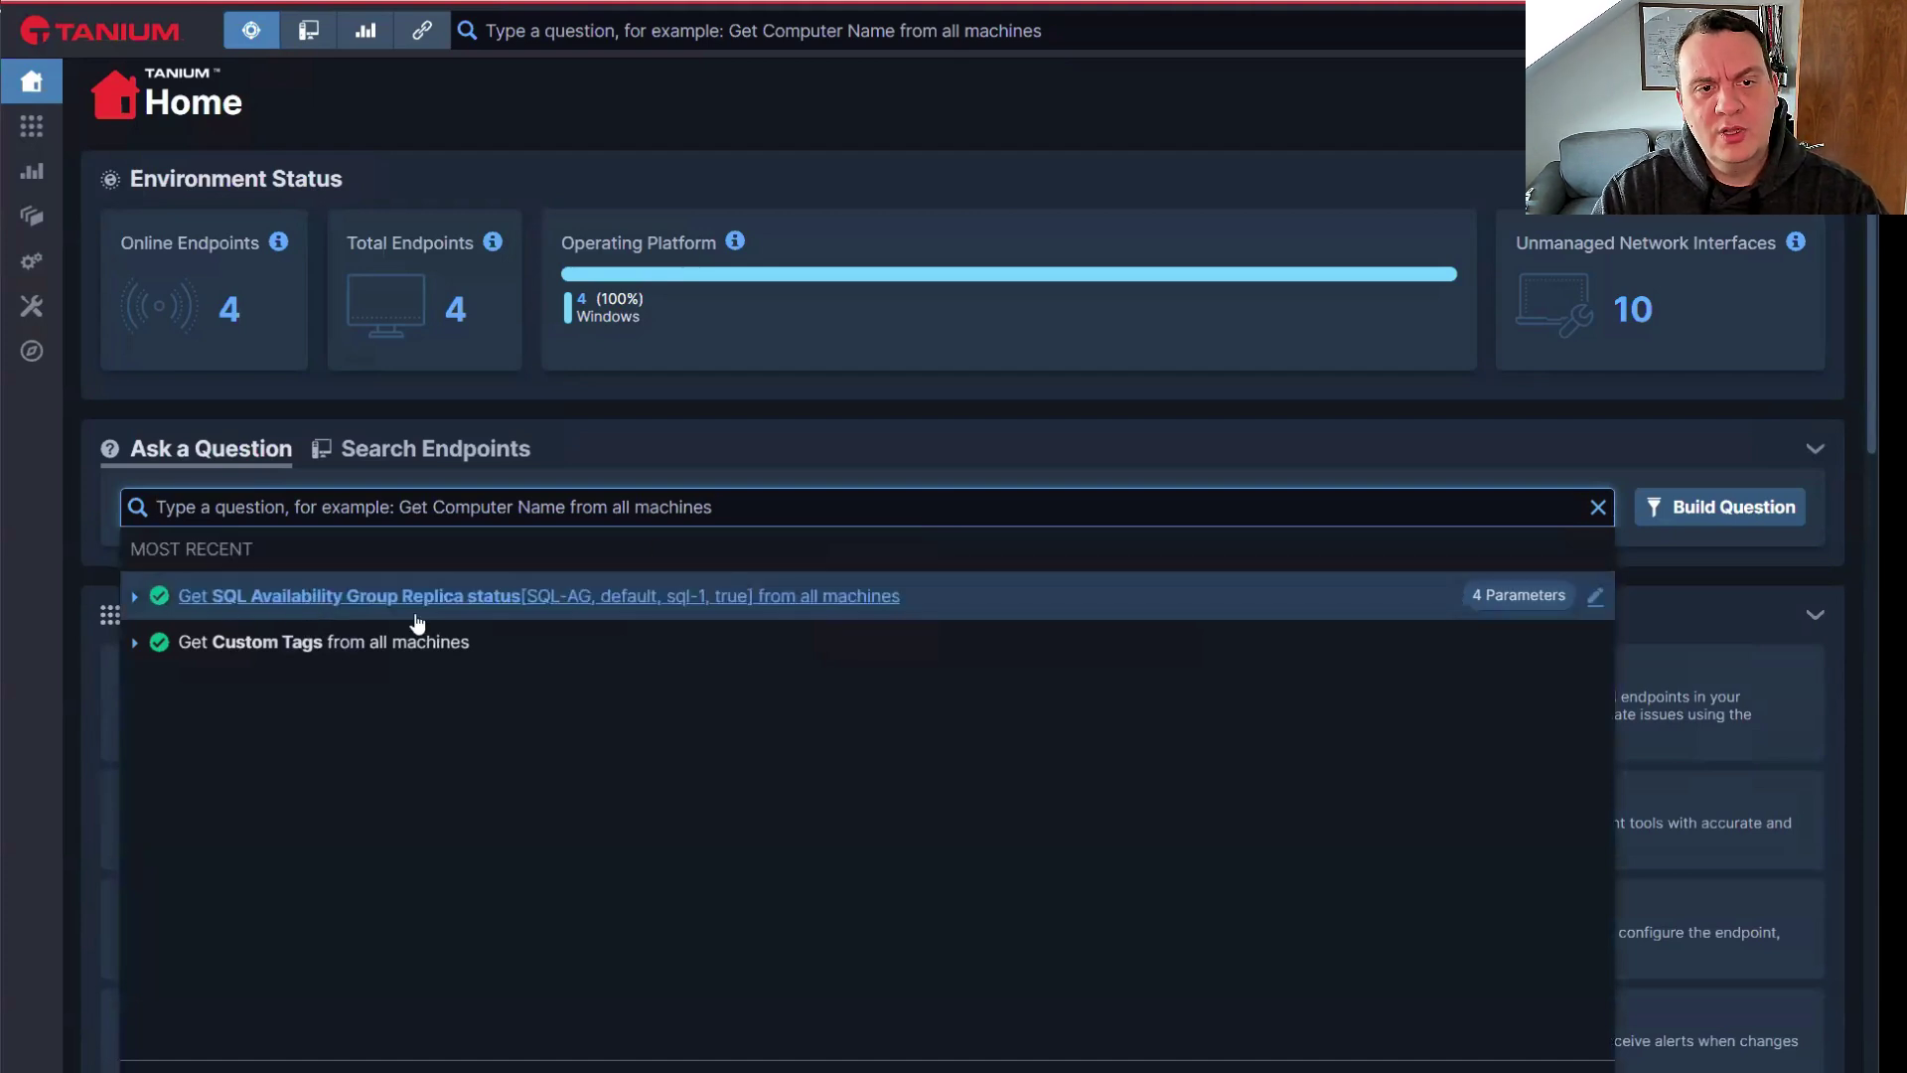
Ask the recent SQL Availability Group Replica status question for SQL-AG, instance default, computer sql-1, leaving Return only this server off
{"action": "left_click", "coordinate": [600, 597]}
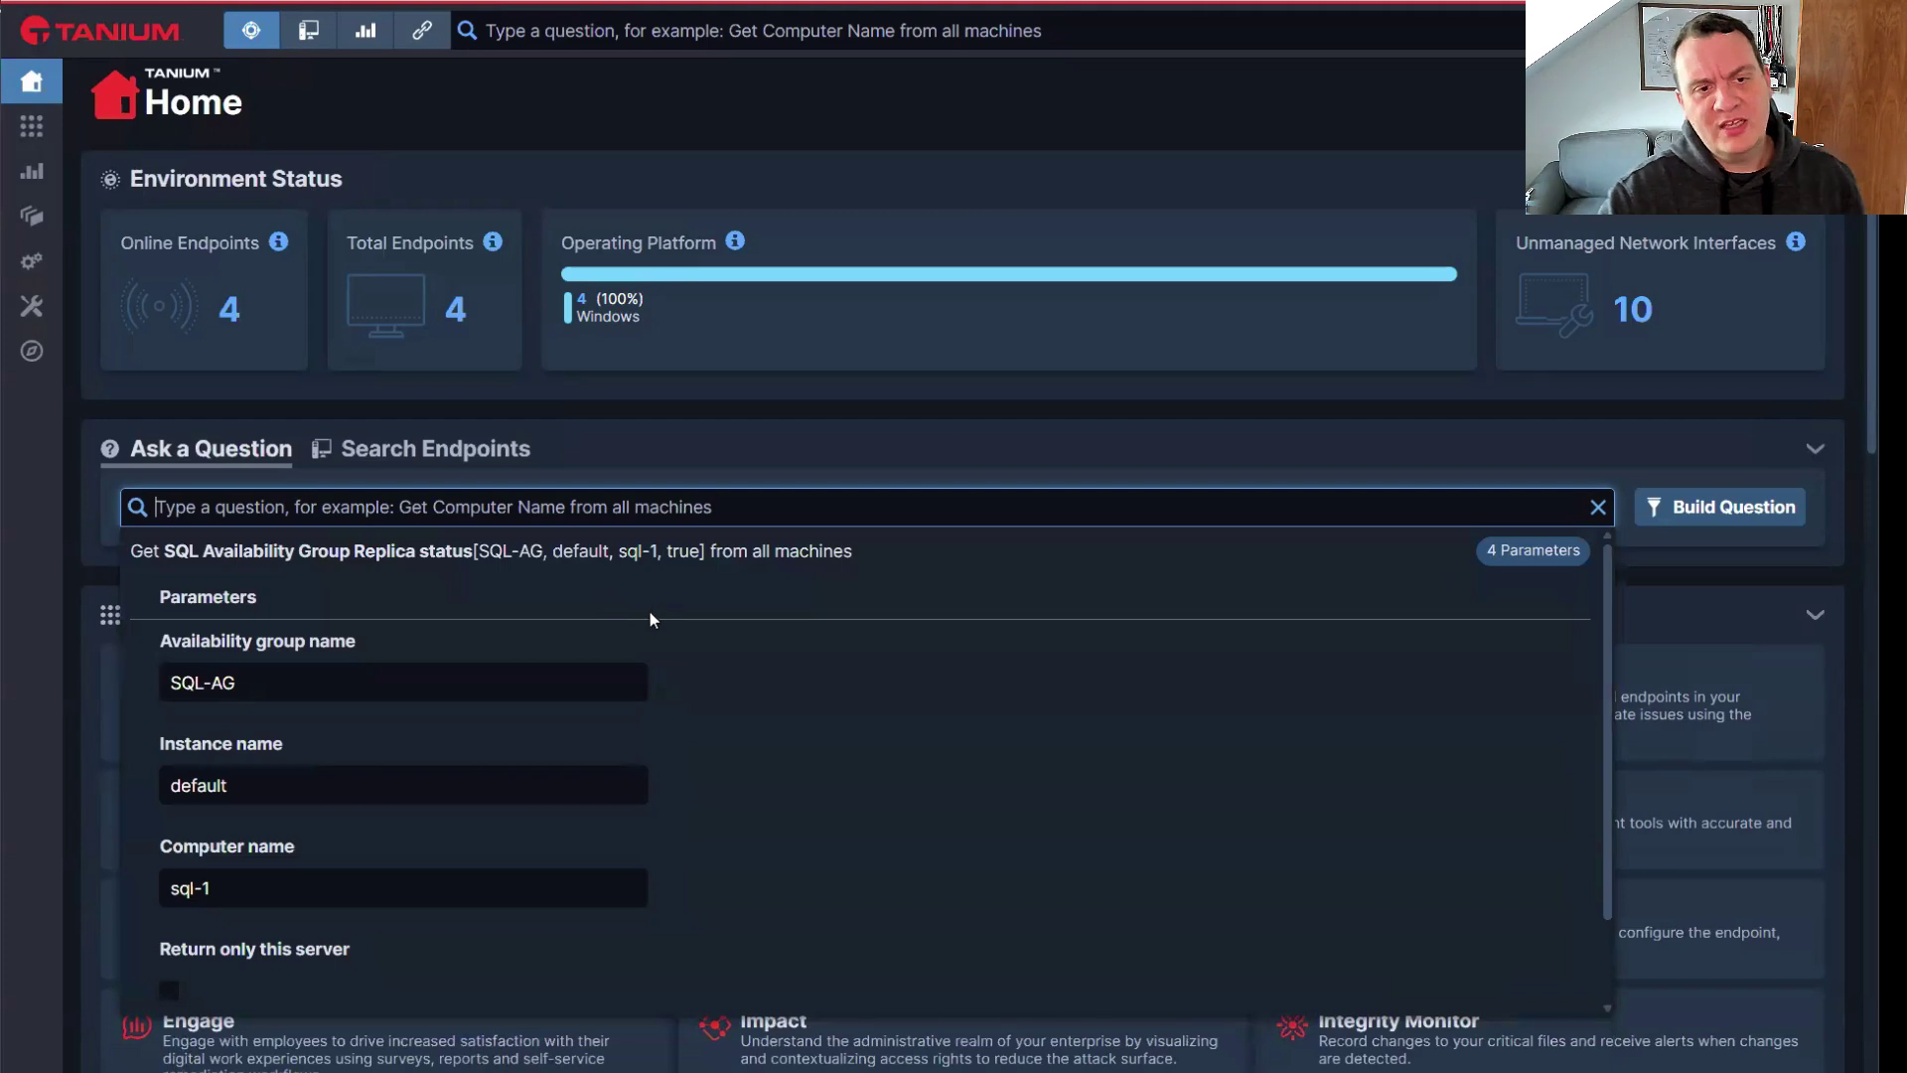
{"action": "scroll", "coordinate": [718, 660], "scroll_direction": "down", "scroll_amount": 1}
{"action": "scroll", "coordinate": [896, 677], "scroll_direction": "up", "scroll_amount": 1}
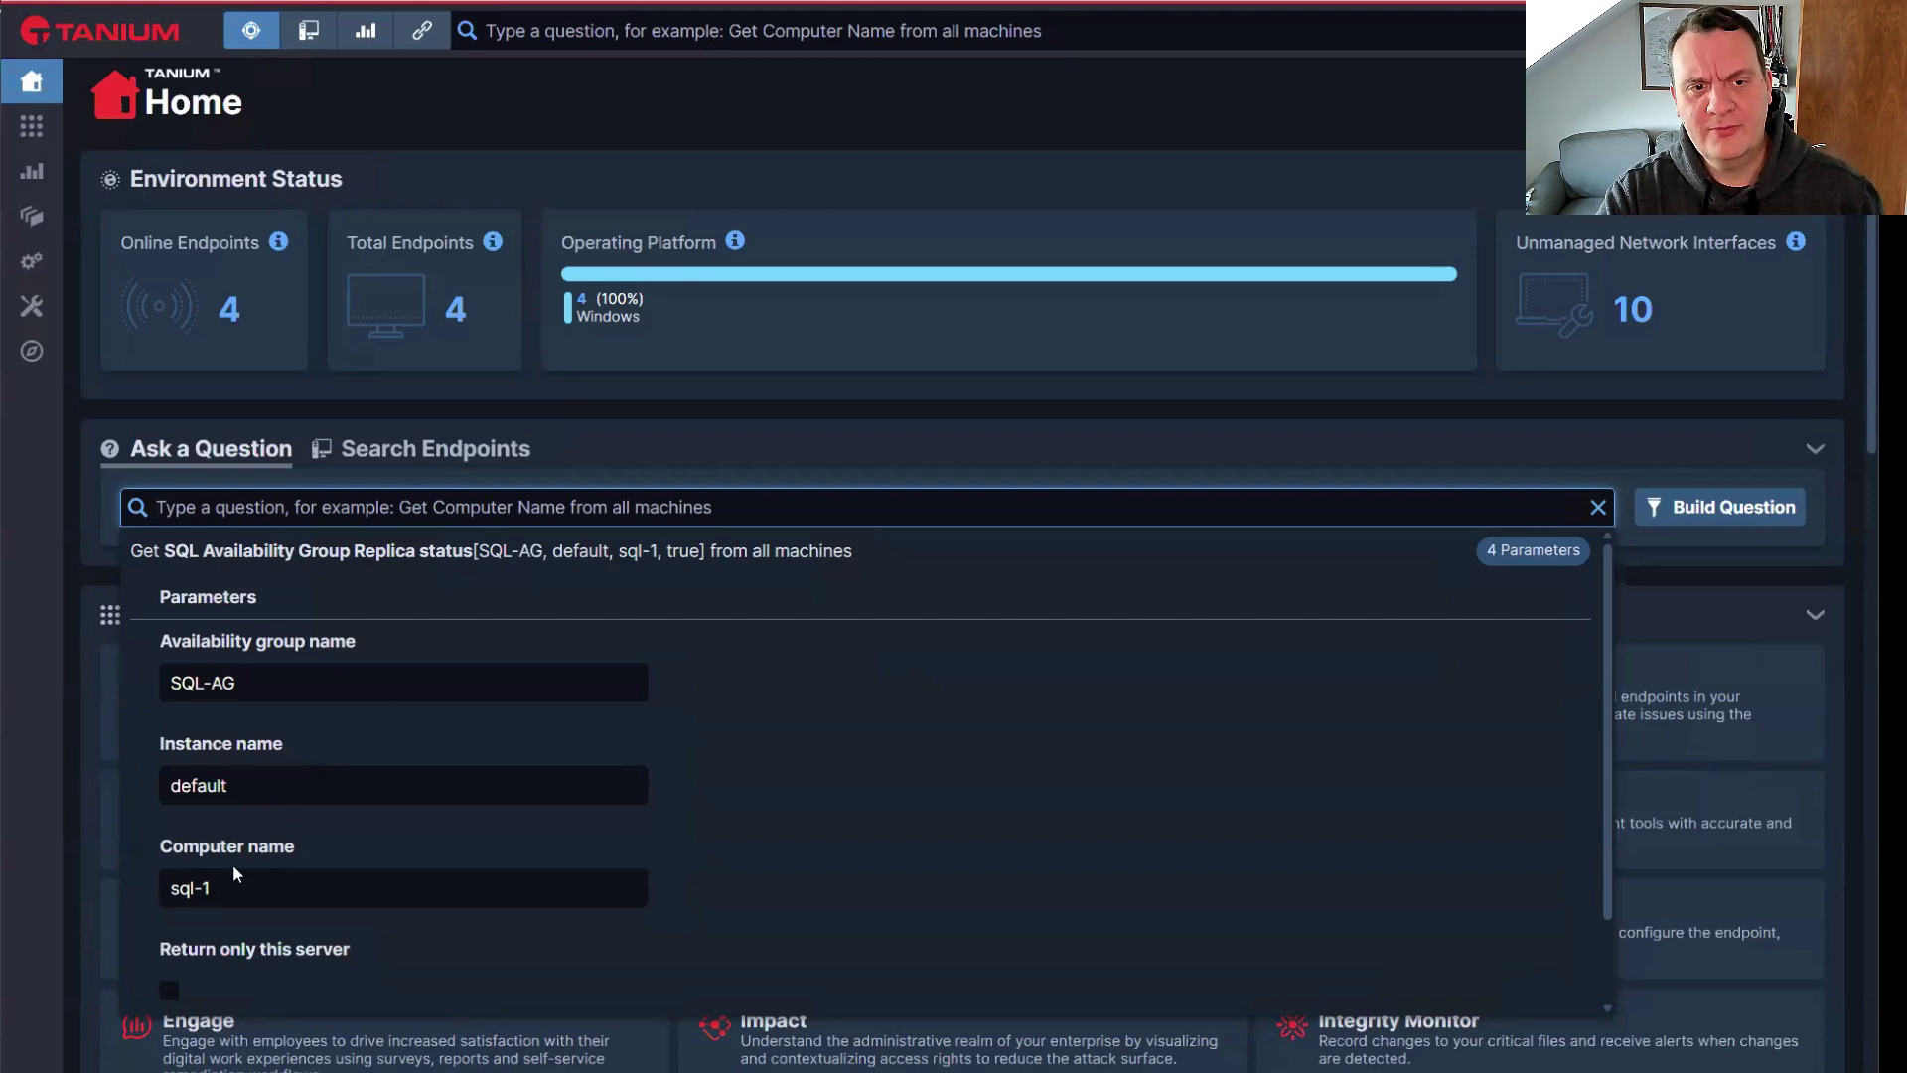
{"action": "scroll", "coordinate": [175, 847], "scroll_direction": "down", "scroll_amount": 1}
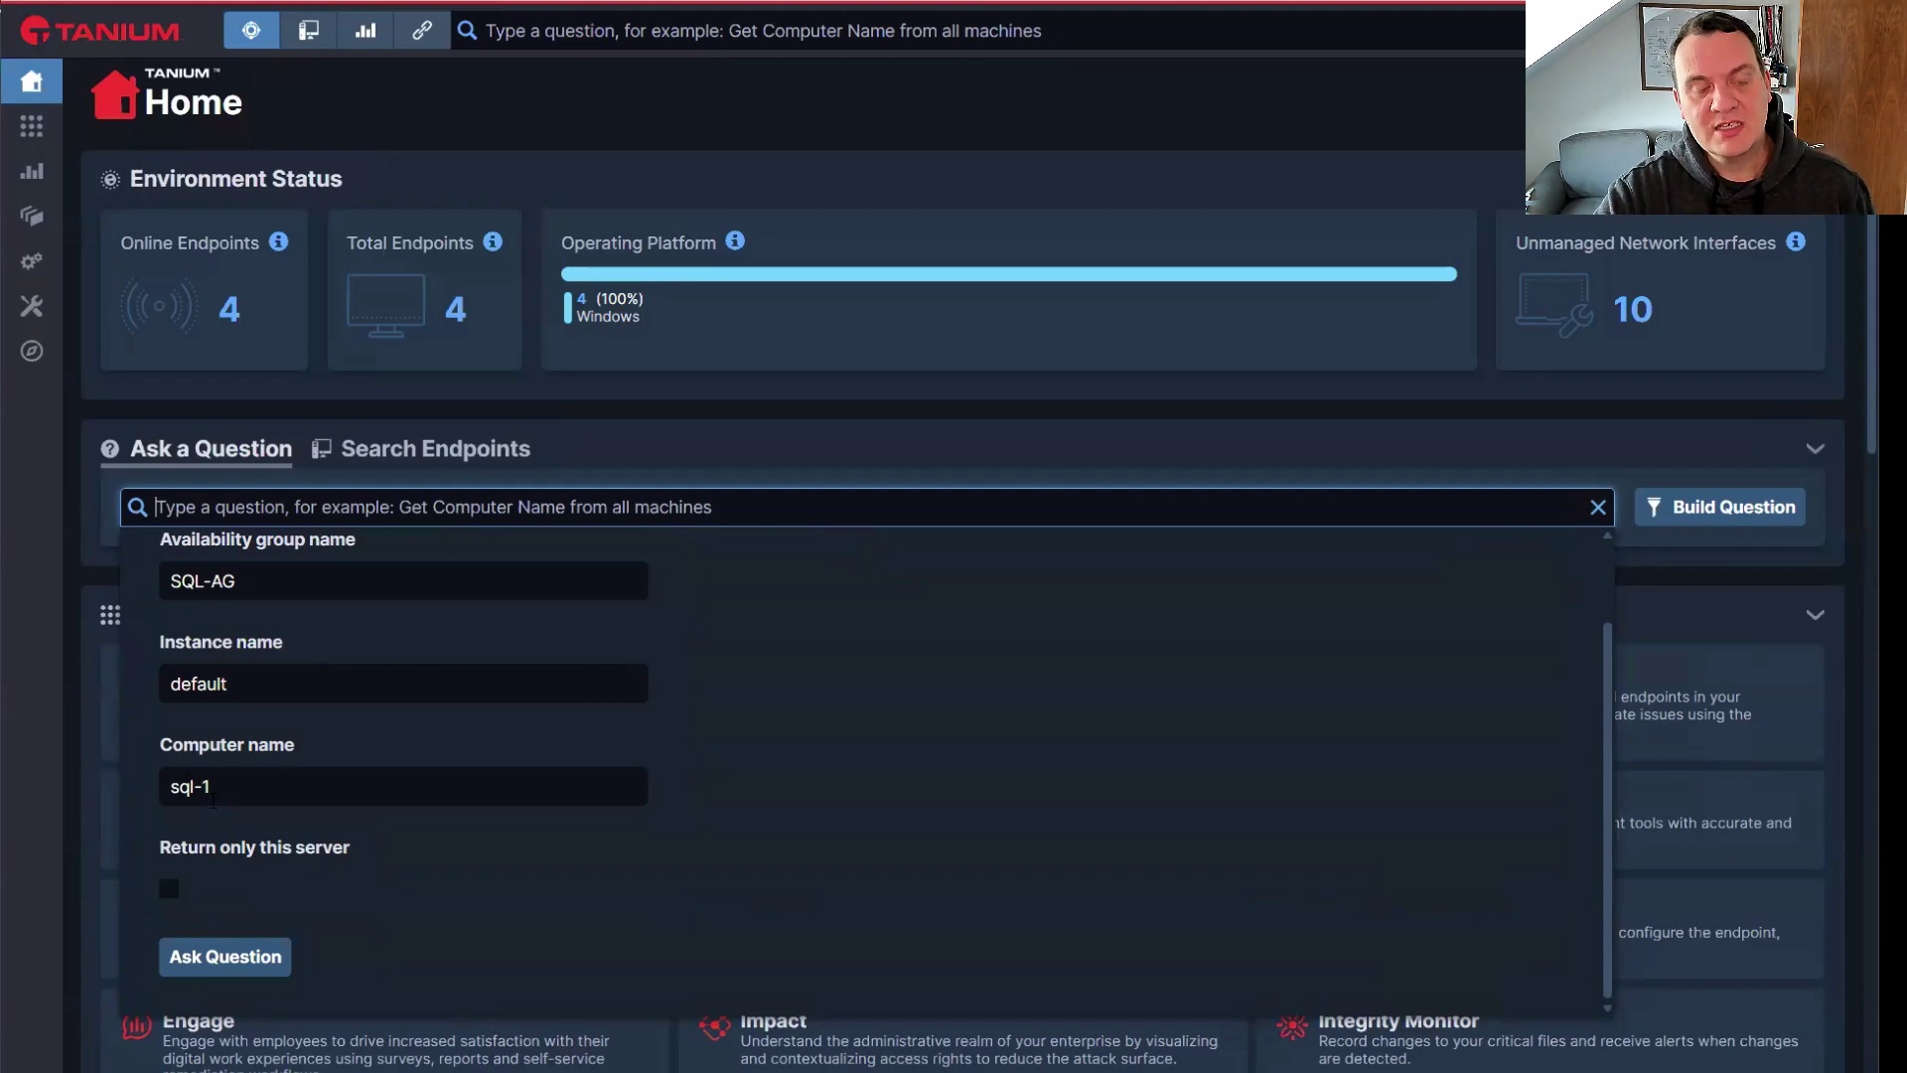
{"action": "left_click", "coordinate": [277, 959]}
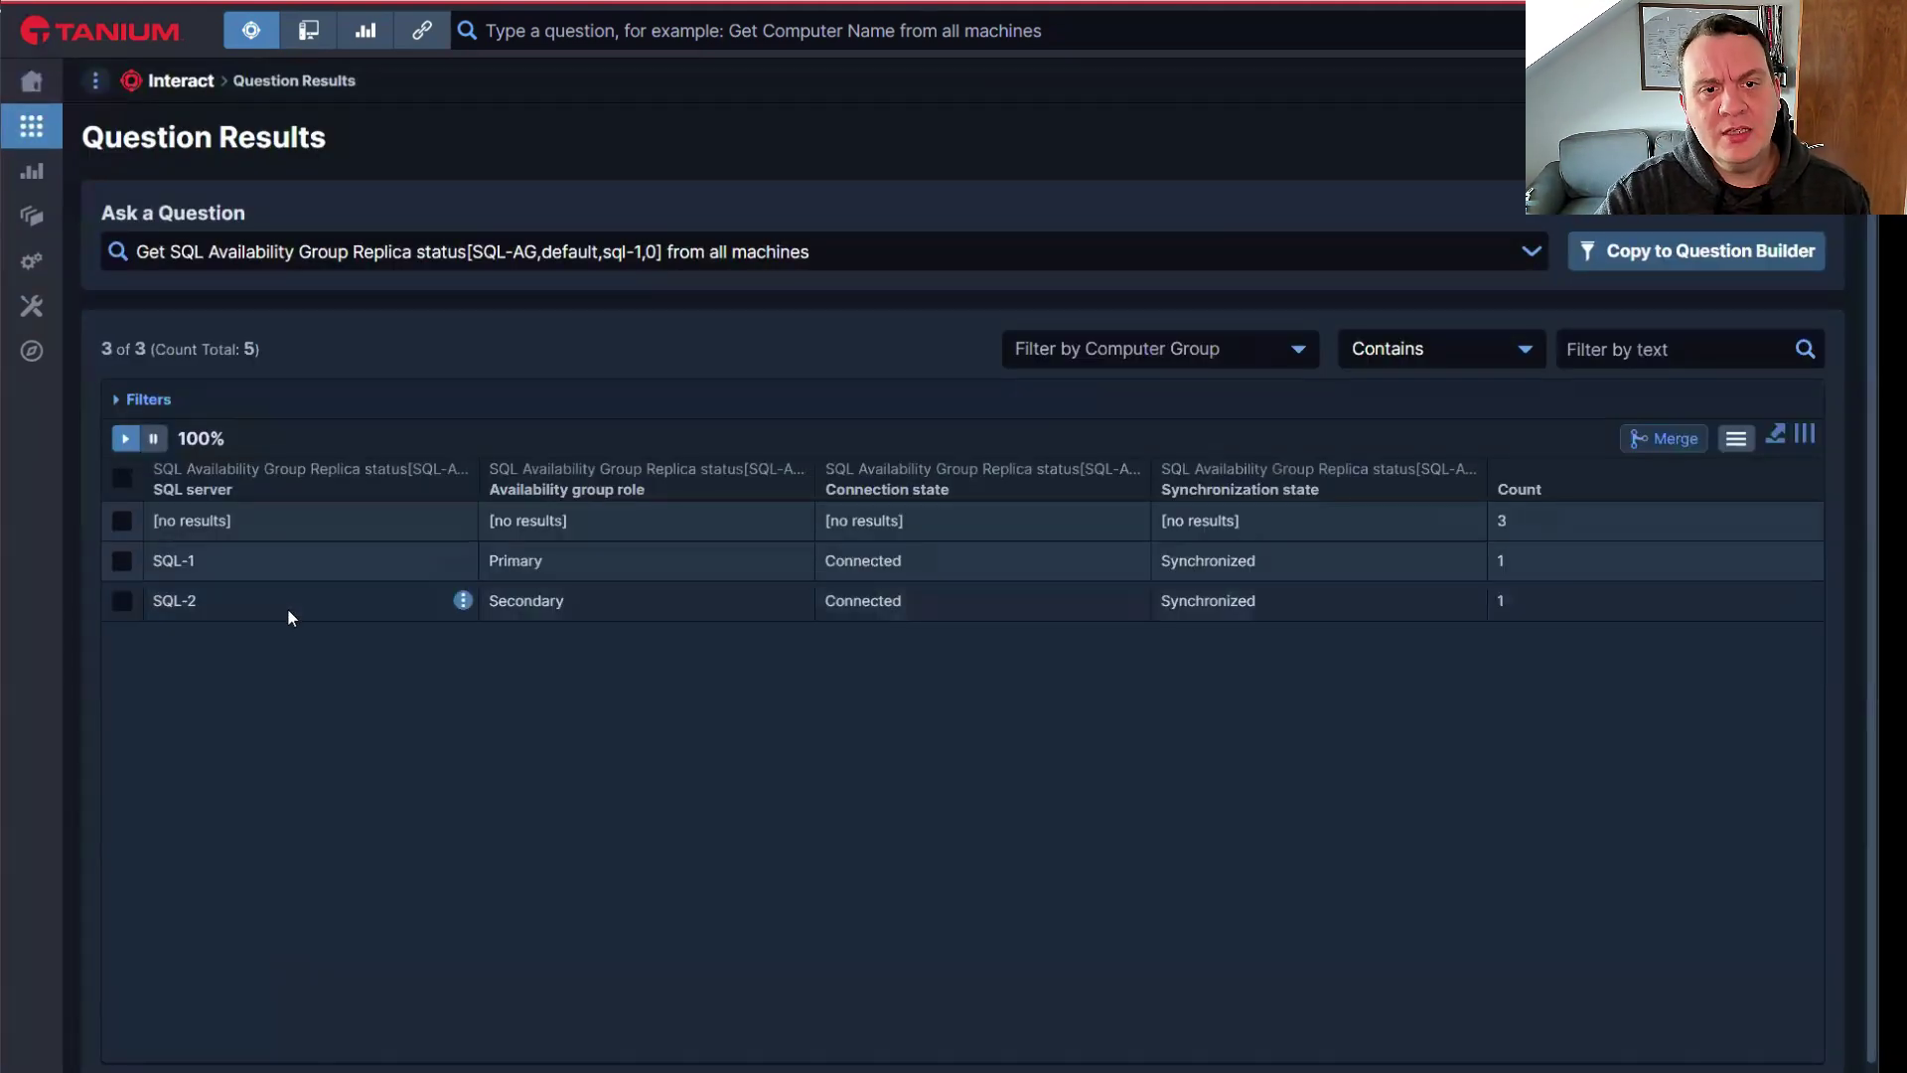
{"action": "mouse_move", "coordinate": [463, 560]}
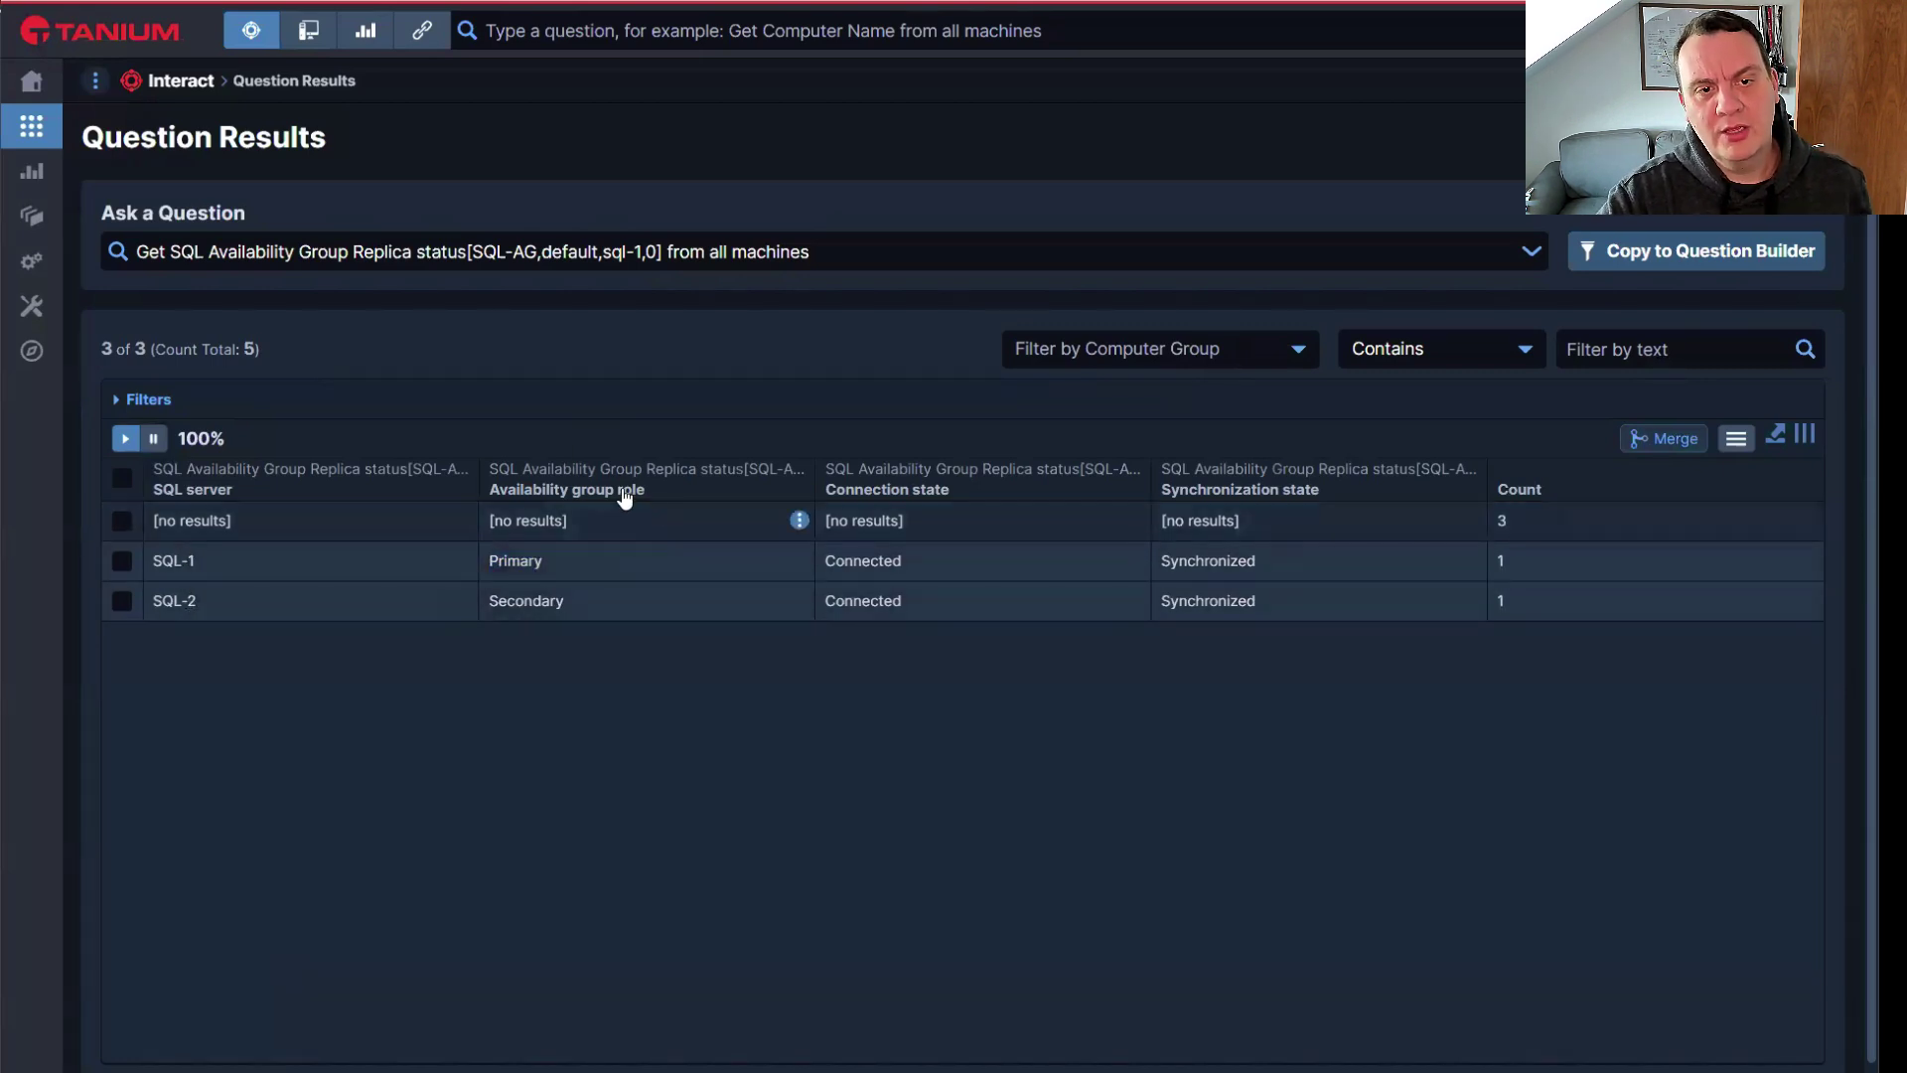
{"action": "mouse_move", "coordinate": [1041, 554]}
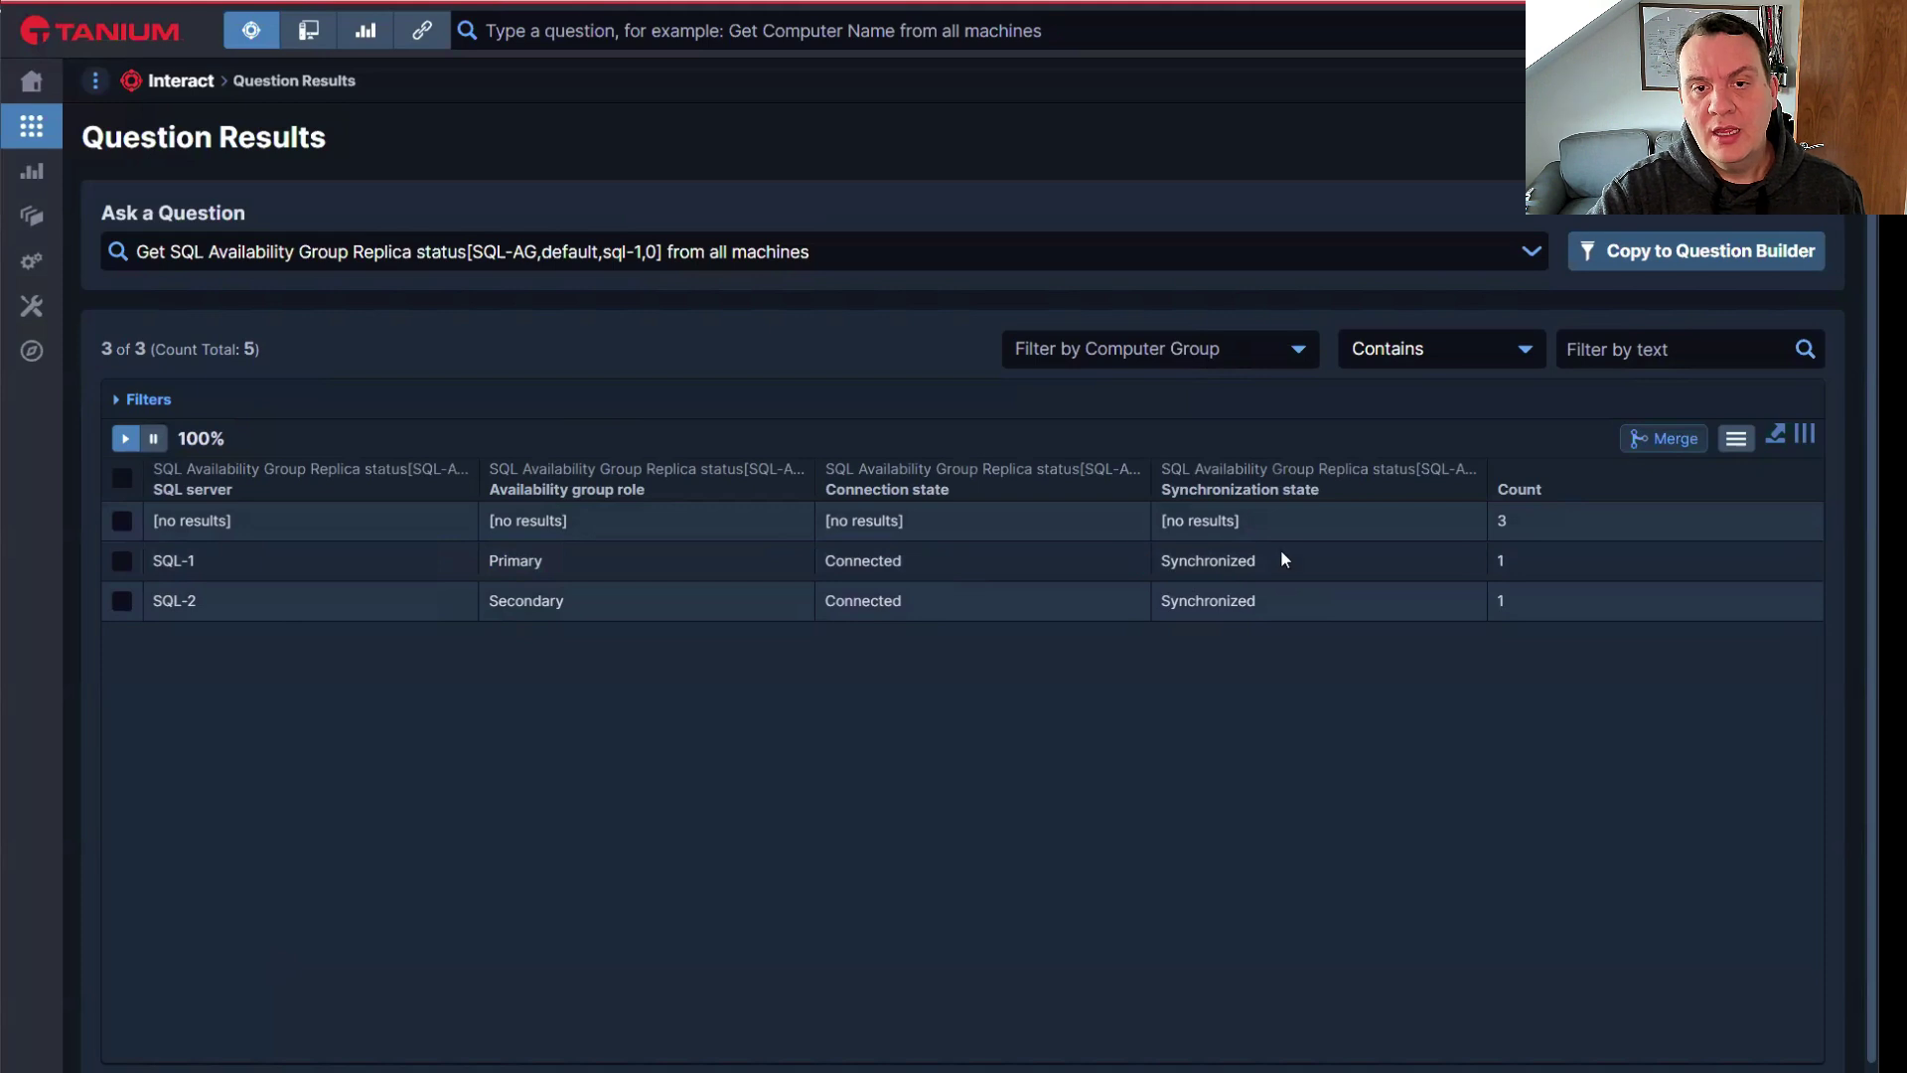
{"action": "mouse_move", "coordinate": [1261, 566]}
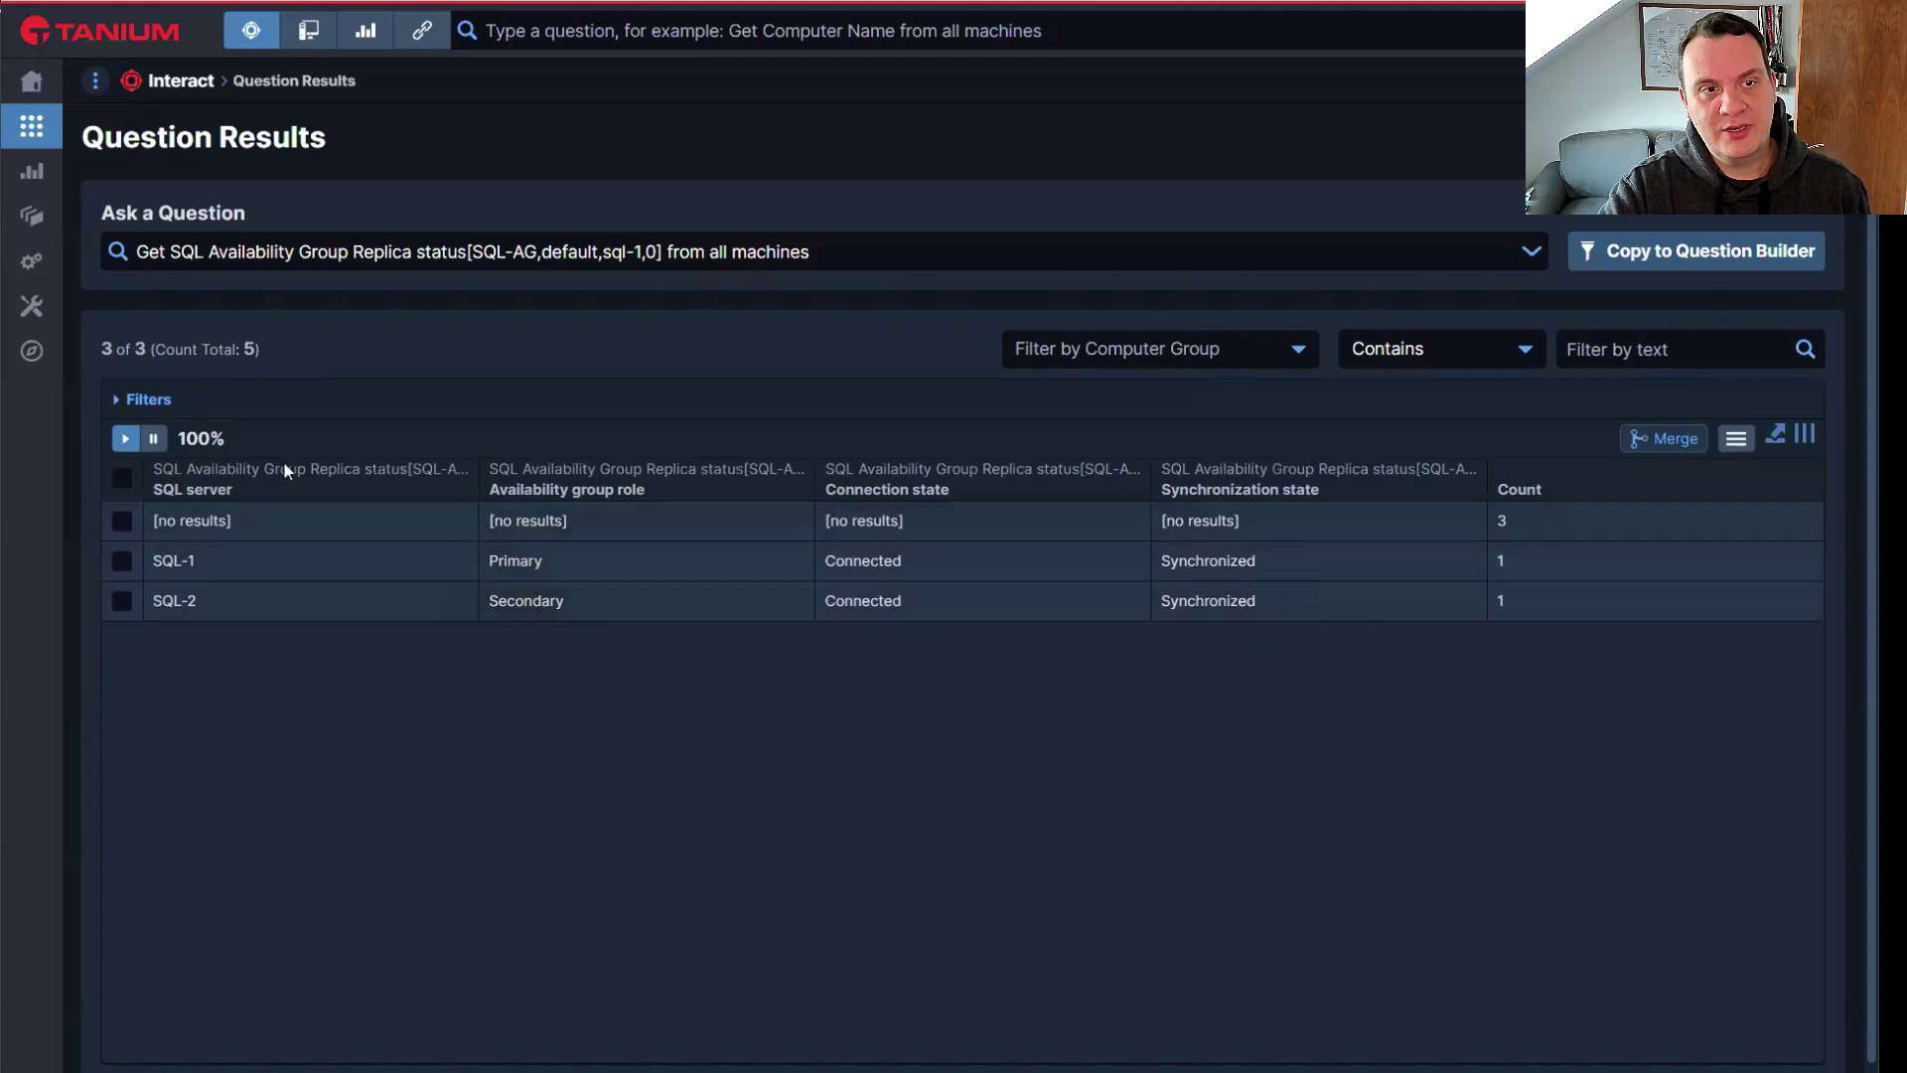
Filter the content packages by "sql" and open the SQL availability group switchover package
{"action": "mouse_move", "coordinate": [38, 258]}
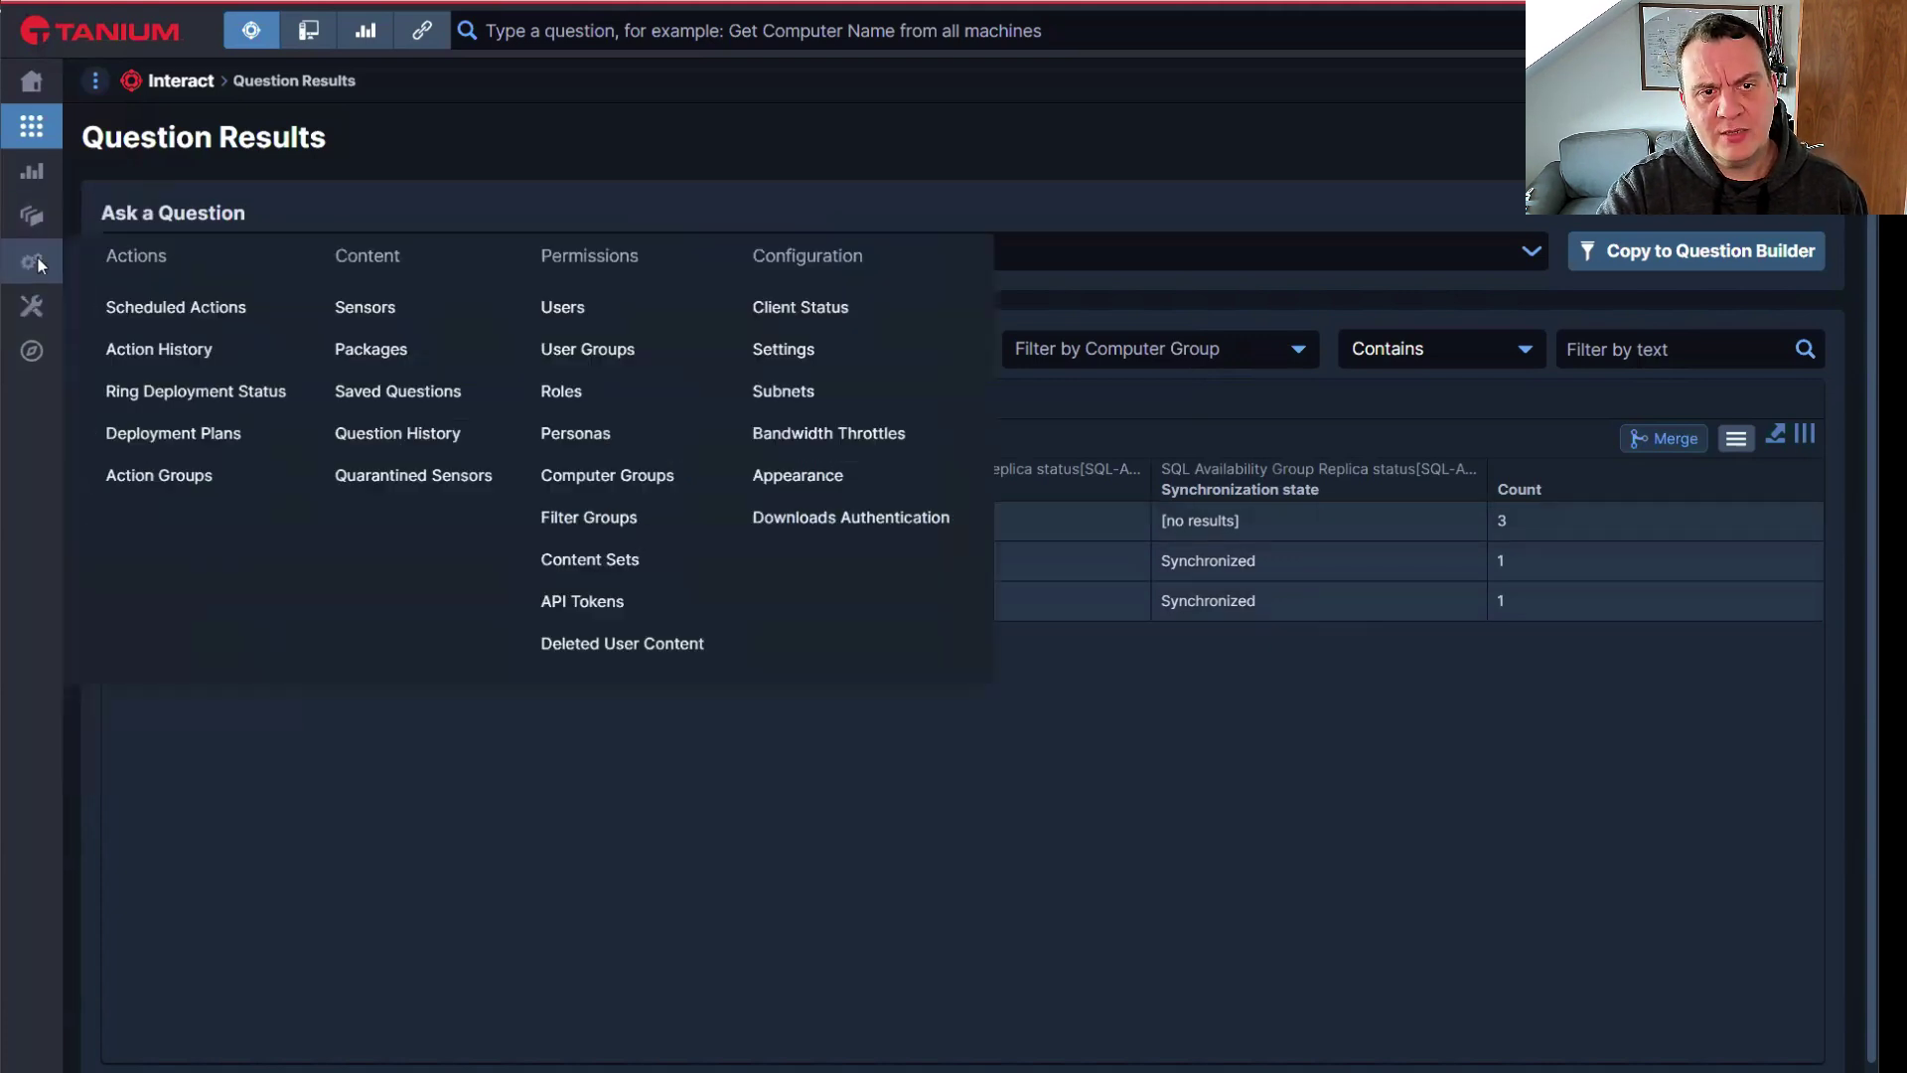
{"action": "left_click", "coordinate": [411, 351]}
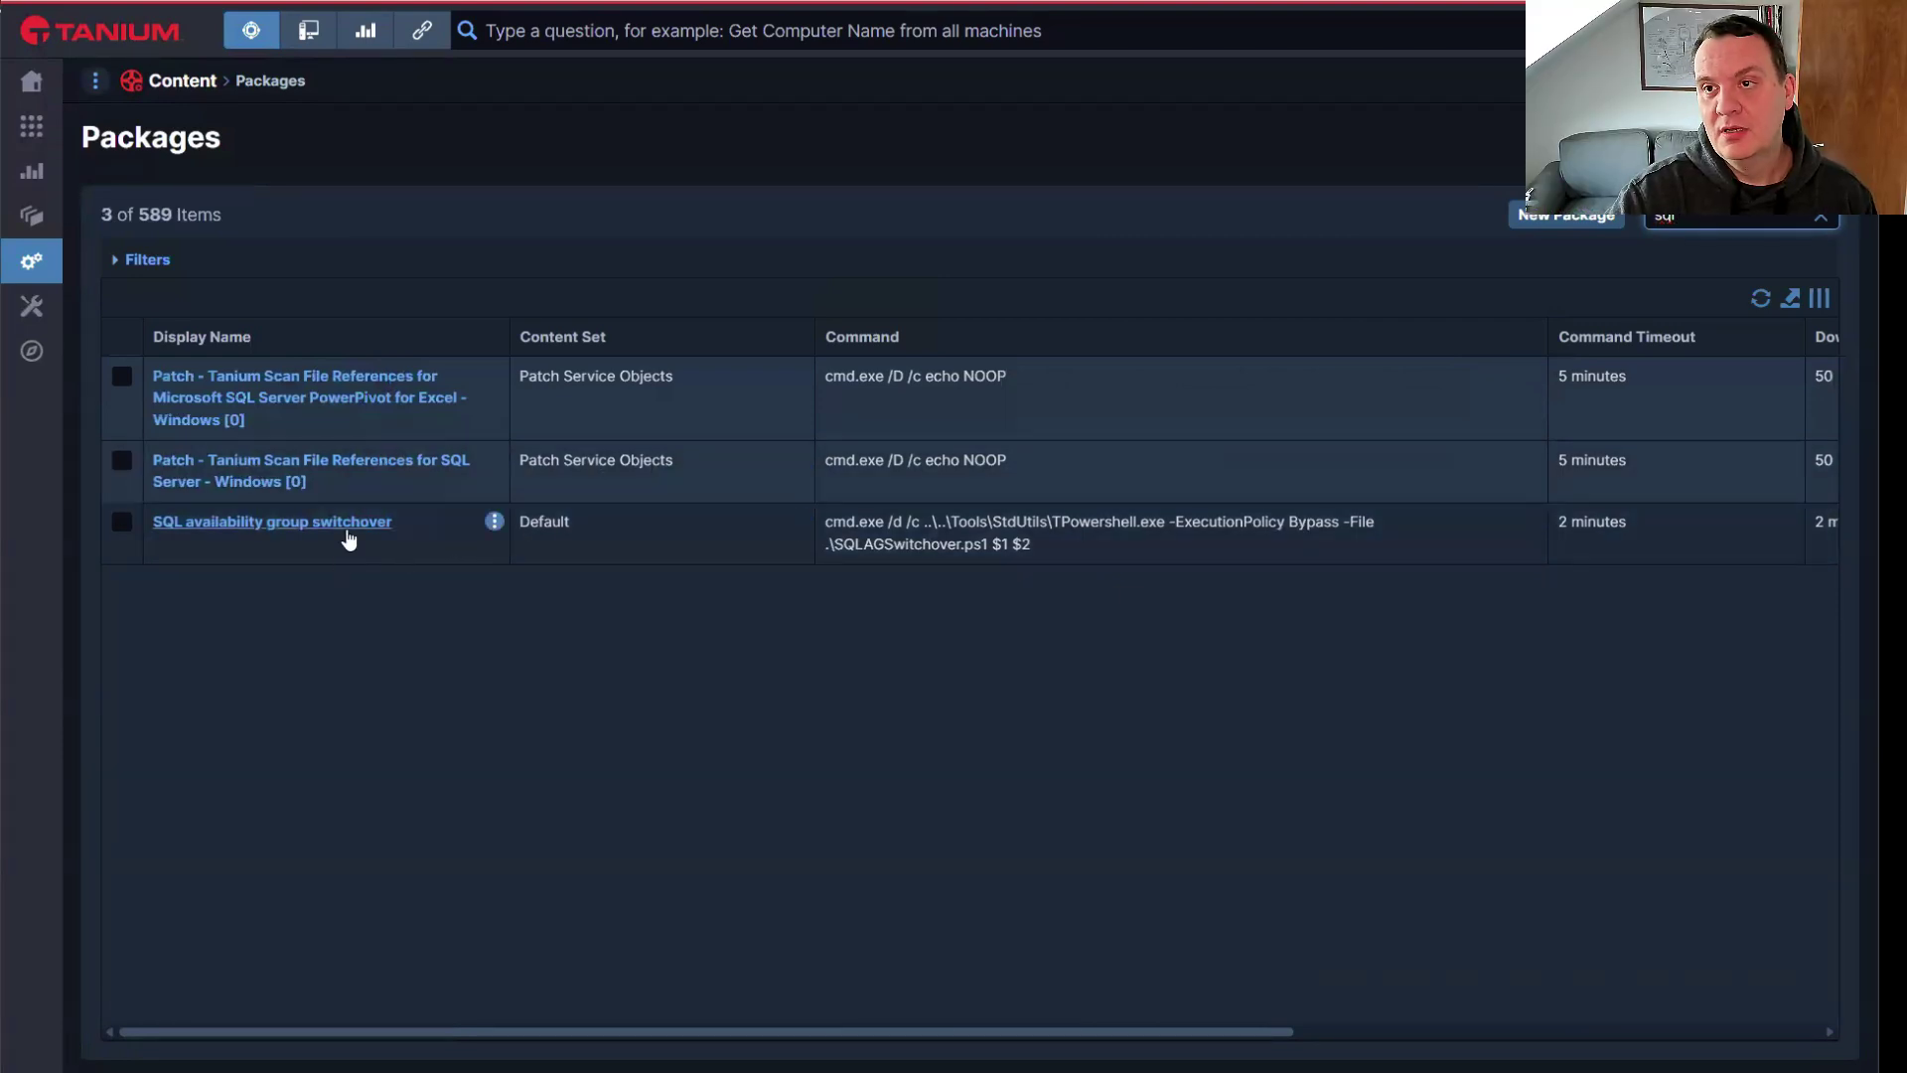
{"action": "left_click", "coordinate": [345, 528]}
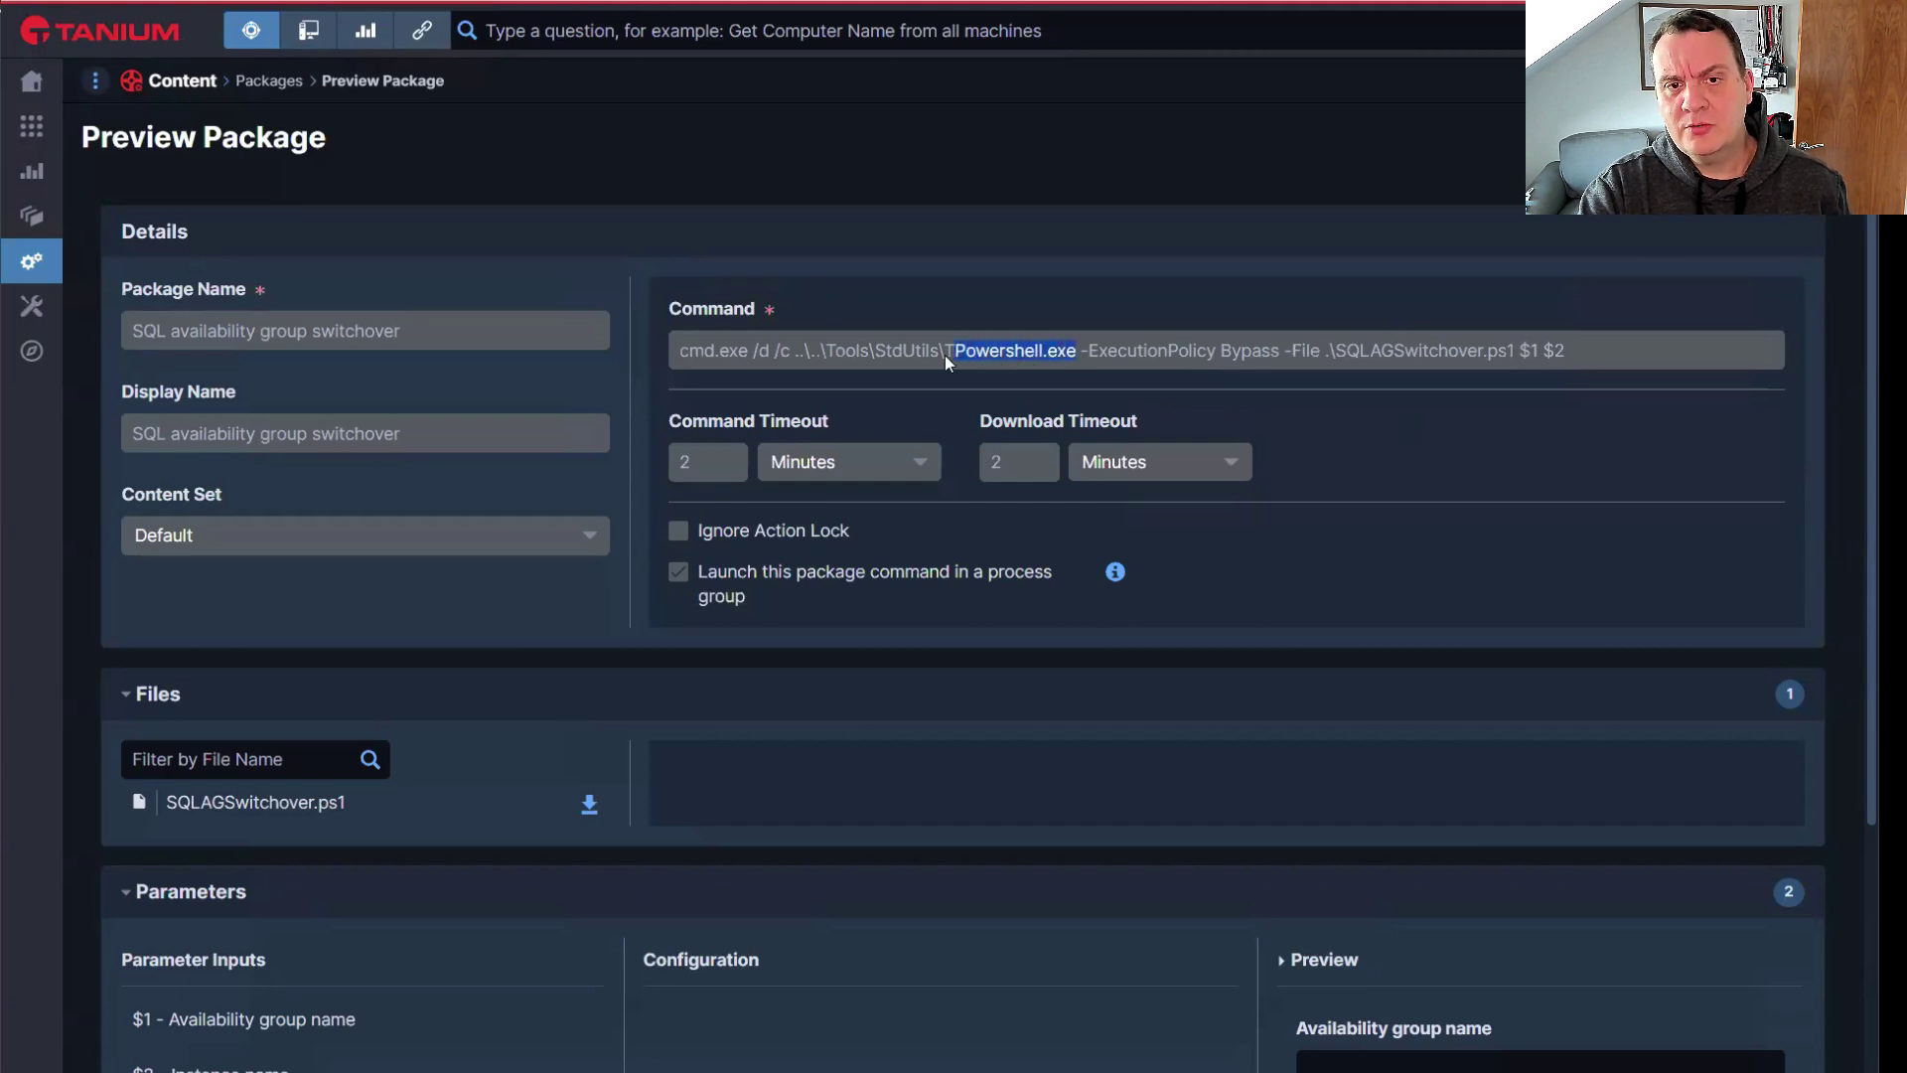
Examine the package command's TPowershell.exe call, its Bypass execution policy and the SQLAGSwitchover.ps1 script reference
{"action": "left_click", "coordinate": [994, 363]}
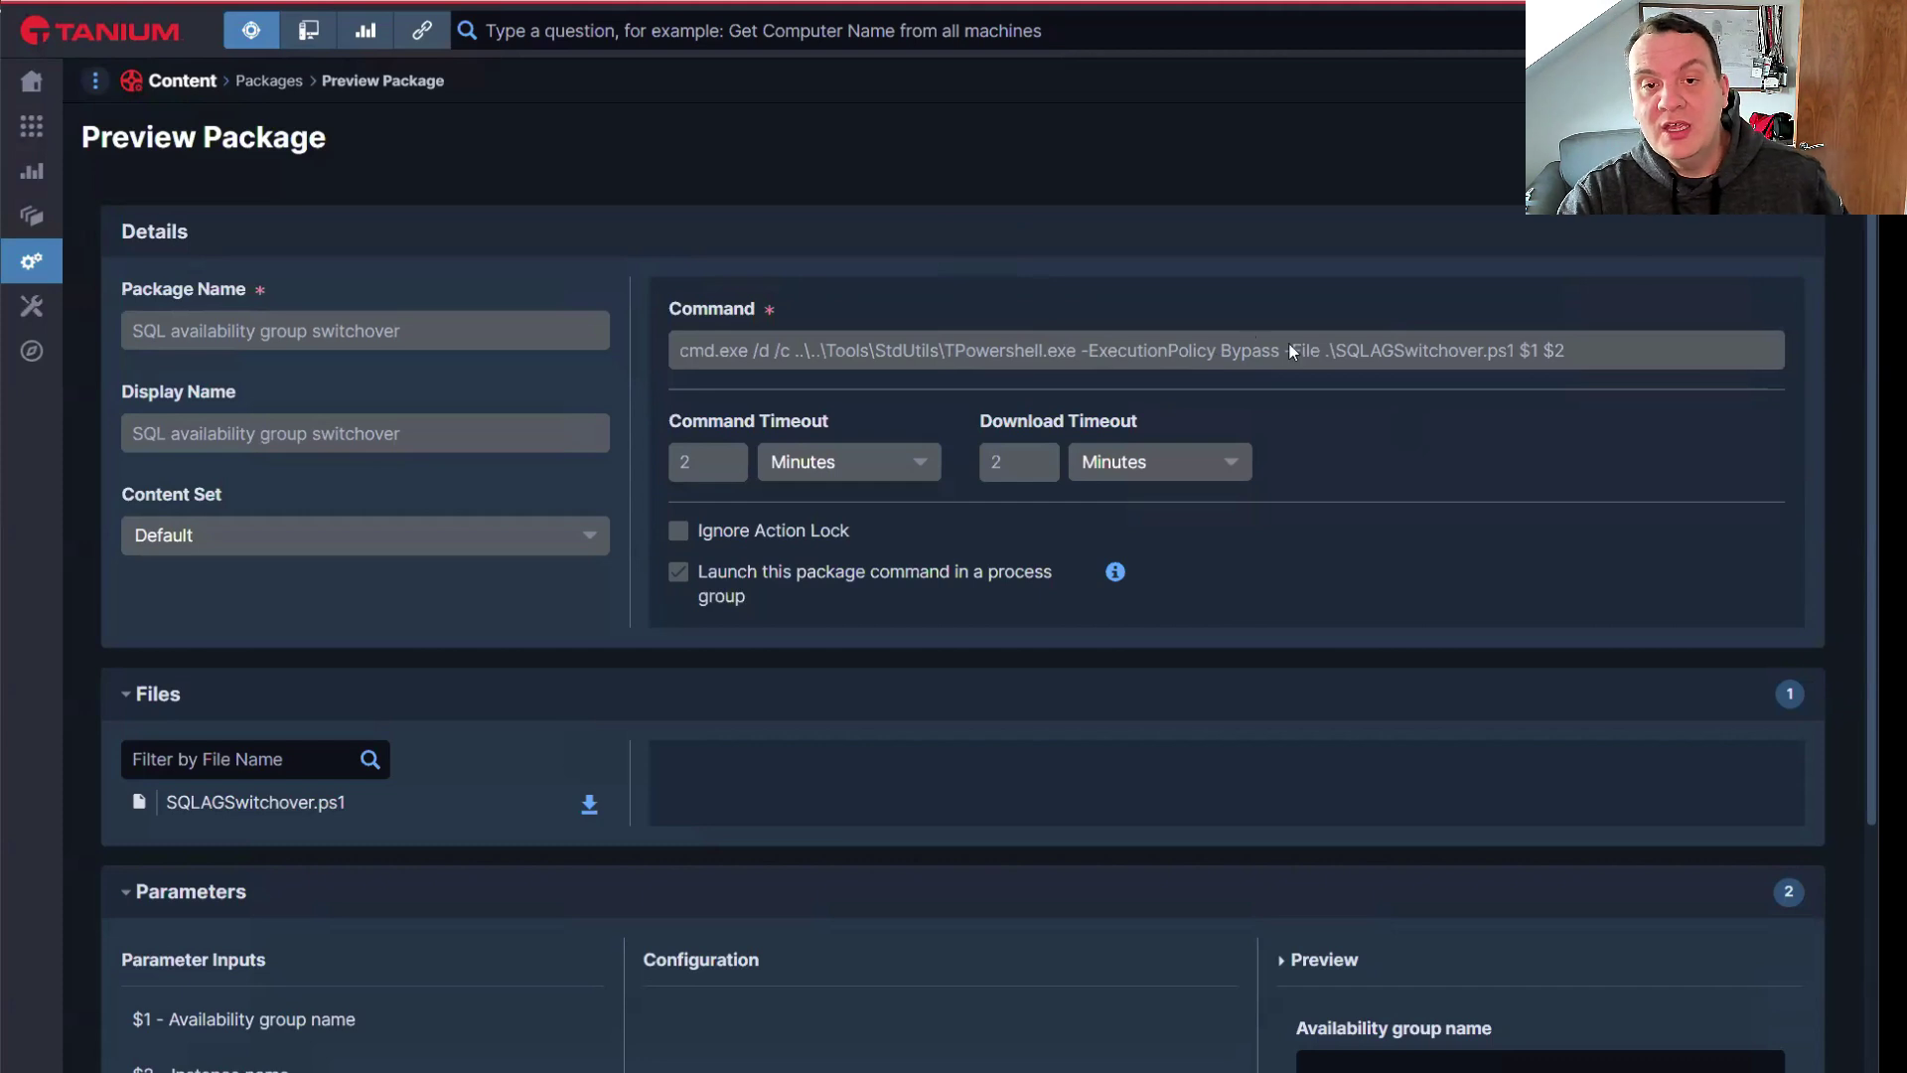
{"action": "left_click_drag", "start_coordinate": [1284, 352], "coordinate": [1231, 356]}
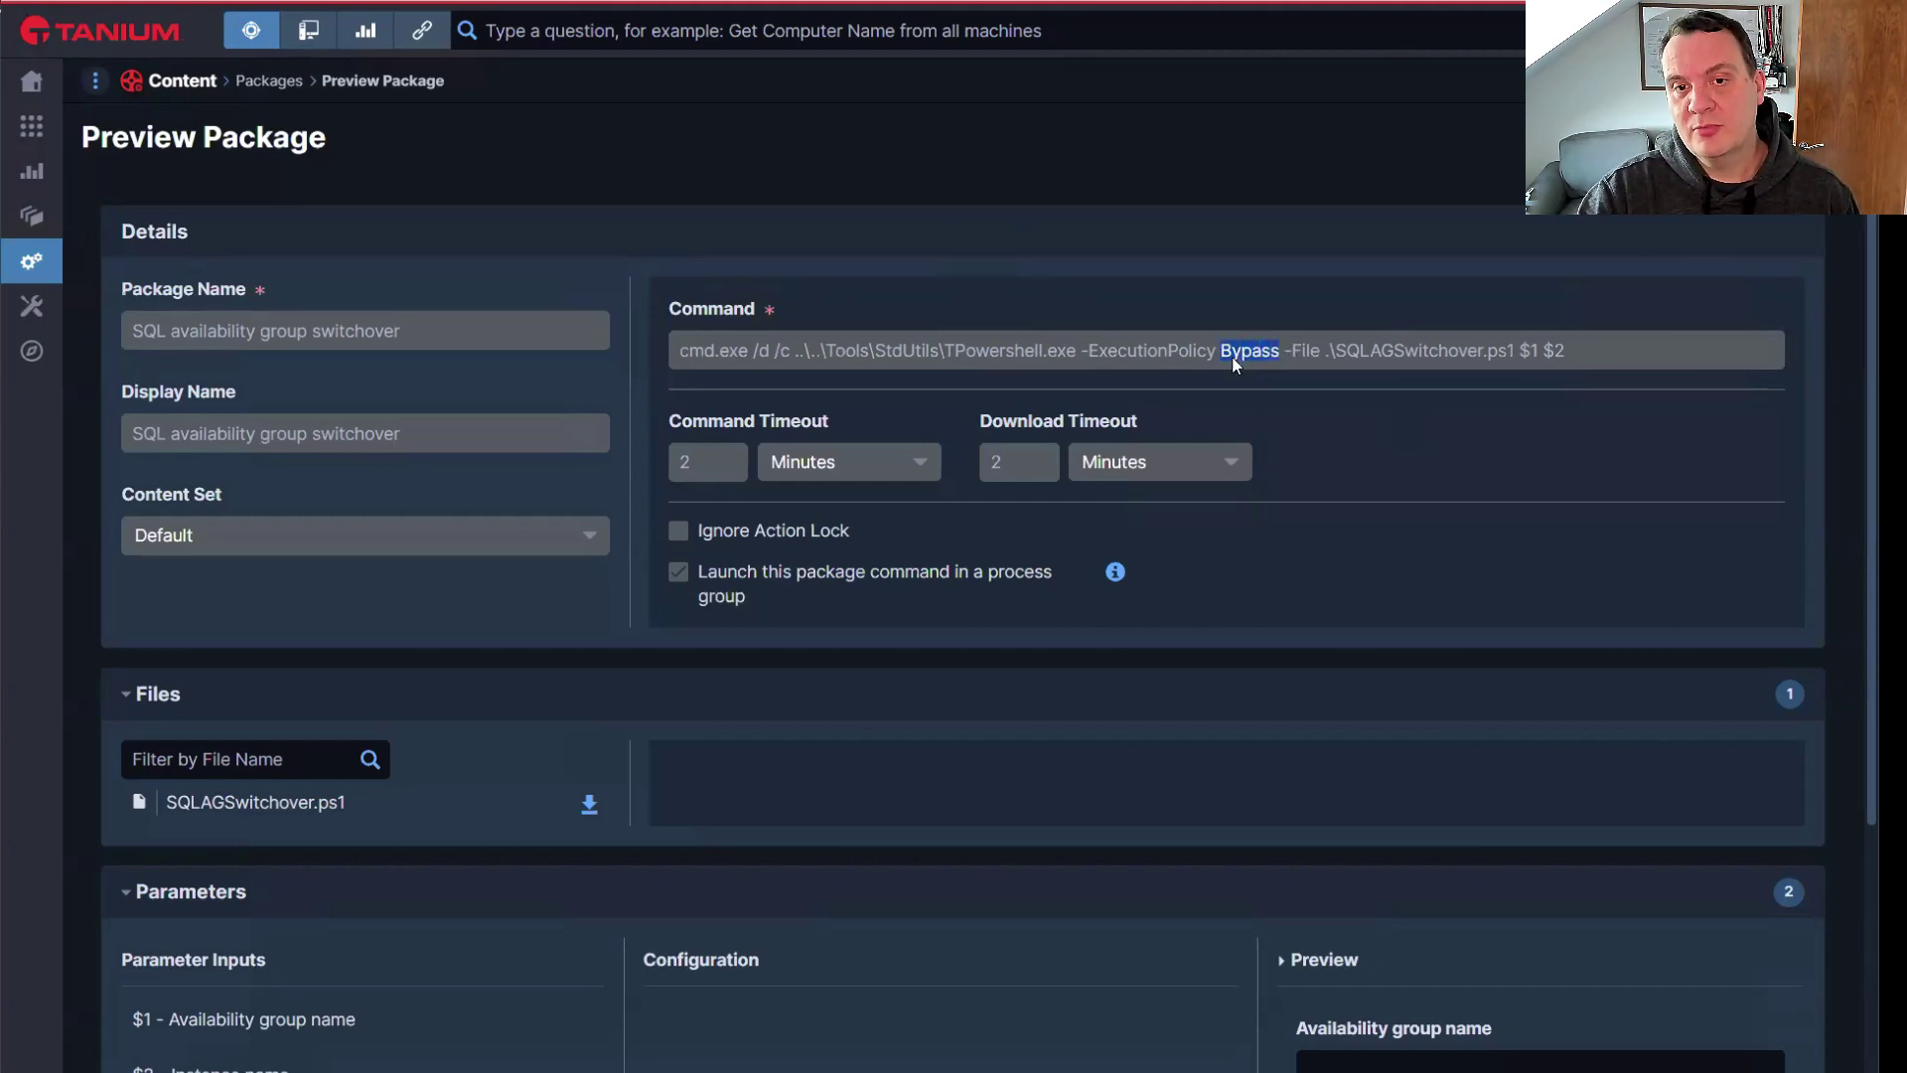
{"action": "left_click", "coordinate": [1390, 384]}
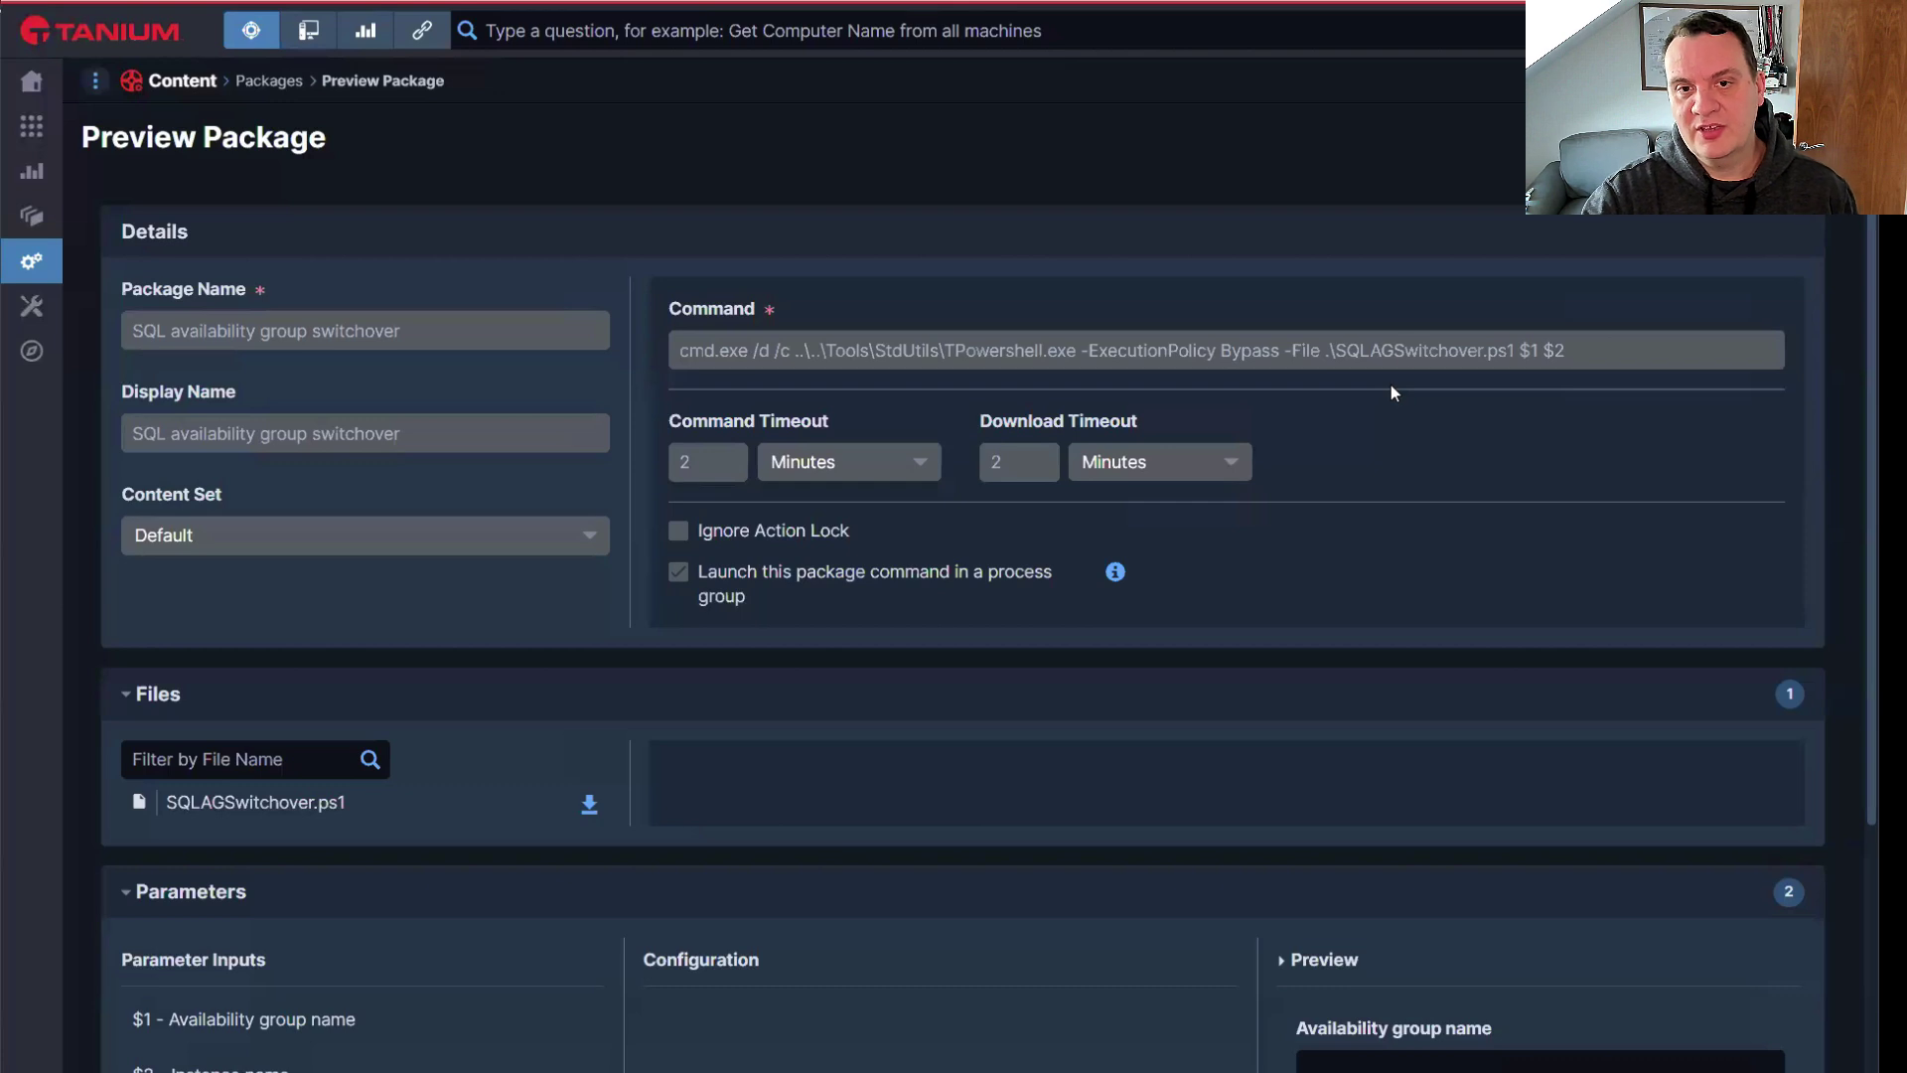
{"action": "left_click_drag", "start_coordinate": [1326, 354], "coordinate": [1514, 358]}
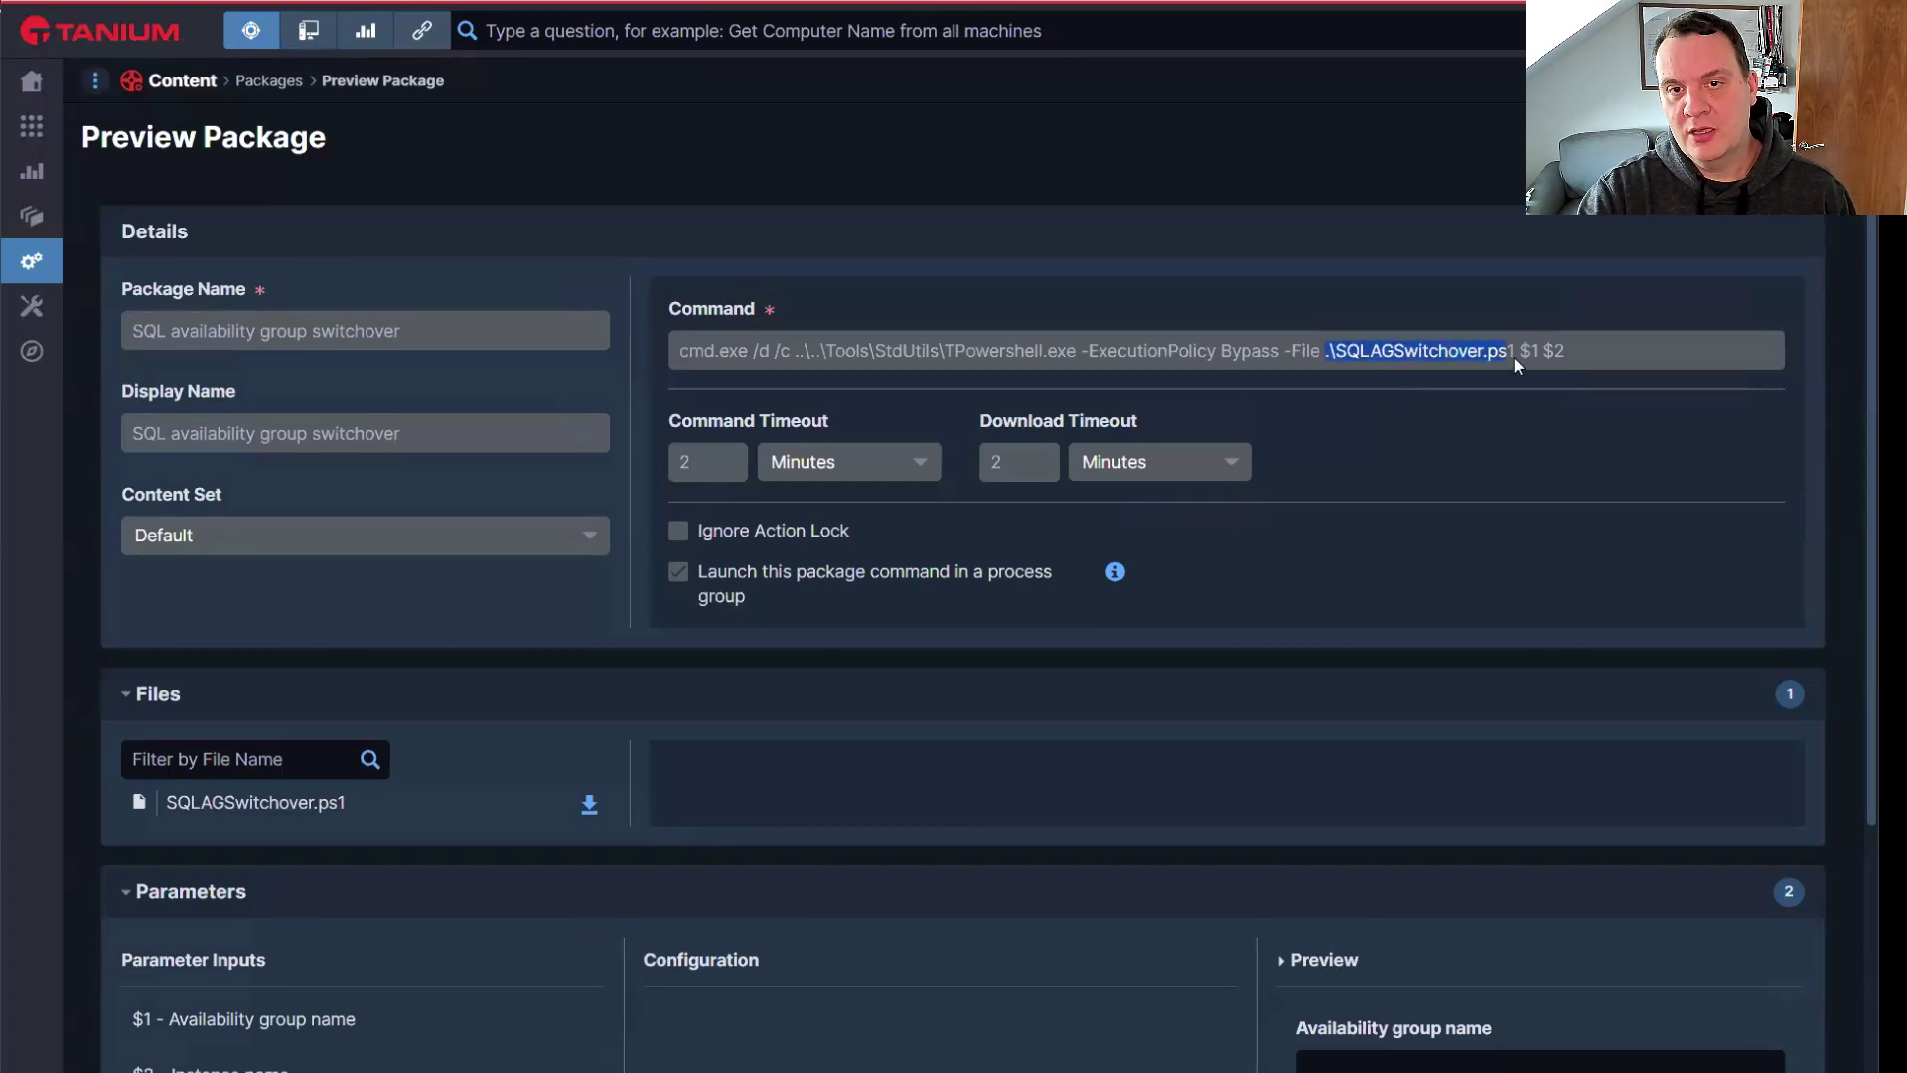
{"action": "left_click", "coordinate": [1500, 355]}
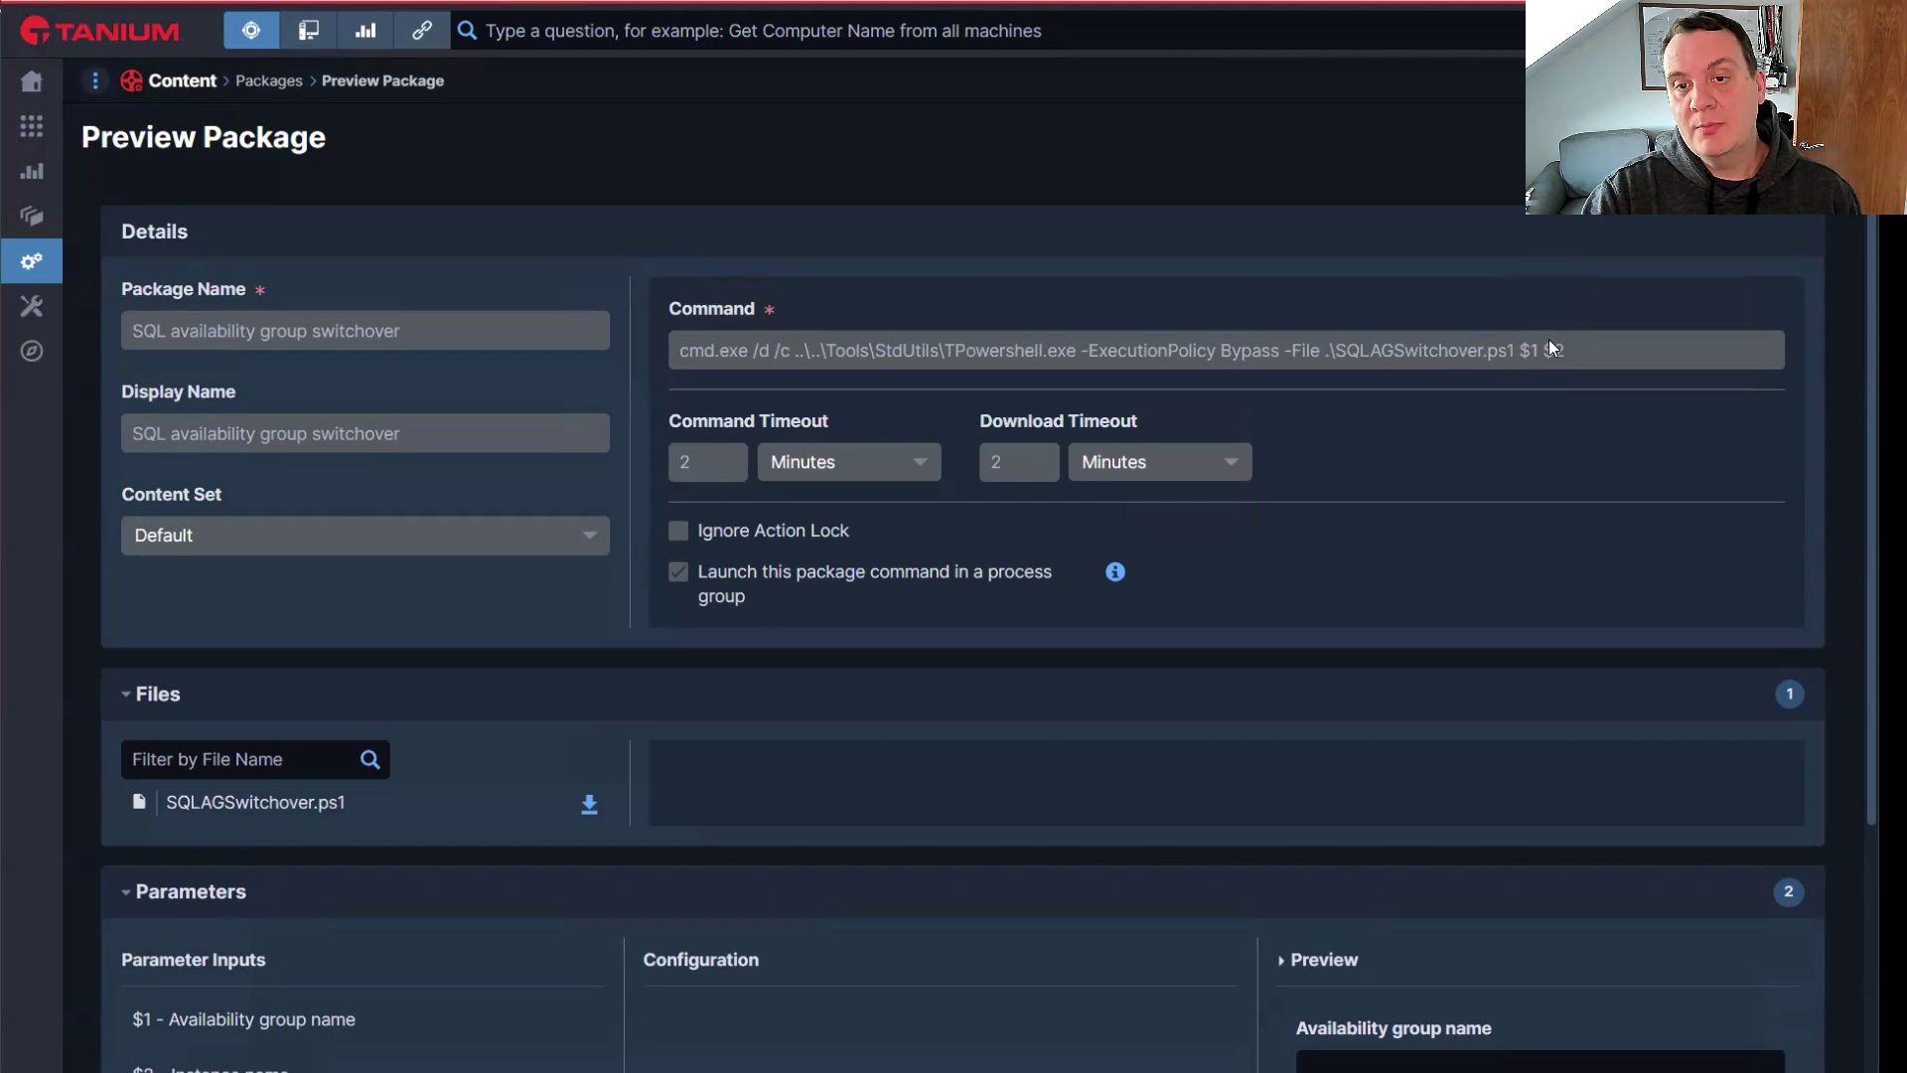
Download the package's SQLAGSwitchover.ps1 file, keep it despite the browser warning, and open the script
{"action": "scroll", "coordinate": [1575, 369], "scroll_direction": "down", "scroll_amount": 2}
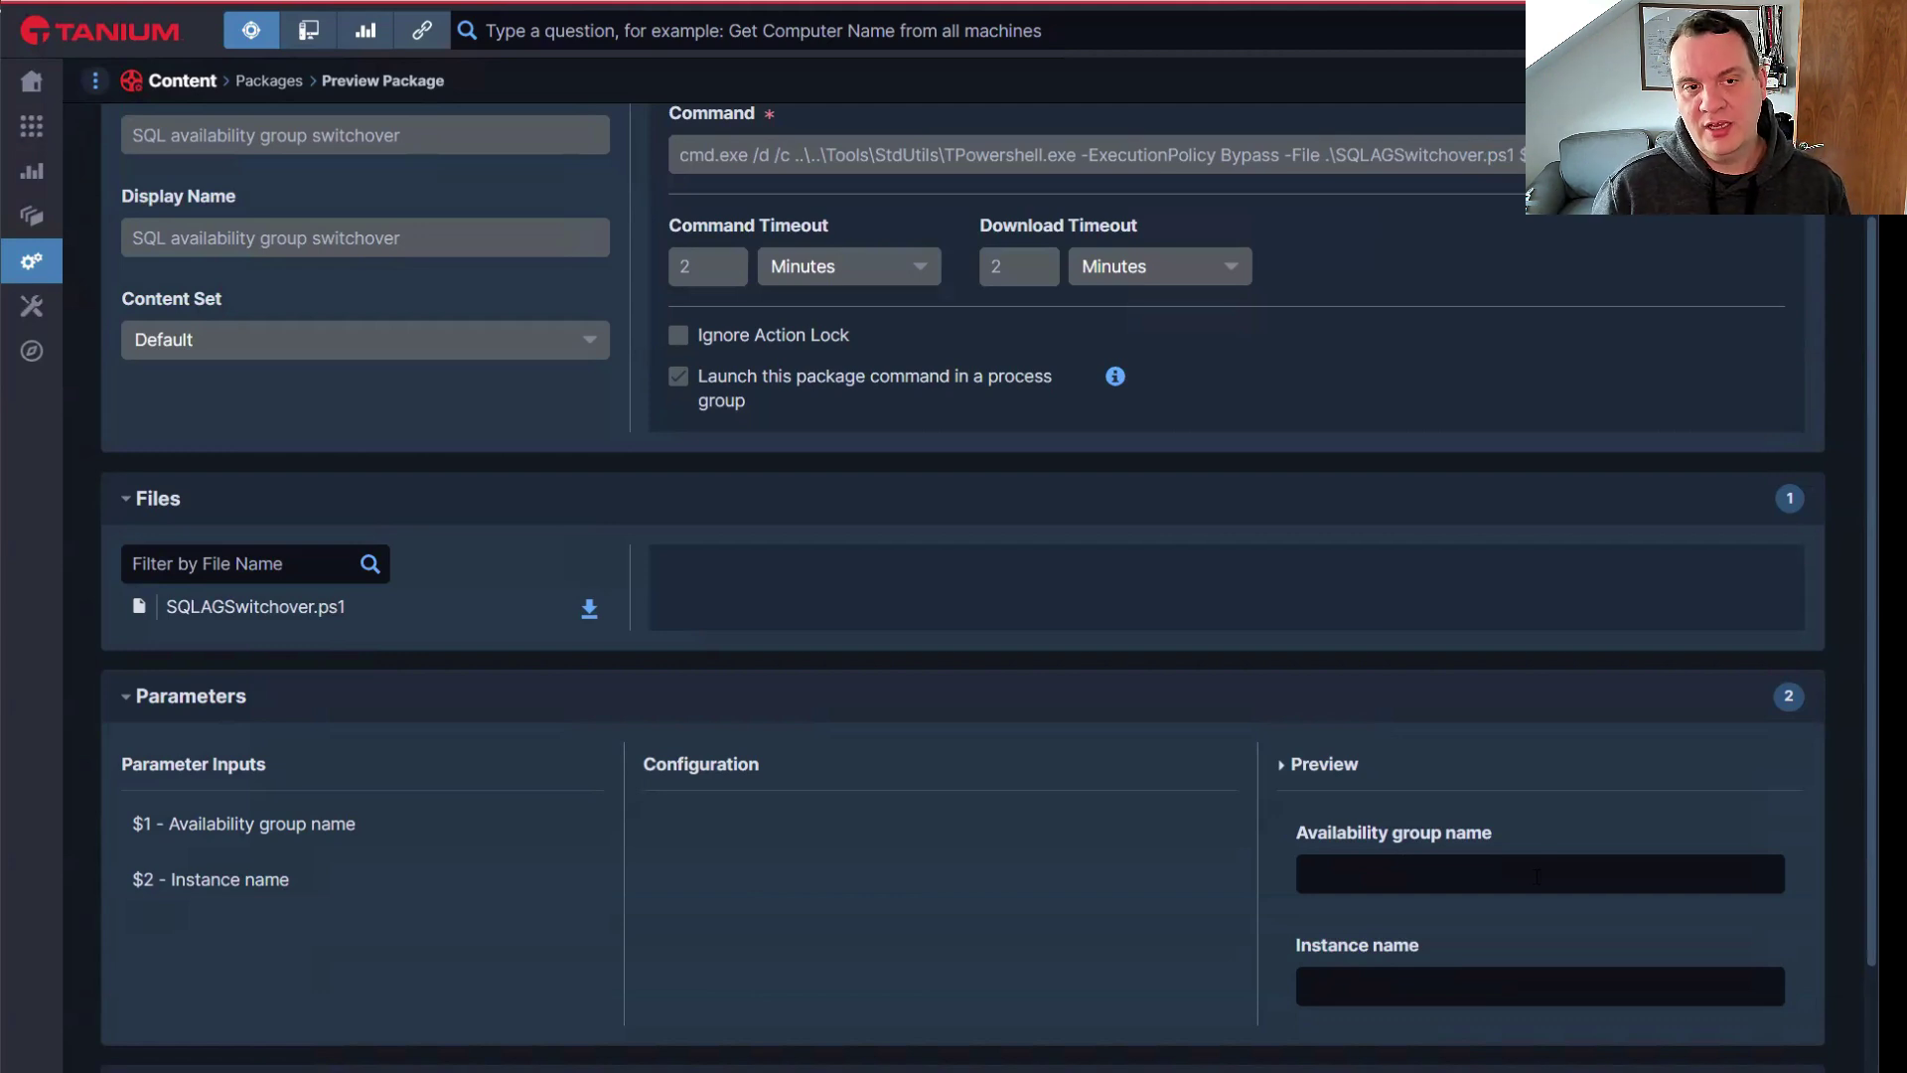
{"action": "left_click", "coordinate": [589, 608]}
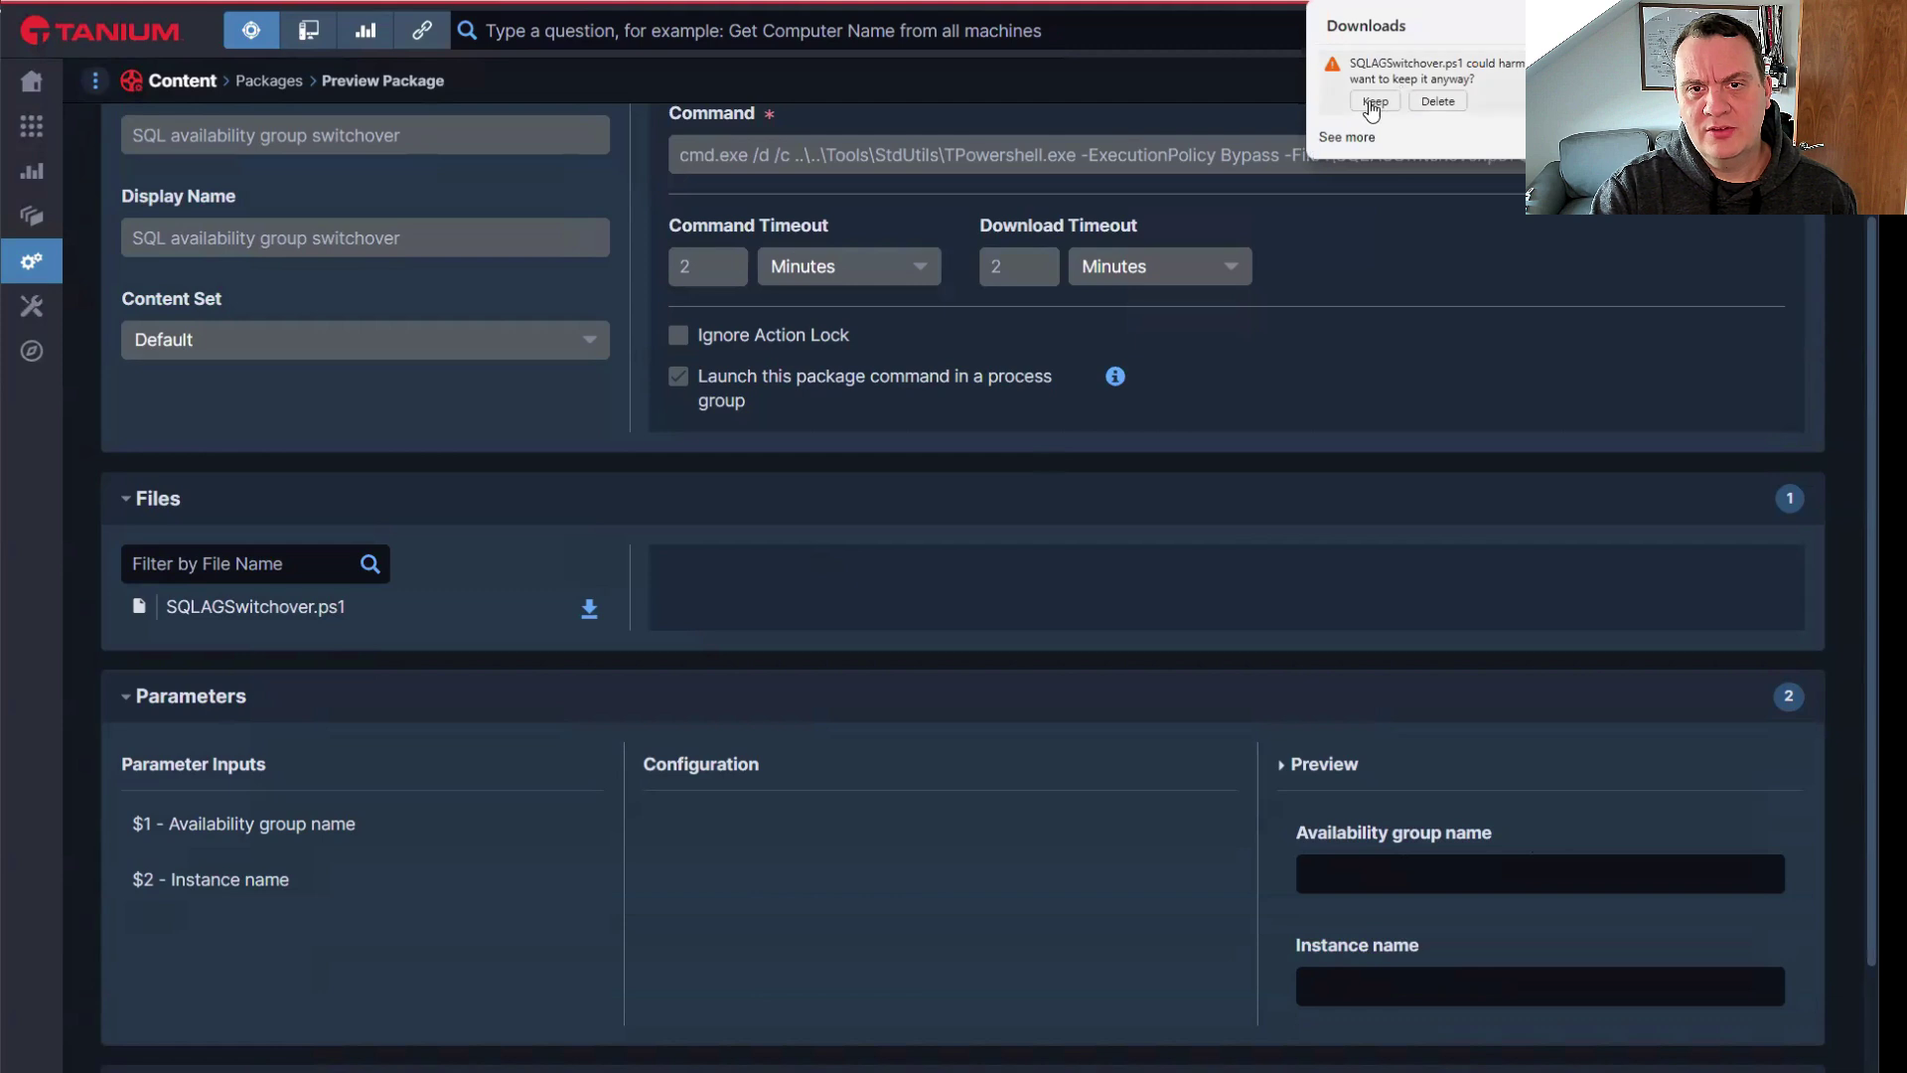
{"action": "left_click", "coordinate": [1377, 102]}
{"action": "left_click", "coordinate": [1377, 83]}
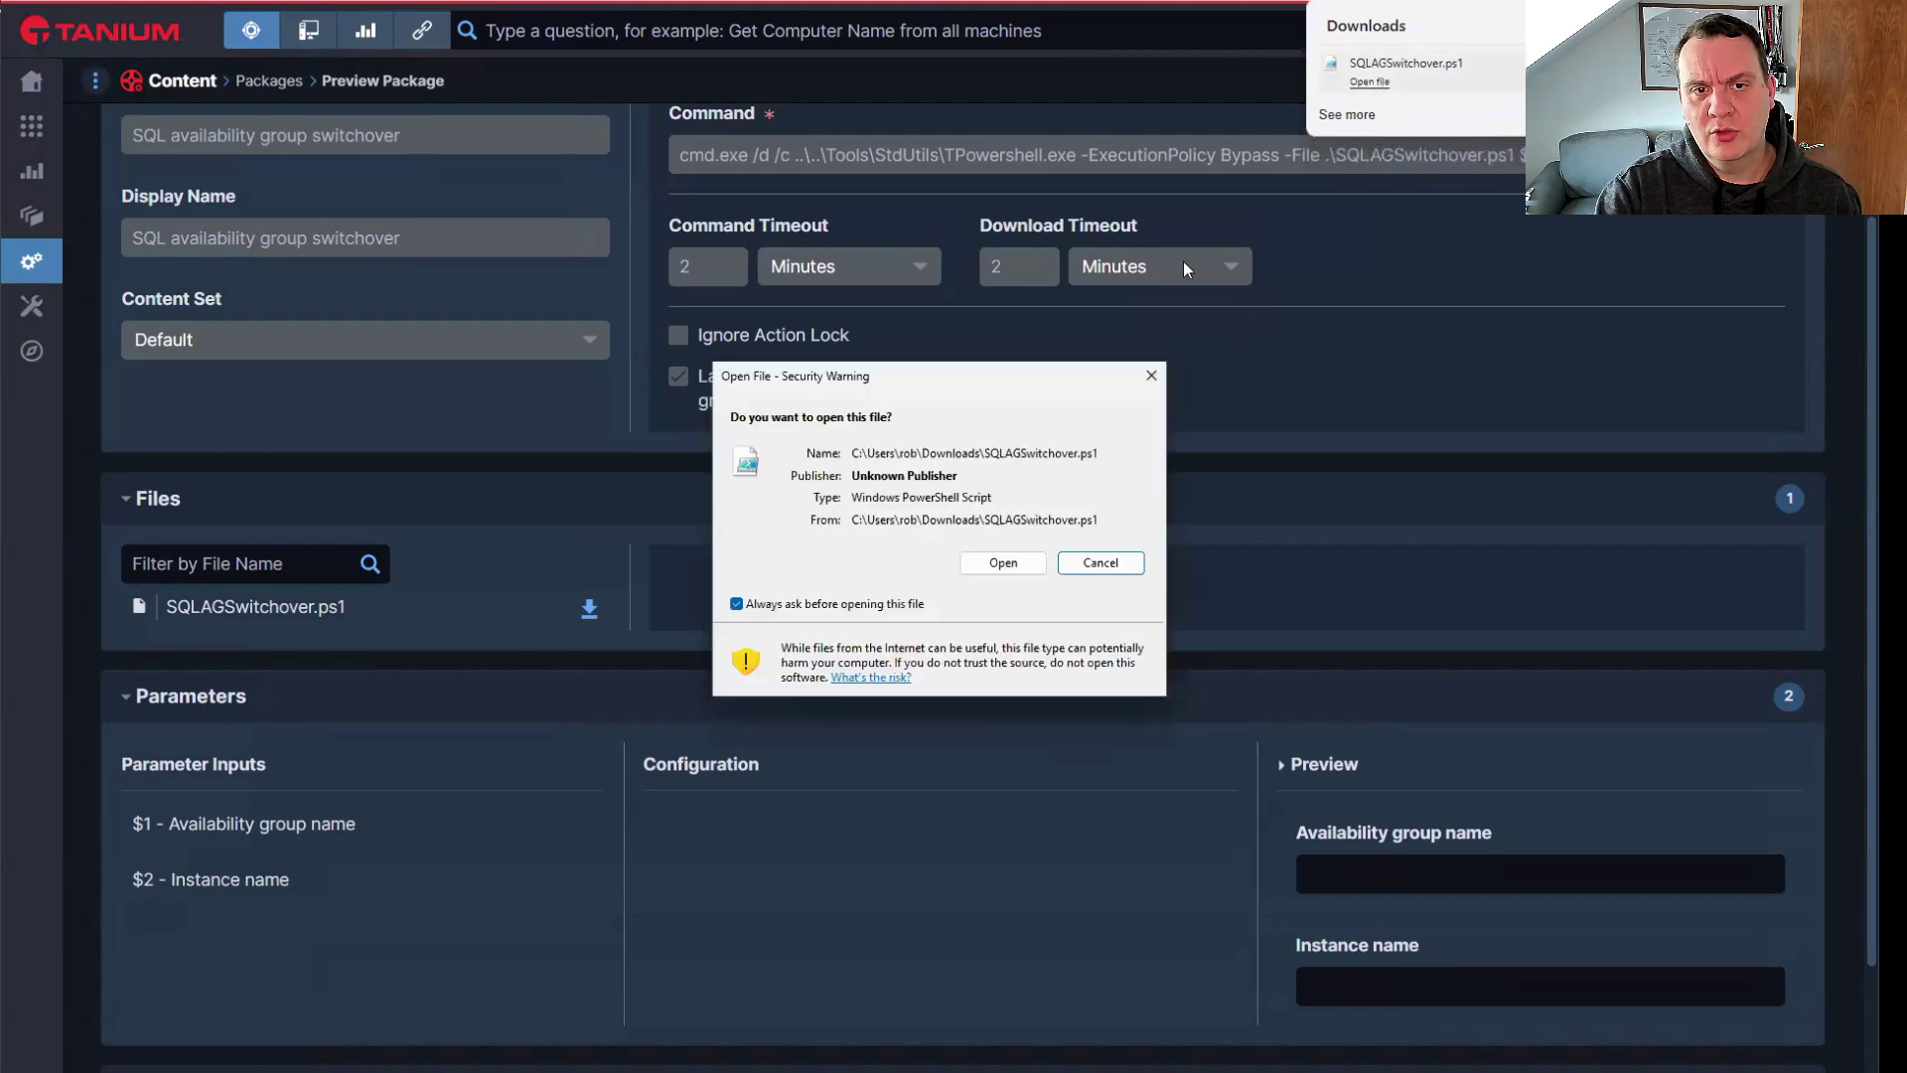
{"action": "left_click", "coordinate": [1001, 560]}
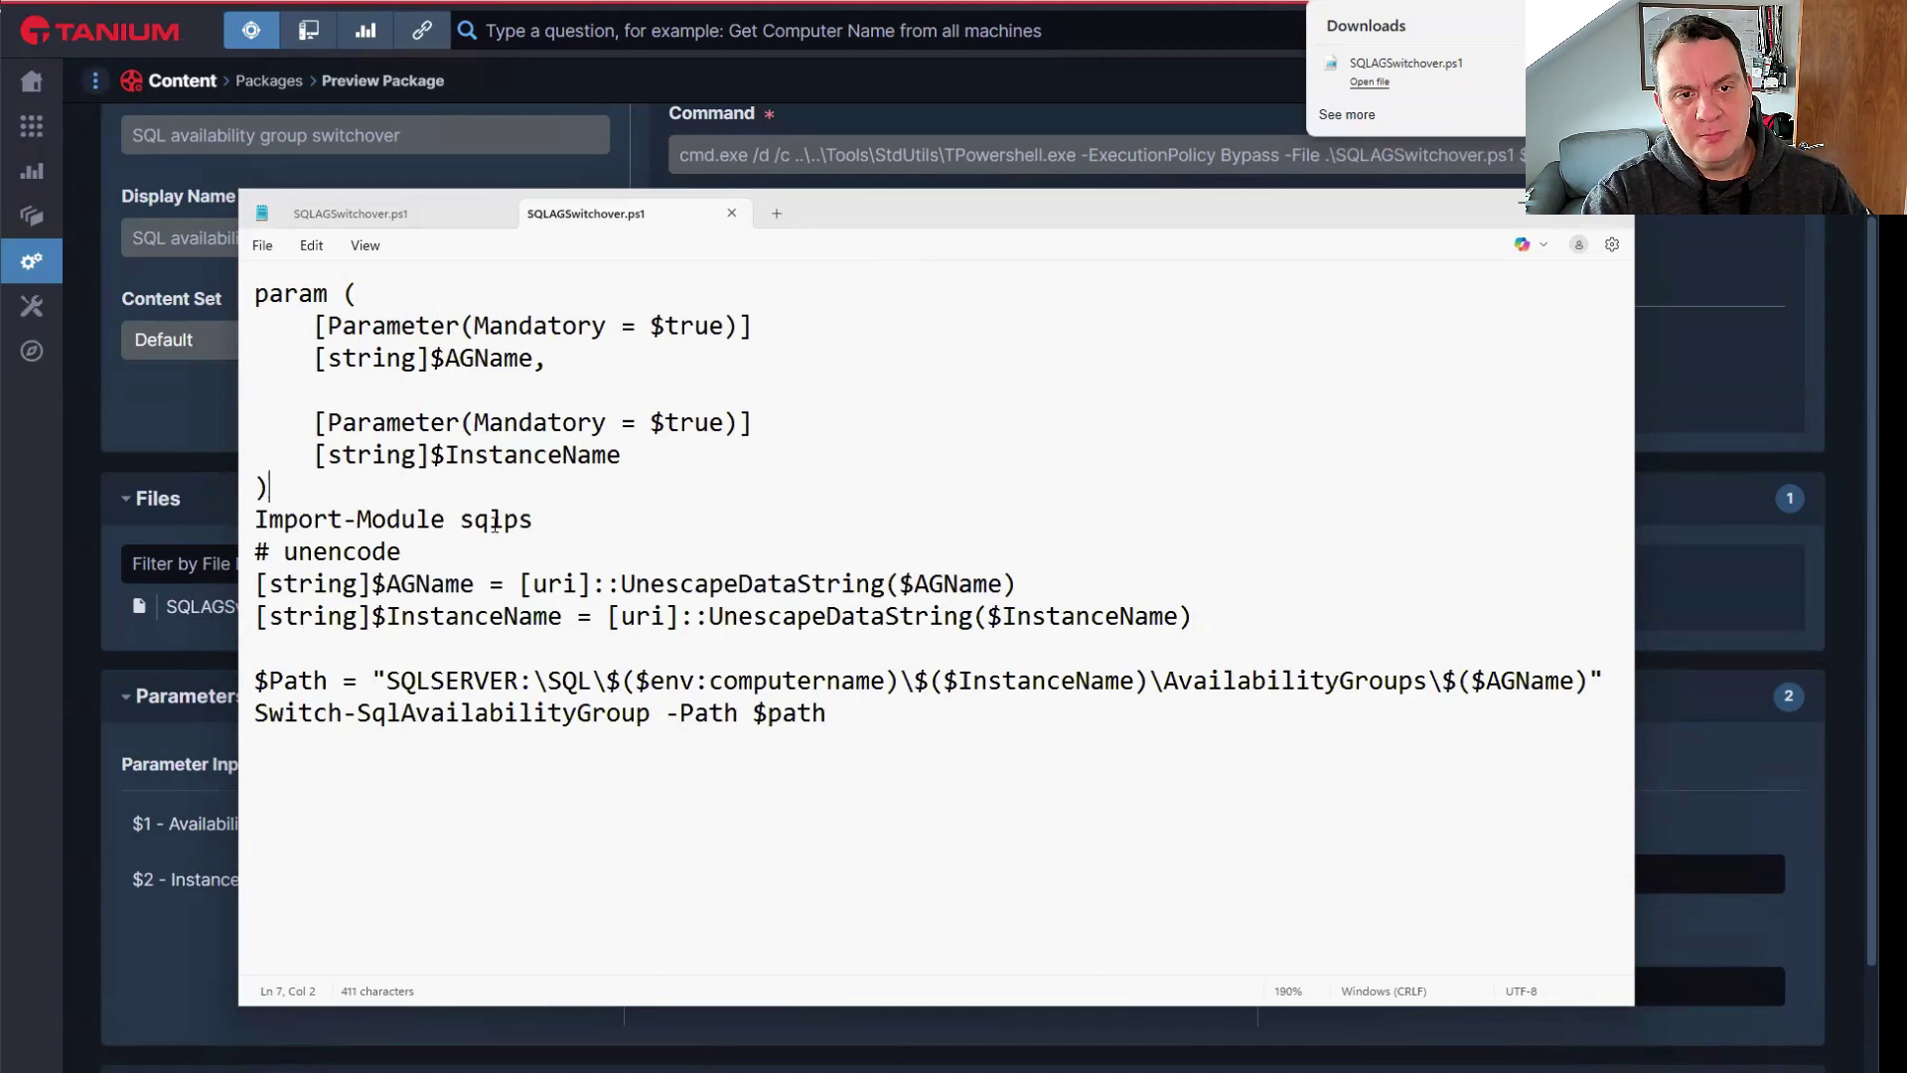
Examine the script's sqlps module import and the lines that unescape the AGName and InstanceName parameters
{"action": "left_click_drag", "start_coordinate": [536, 518], "coordinate": [460, 518]}
{"action": "left_click", "coordinate": [625, 525]}
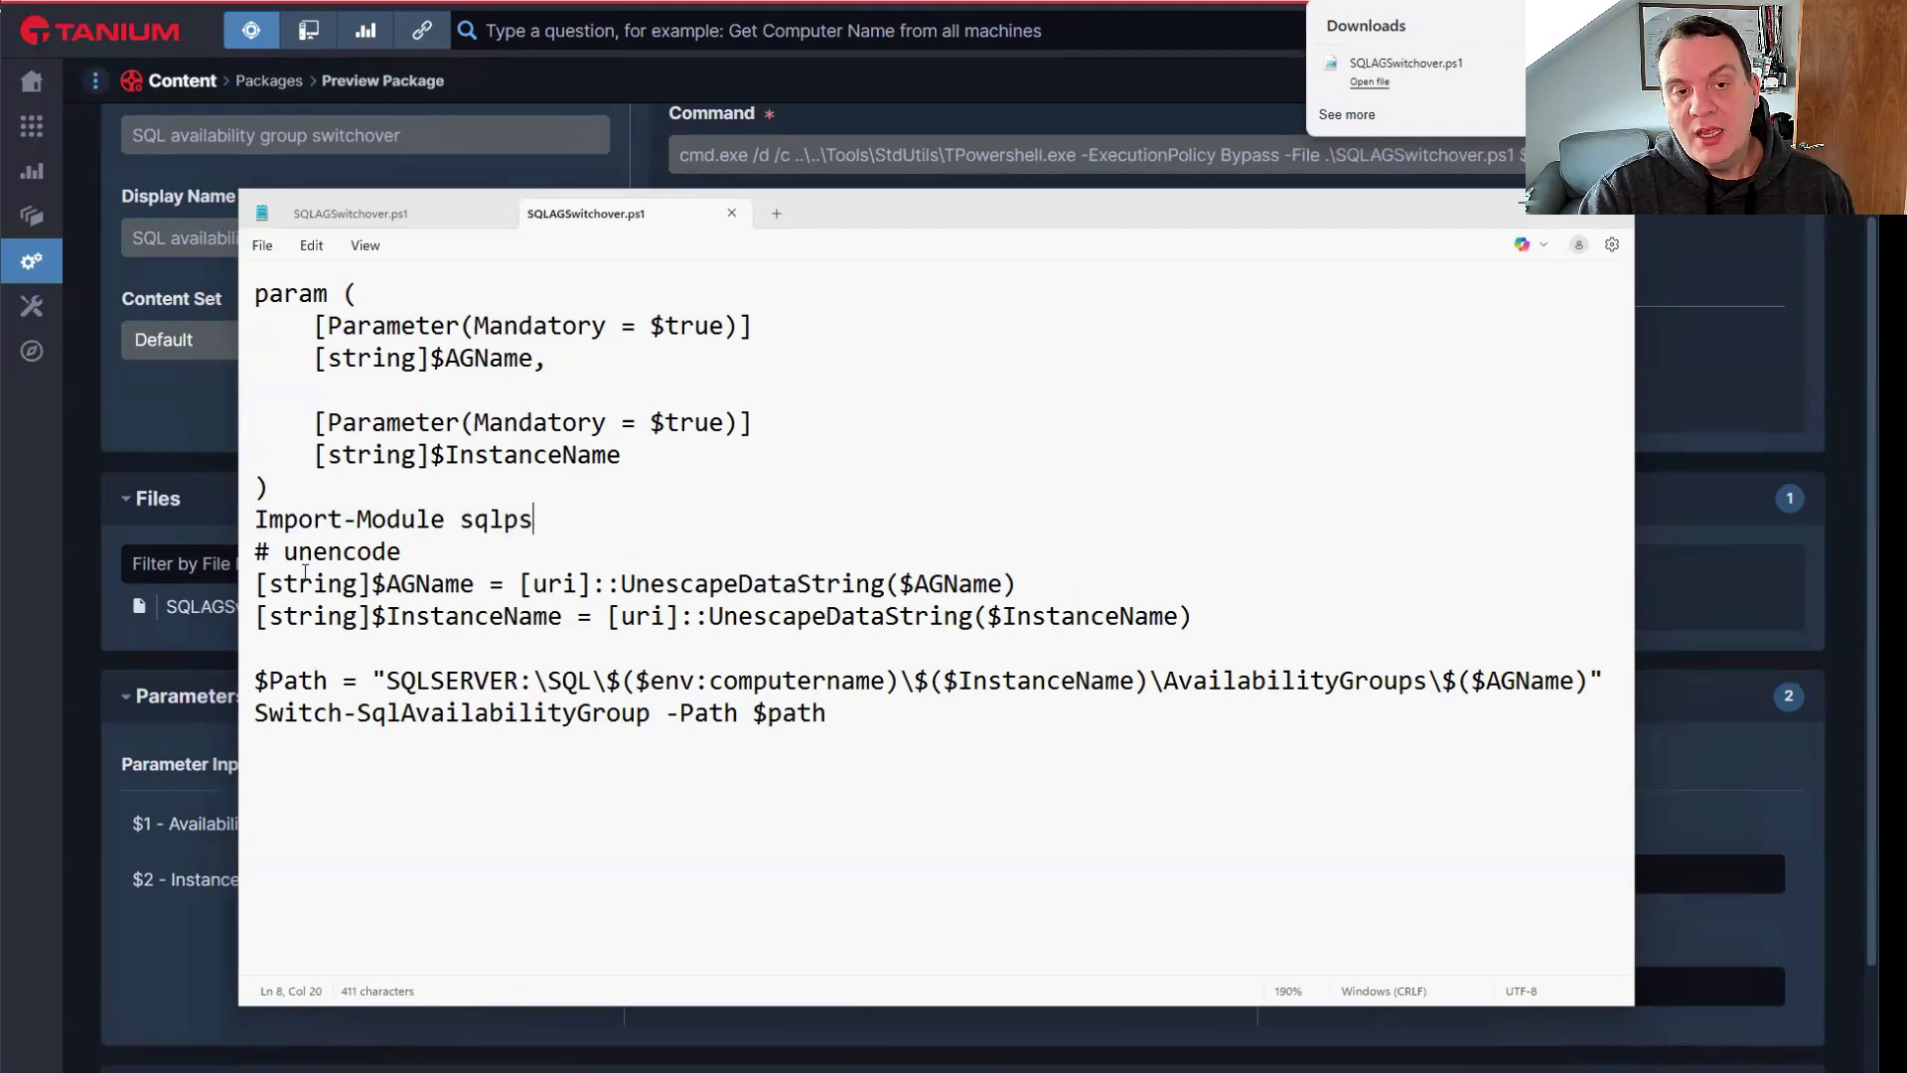
{"action": "left_click_drag", "start_coordinate": [1213, 626], "coordinate": [1170, 618]}
{"action": "left_click_drag", "start_coordinate": [526, 584], "coordinate": [199, 588]}
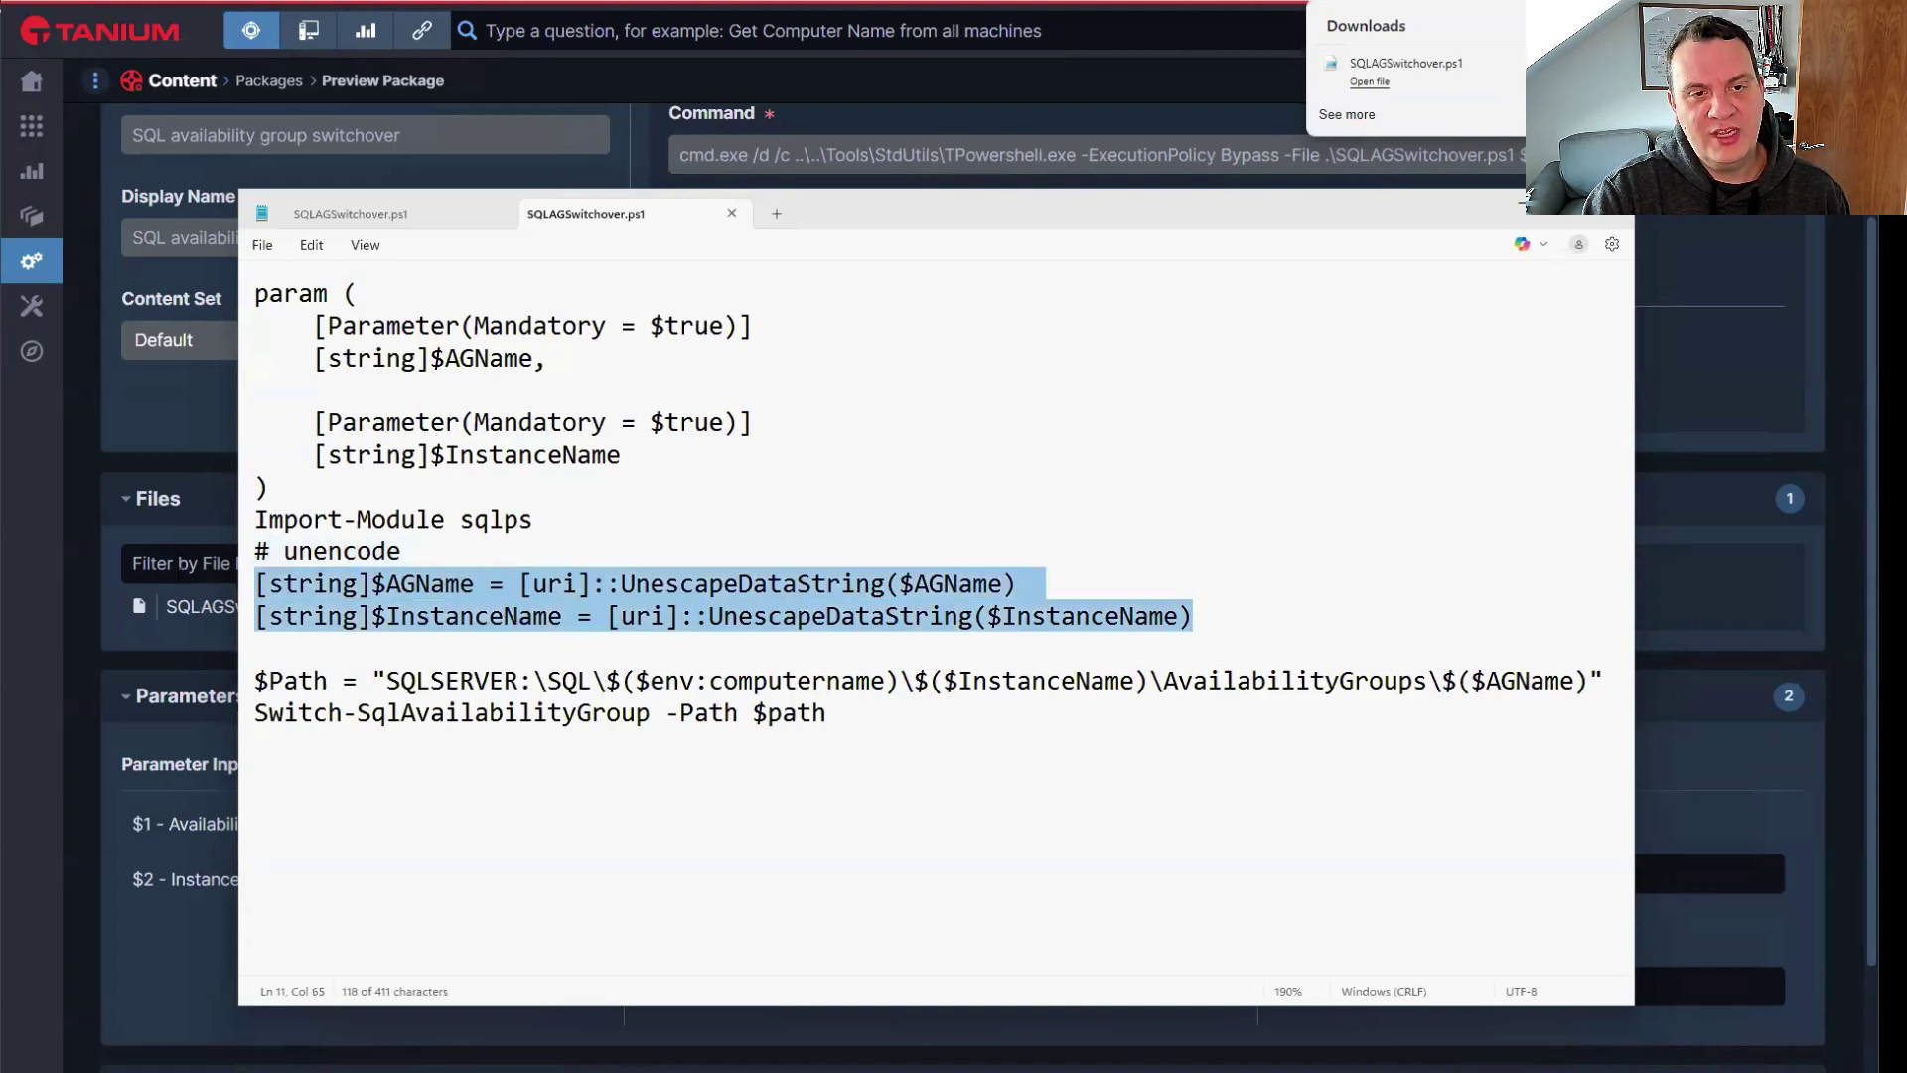
{"action": "left_click", "coordinate": [268, 590]}
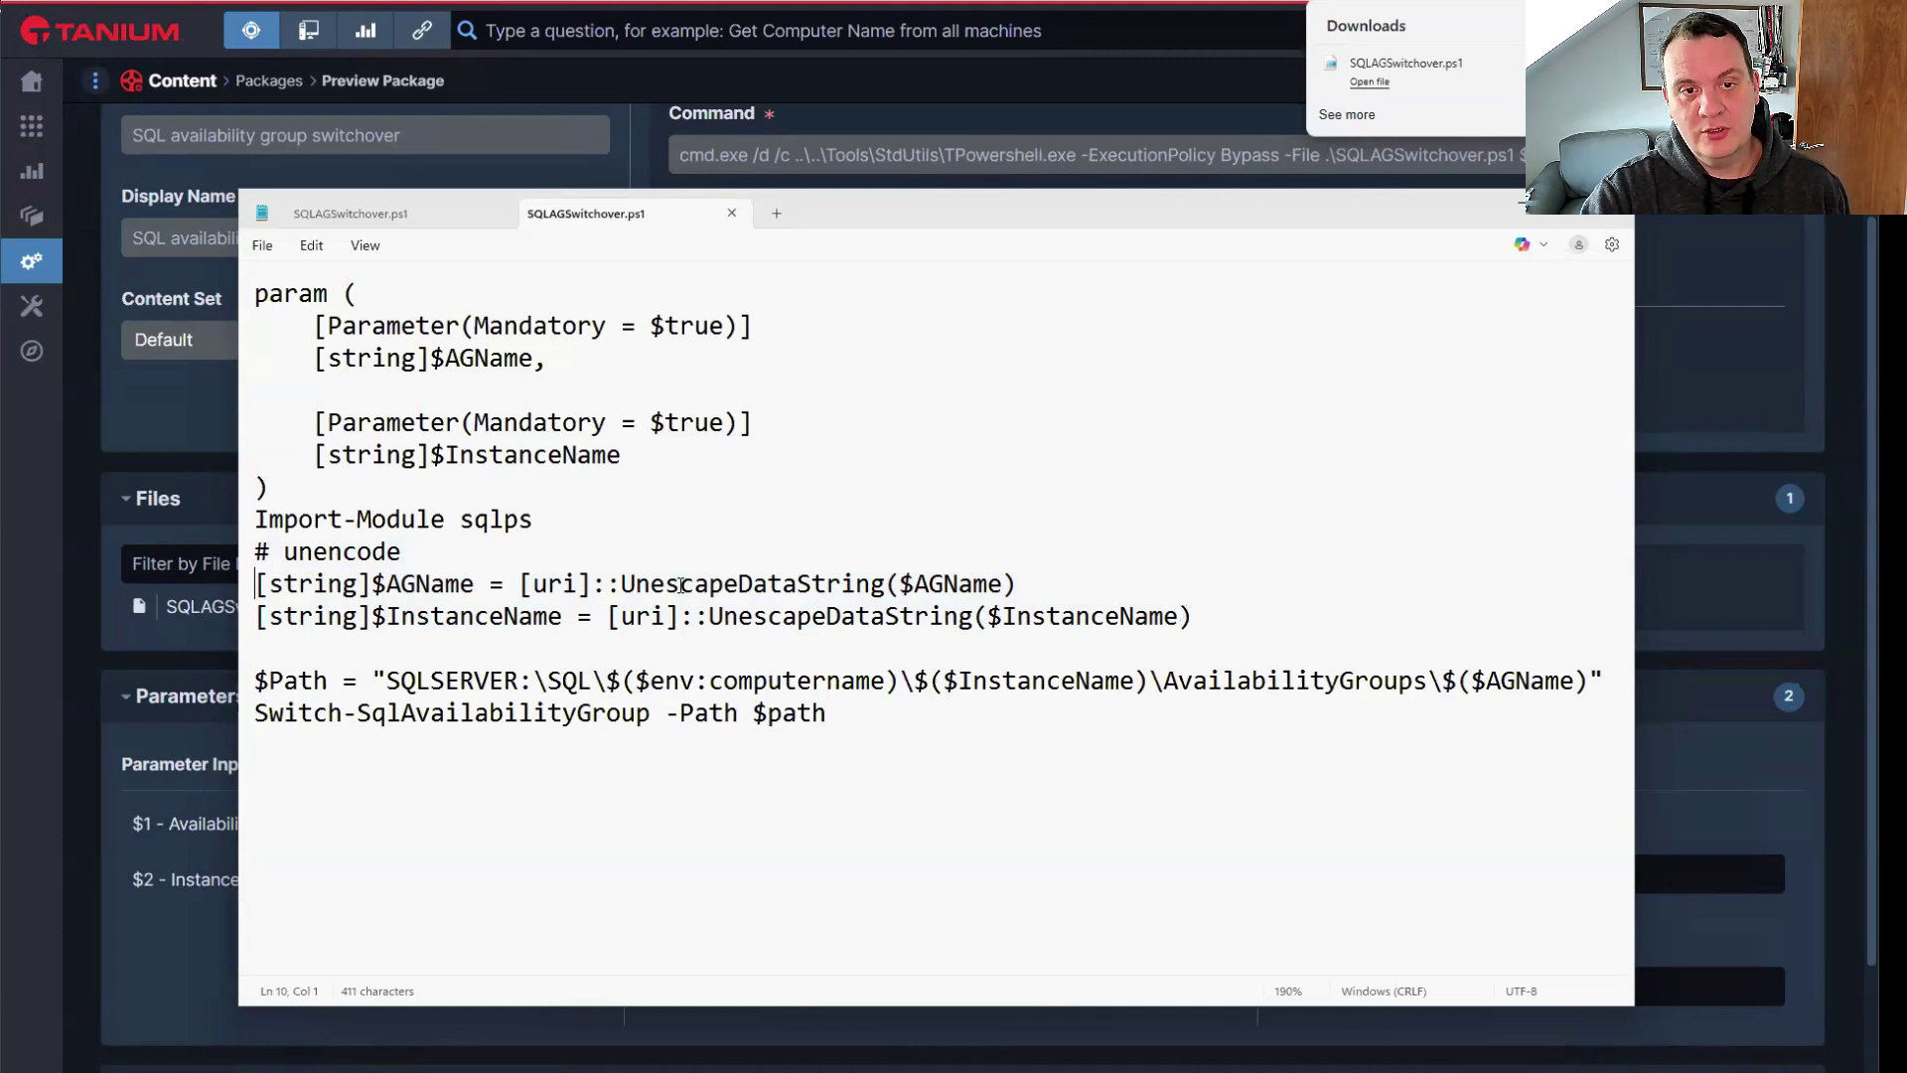
{"action": "left_click_drag", "start_coordinate": [623, 584], "coordinate": [899, 589]}
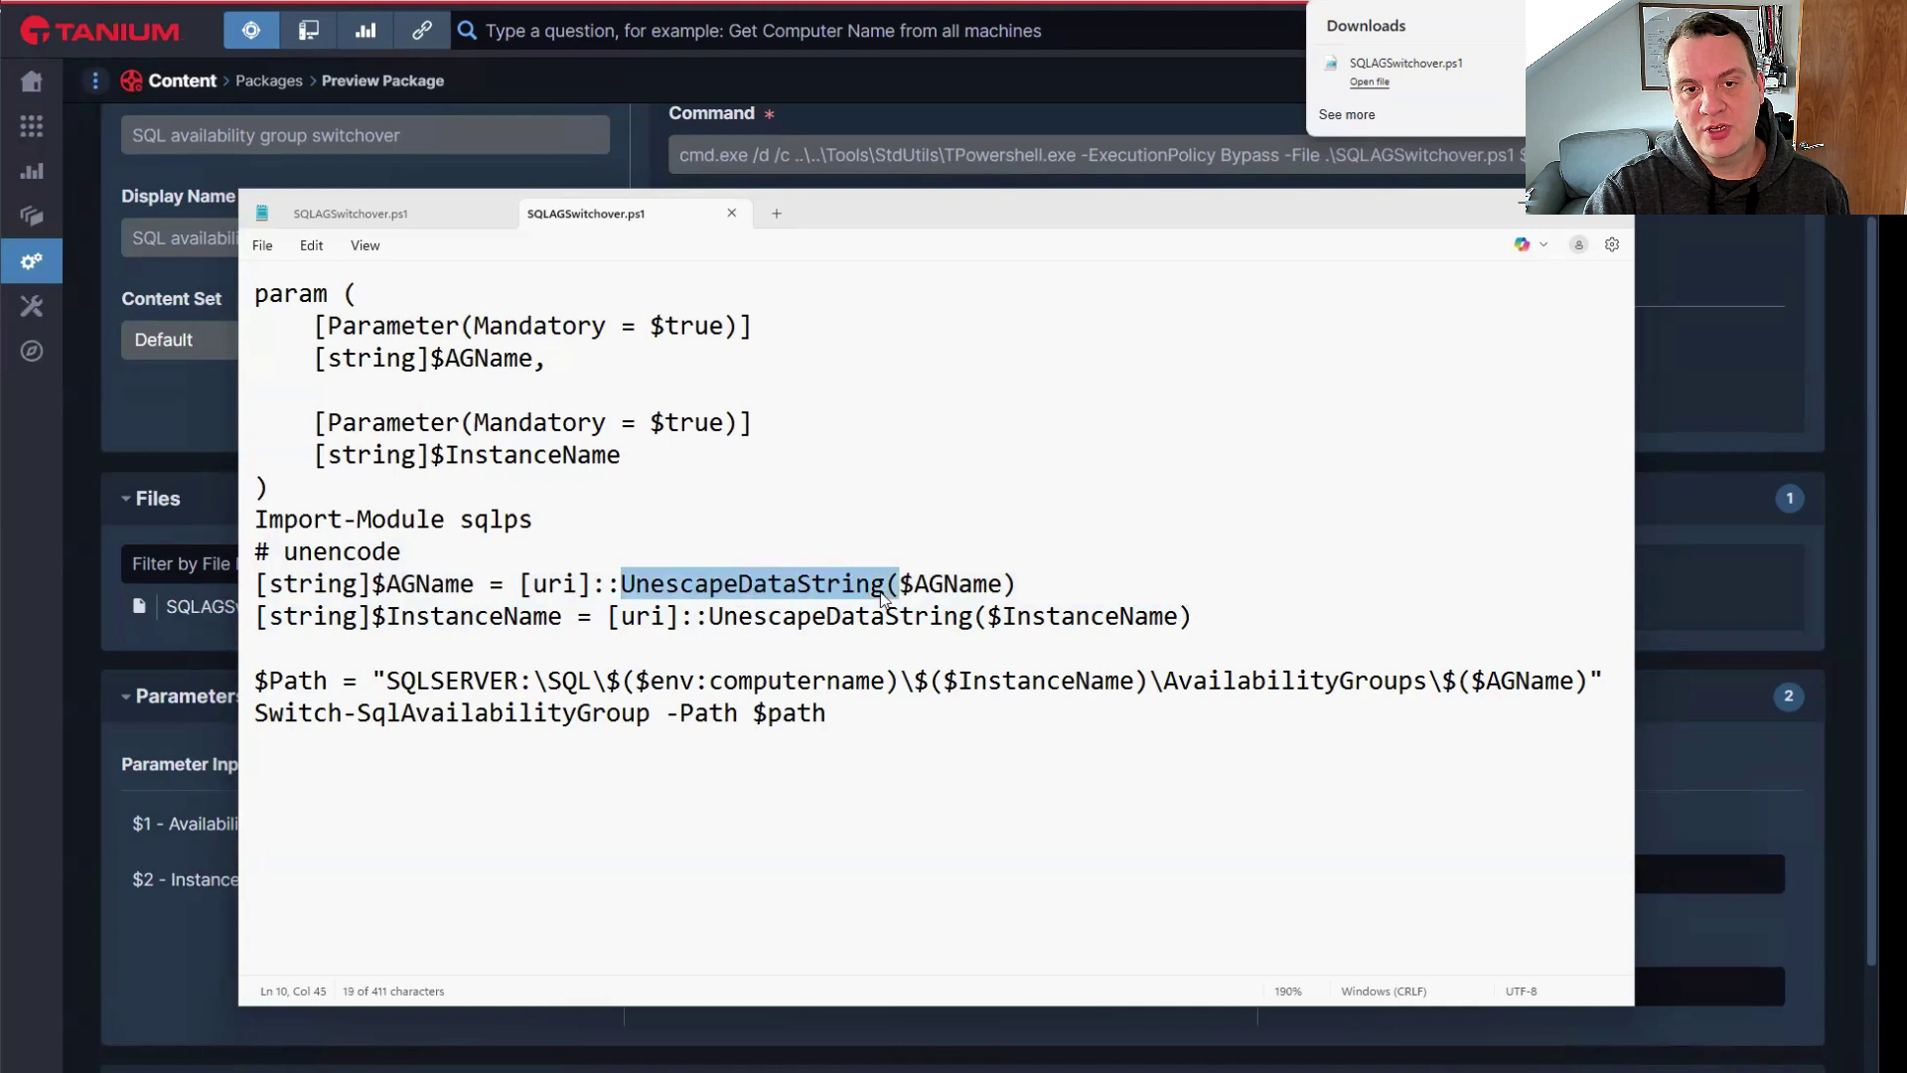
{"action": "left_click", "coordinate": [888, 586]}
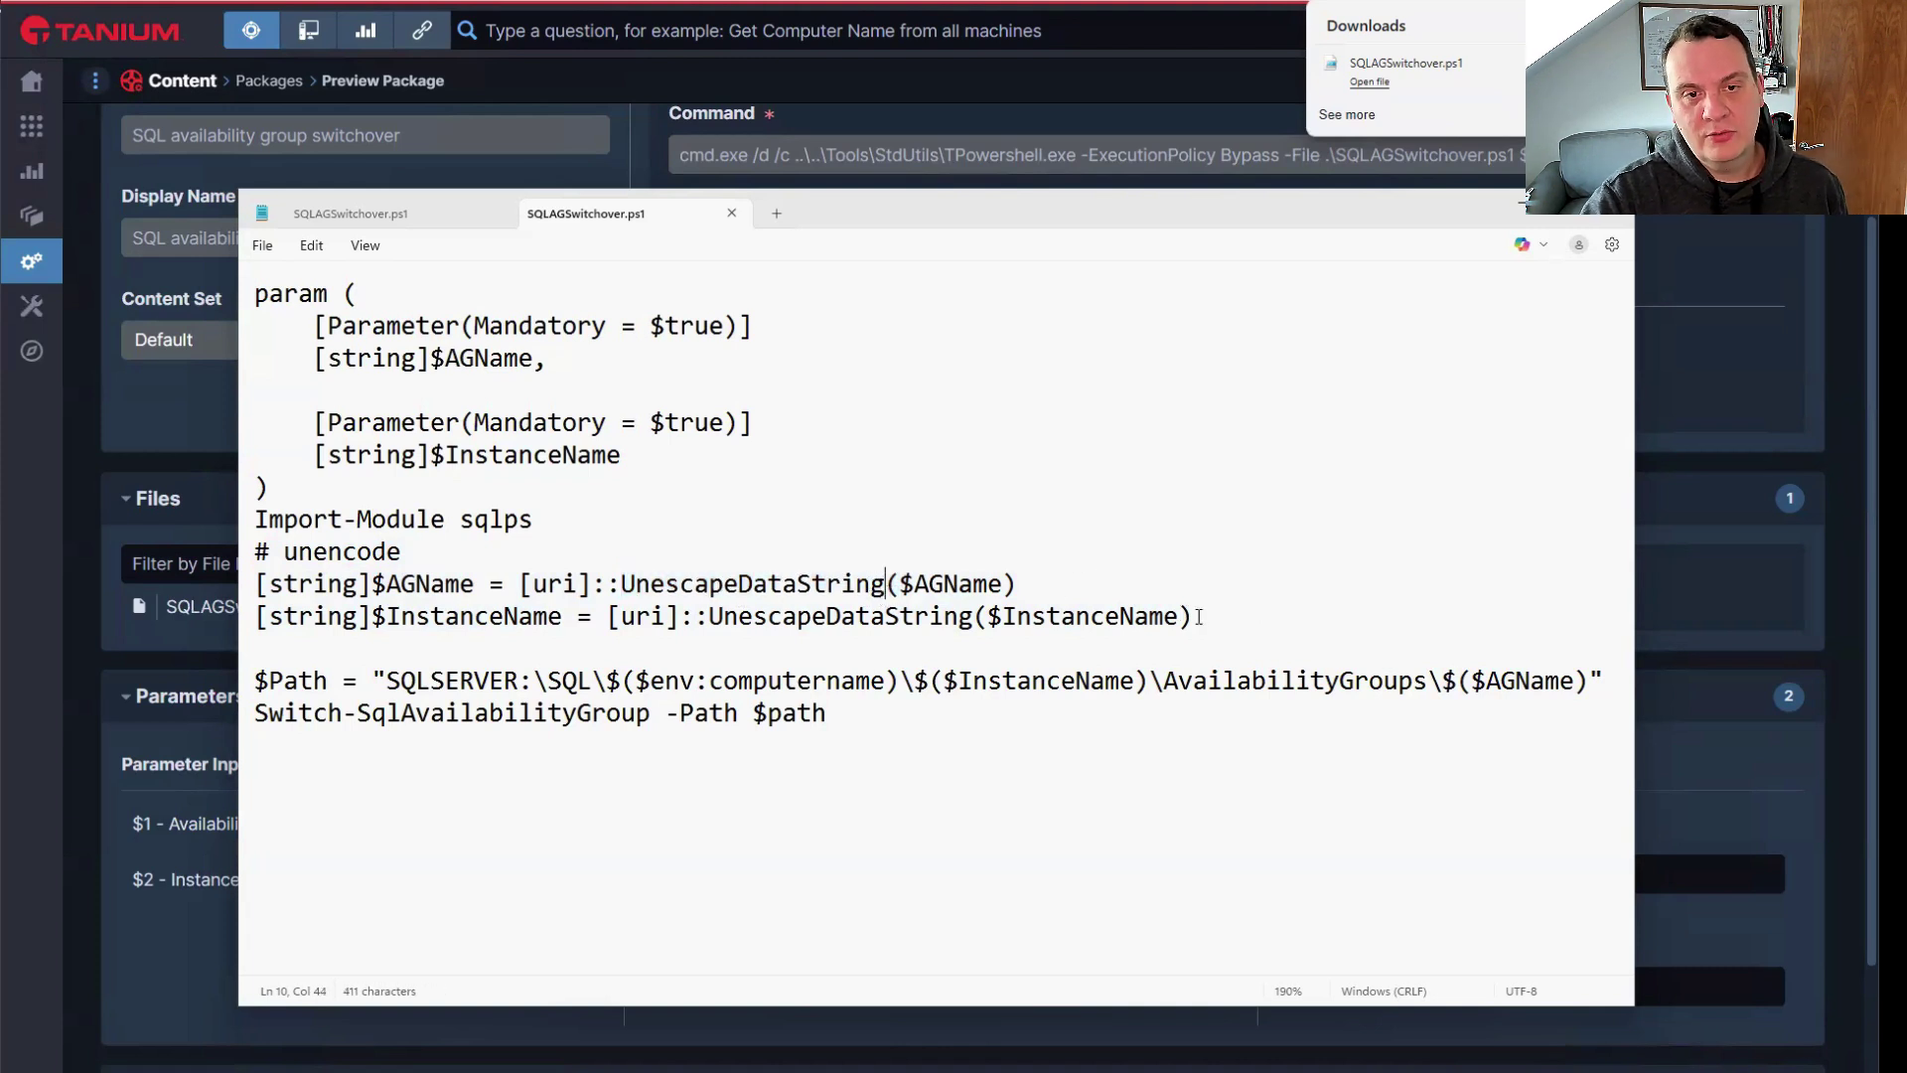
Examine how the script builds the SQLSERVER path from computer, instance and group names and calls Switch-SqlAvailabilityGroup
{"action": "left_click_drag", "start_coordinate": [827, 713], "coordinate": [235, 677]}
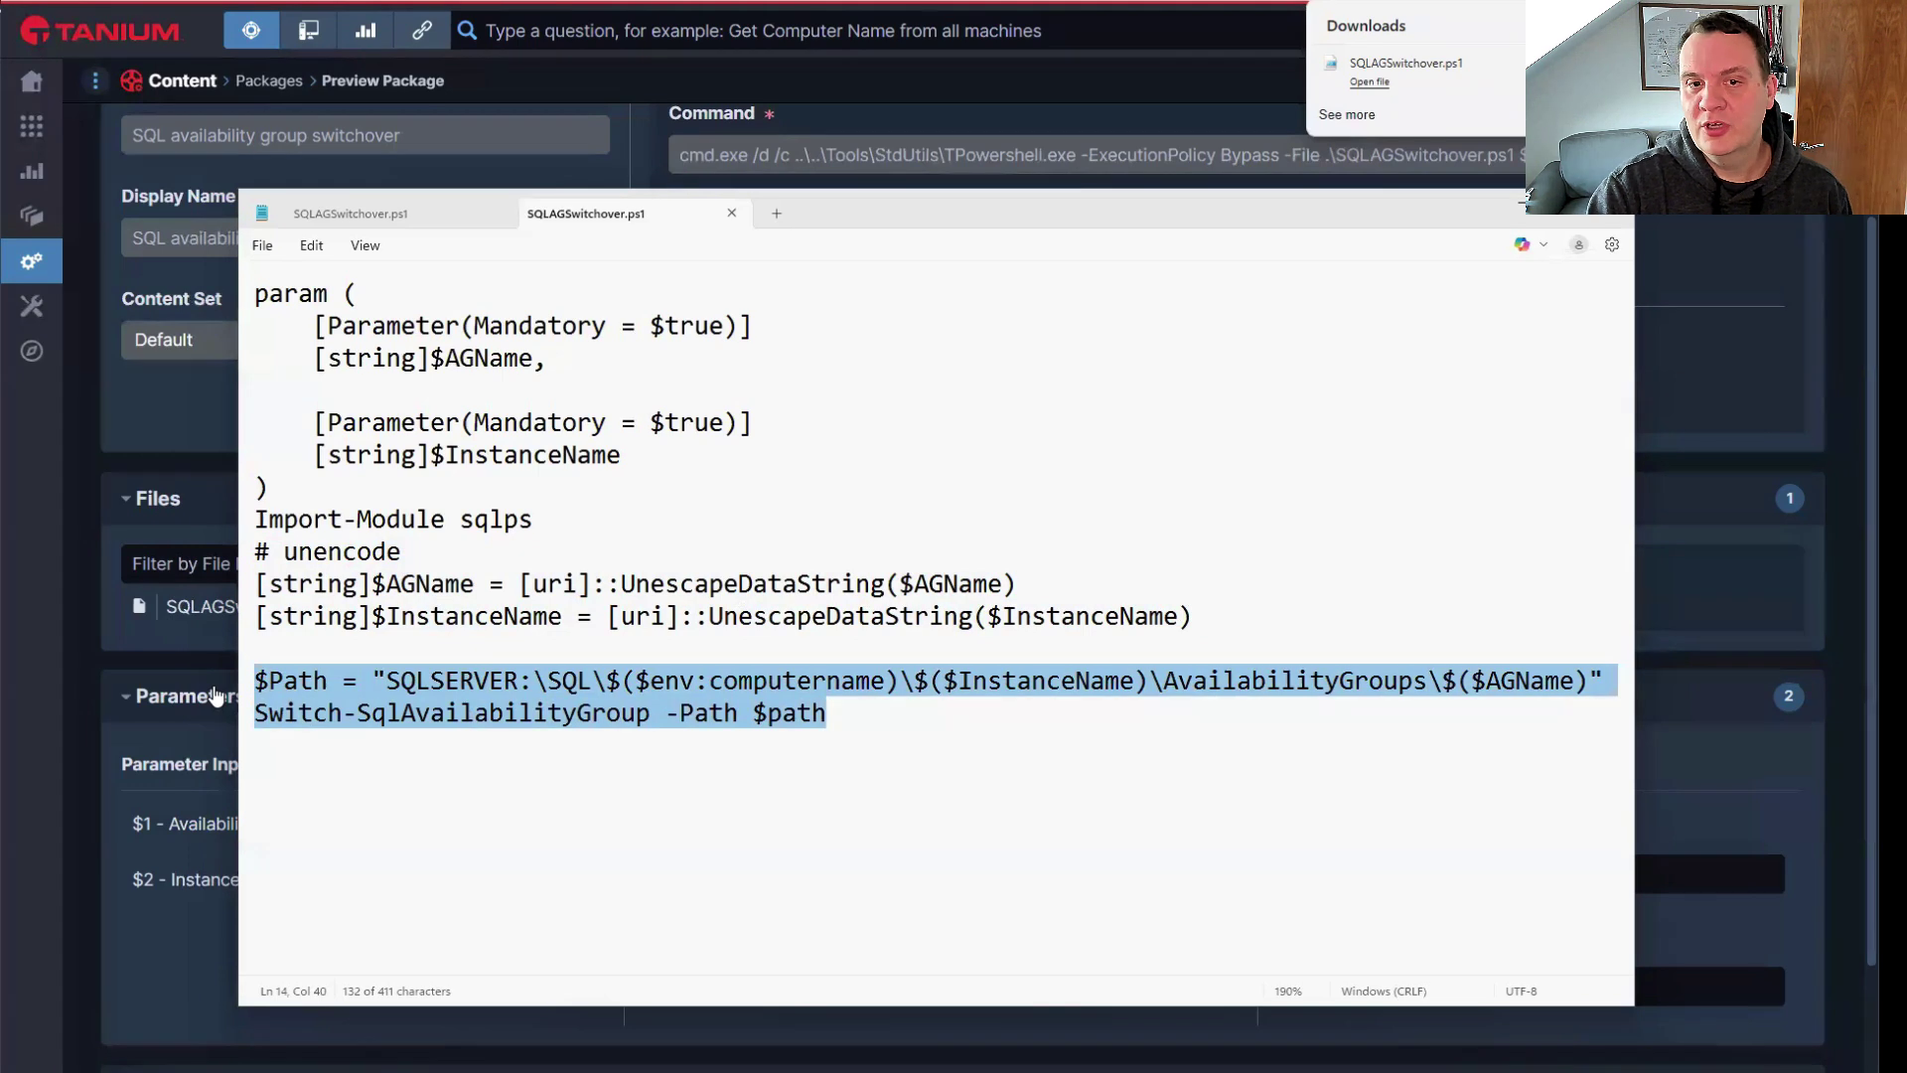
{"action": "left_click", "coordinate": [313, 682]}
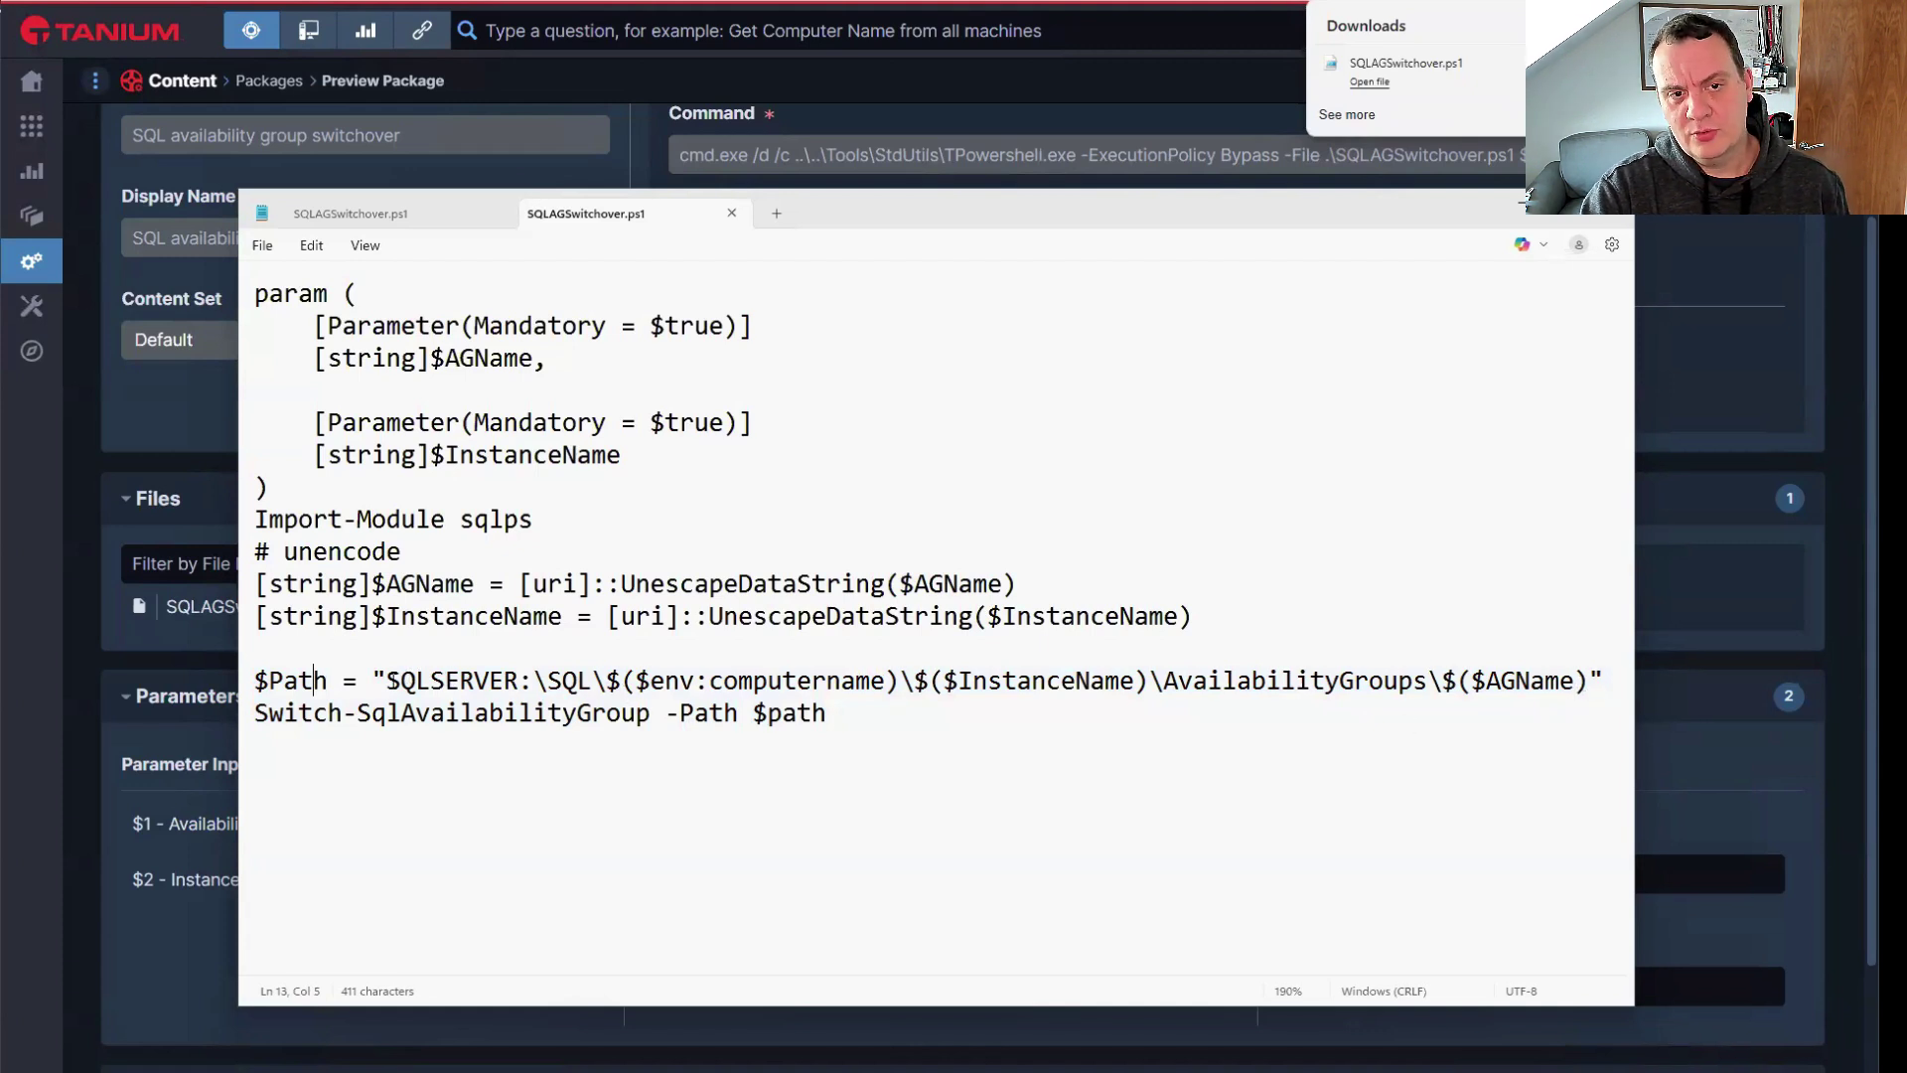
{"action": "left_click_drag", "start_coordinate": [386, 681], "coordinate": [518, 681]}
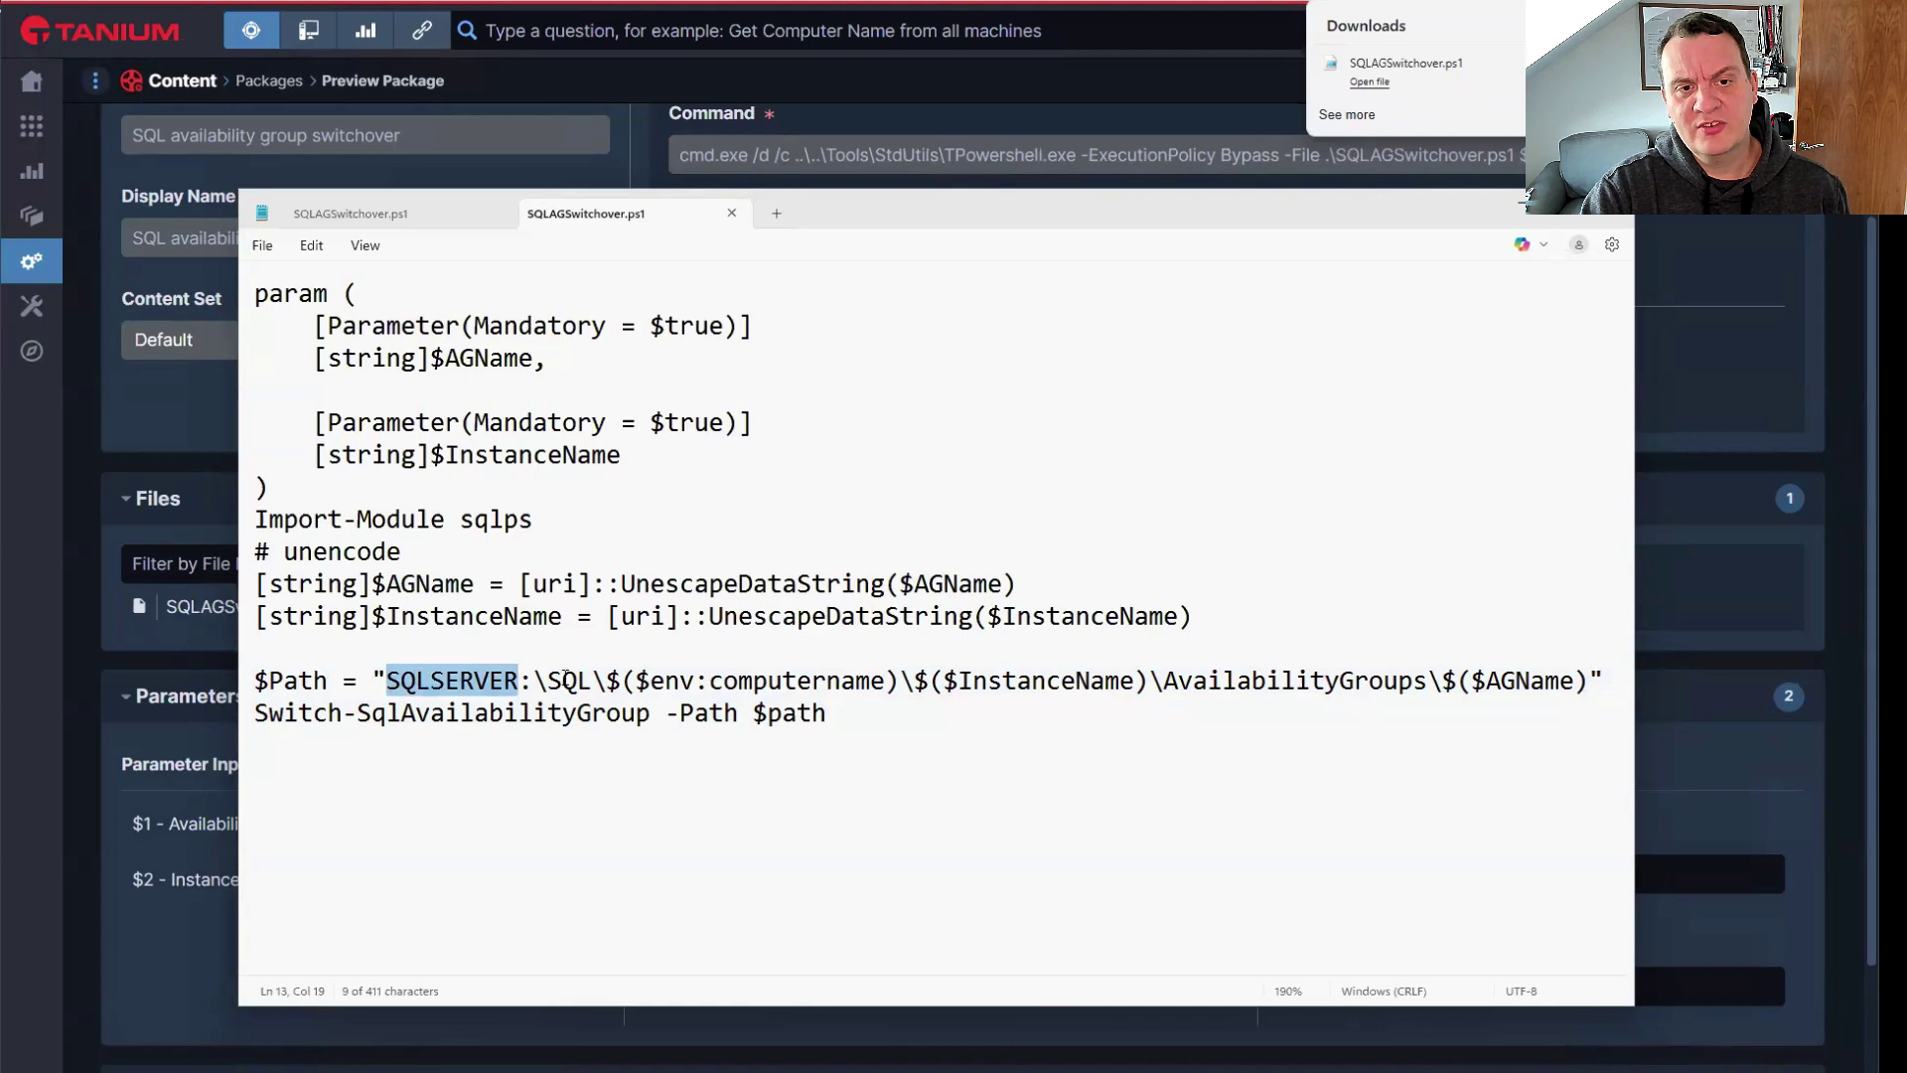
{"action": "left_click", "coordinate": [565, 681]}
{"action": "left_click_drag", "start_coordinate": [637, 681], "coordinate": [844, 680]}
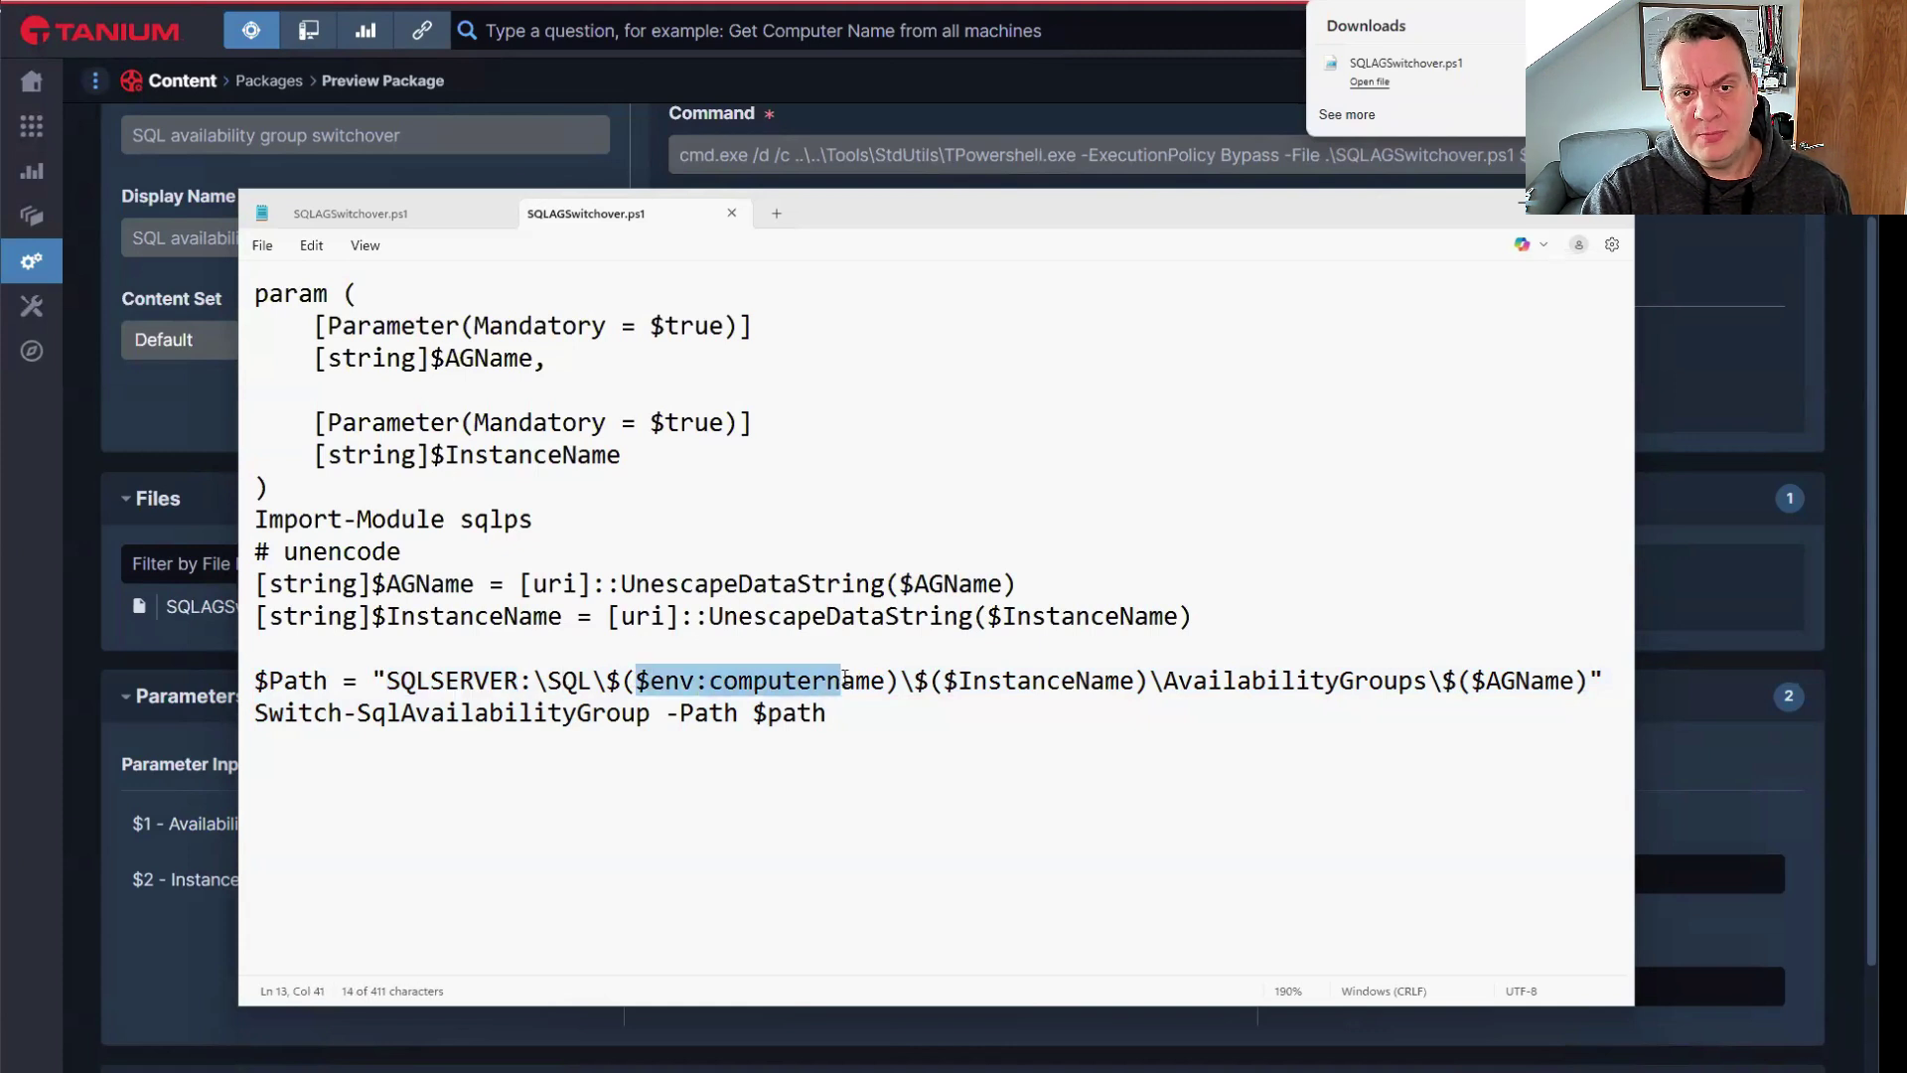
{"action": "left_click_drag", "start_coordinate": [709, 681], "coordinate": [870, 681]}
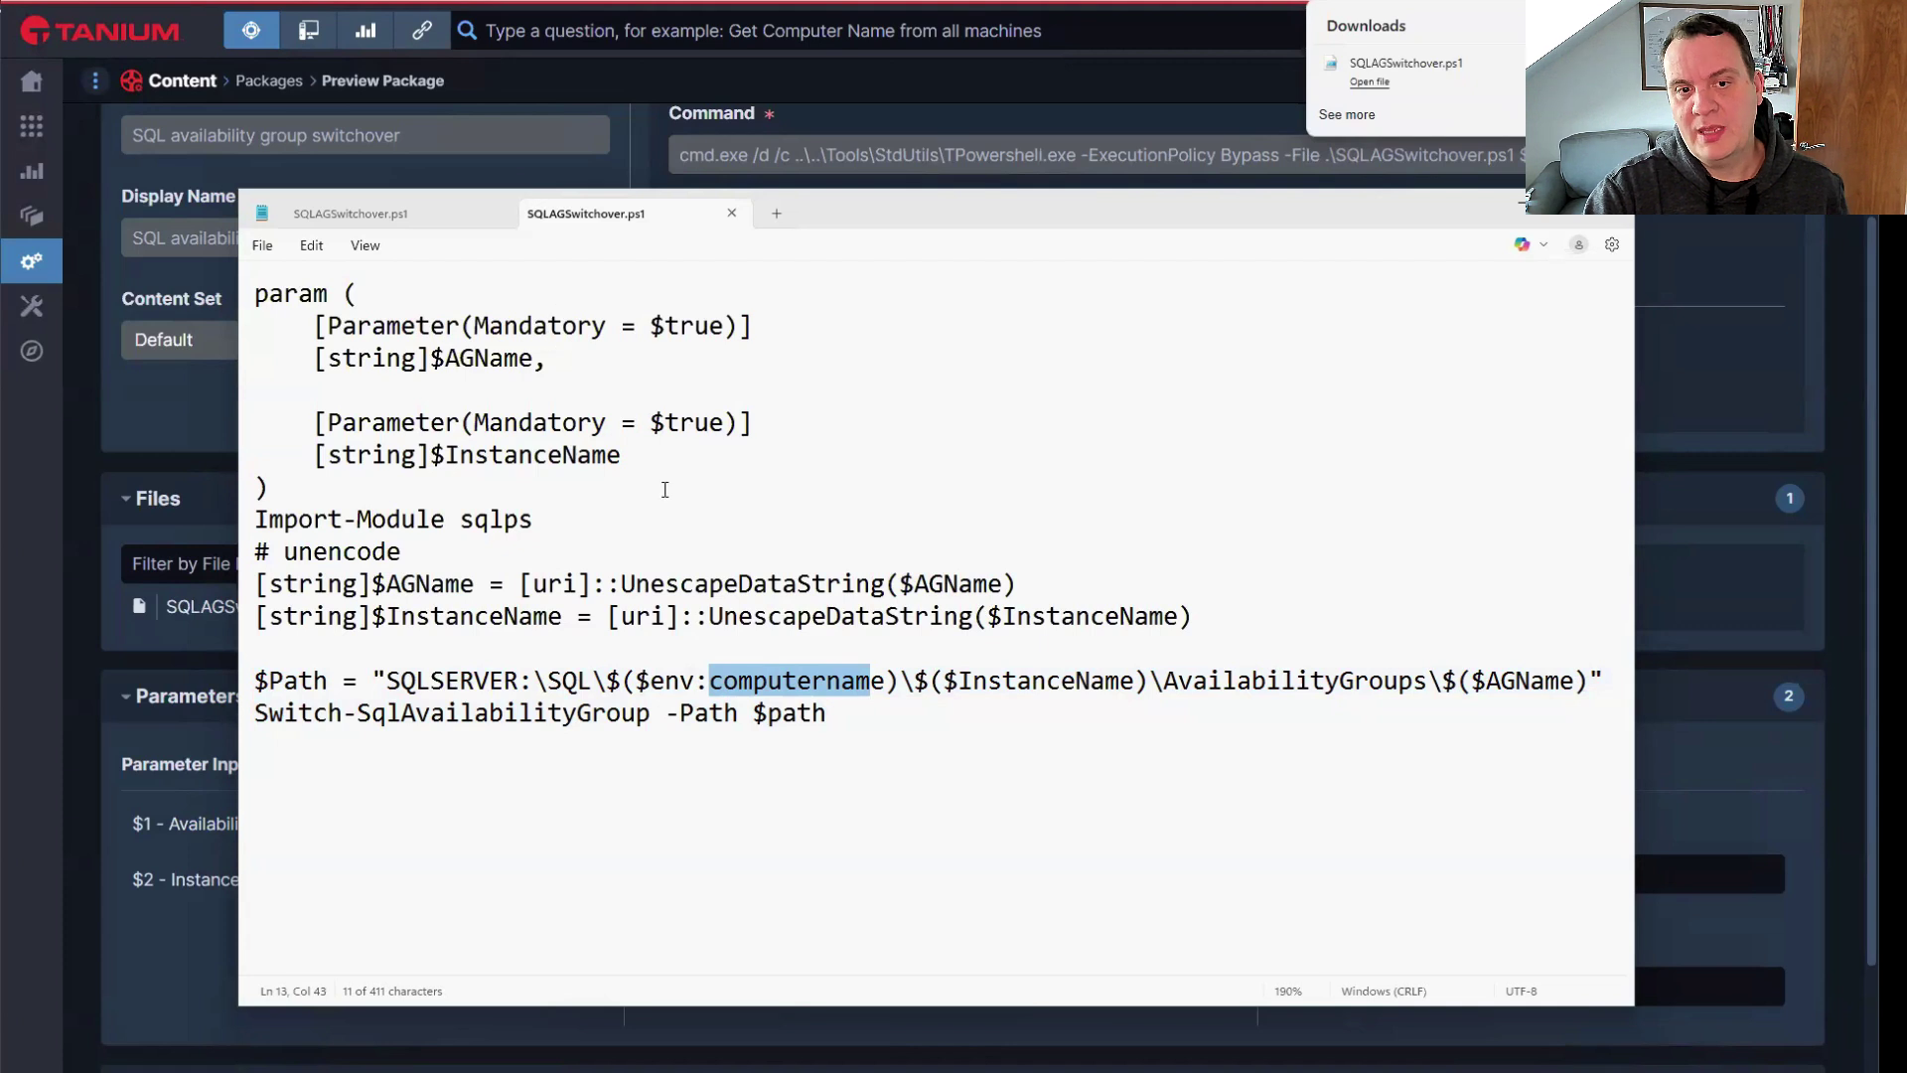
{"action": "left_click_drag", "start_coordinate": [840, 701], "coordinate": [256, 713]}
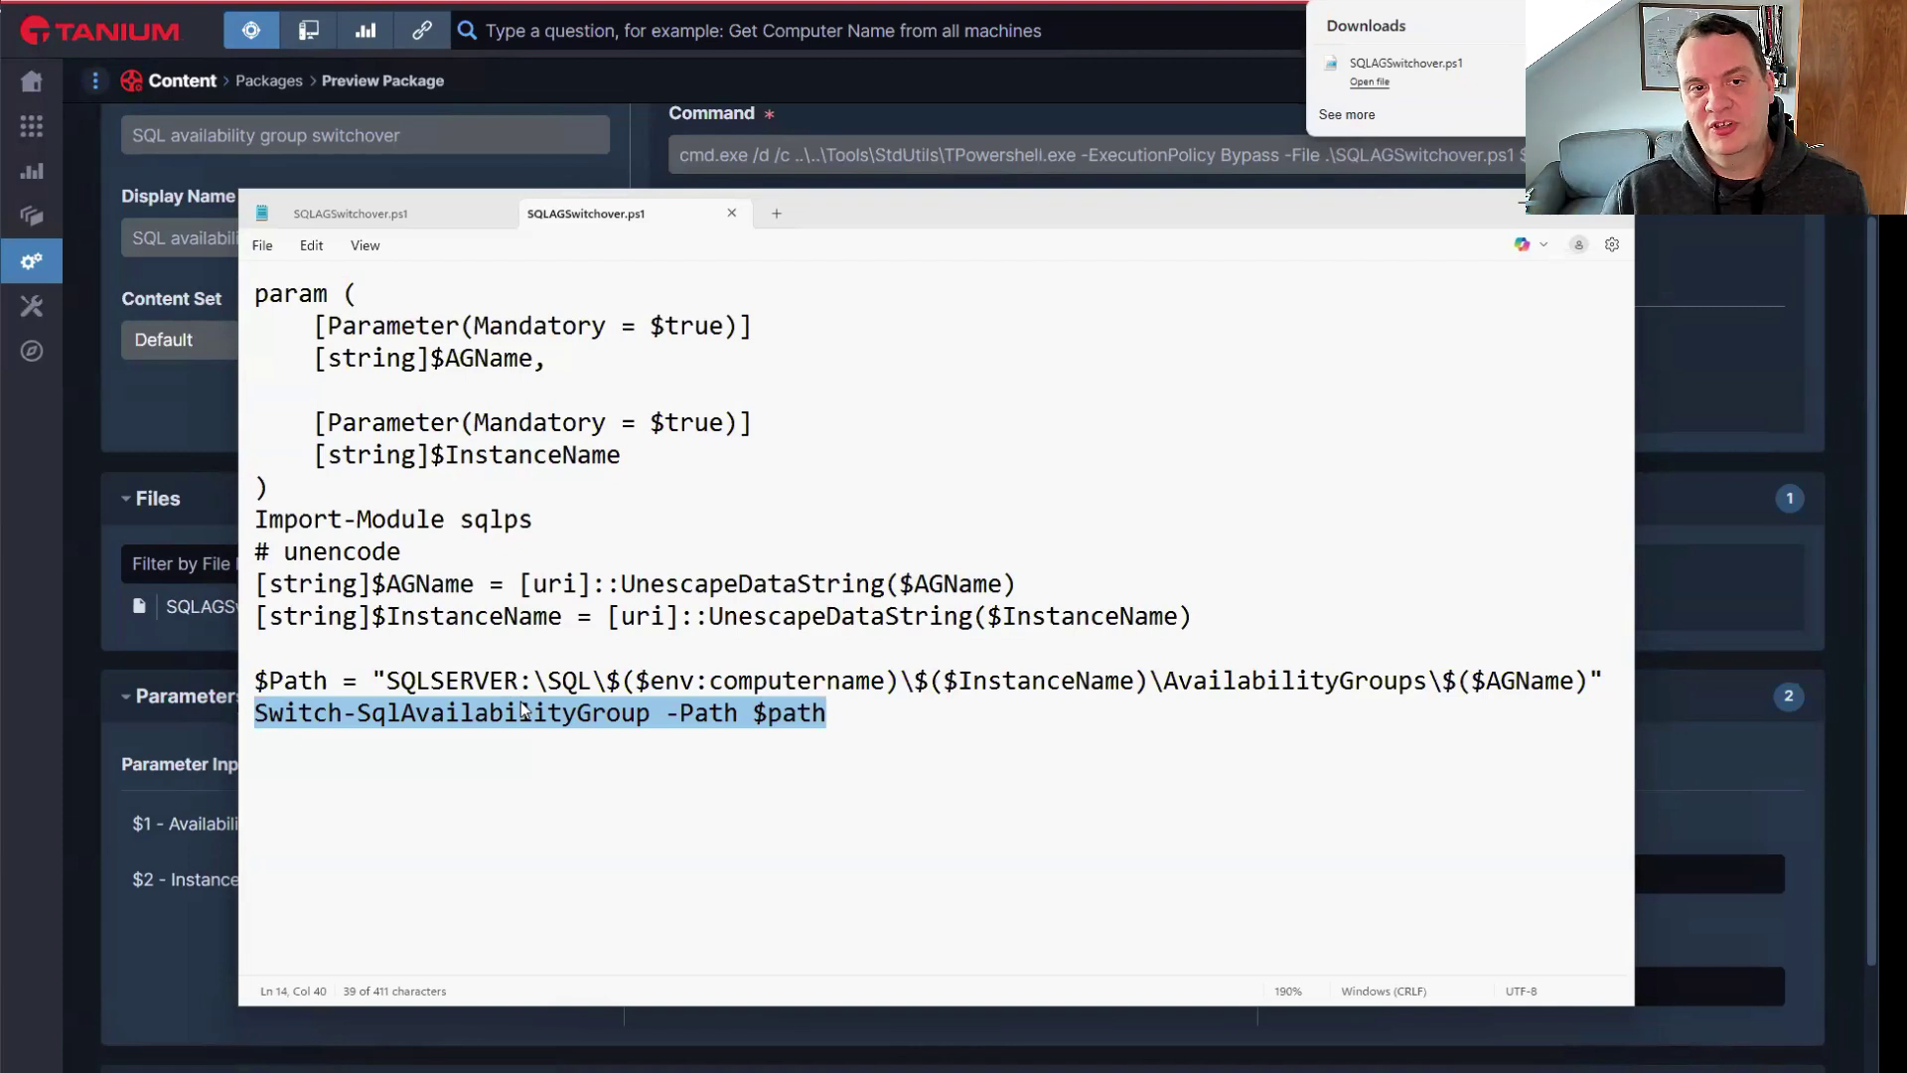
{"action": "left_click", "coordinate": [1609, 678]}
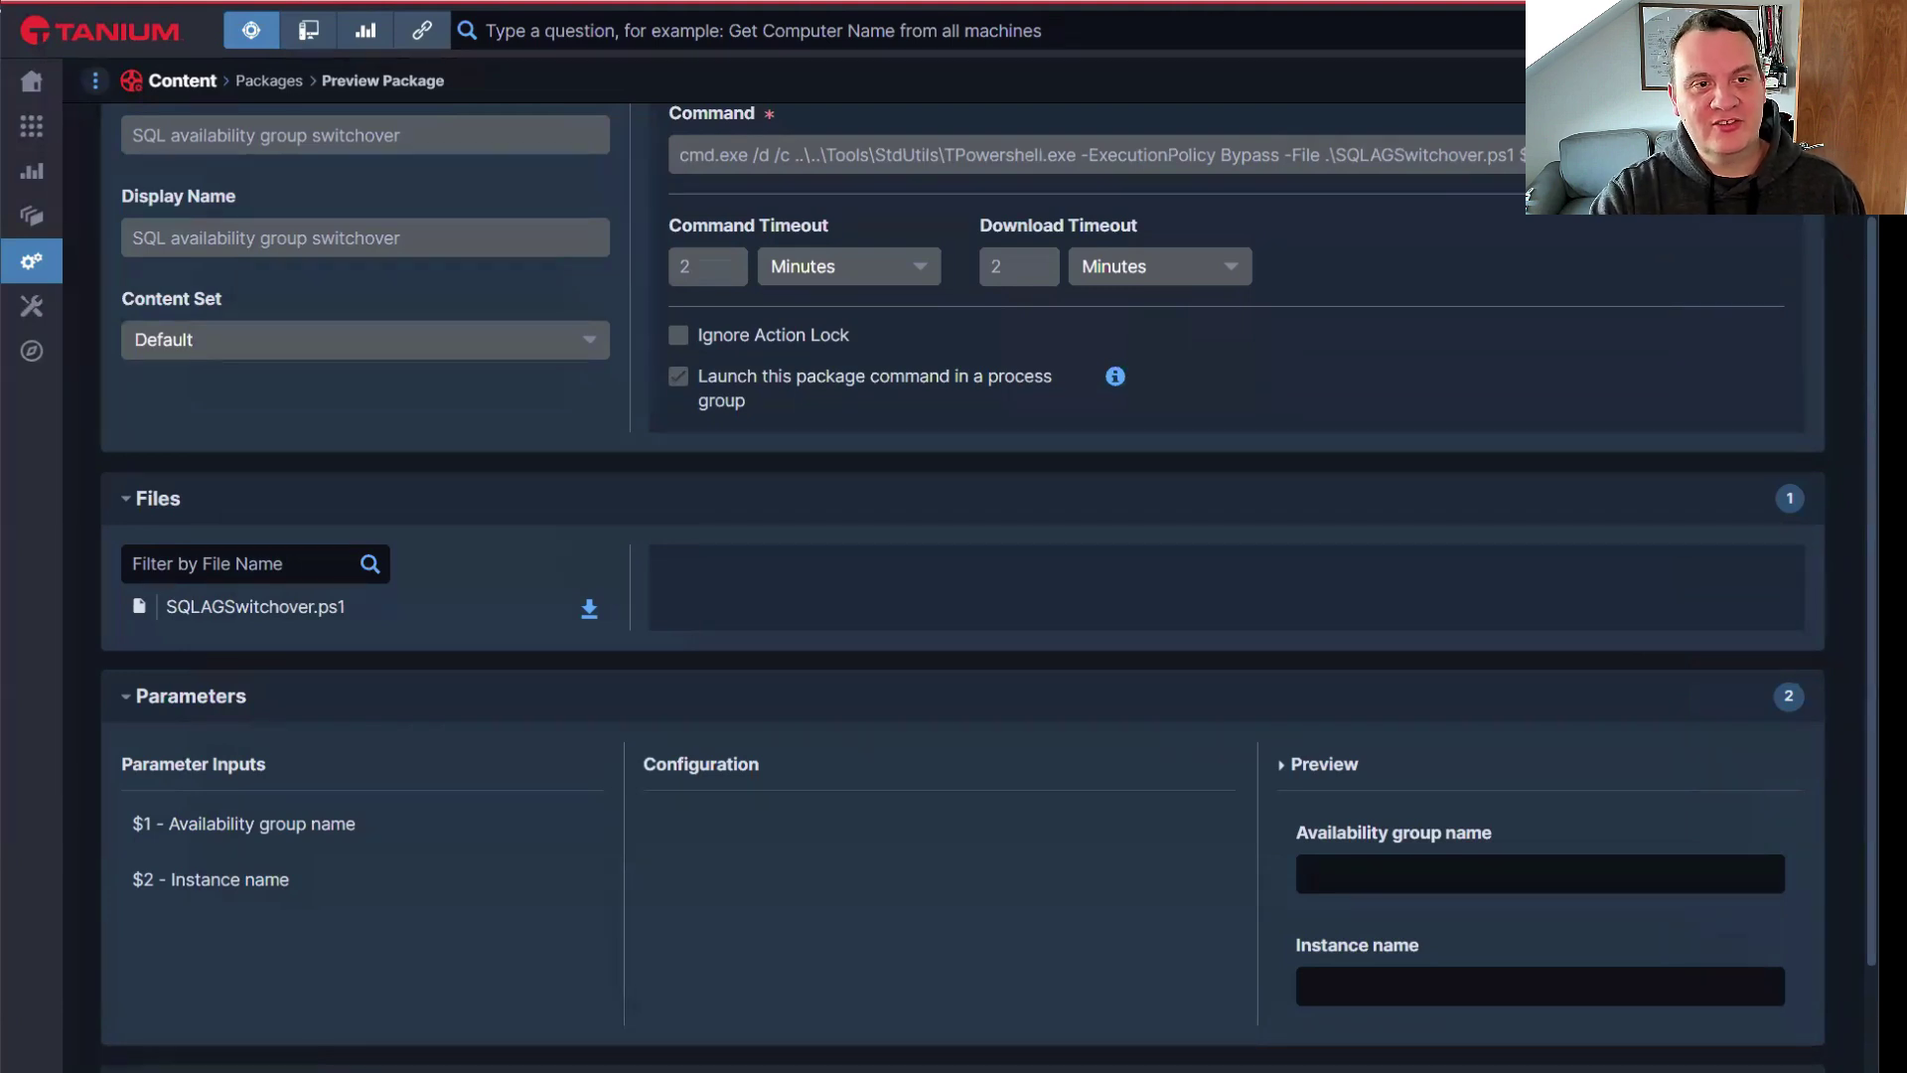
Open the SQL Availability Group Replica status sensor and review its settings, delimiter and column definitions
{"action": "mouse_move", "coordinate": [40, 274]}
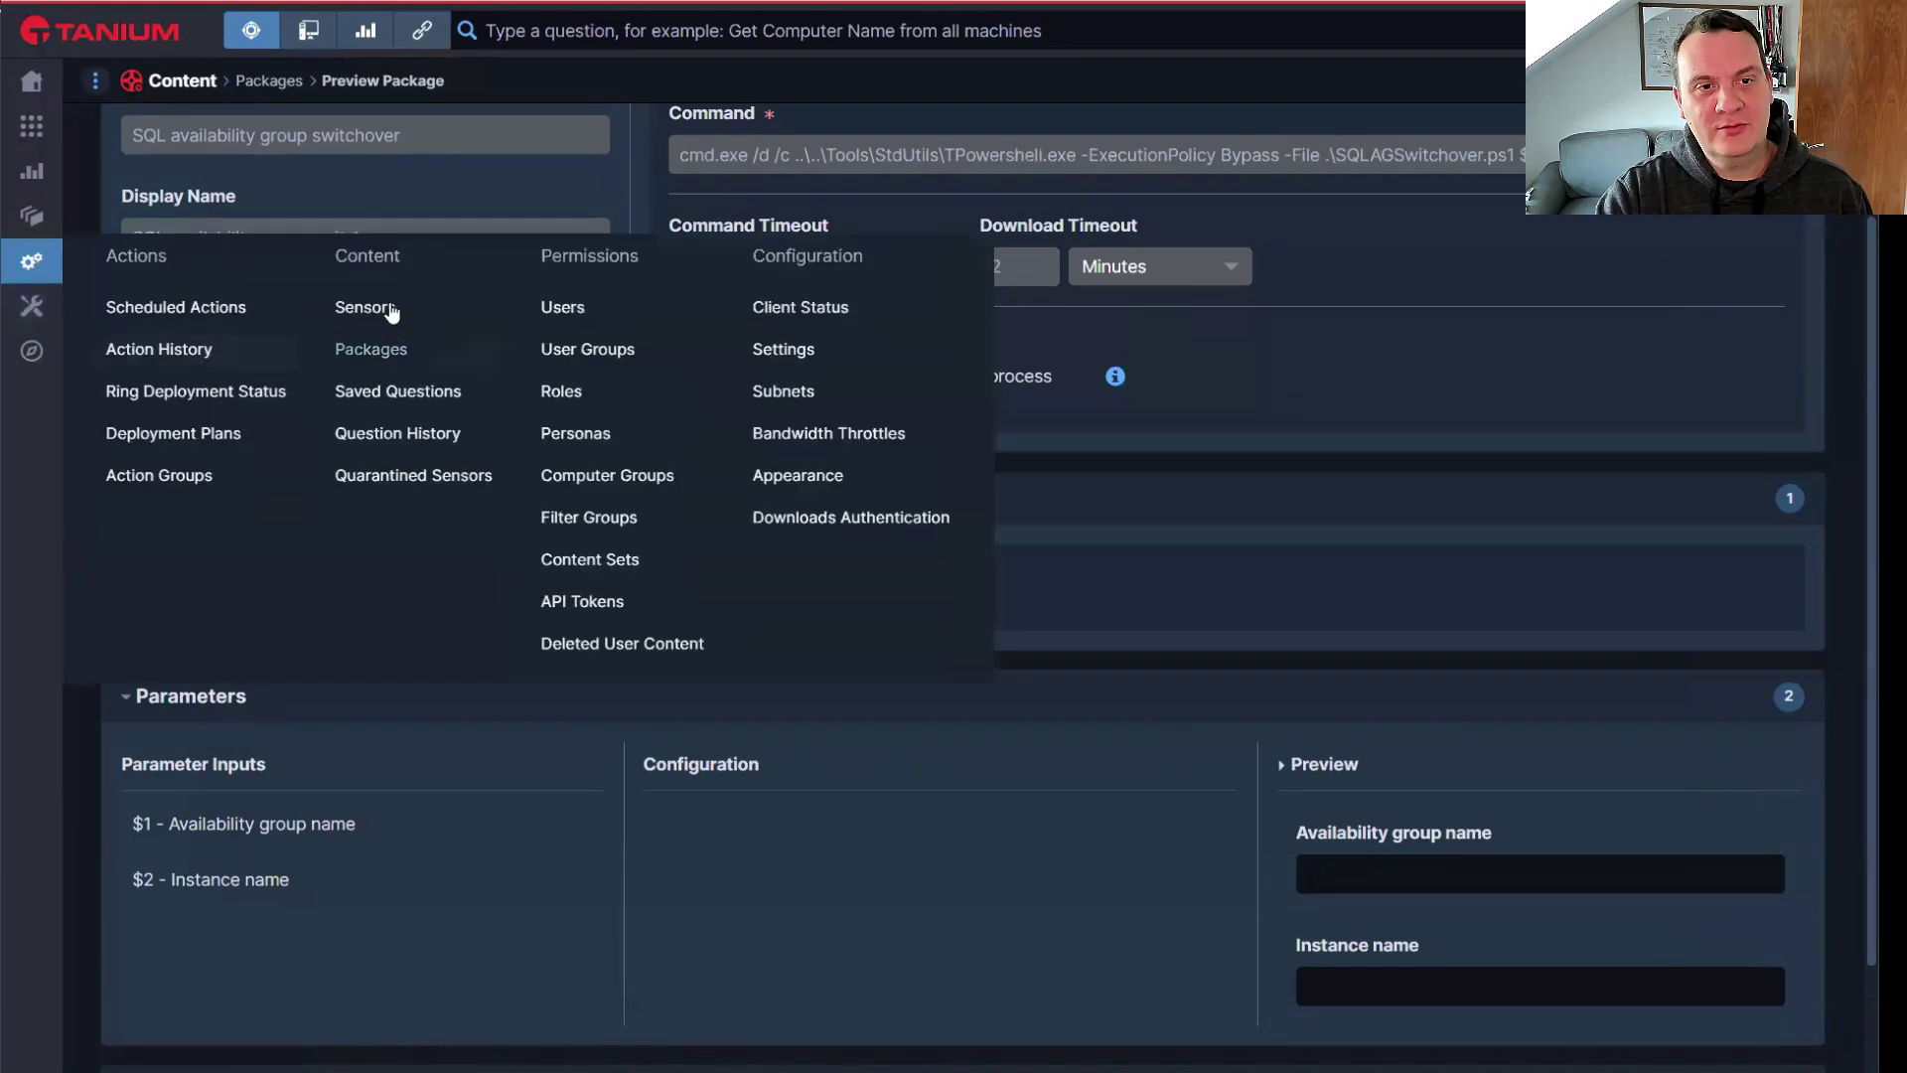
{"action": "left_click", "coordinate": [382, 307]}
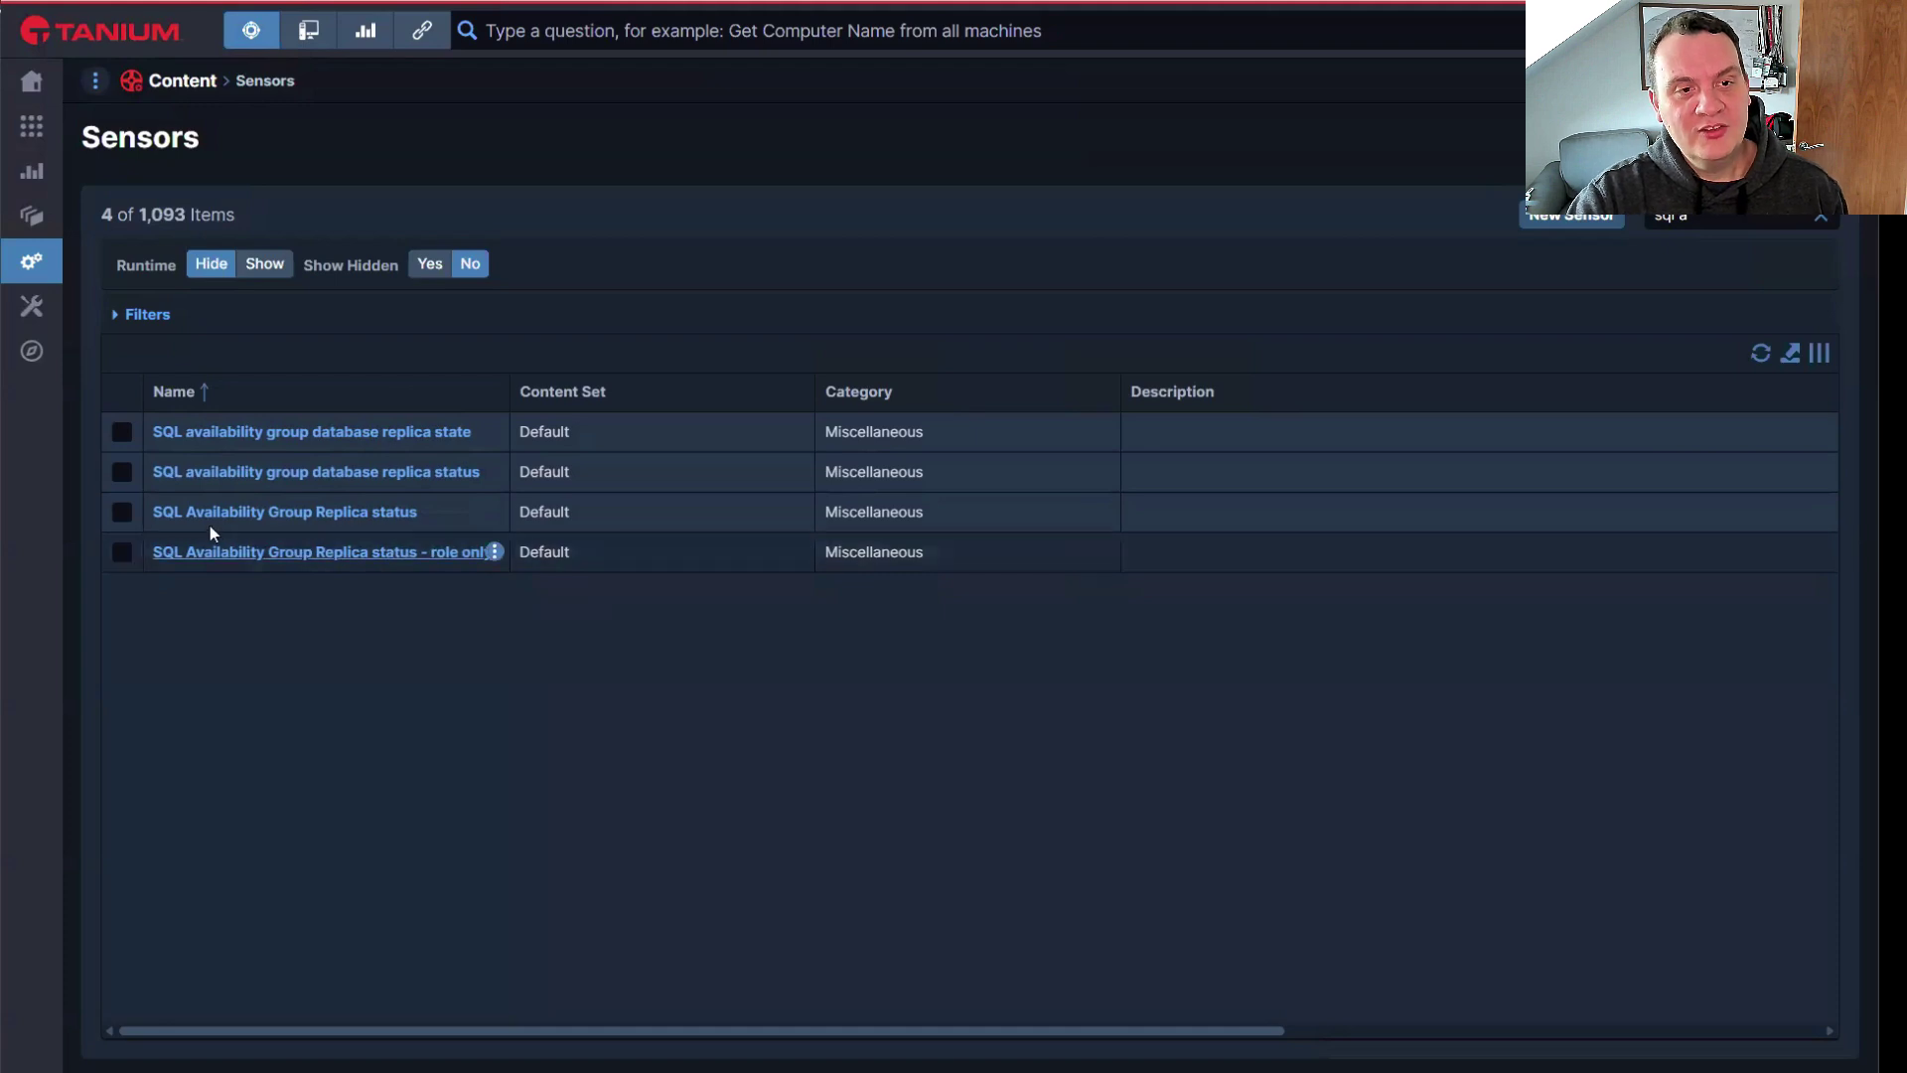
{"action": "left_click", "coordinate": [351, 512]}
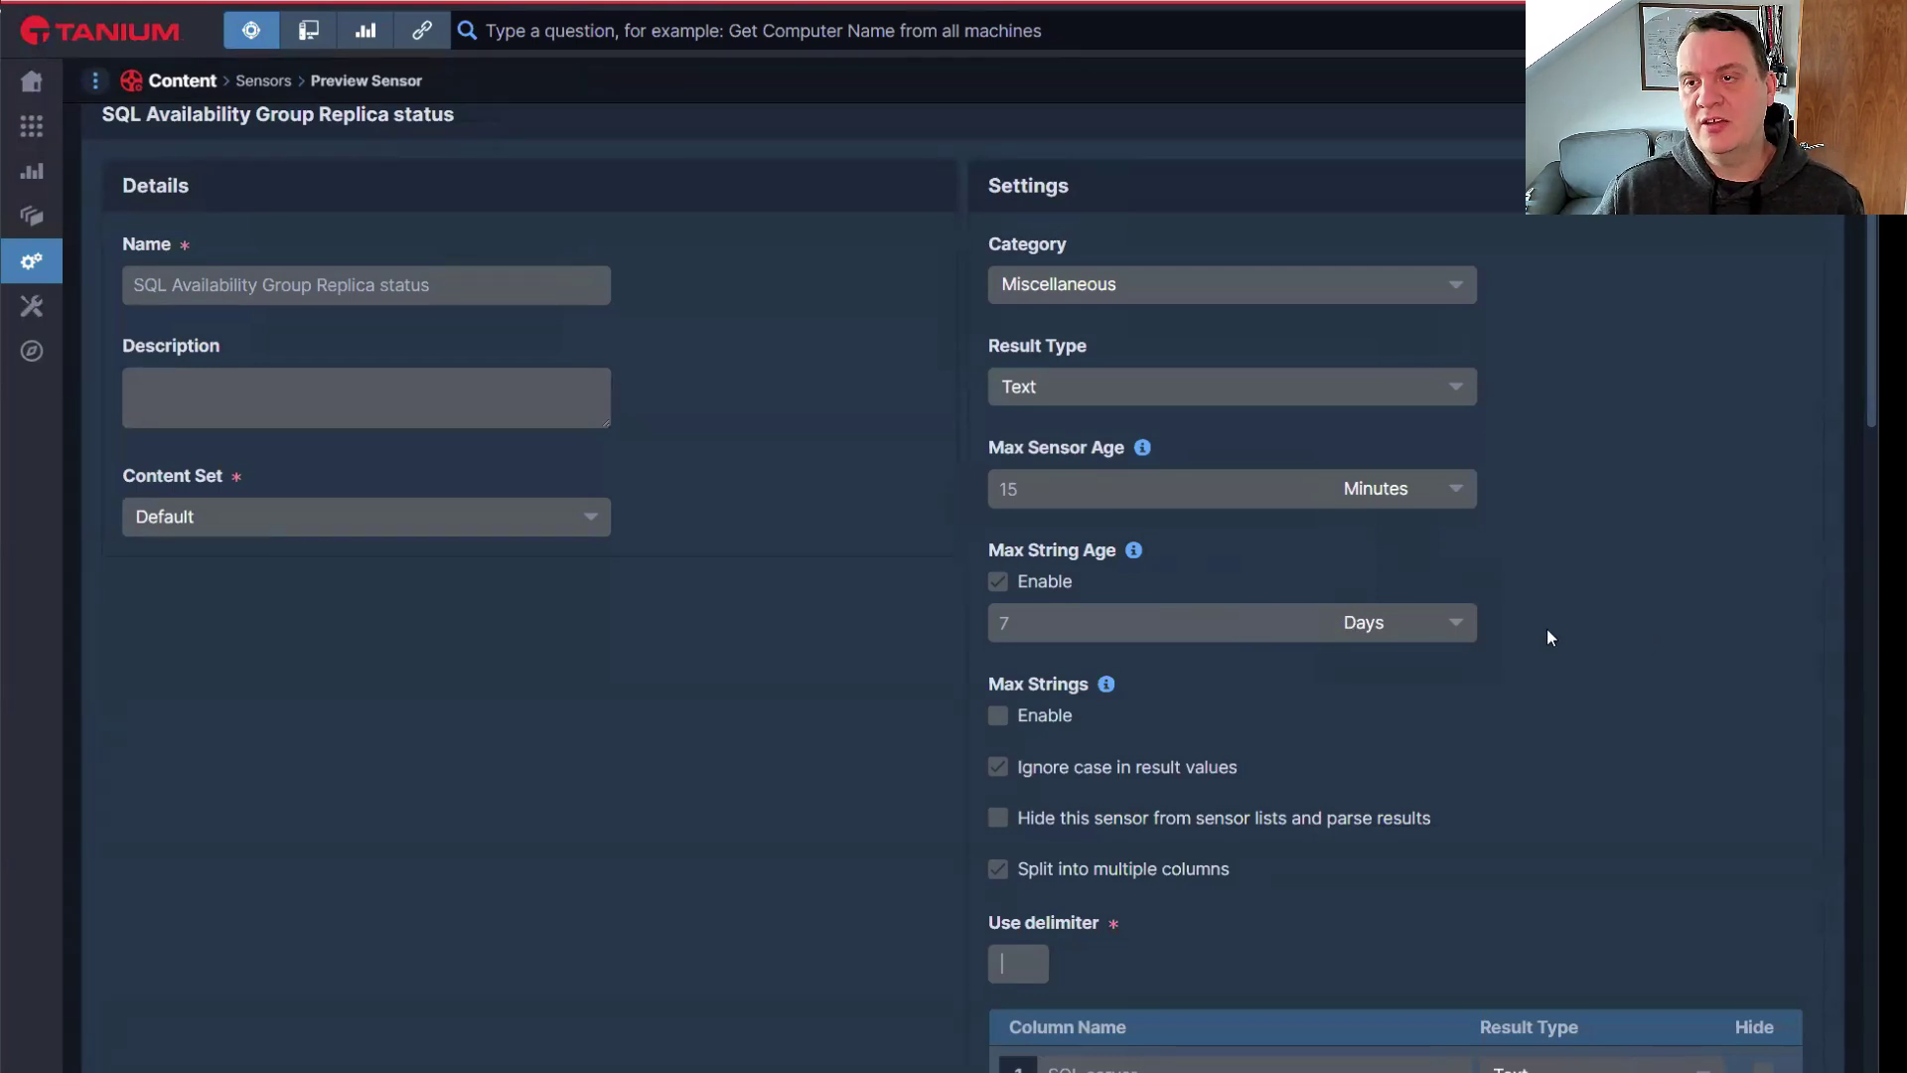
{"action": "scroll", "coordinate": [1547, 628], "scroll_direction": "down", "scroll_amount": 3}
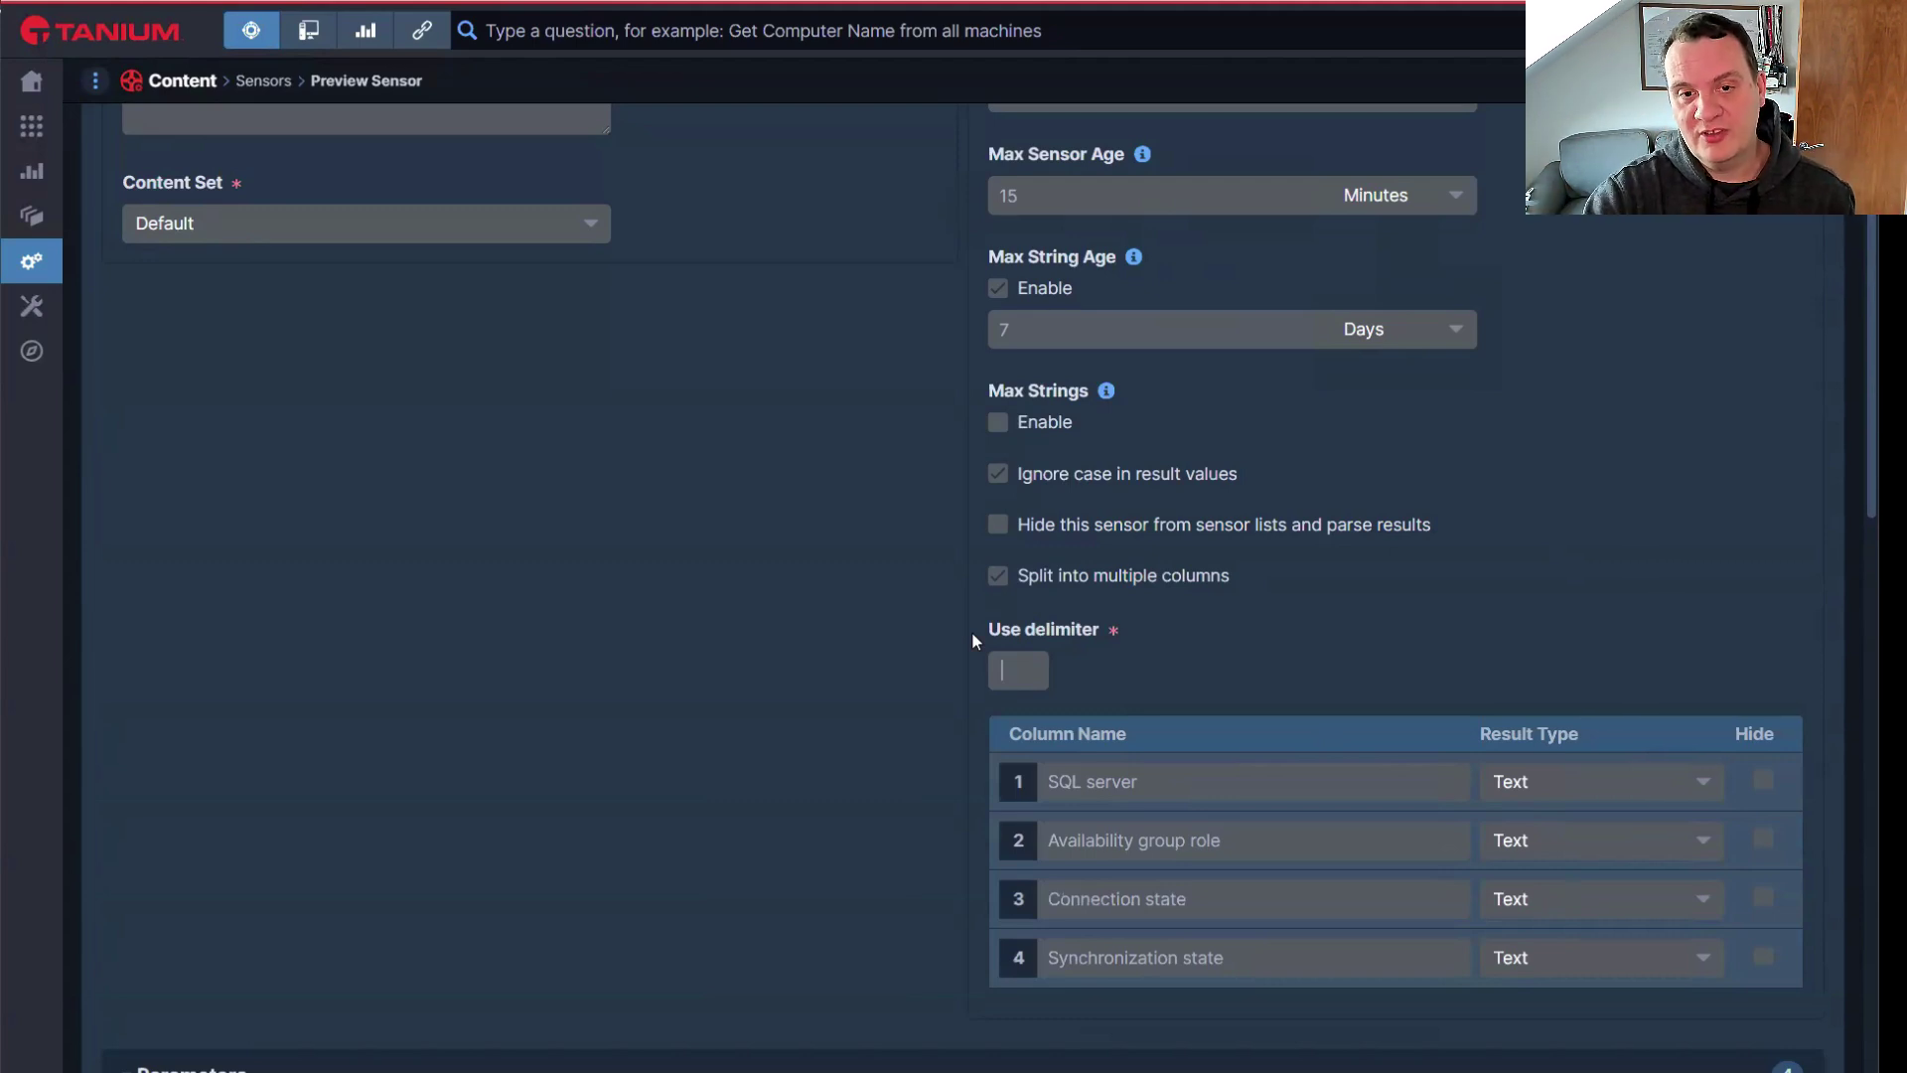
Review the sensor's delimiter and parameter inputs, and open the sensor for editing
{"action": "left_click", "coordinate": [1004, 671]}
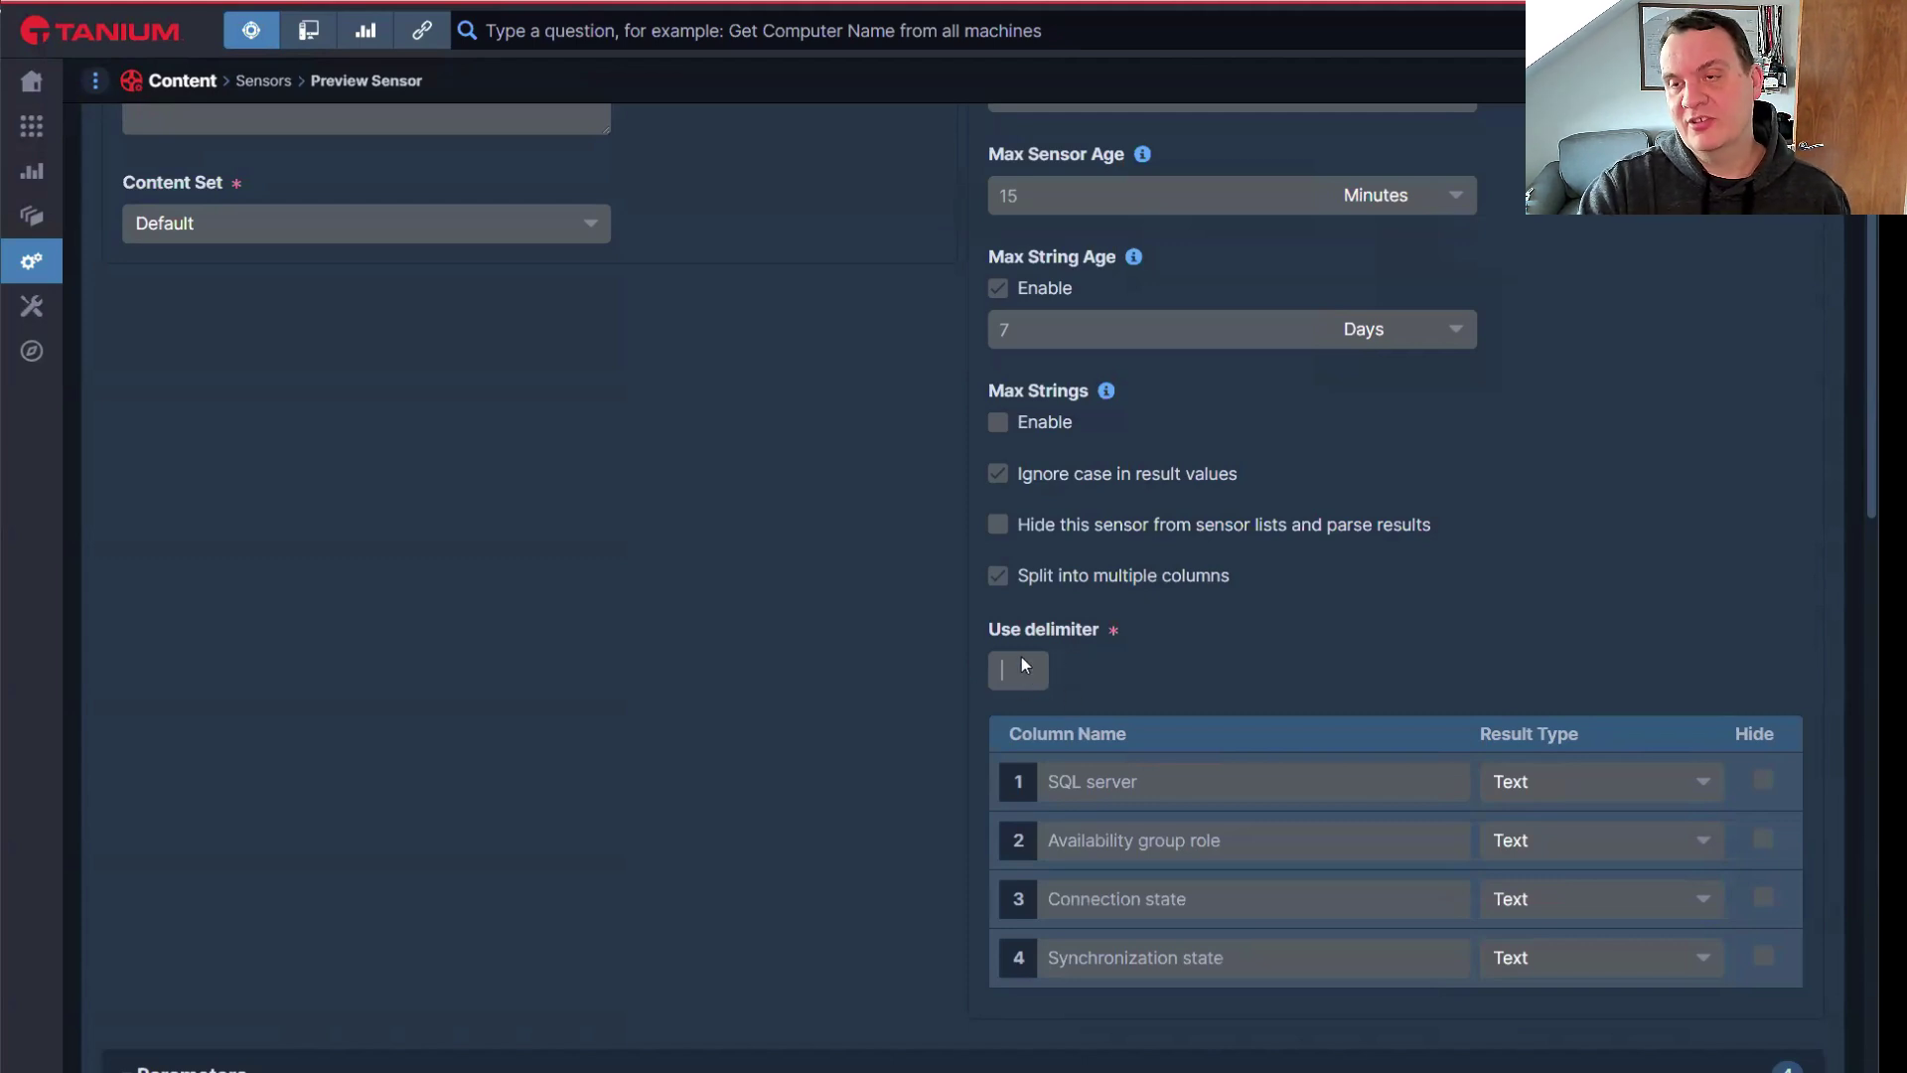
{"action": "scroll", "coordinate": [642, 733], "scroll_direction": "down", "scroll_amount": 6}
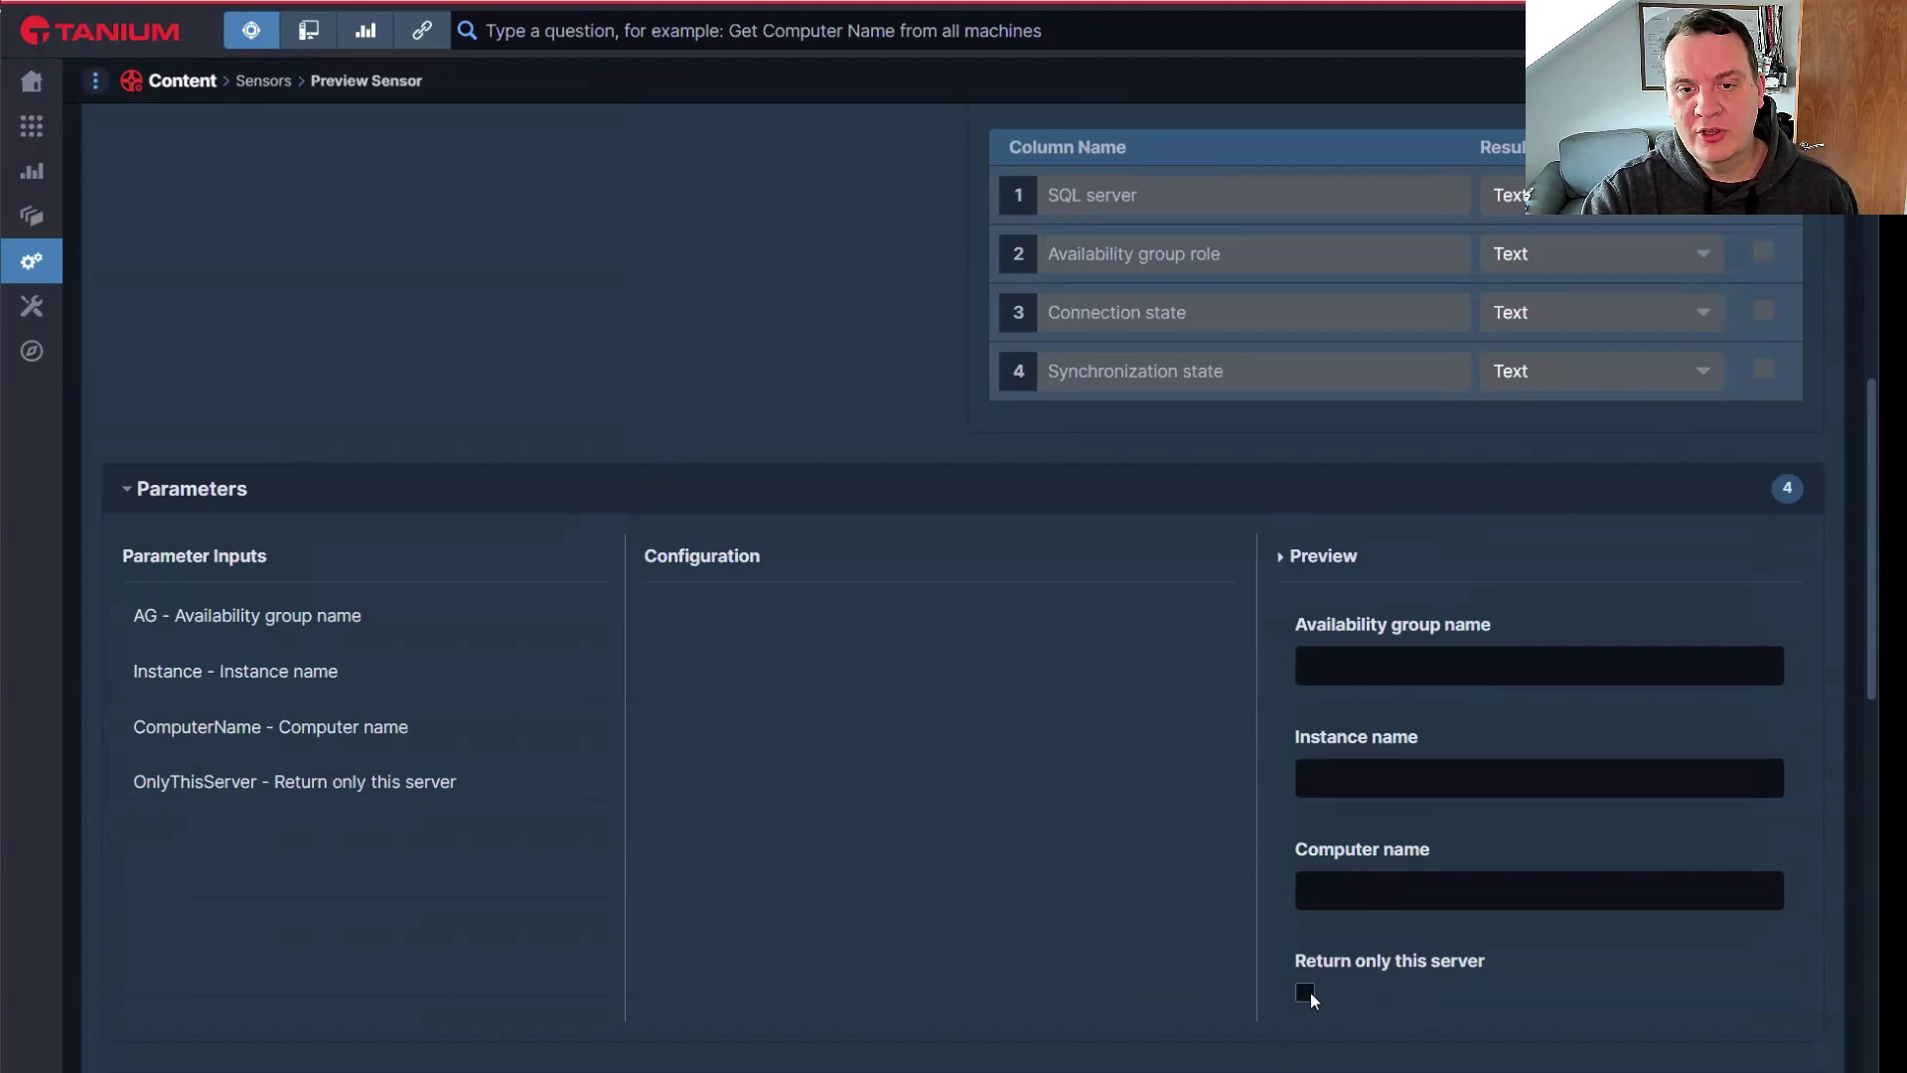
{"action": "scroll", "coordinate": [1257, 868], "scroll_direction": "up", "scroll_amount": 10}
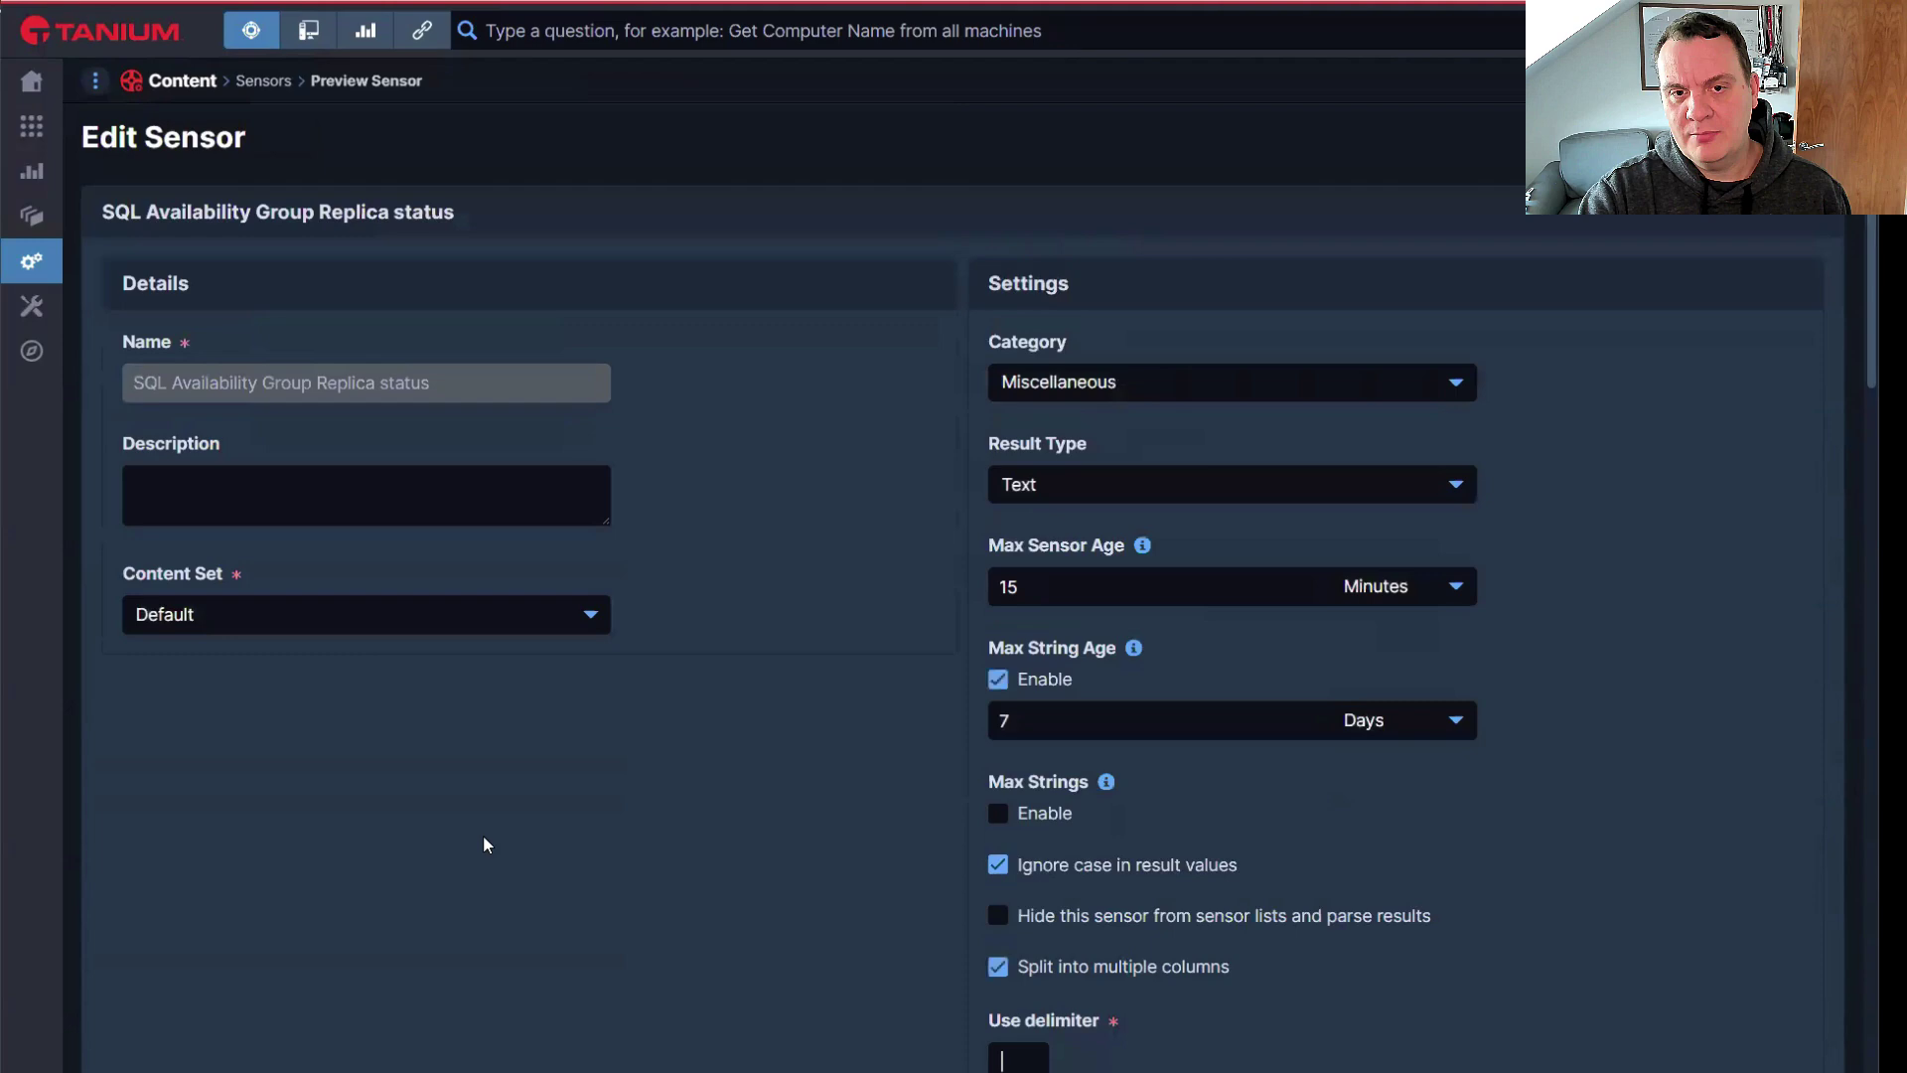
{"action": "scroll", "coordinate": [481, 839], "scroll_direction": "down", "scroll_amount": 10}
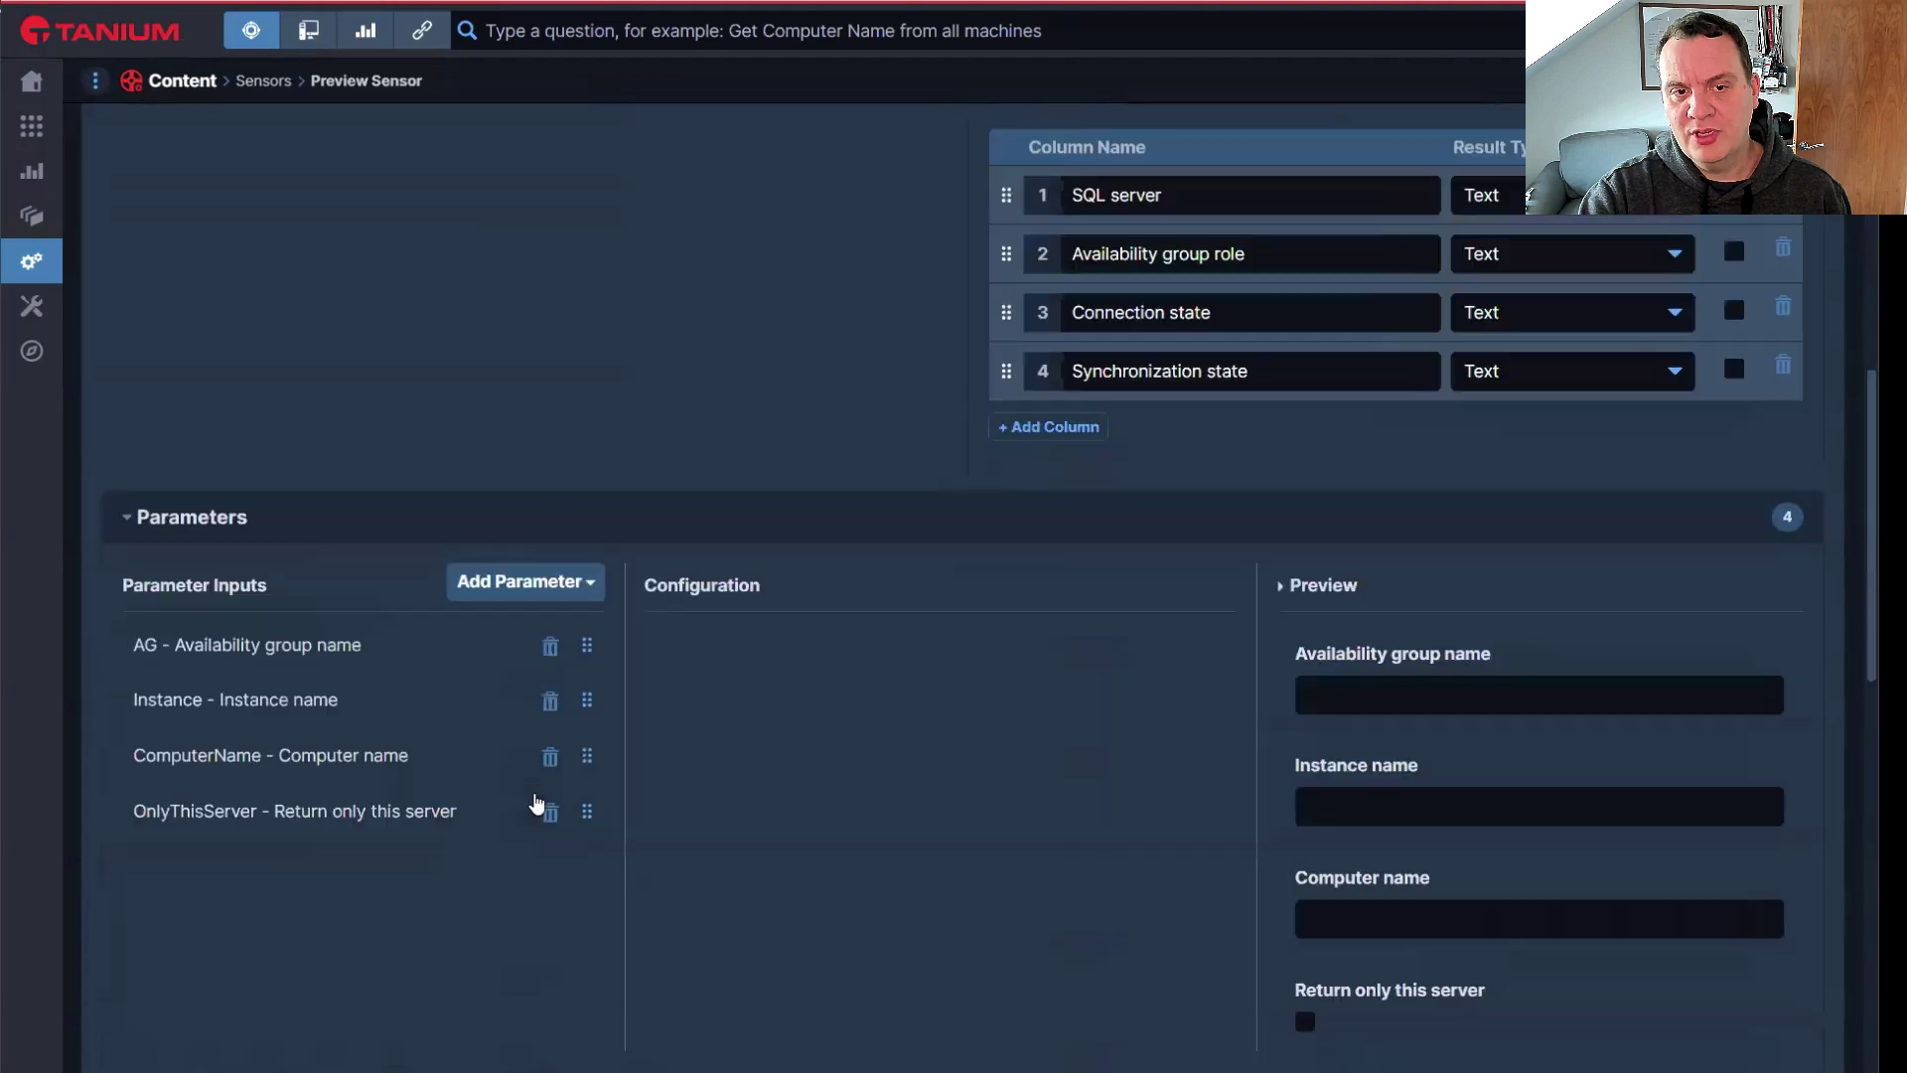
Inspect the OnlyThisServer and ComputerName parameter configurations and the list of parameter types that can be added
{"action": "left_click", "coordinate": [308, 520]}
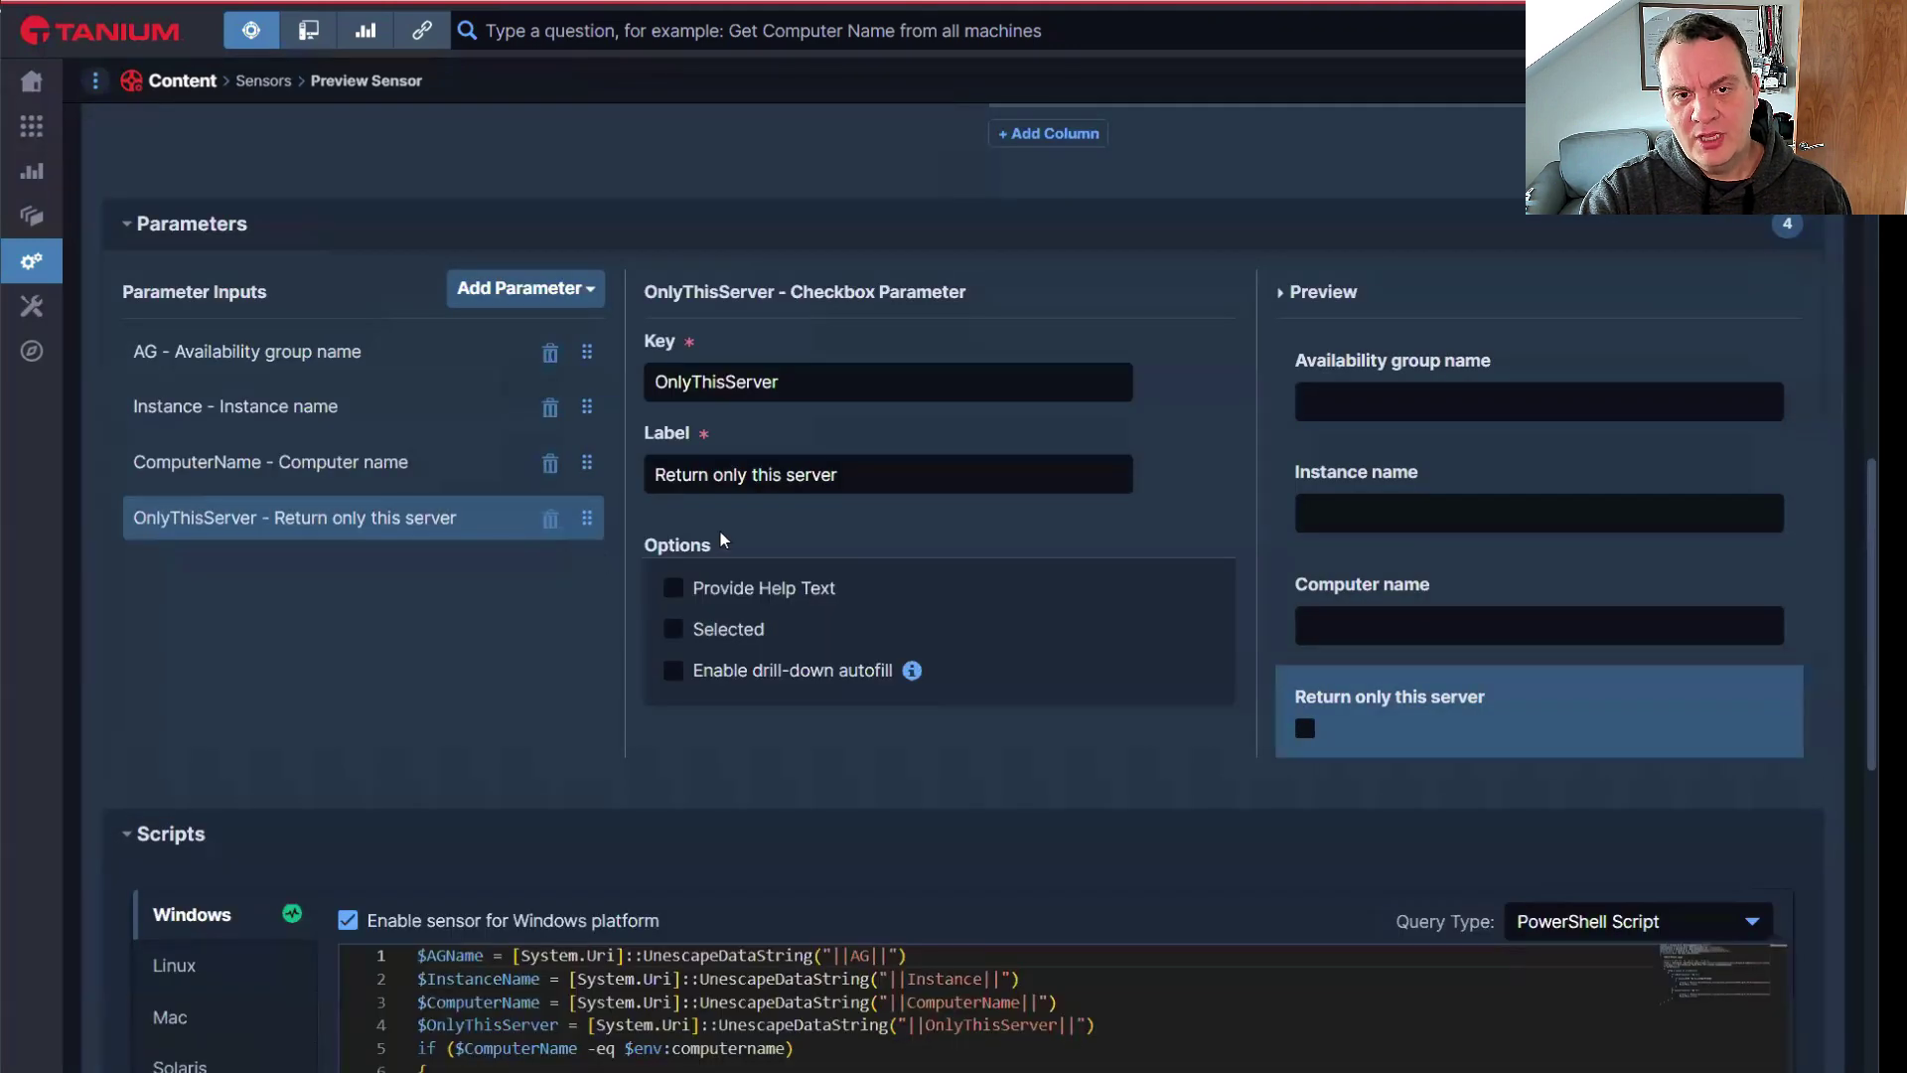
{"action": "scroll", "coordinate": [962, 602], "scroll_direction": "down", "scroll_amount": 1}
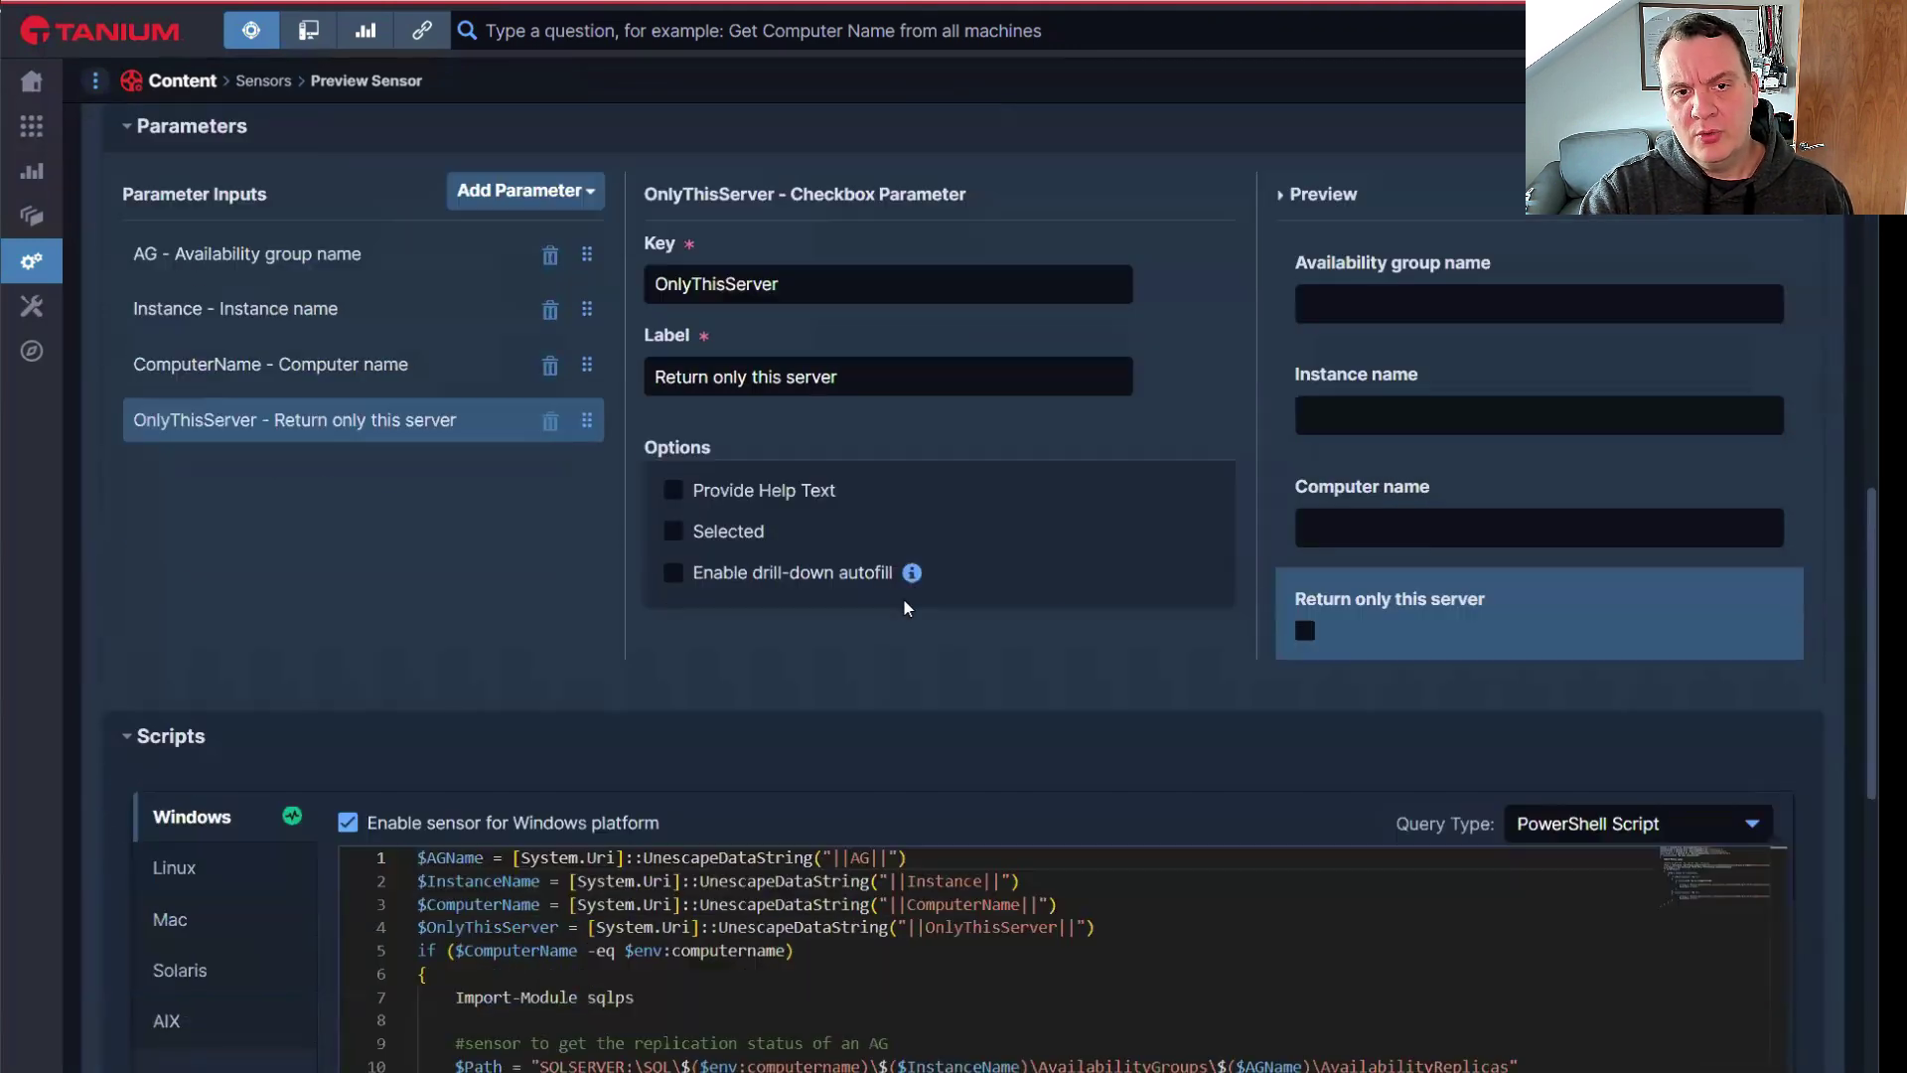
{"action": "scroll", "coordinate": [904, 605], "scroll_direction": "up", "scroll_amount": 2}
{"action": "left_click", "coordinate": [344, 573]}
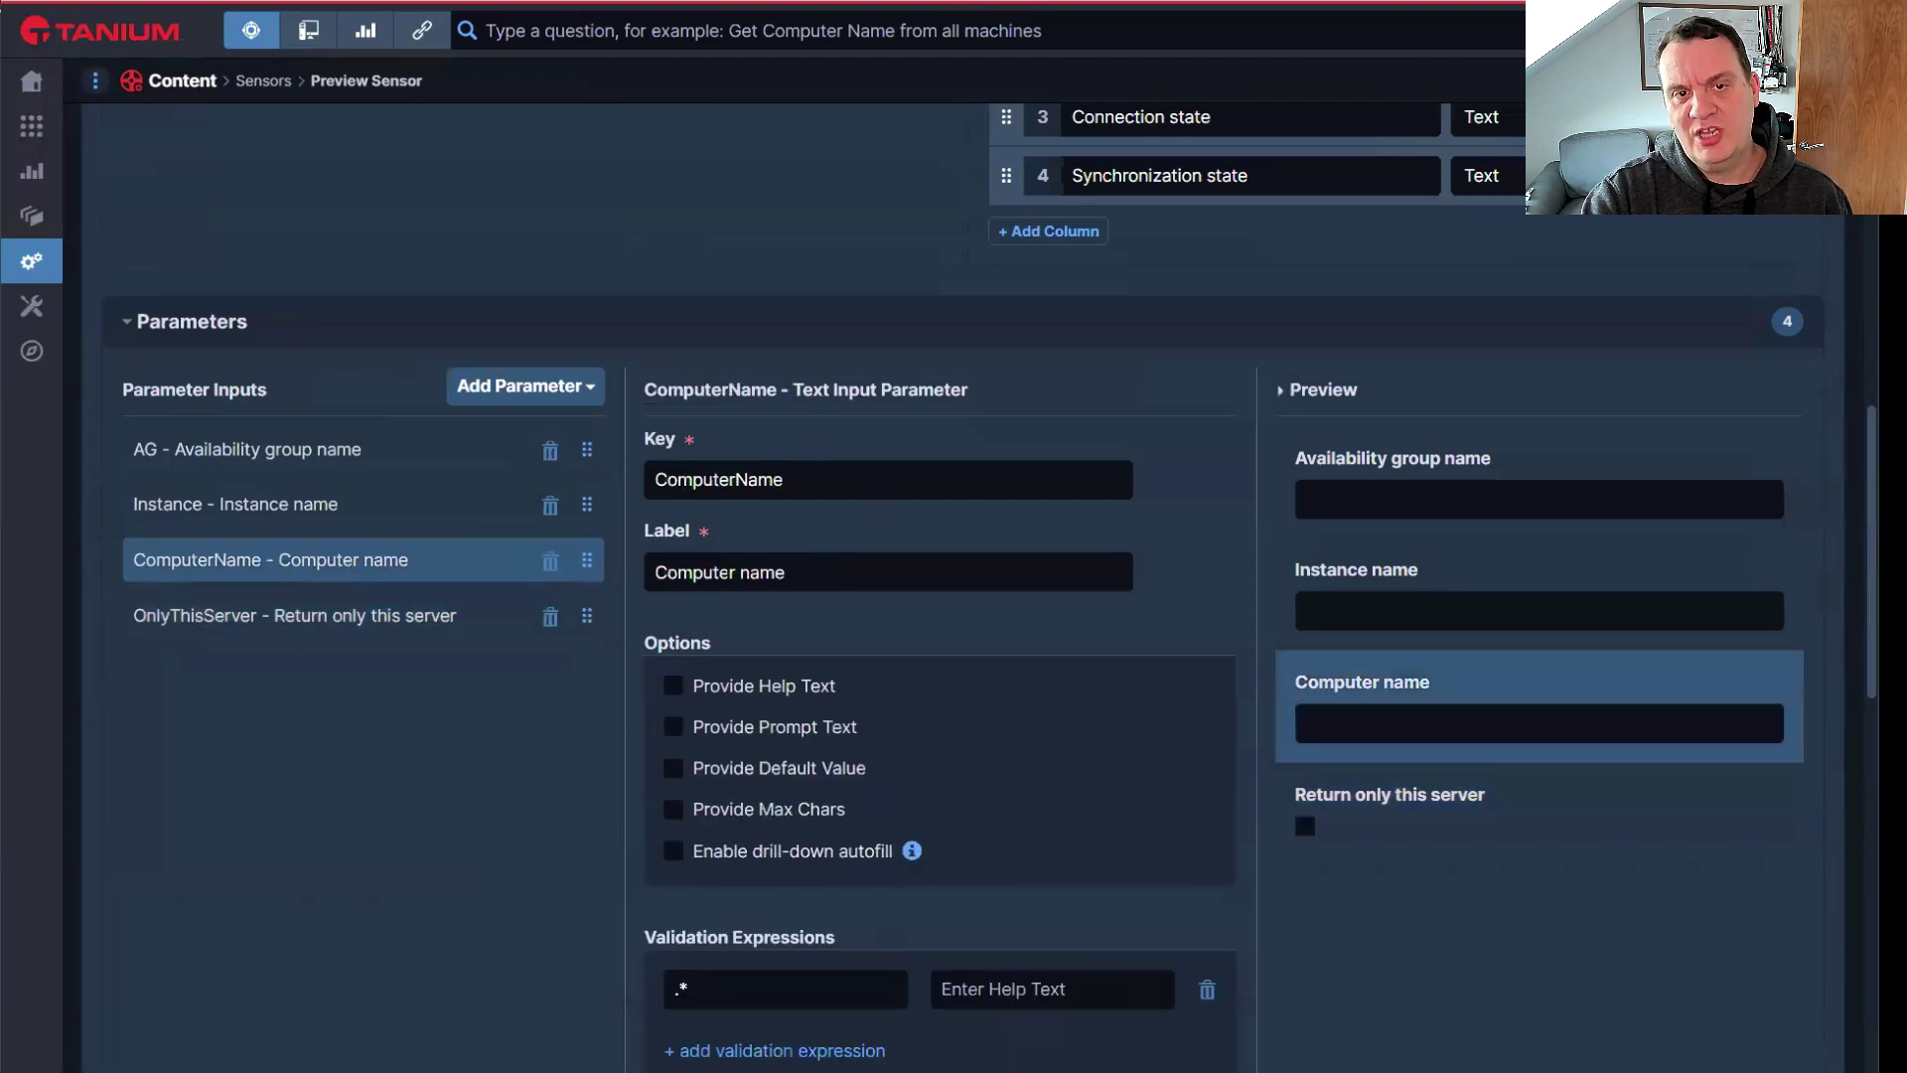
{"action": "left_click", "coordinate": [547, 397]}
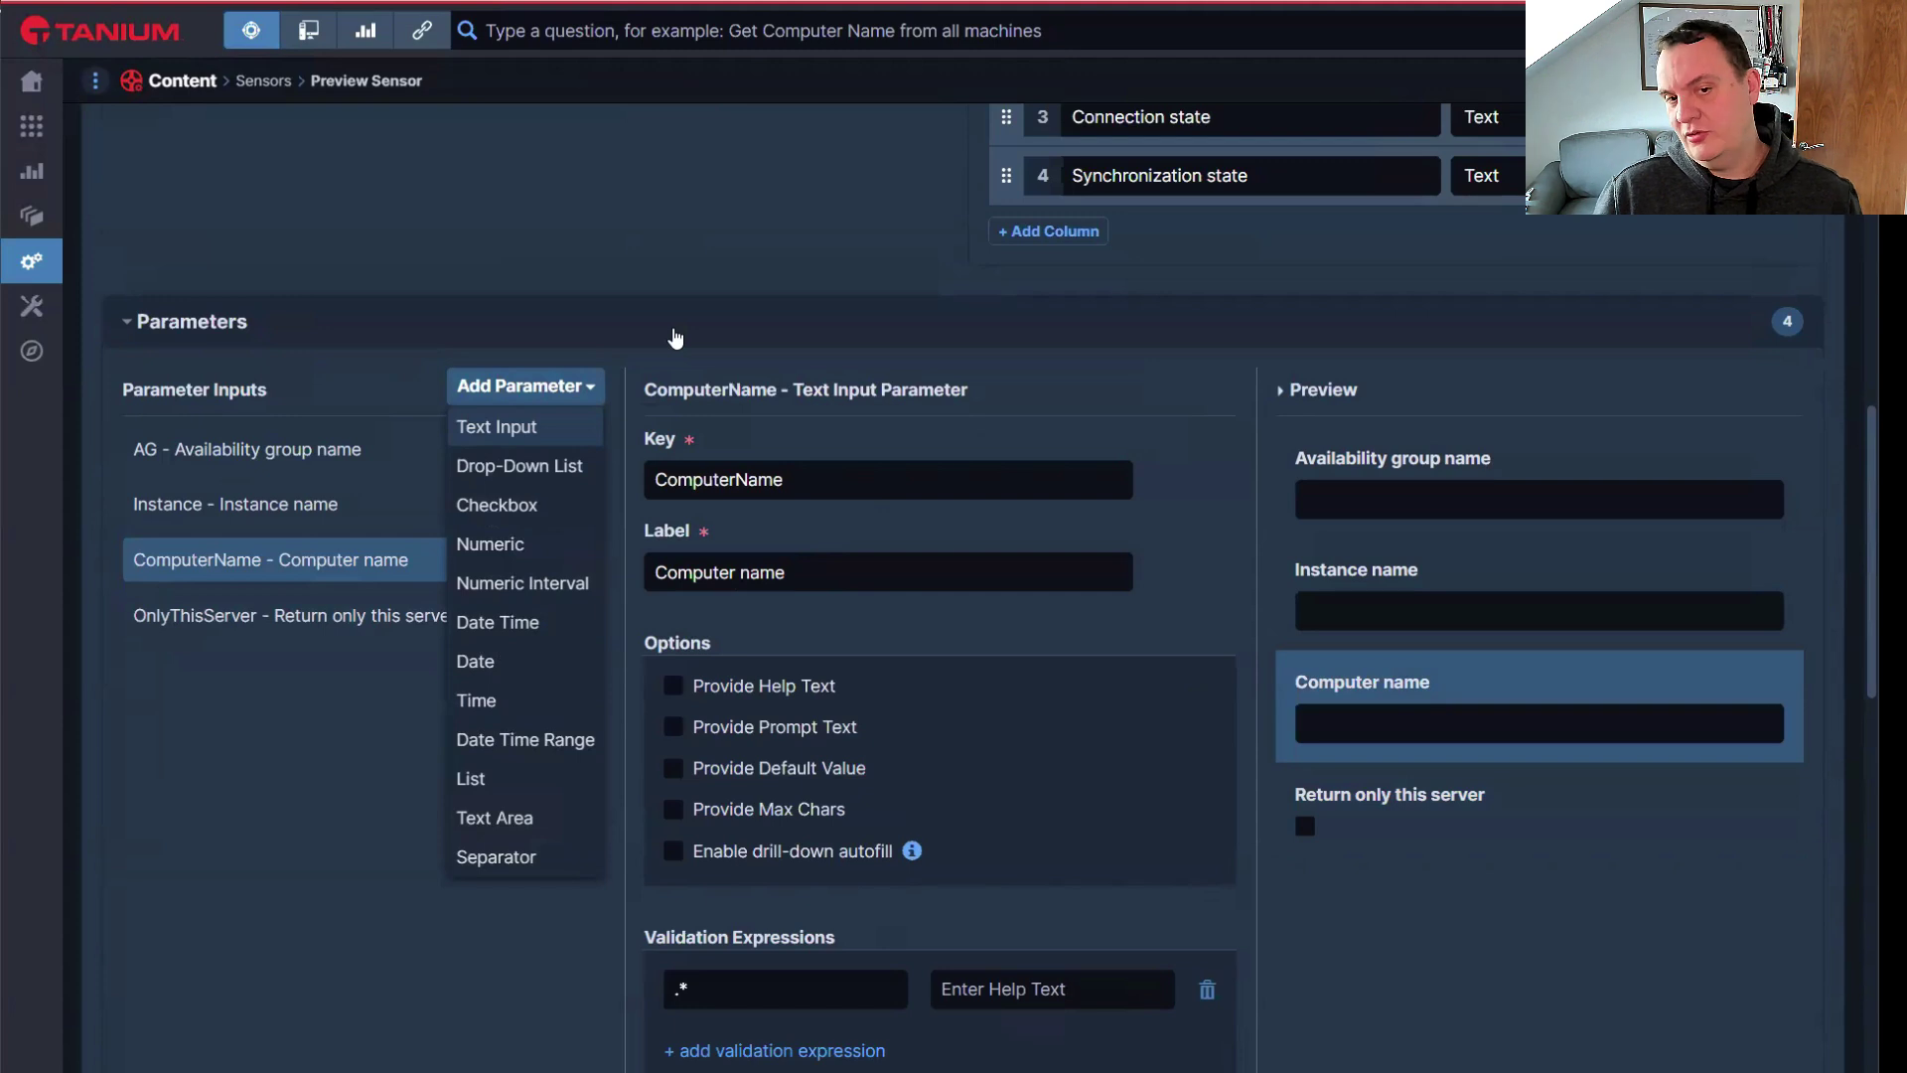
{"action": "left_click", "coordinate": [354, 885]}
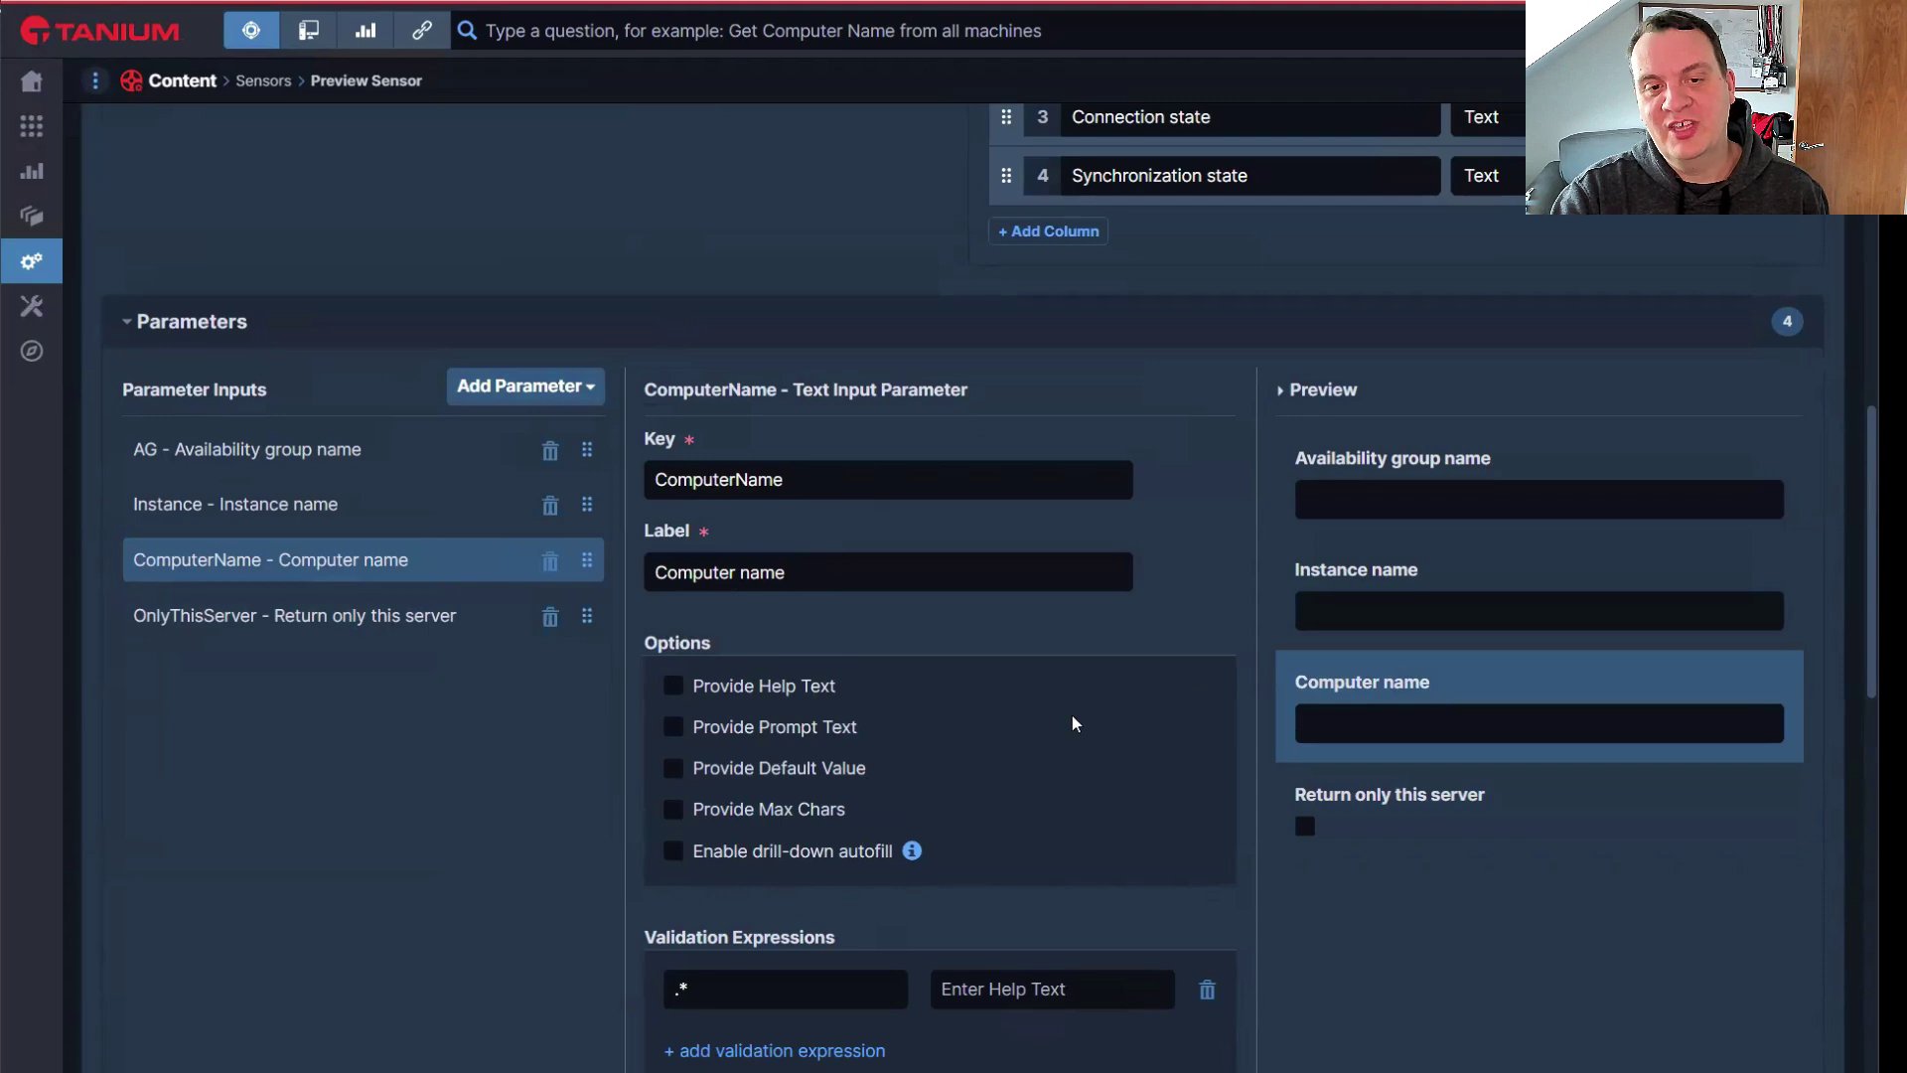
View the sensor's Windows script and the available query types, leaving PowerShell Script selected
{"action": "scroll", "coordinate": [1073, 722], "scroll_direction": "down", "scroll_amount": 4}
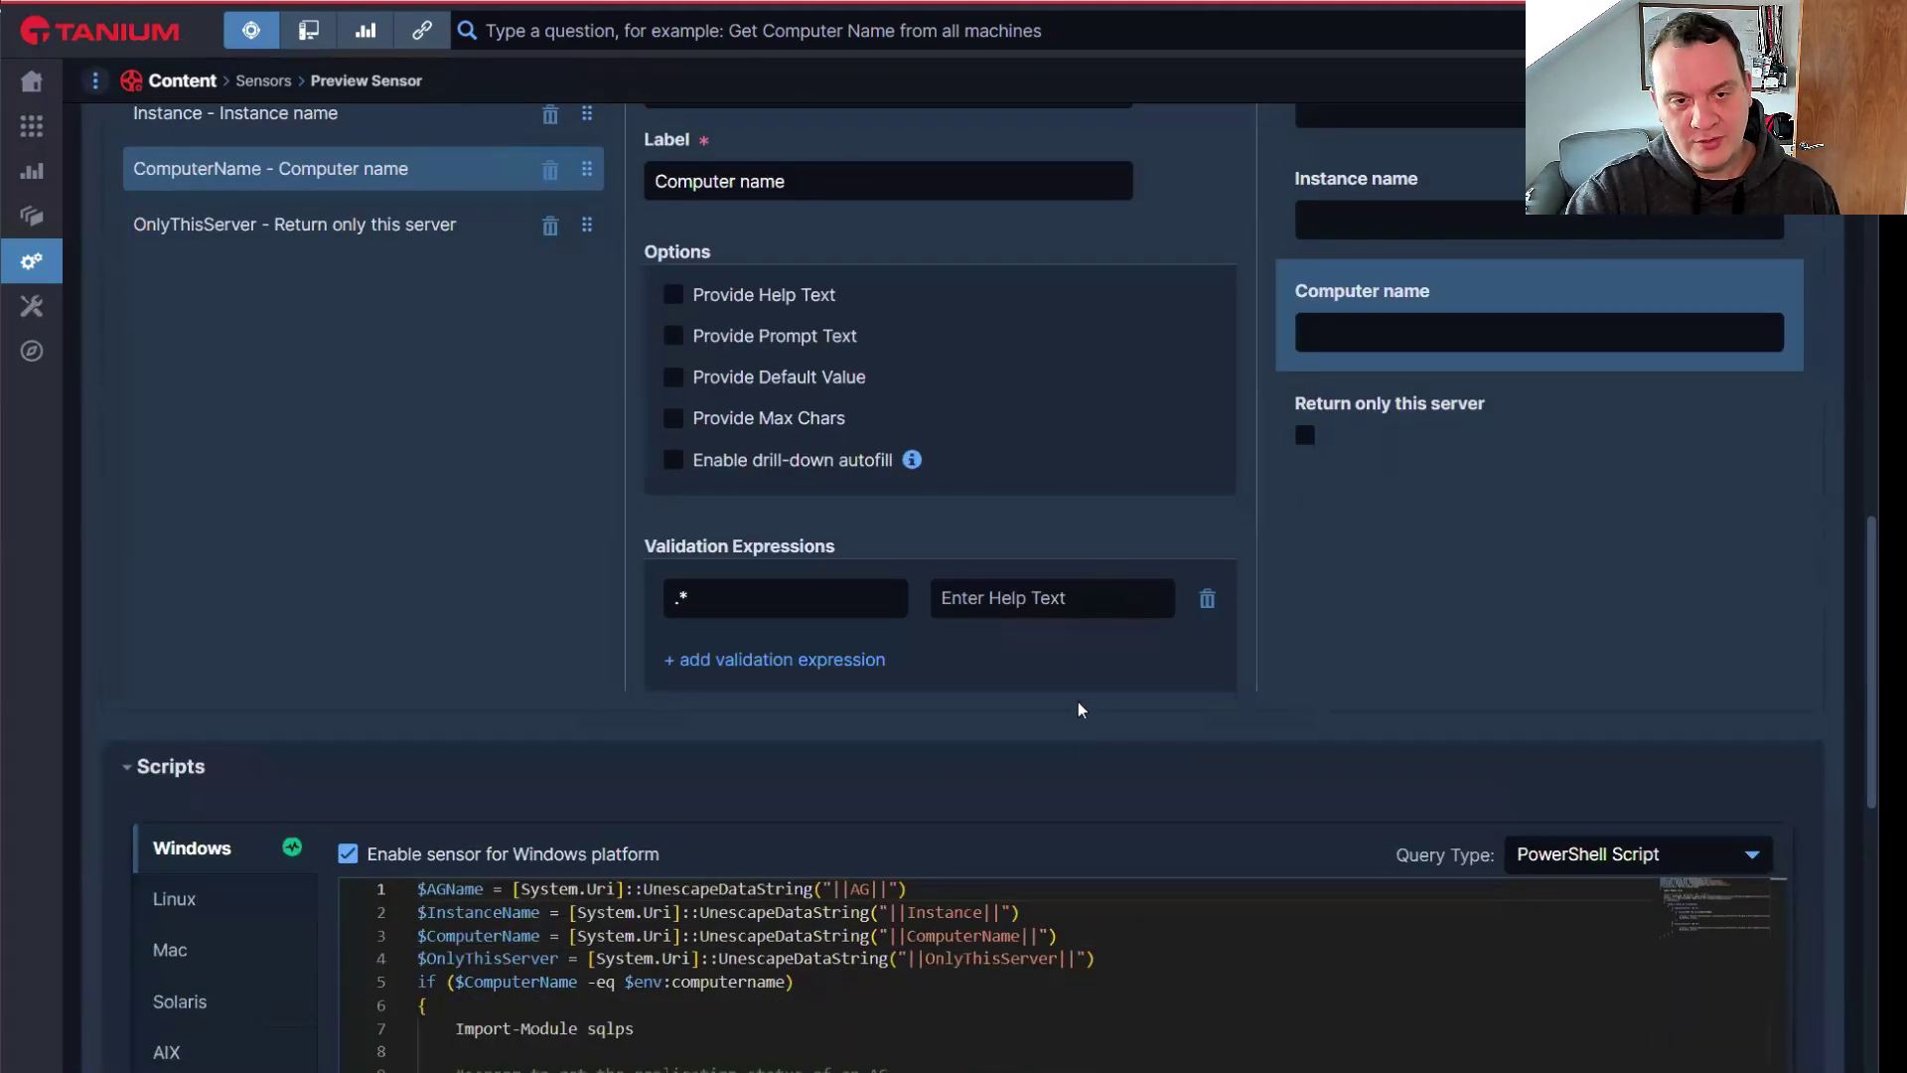
{"action": "scroll", "coordinate": [1082, 709], "scroll_direction": "down", "scroll_amount": 5}
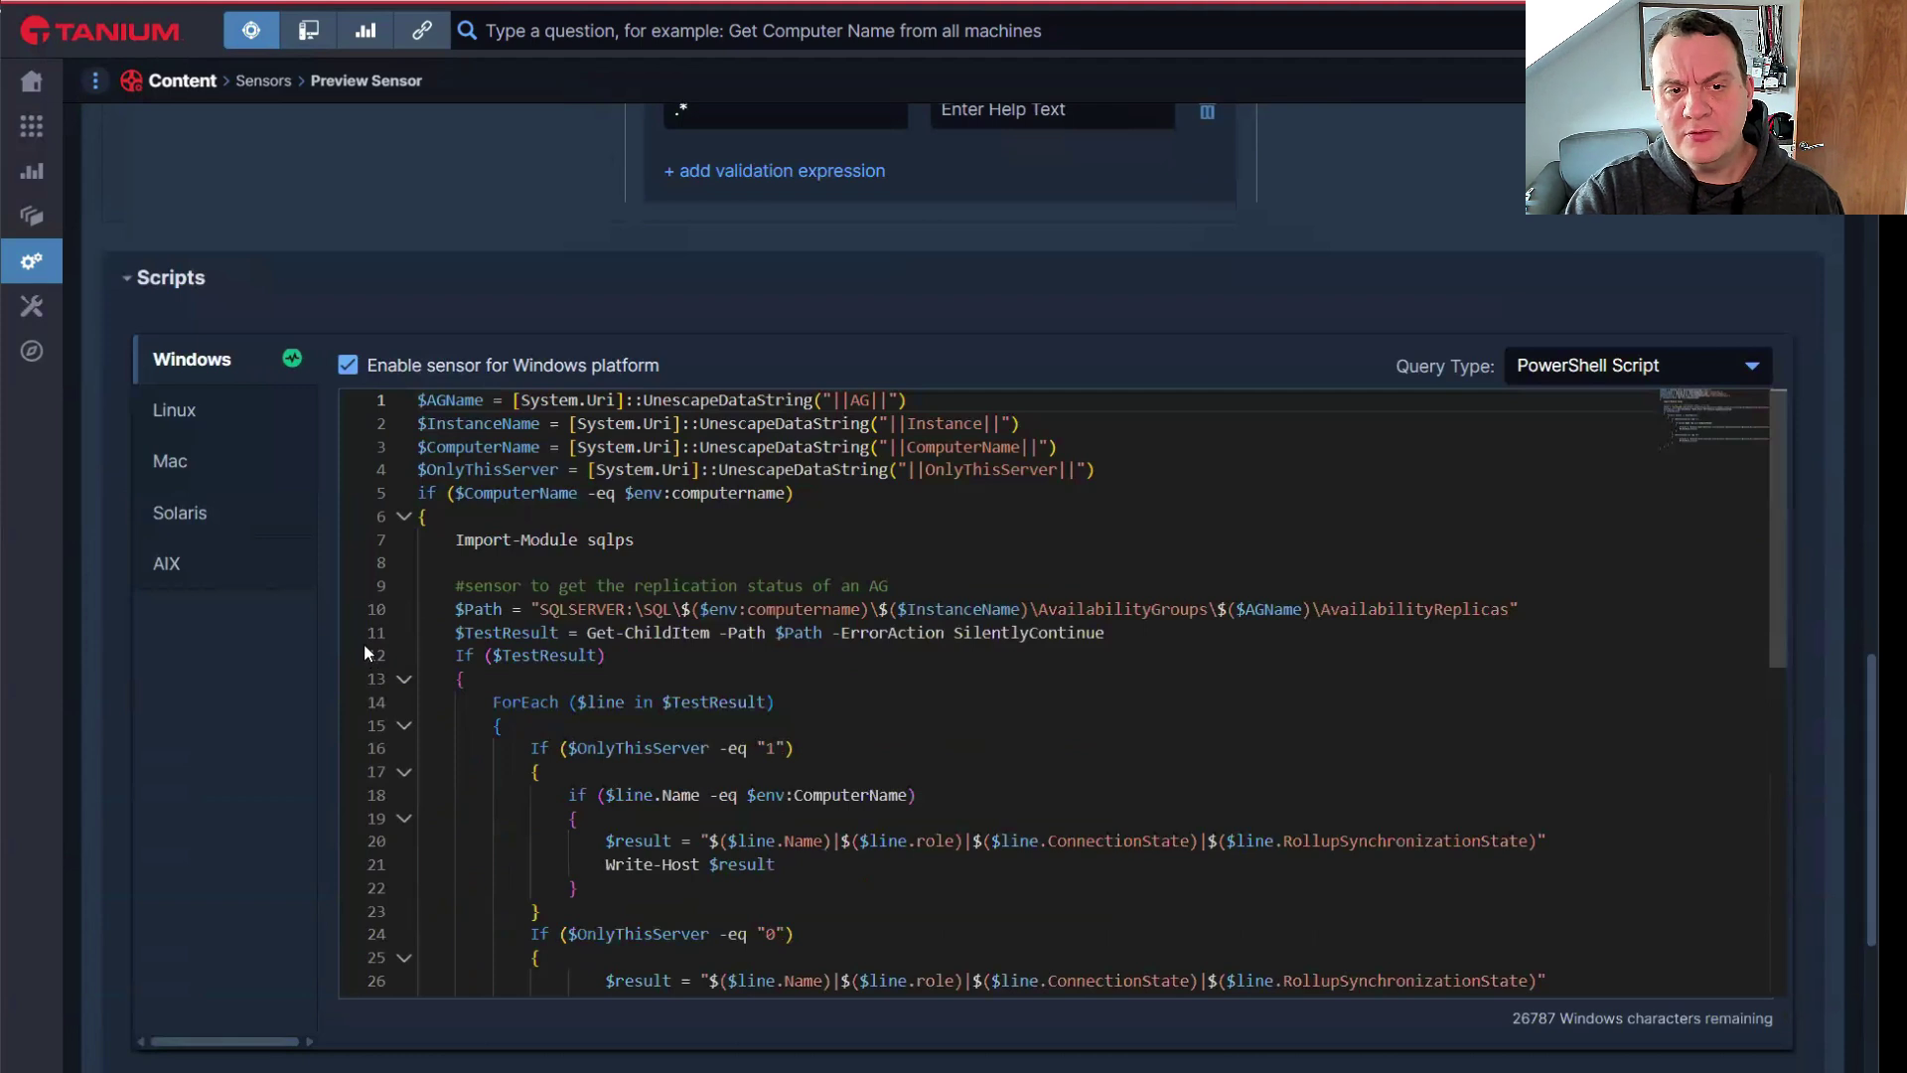
{"action": "left_click", "coordinate": [1530, 366]}
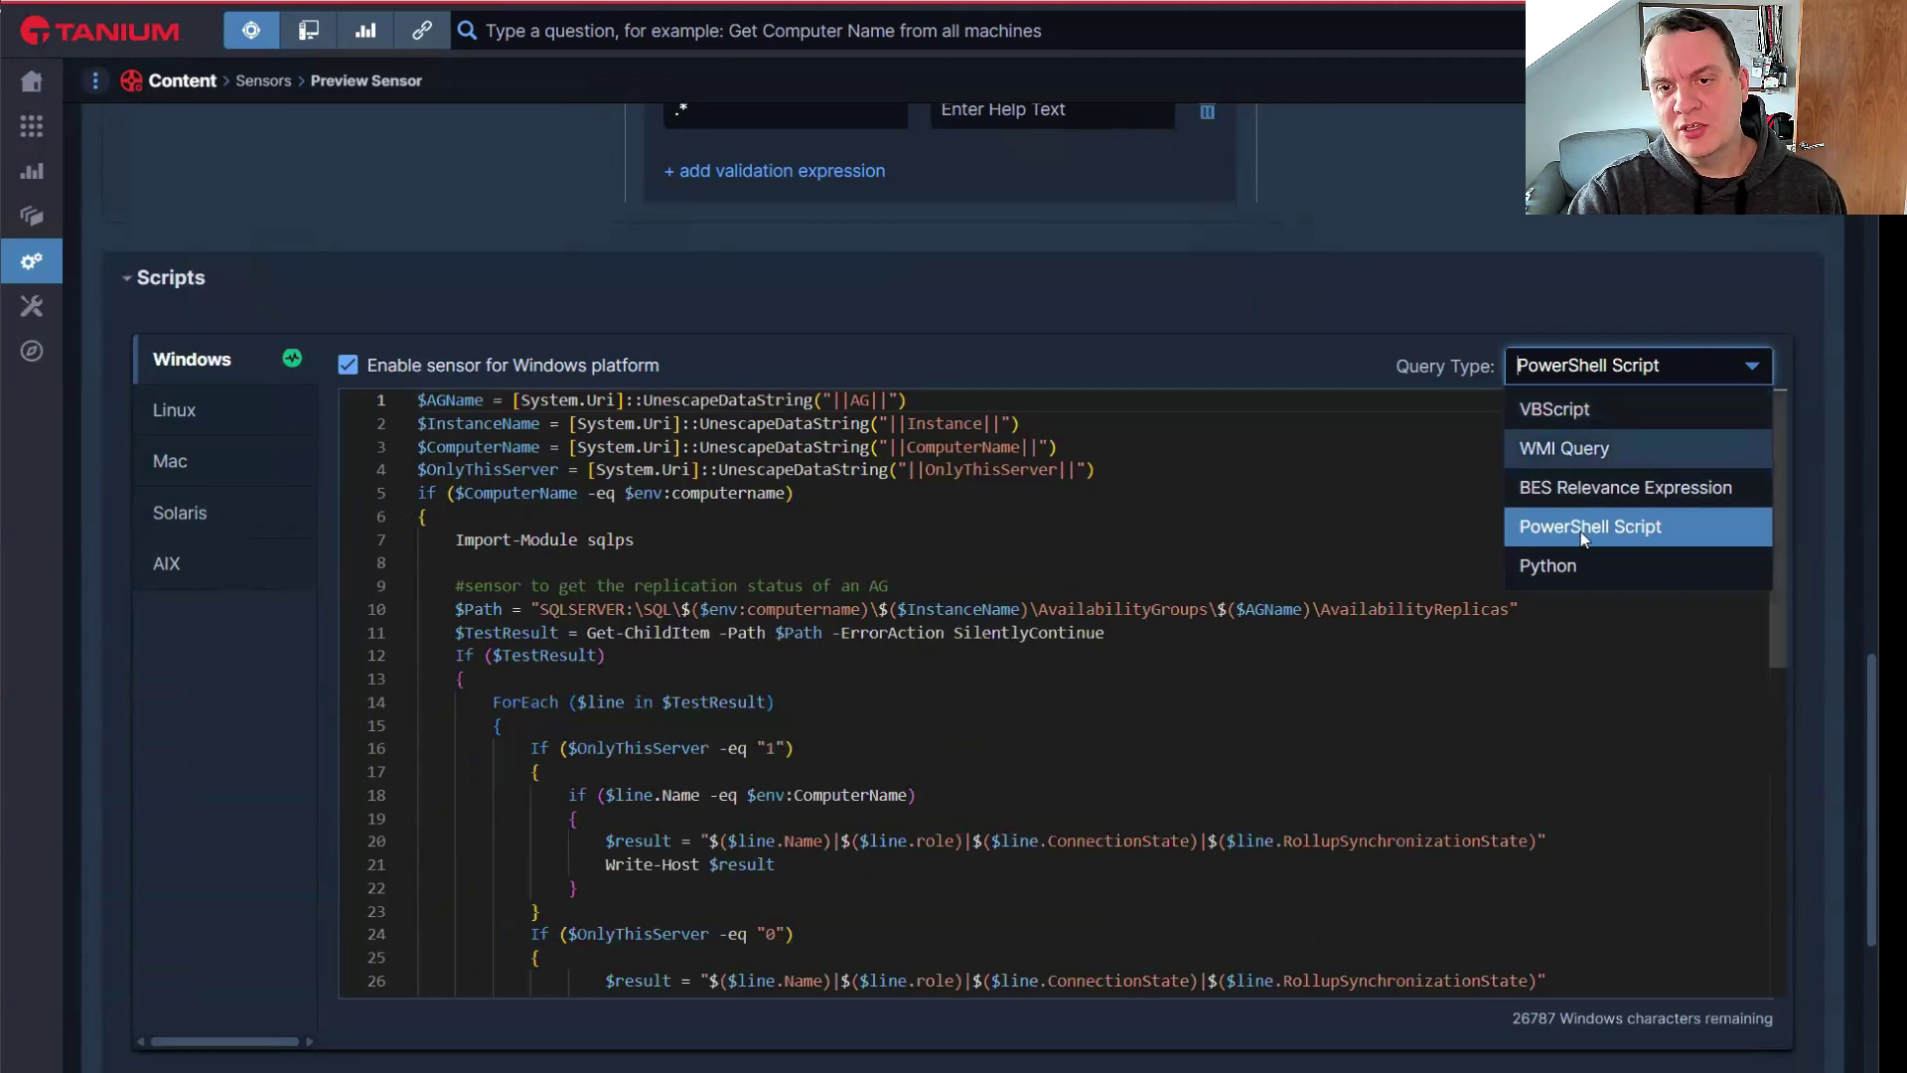
{"action": "left_click", "coordinate": [1255, 349]}
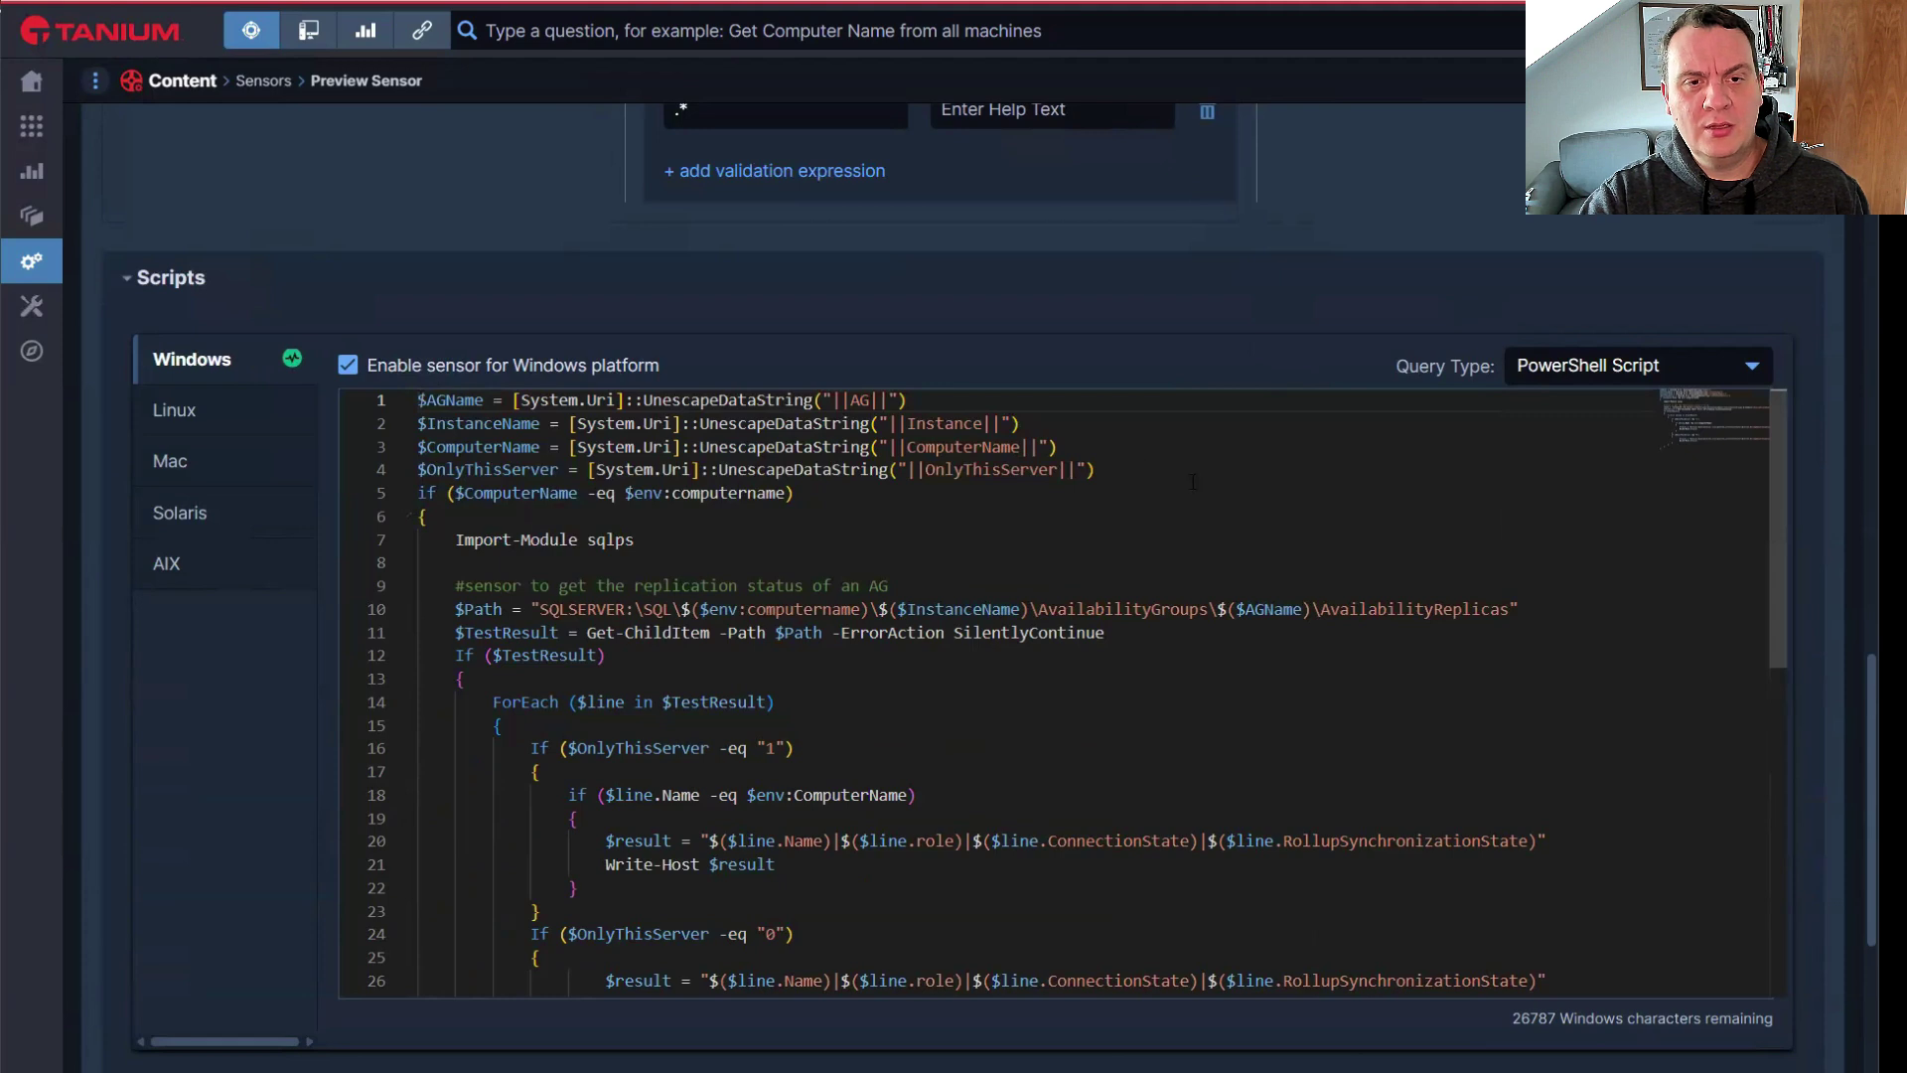
Examine the four UnescapeDataString parameter lines and the condition comparing $ComputerName with $env:computername
{"action": "left_click_drag", "start_coordinate": [1099, 470], "coordinate": [405, 404]}
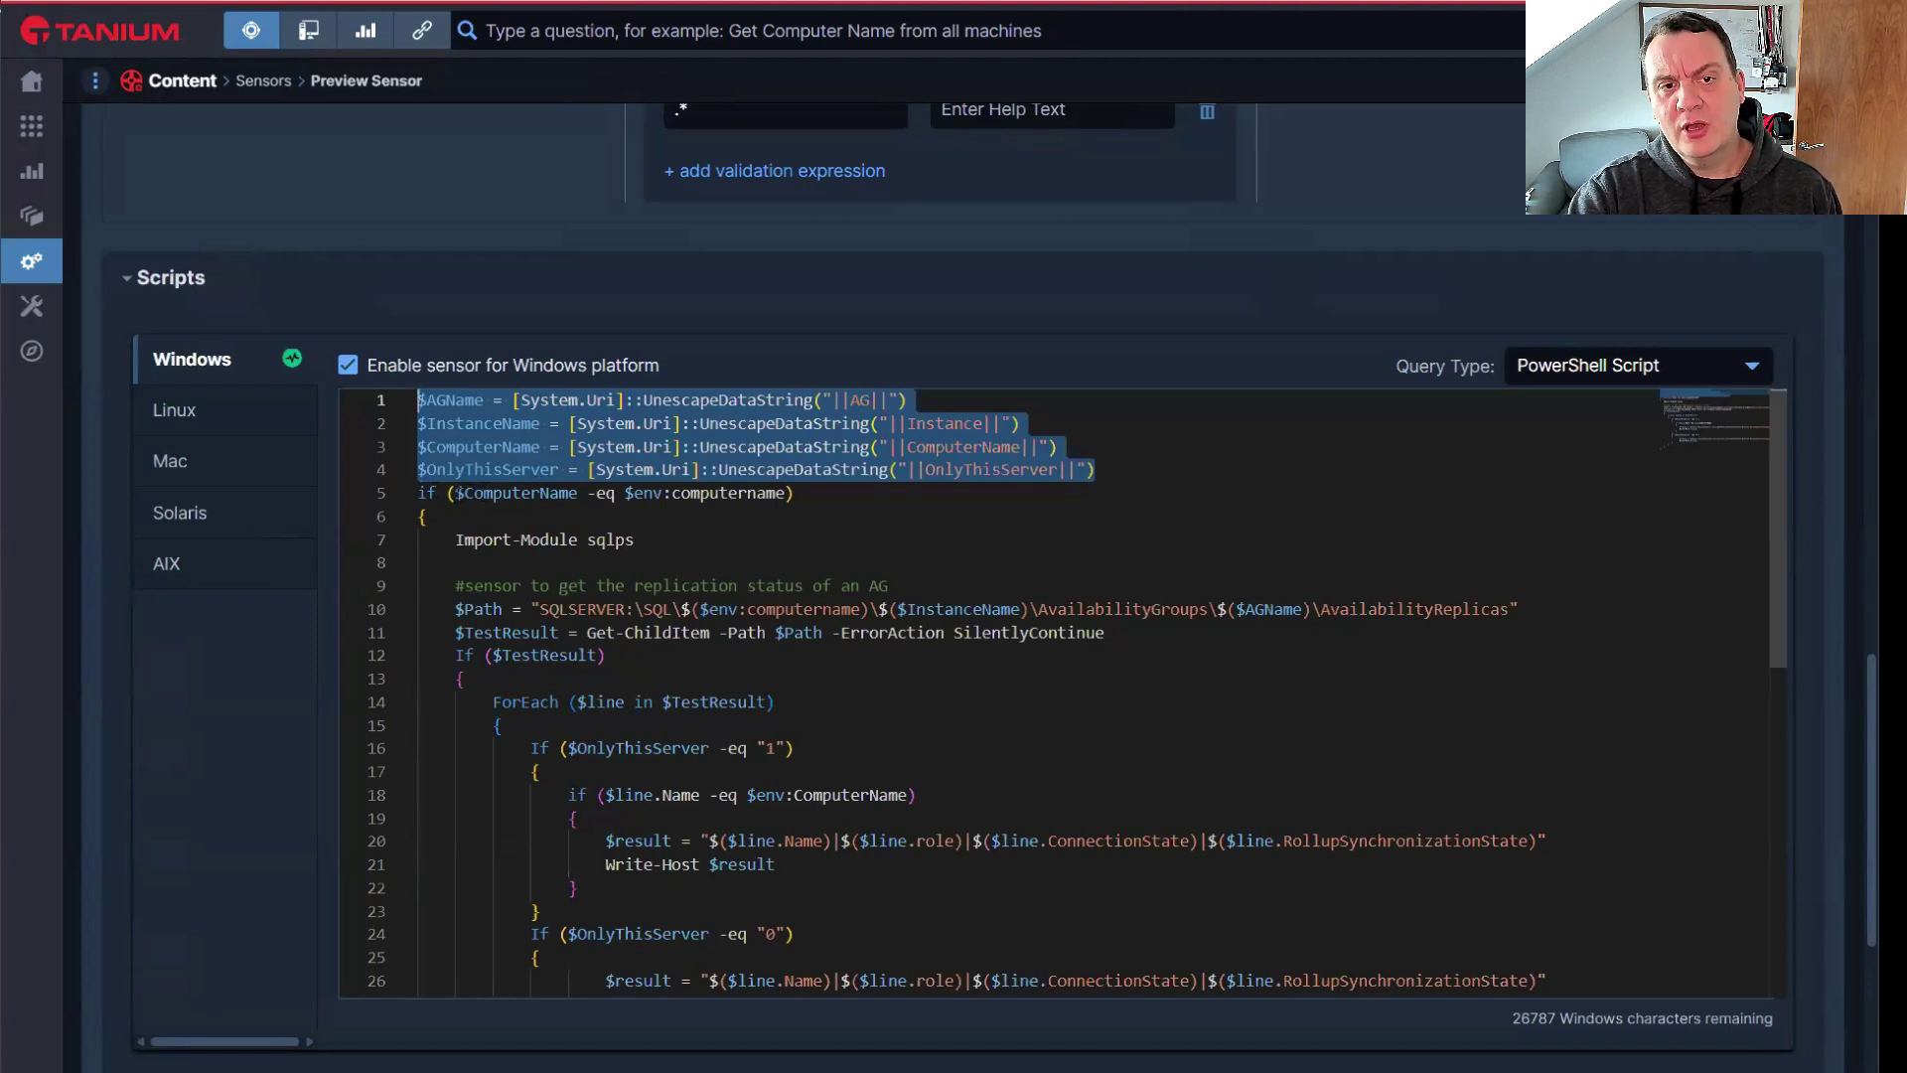
{"action": "left_click_drag", "start_coordinate": [455, 493], "coordinate": [785, 493]}
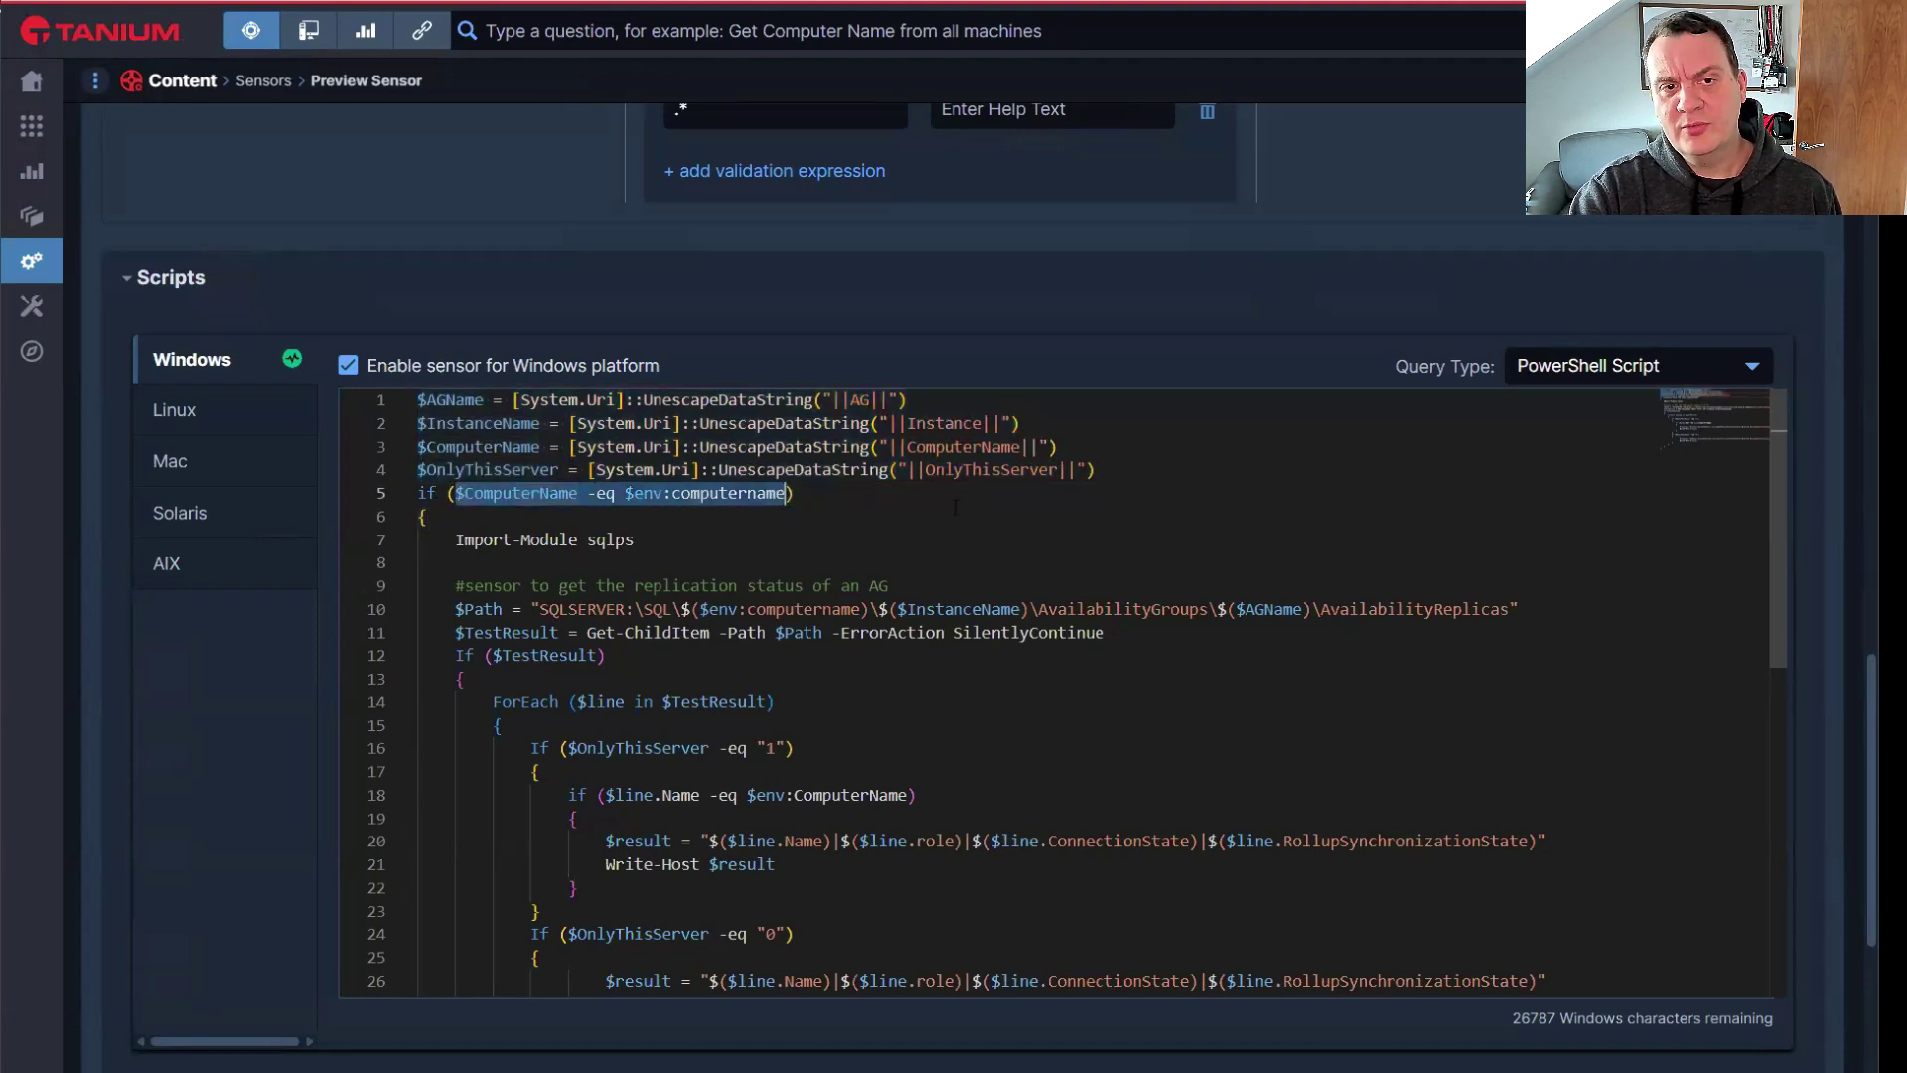
{"action": "left_click", "coordinate": [956, 506]}
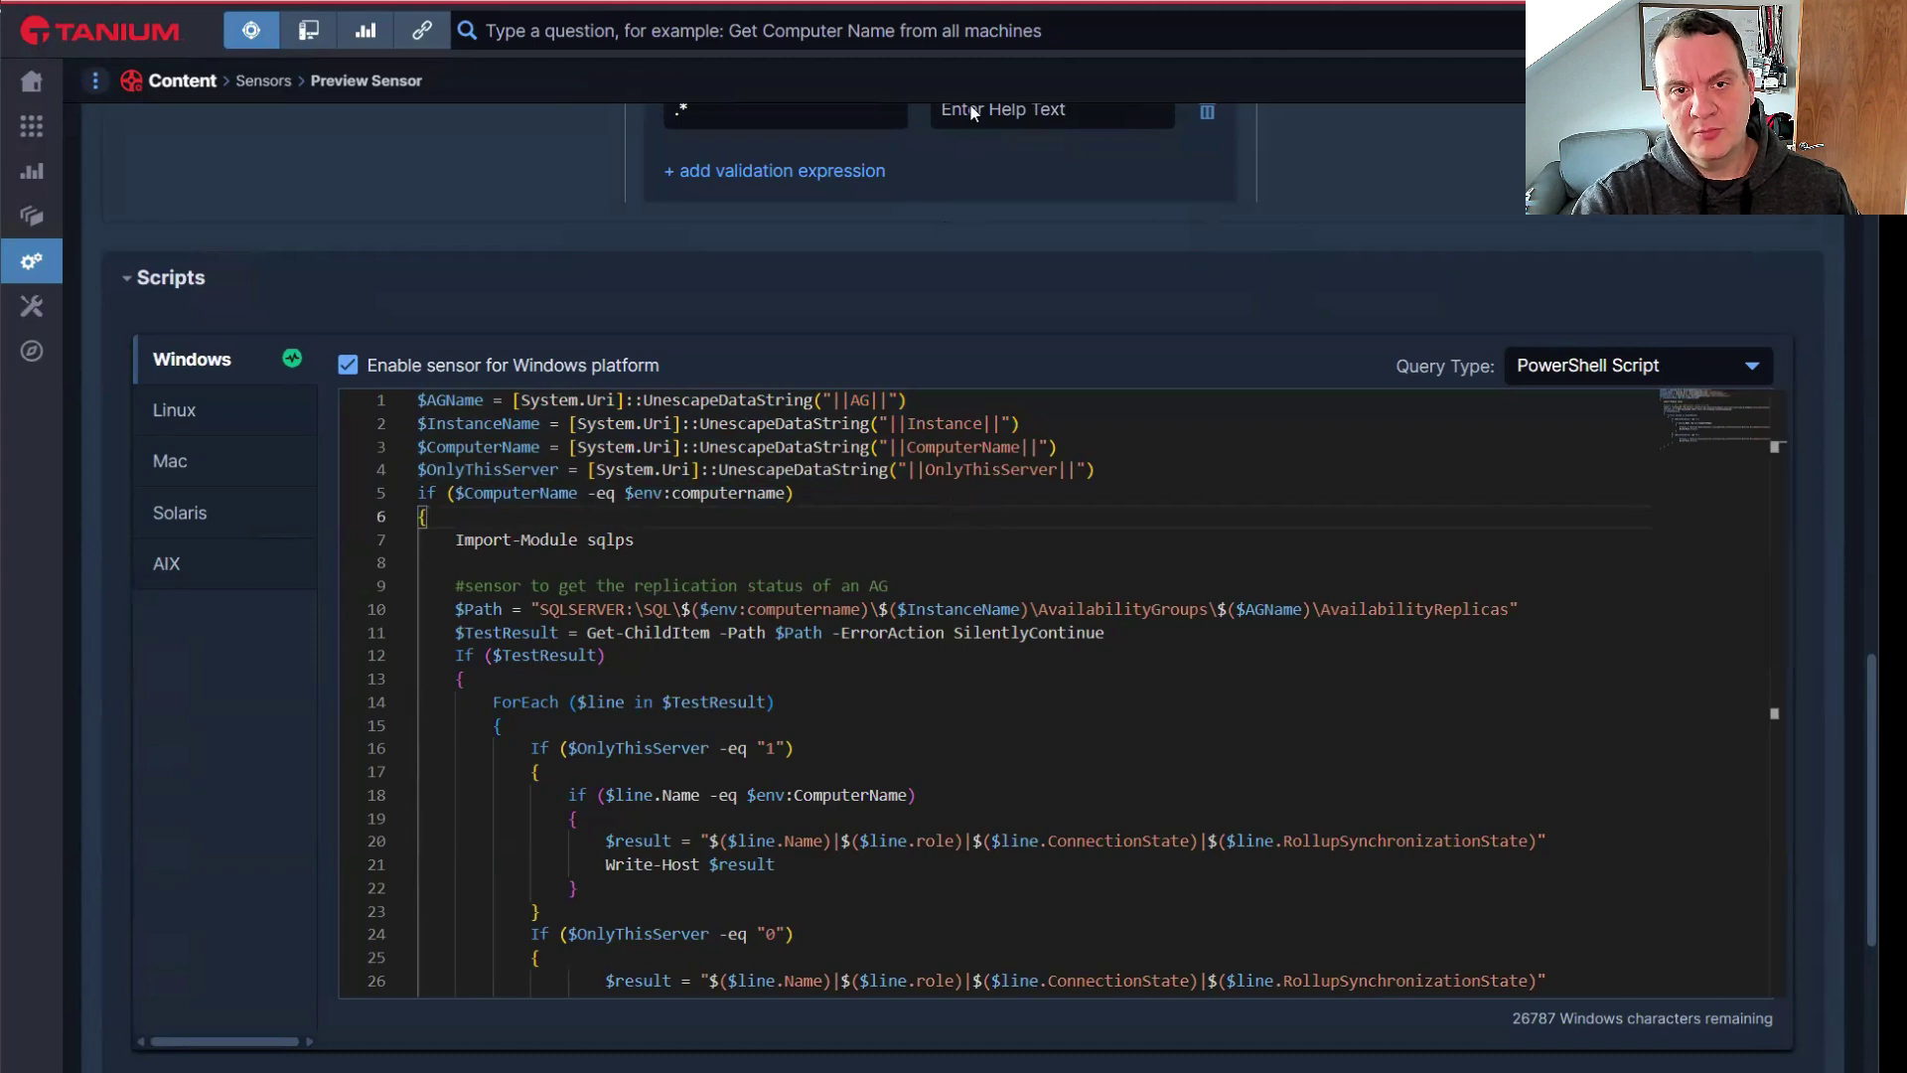
Read through the Windows script down to its closing lines, checking it against the sensor's parameter settings
{"action": "scroll", "coordinate": [1176, 457], "scroll_direction": "up", "scroll_amount": 7}
{"action": "scroll", "coordinate": [1183, 710], "scroll_direction": "down", "scroll_amount": 5}
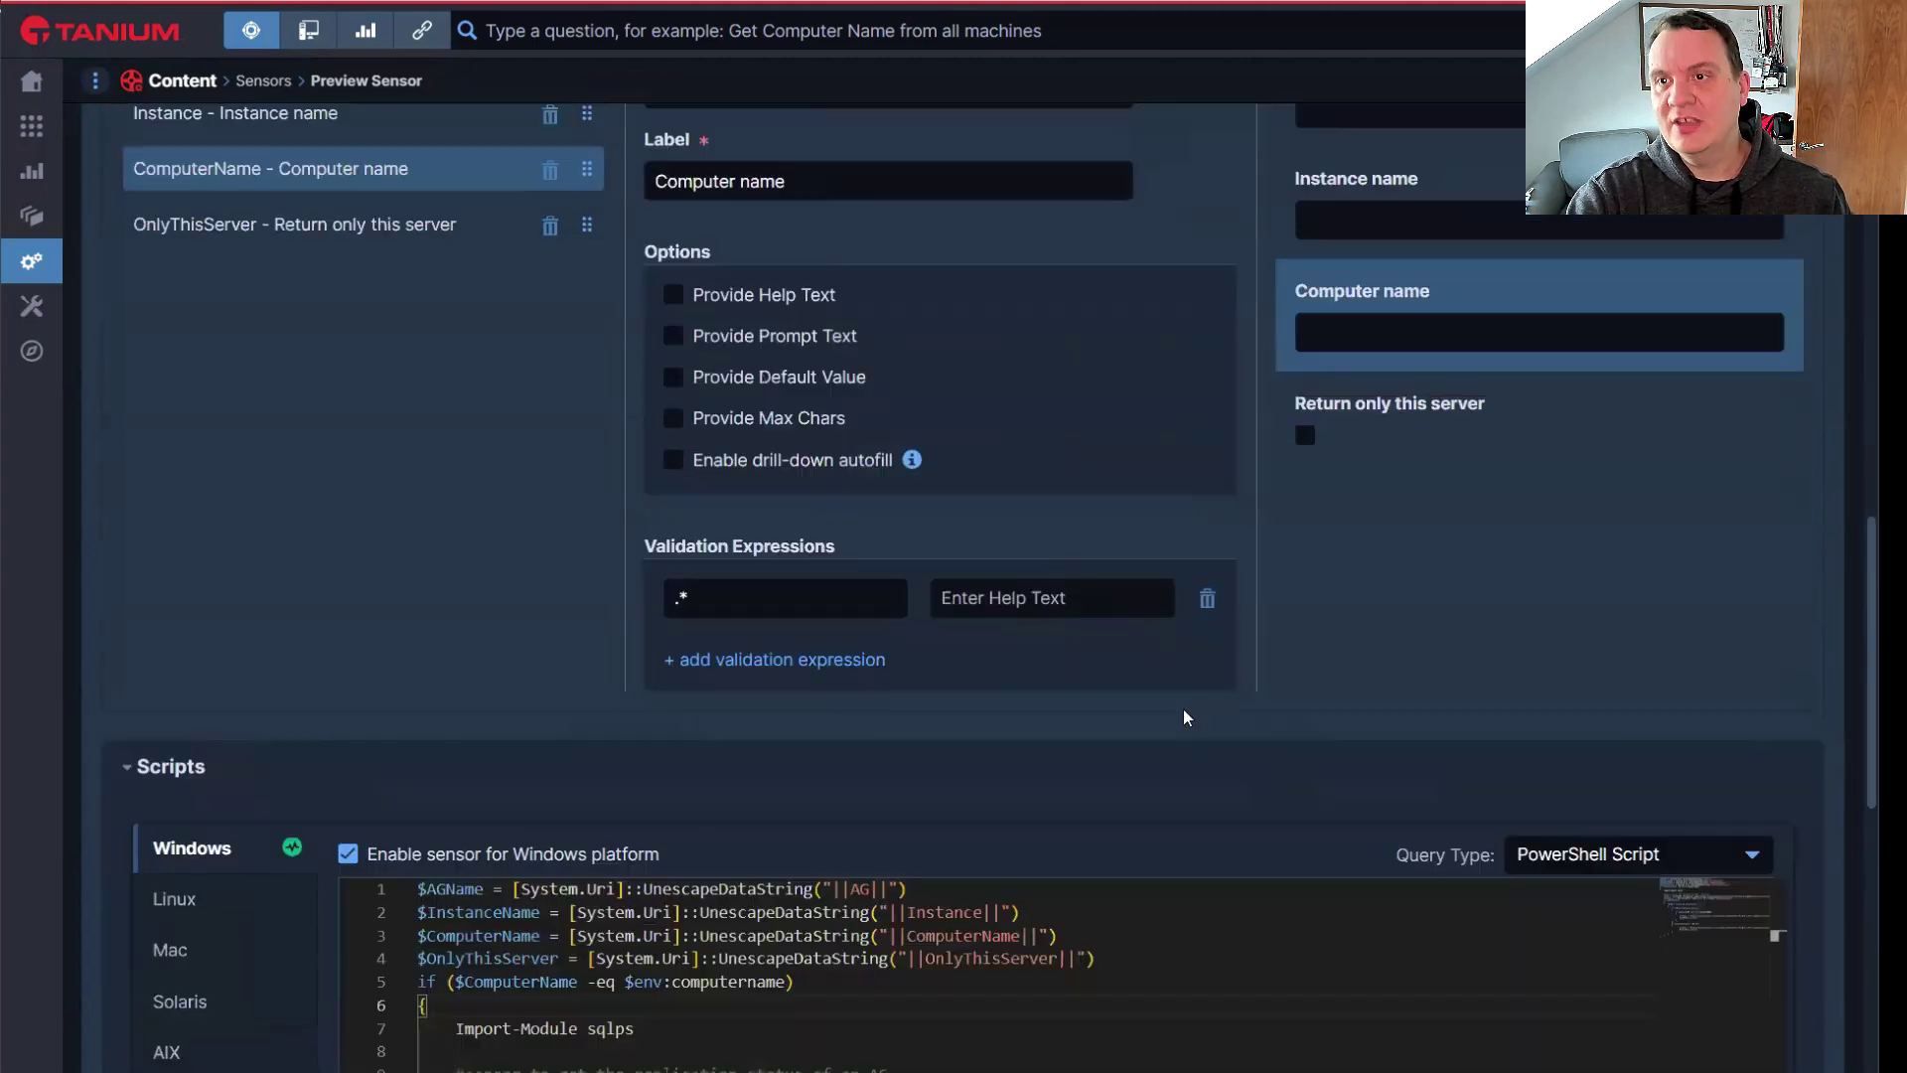
{"action": "scroll", "coordinate": [402, 678], "scroll_direction": "down", "scroll_amount": 1}
{"action": "scroll", "coordinate": [402, 678], "scroll_direction": "up", "scroll_amount": 3}
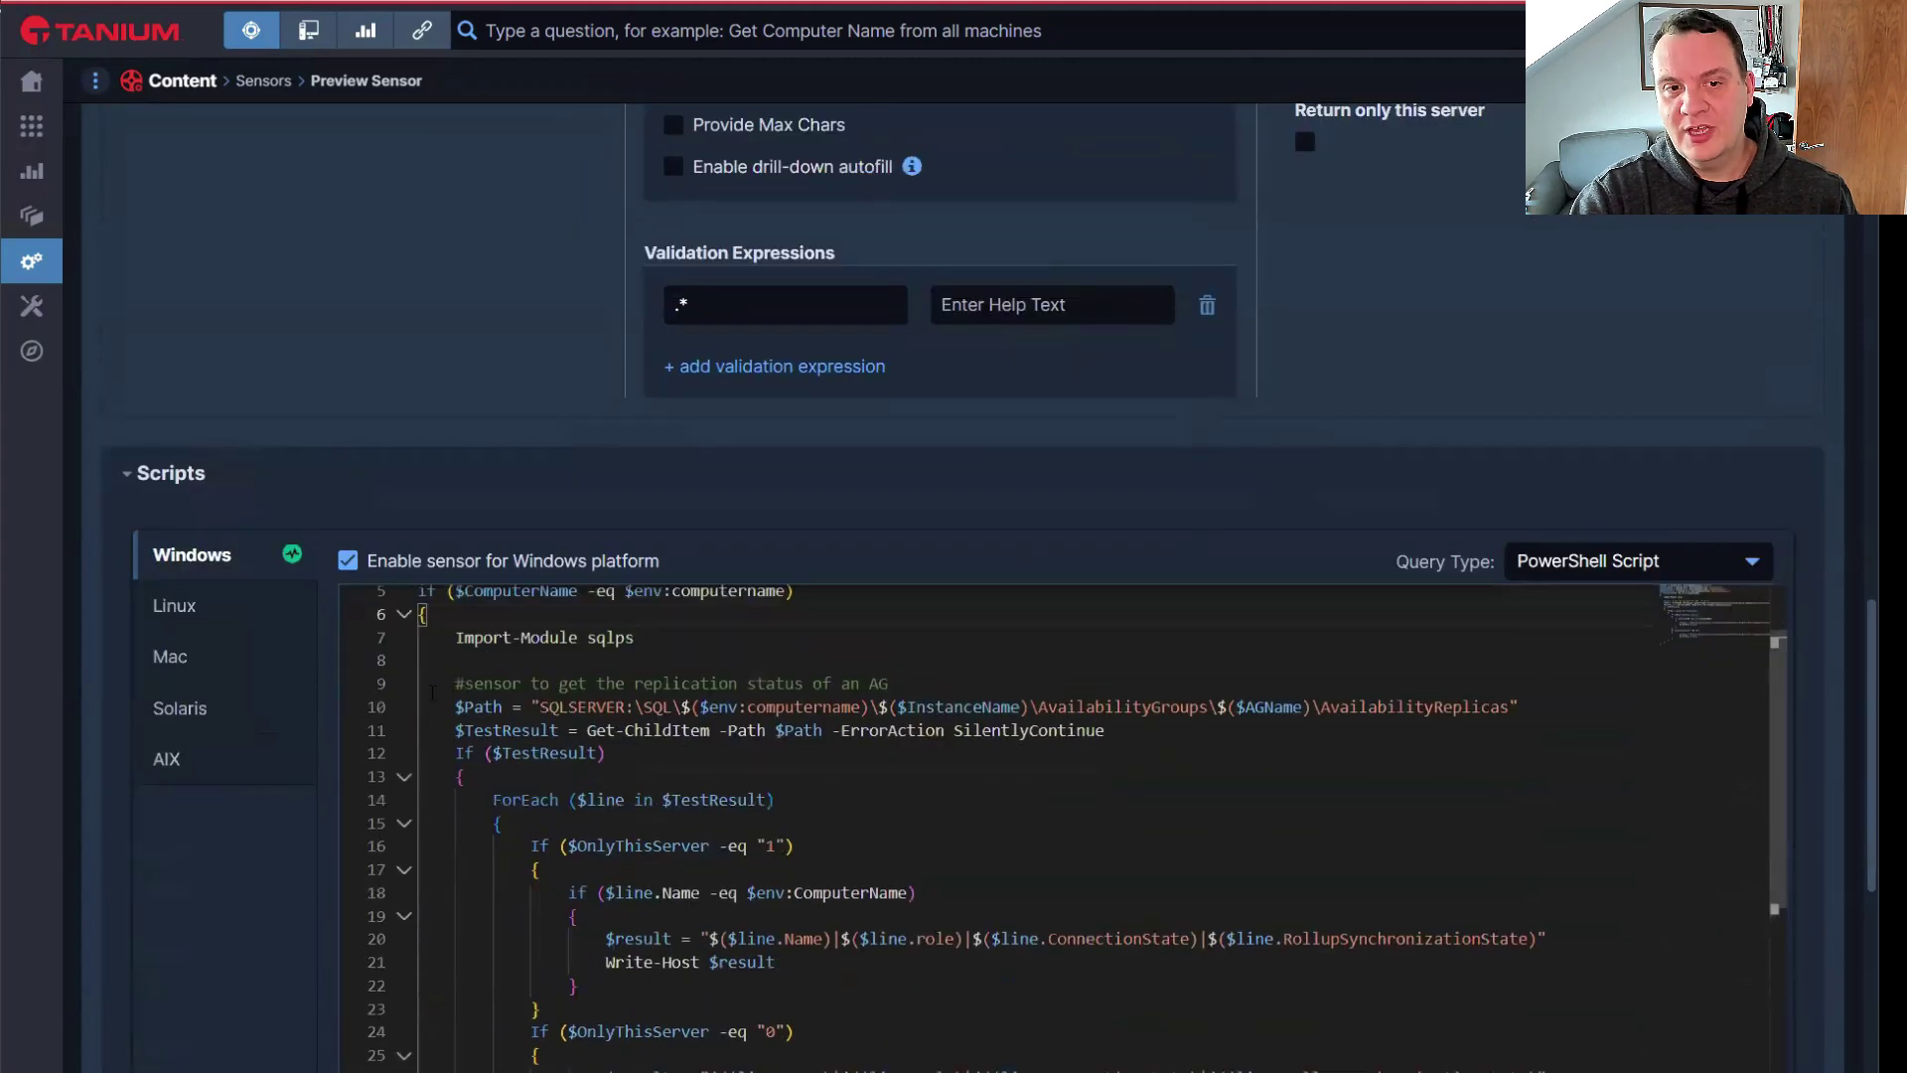
{"action": "scroll", "coordinate": [302, 775], "scroll_direction": "down", "scroll_amount": 5}
{"action": "scroll", "coordinate": [619, 581], "scroll_direction": "down", "scroll_amount": 3}
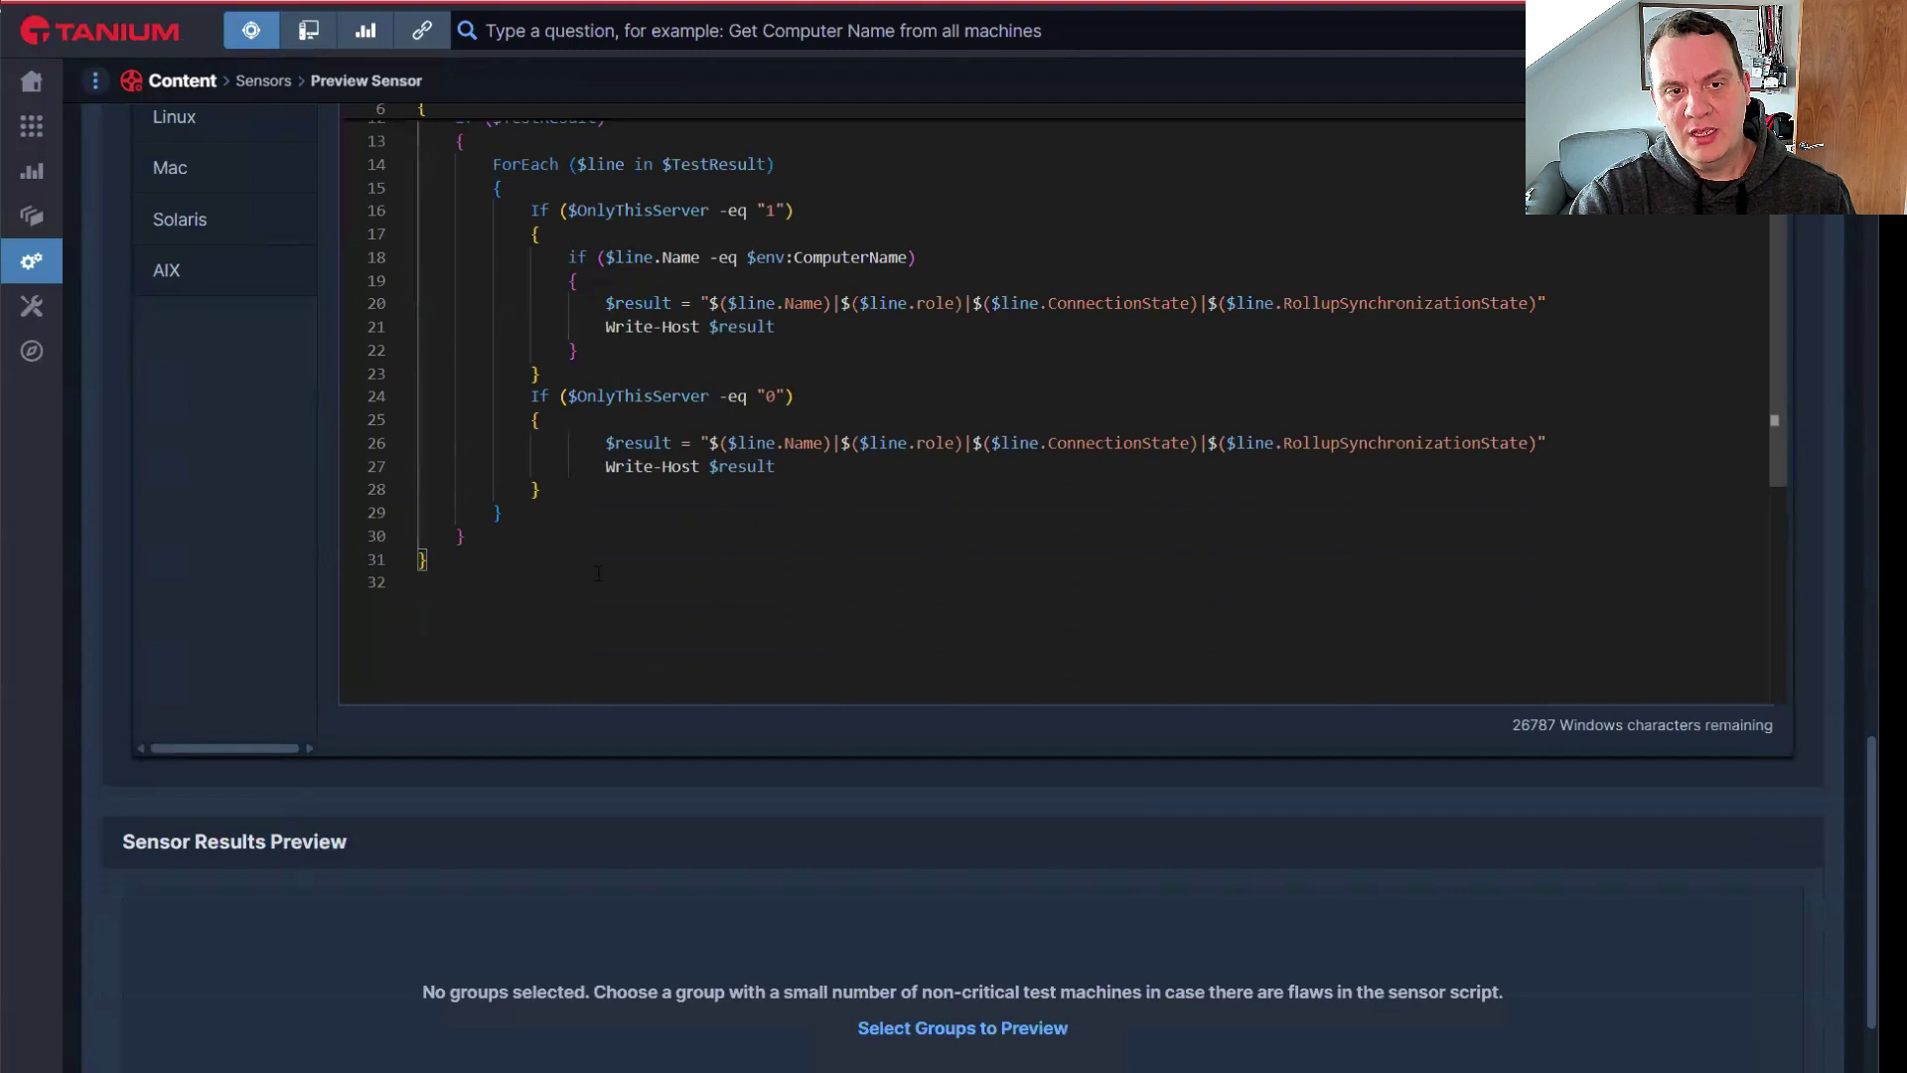
{"action": "scroll", "coordinate": [598, 574], "scroll_direction": "up", "scroll_amount": 3}
{"action": "scroll", "coordinate": [450, 363], "scroll_direction": "down", "scroll_amount": 3}
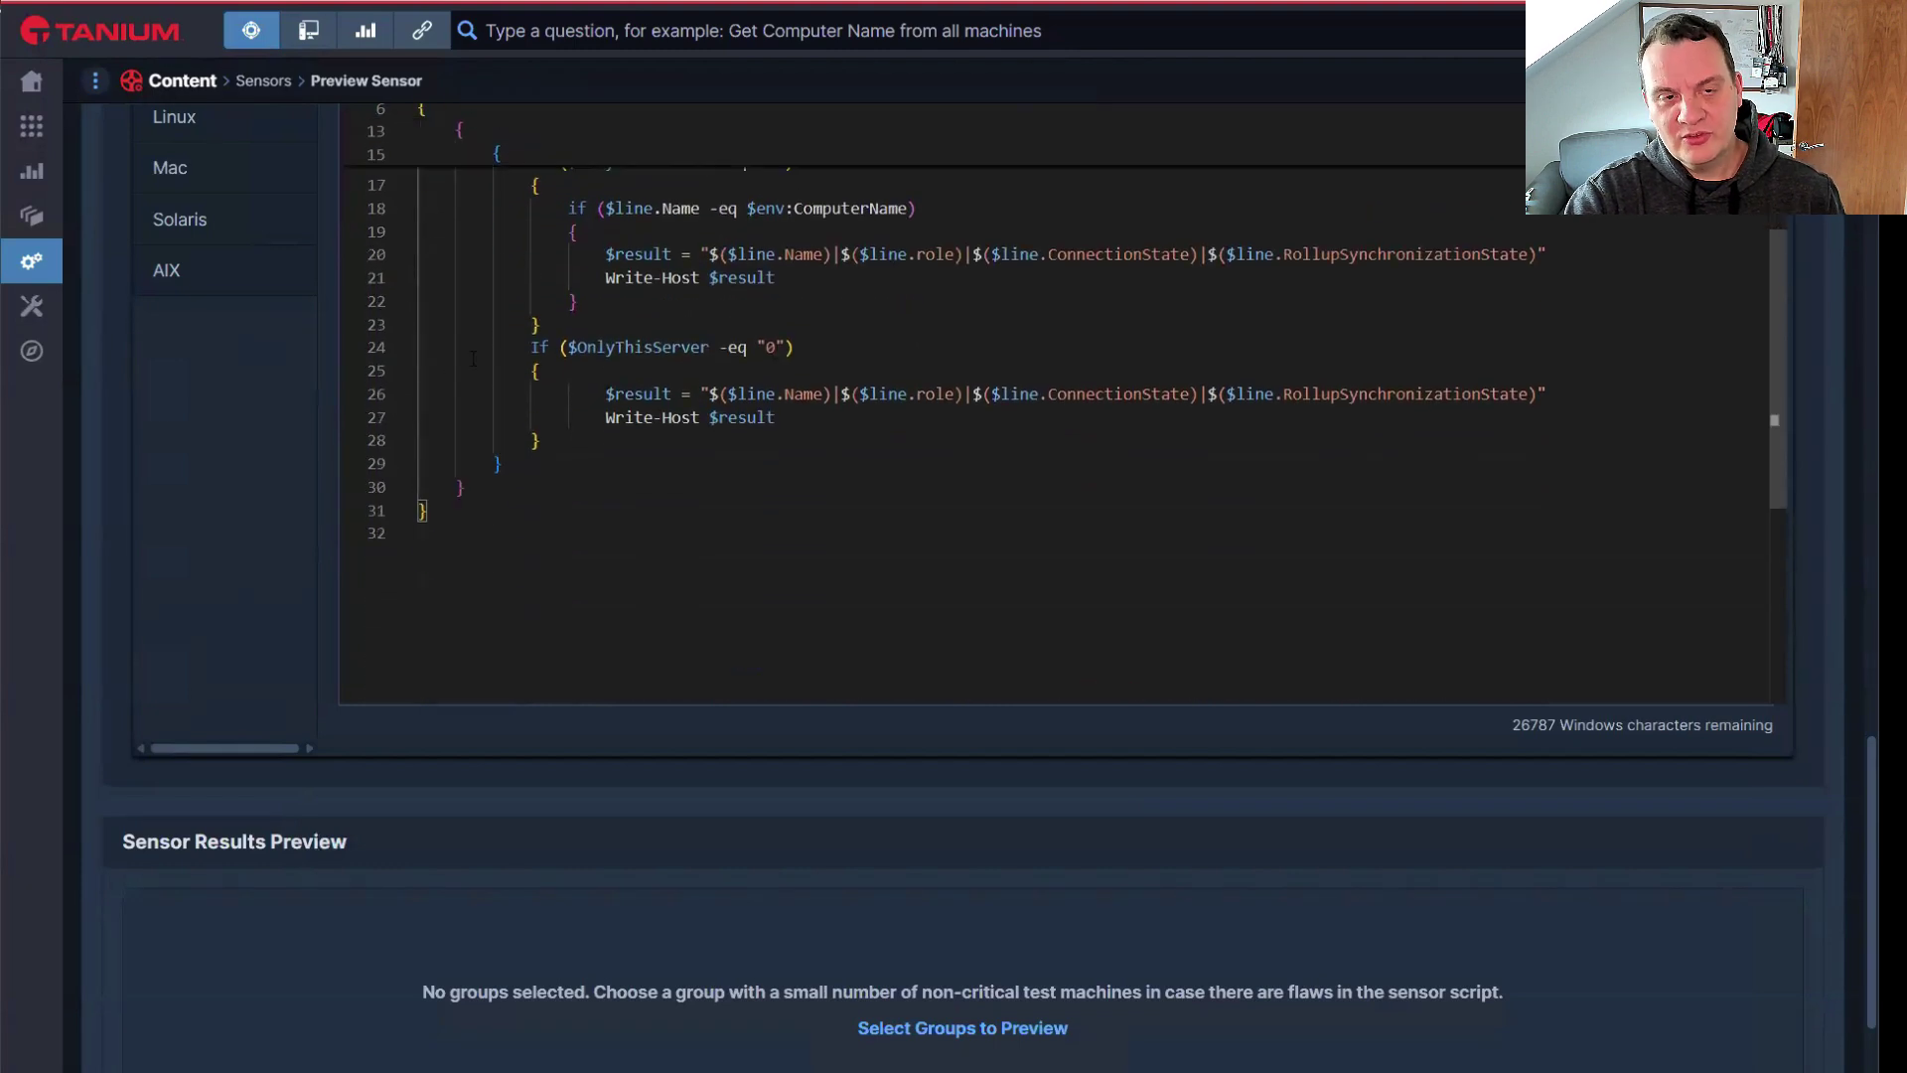
{"action": "scroll", "coordinate": [859, 524], "scroll_direction": "up", "scroll_amount": 3}
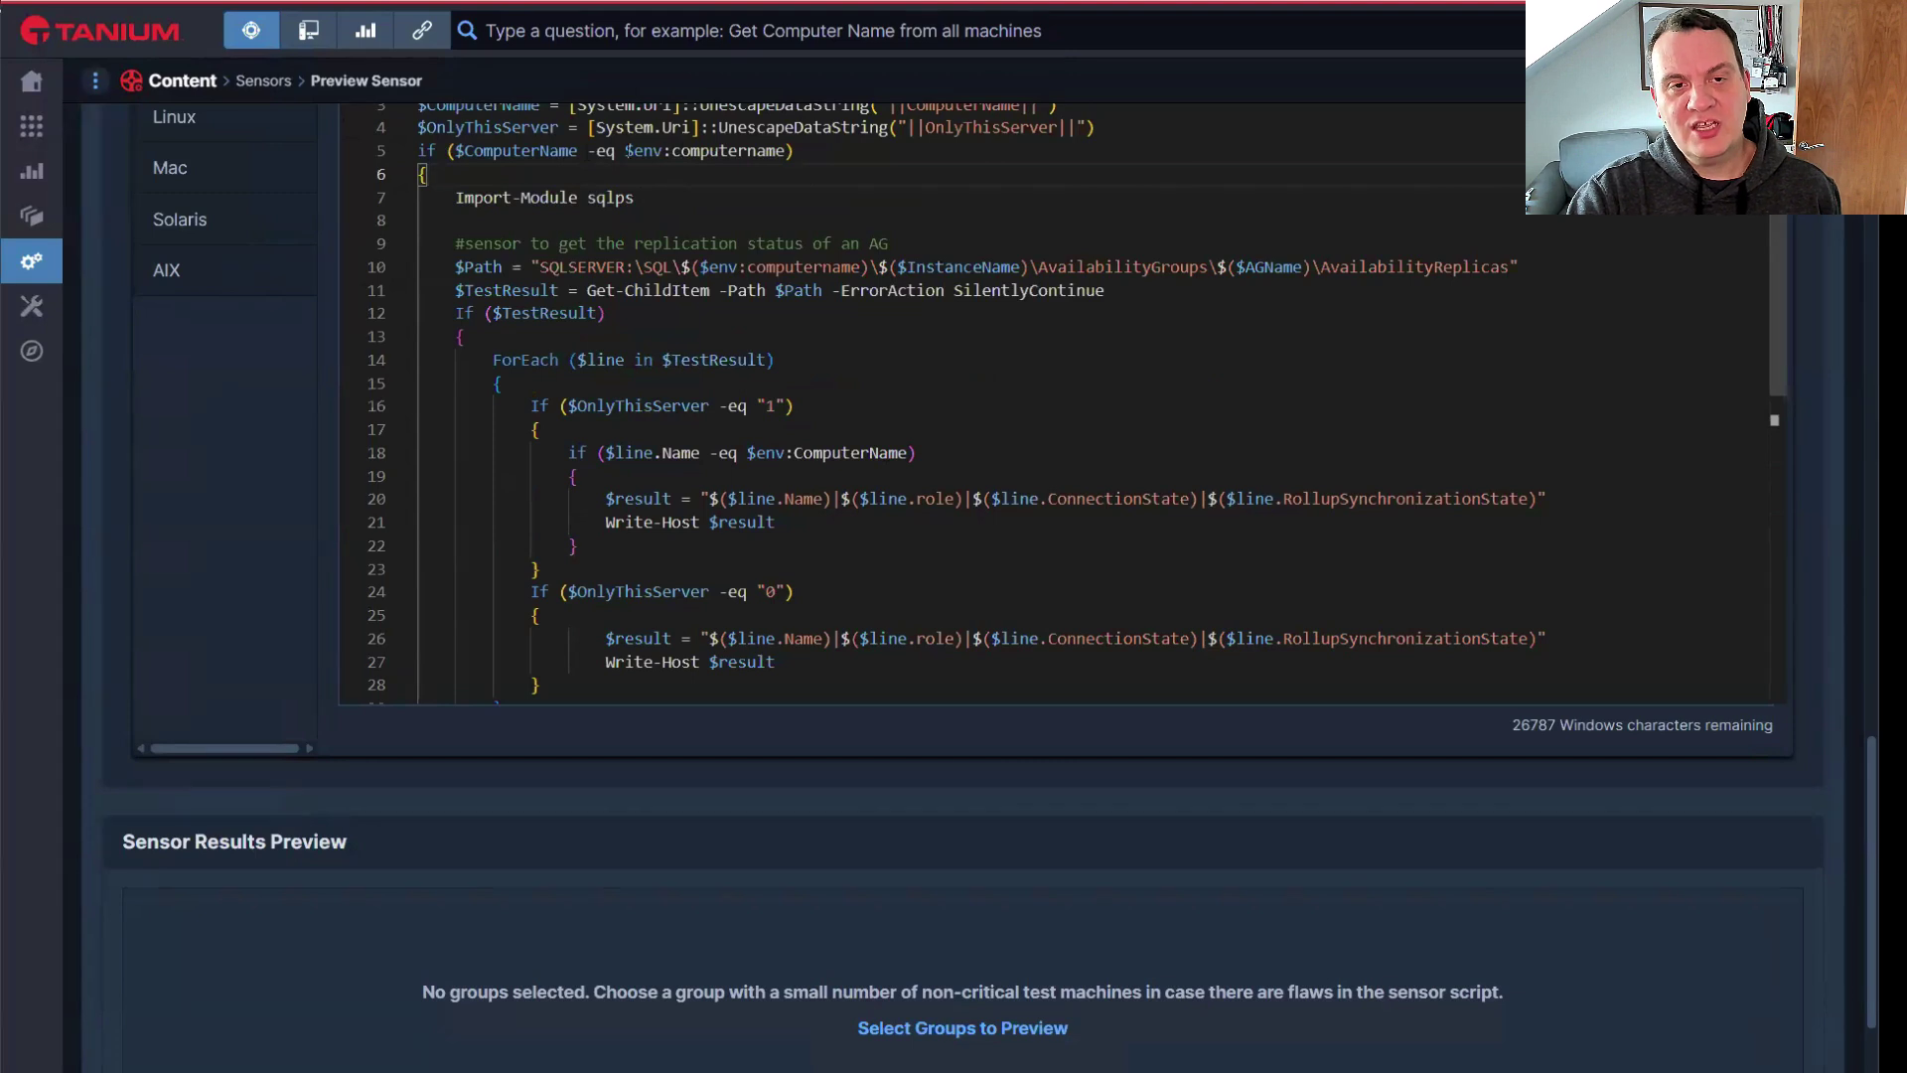
Examine the sqlps module import, the $Path to AvailabilityReplicas and the Get-ChildItem call that reads it
{"action": "left_click_drag", "start_coordinate": [651, 197], "coordinate": [455, 196]}
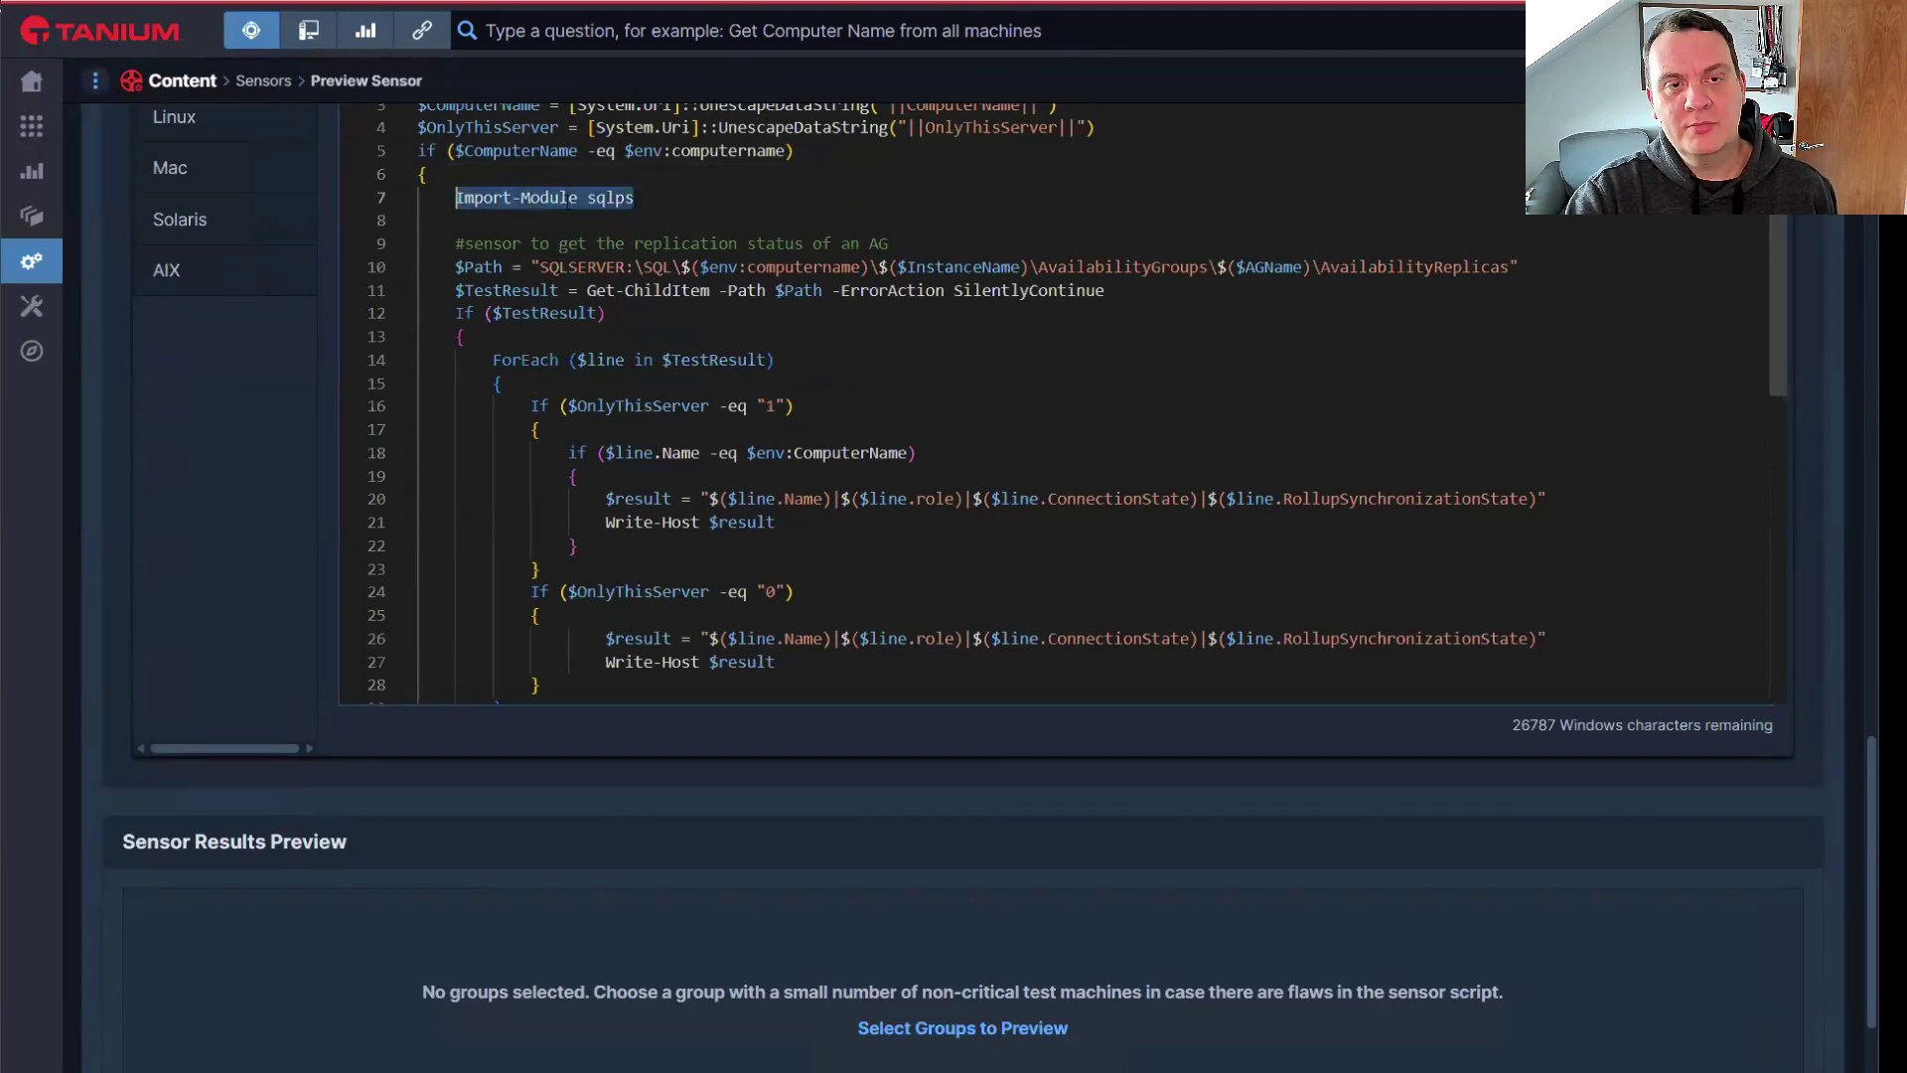
{"action": "left_click", "coordinate": [636, 197]}
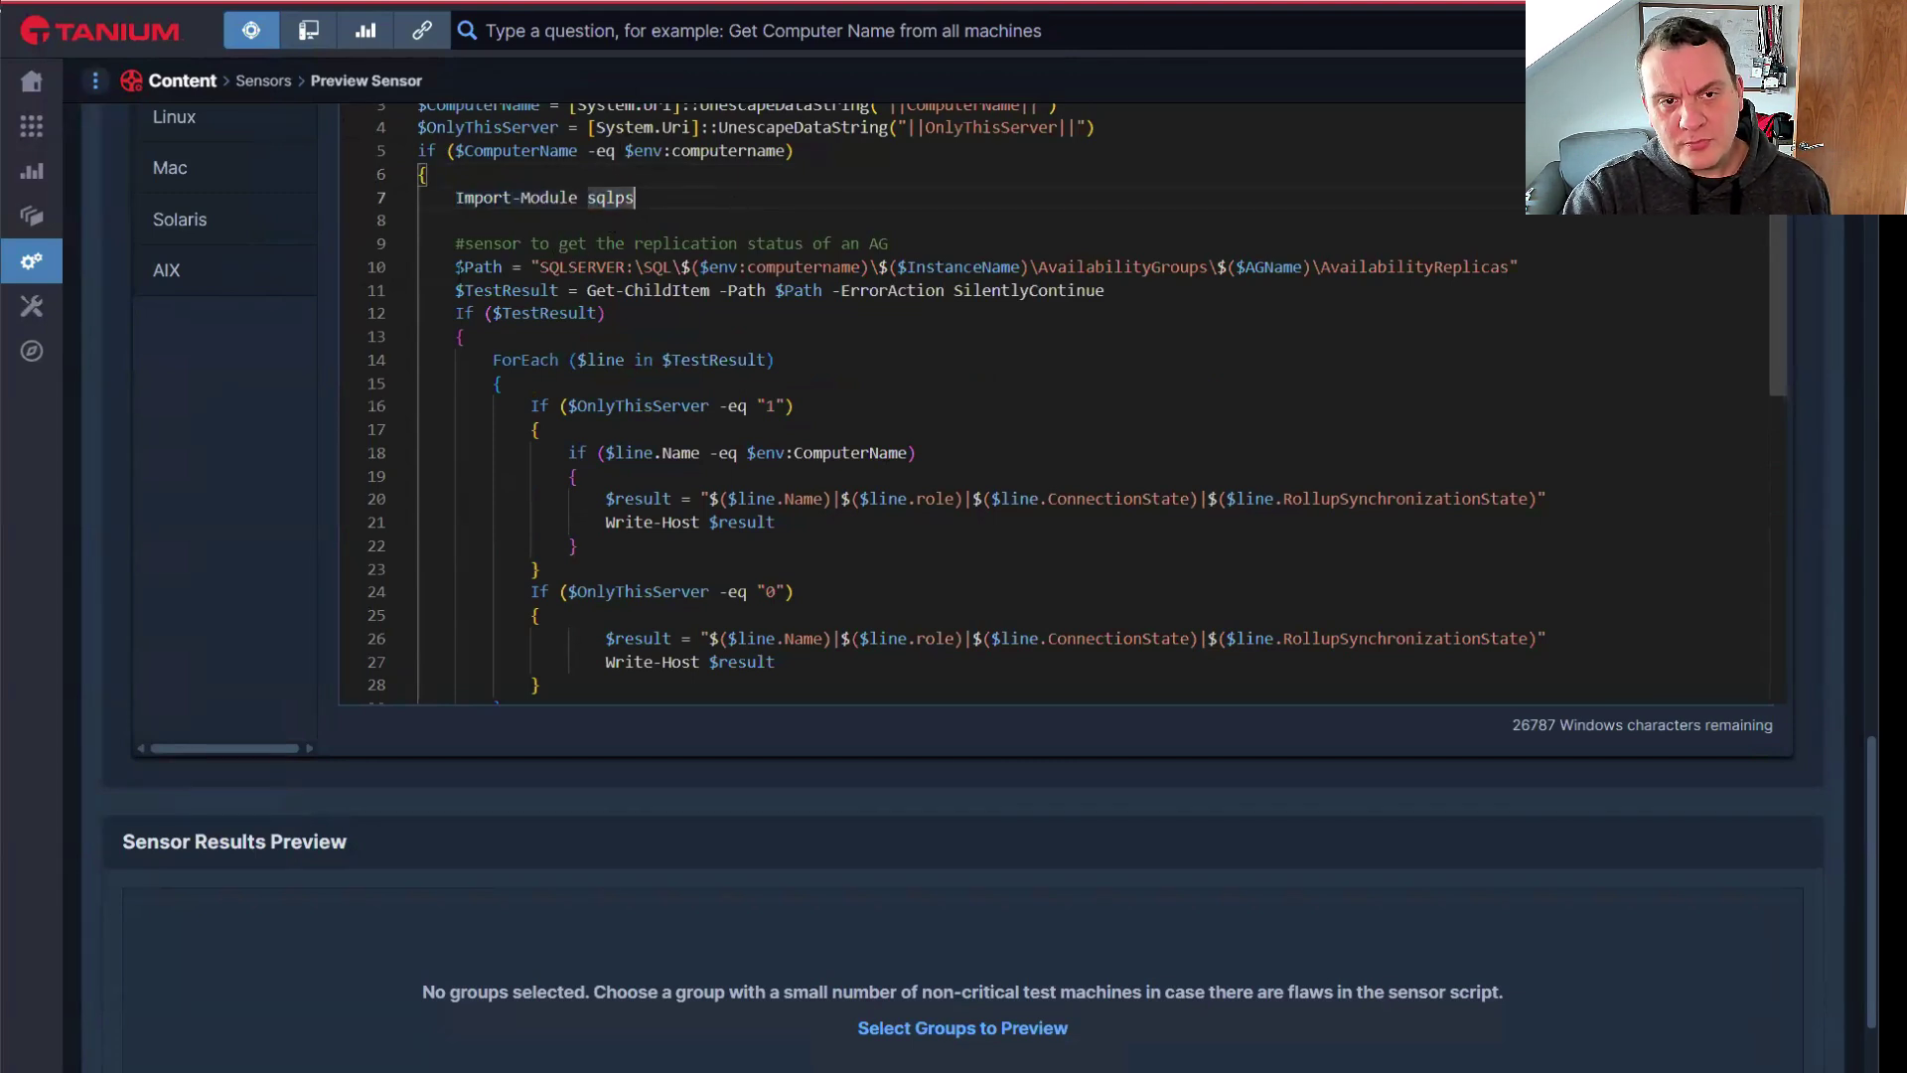
{"action": "left_click_drag", "start_coordinate": [455, 266], "coordinate": [1494, 266]}
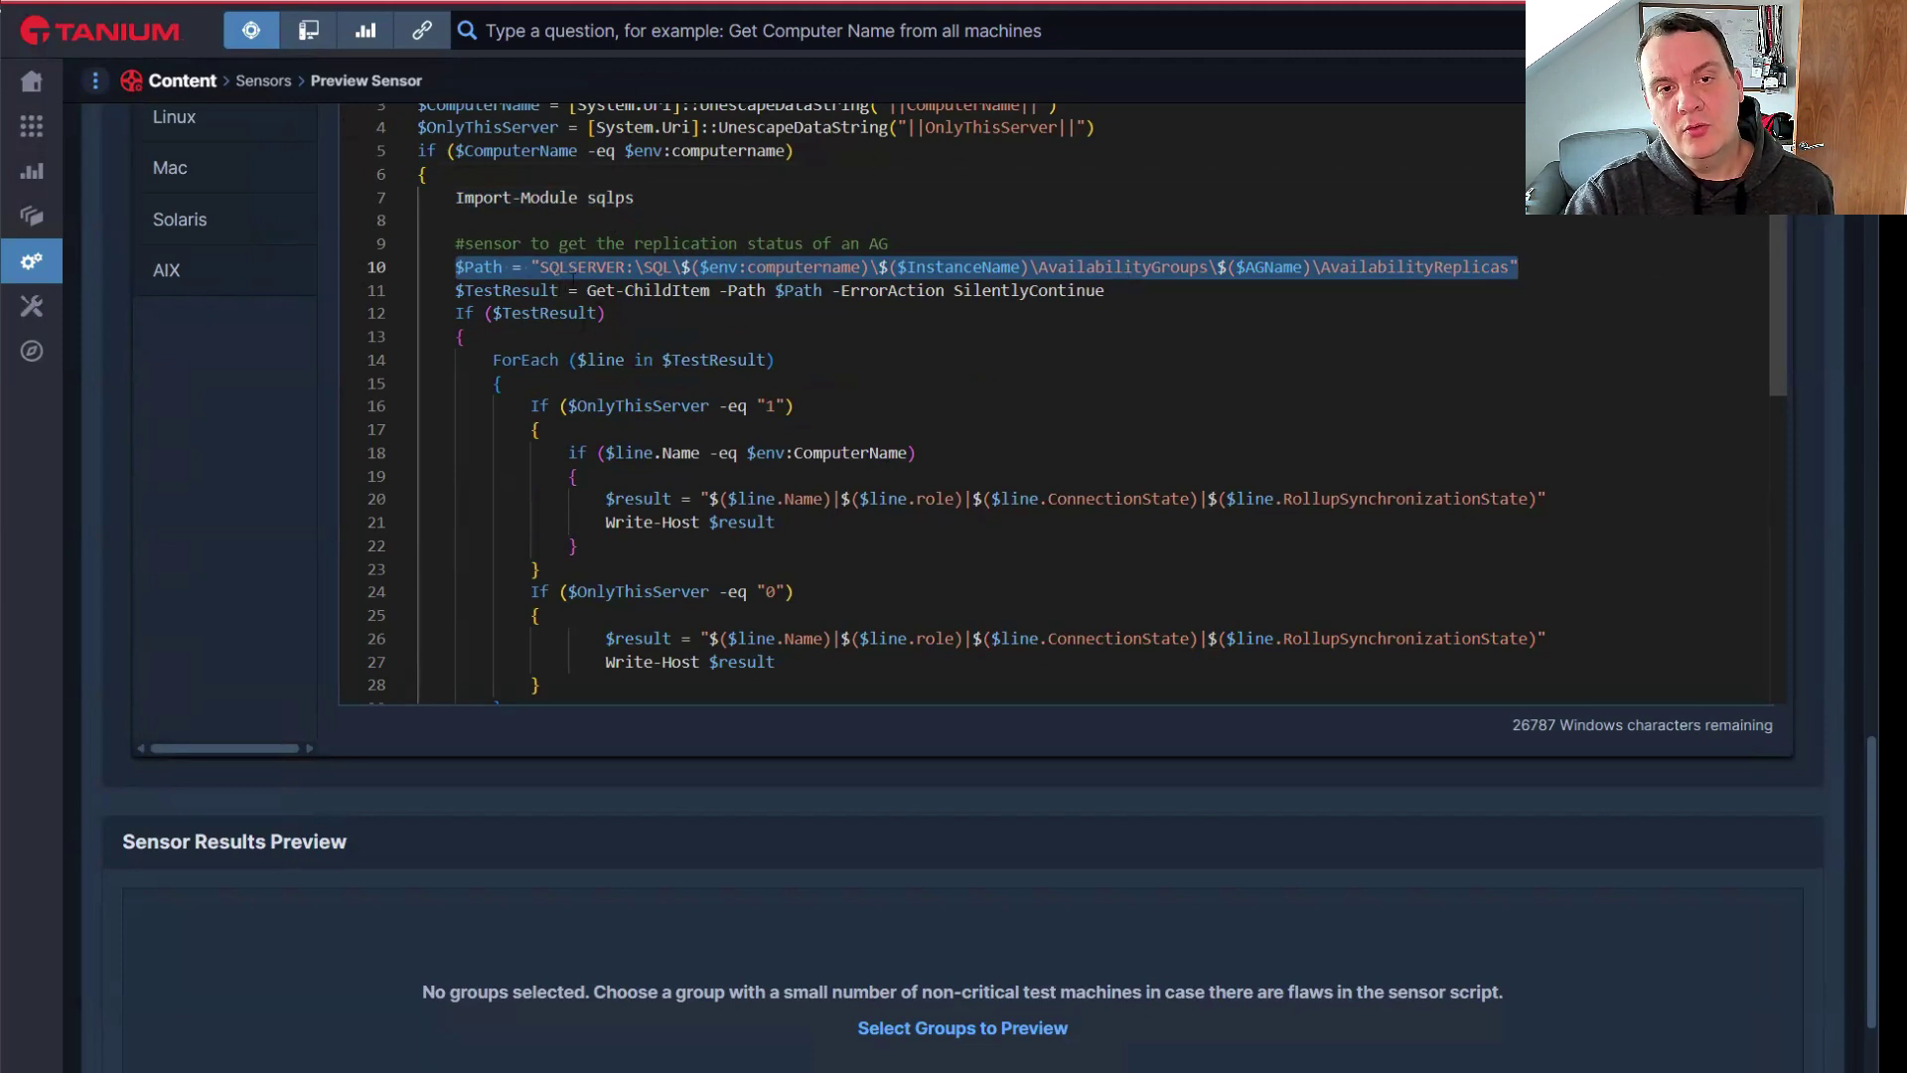
{"action": "double_click", "coordinate": [610, 290]}
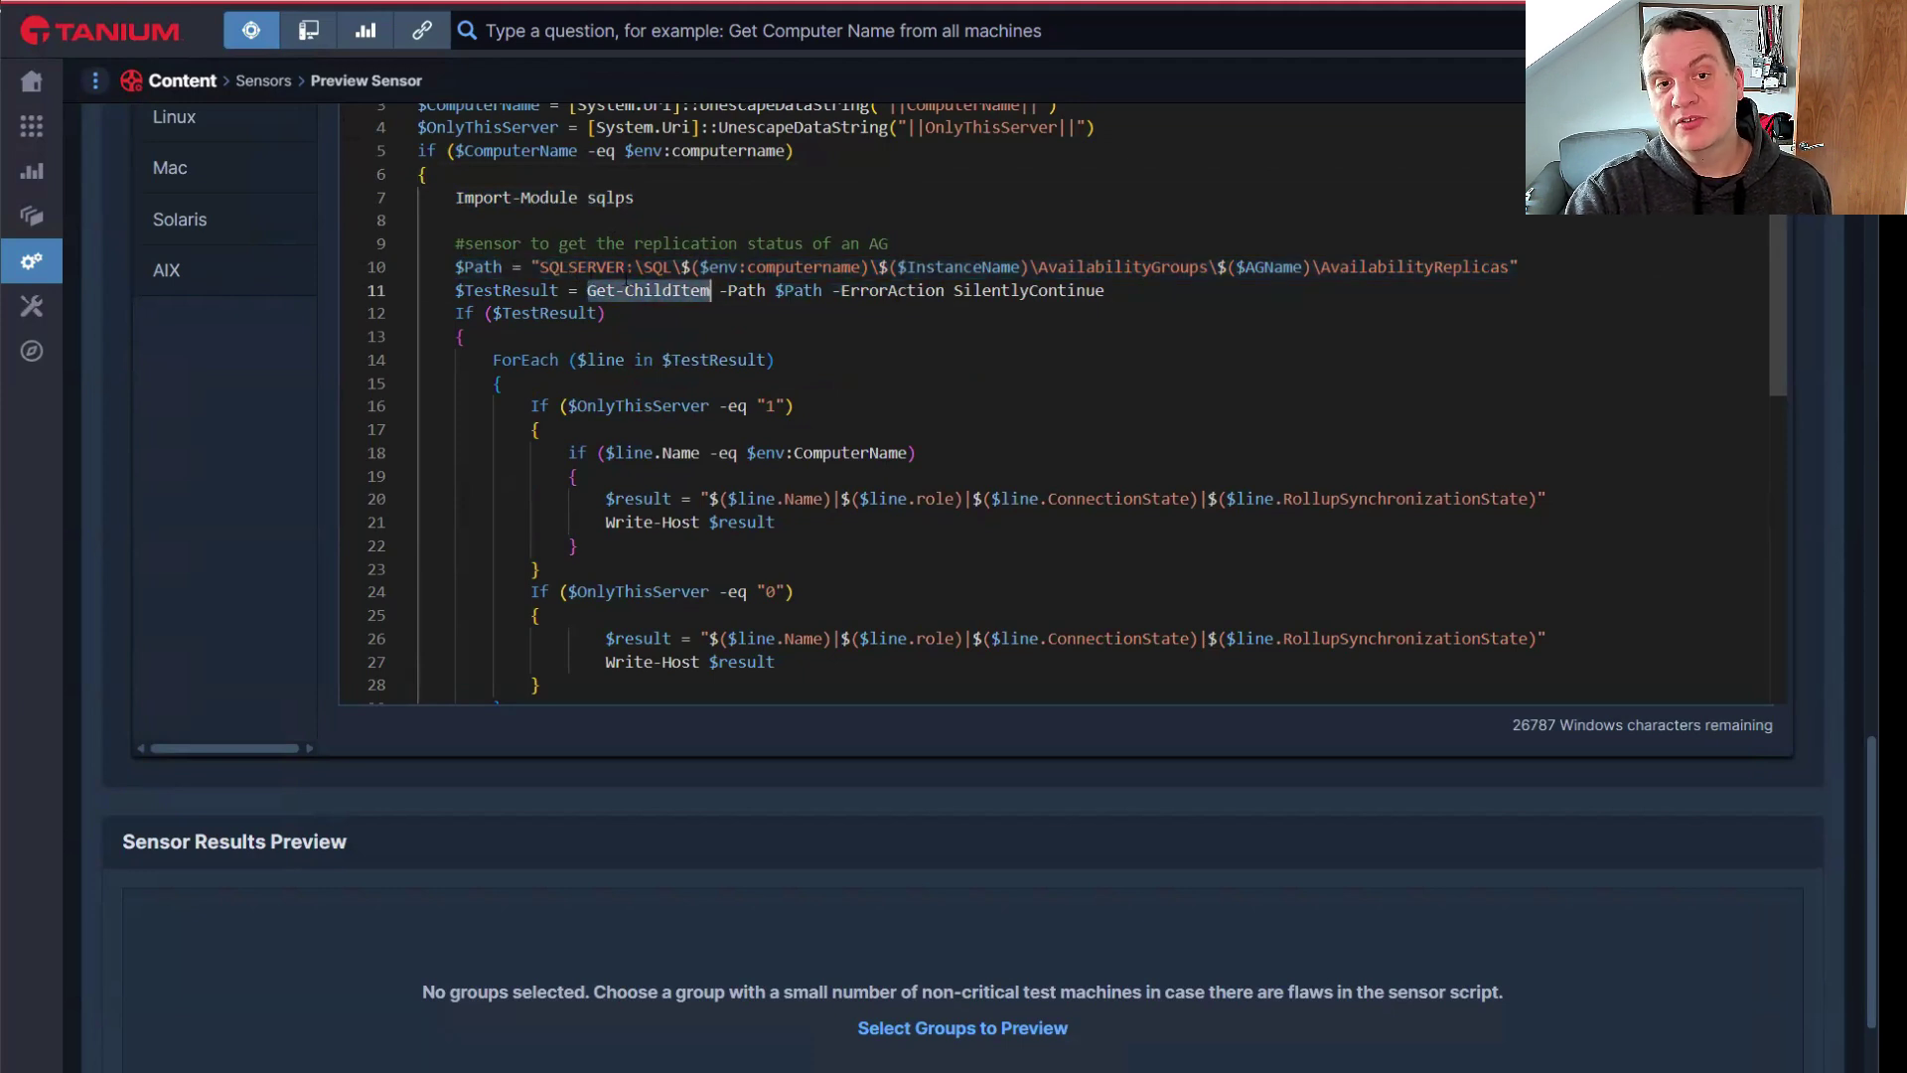
{"action": "left_click_drag", "start_coordinate": [511, 266], "coordinate": [1510, 266]}
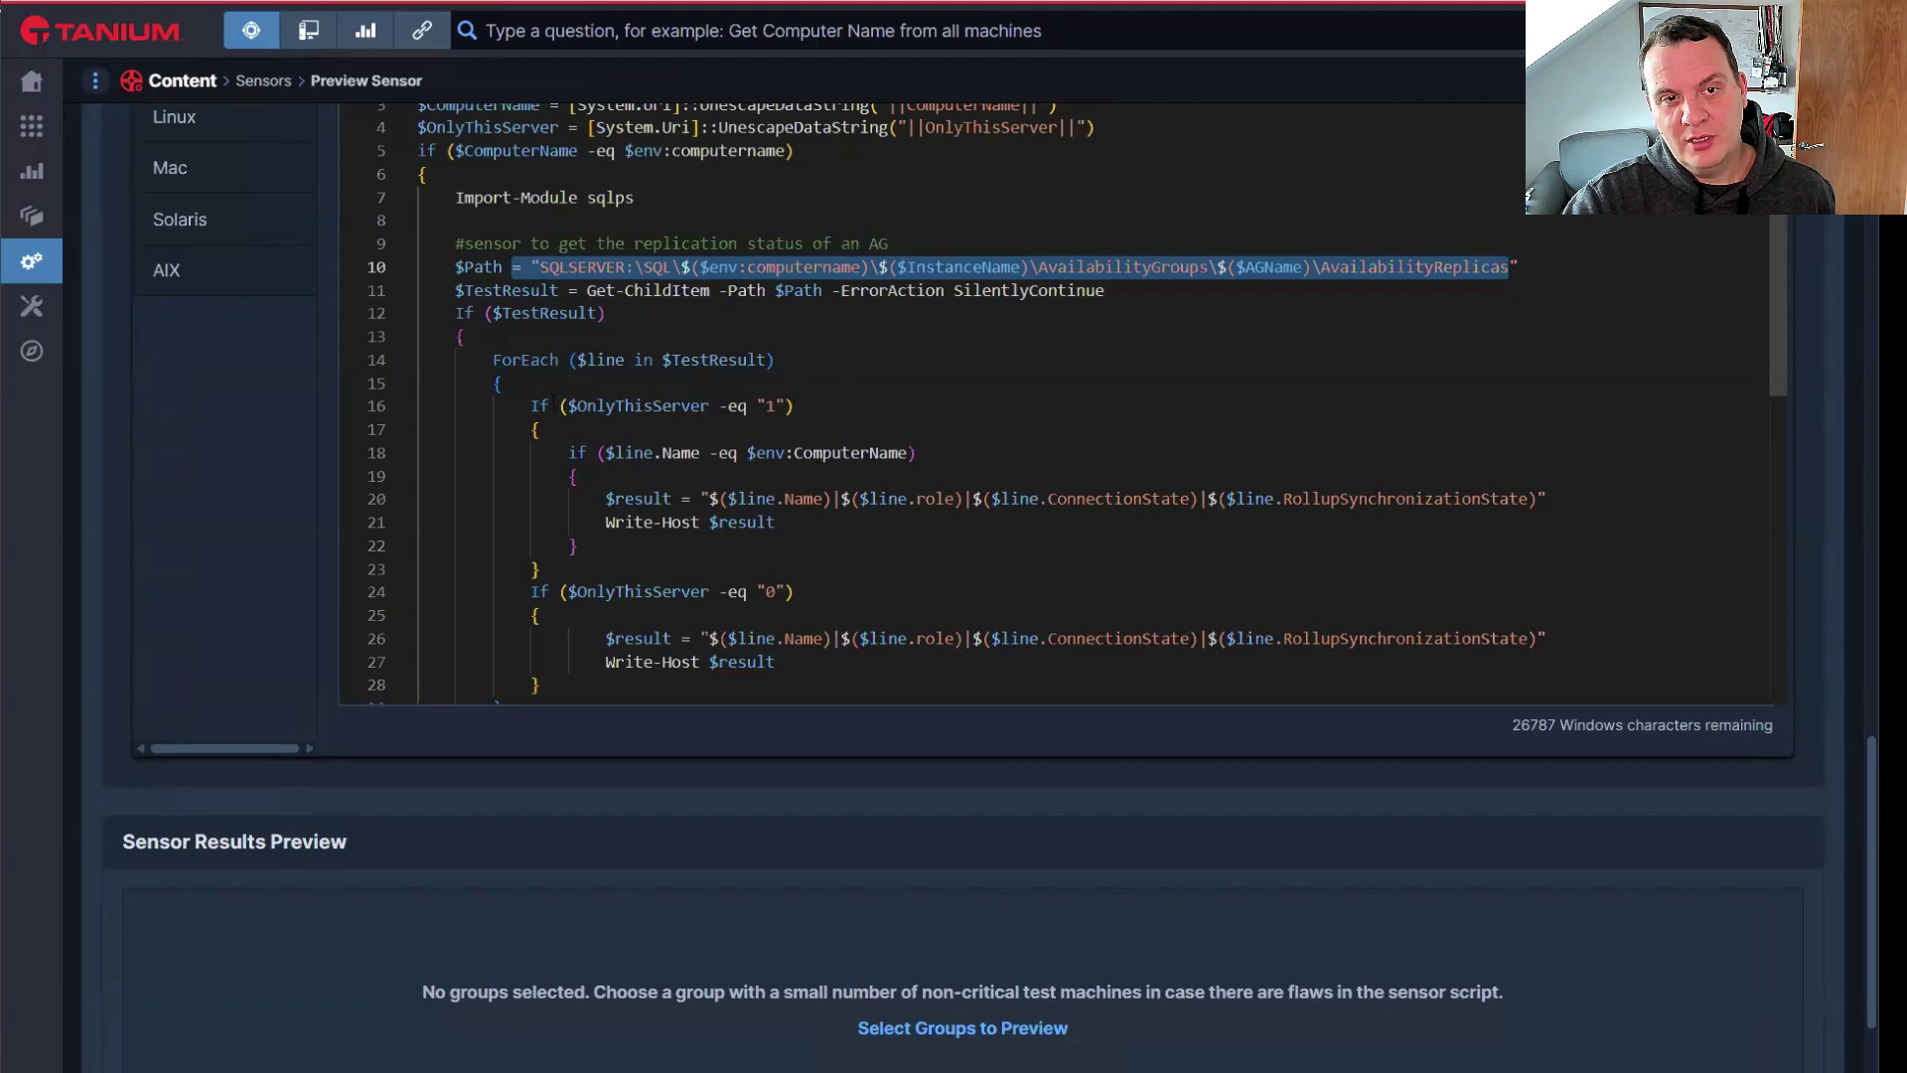
Examine the $OnlyThisServer -eq "1" condition and compare it with the "Return only this server" checkbox parameter
{"action": "left_click_drag", "start_coordinate": [533, 405], "coordinate": [791, 405]}
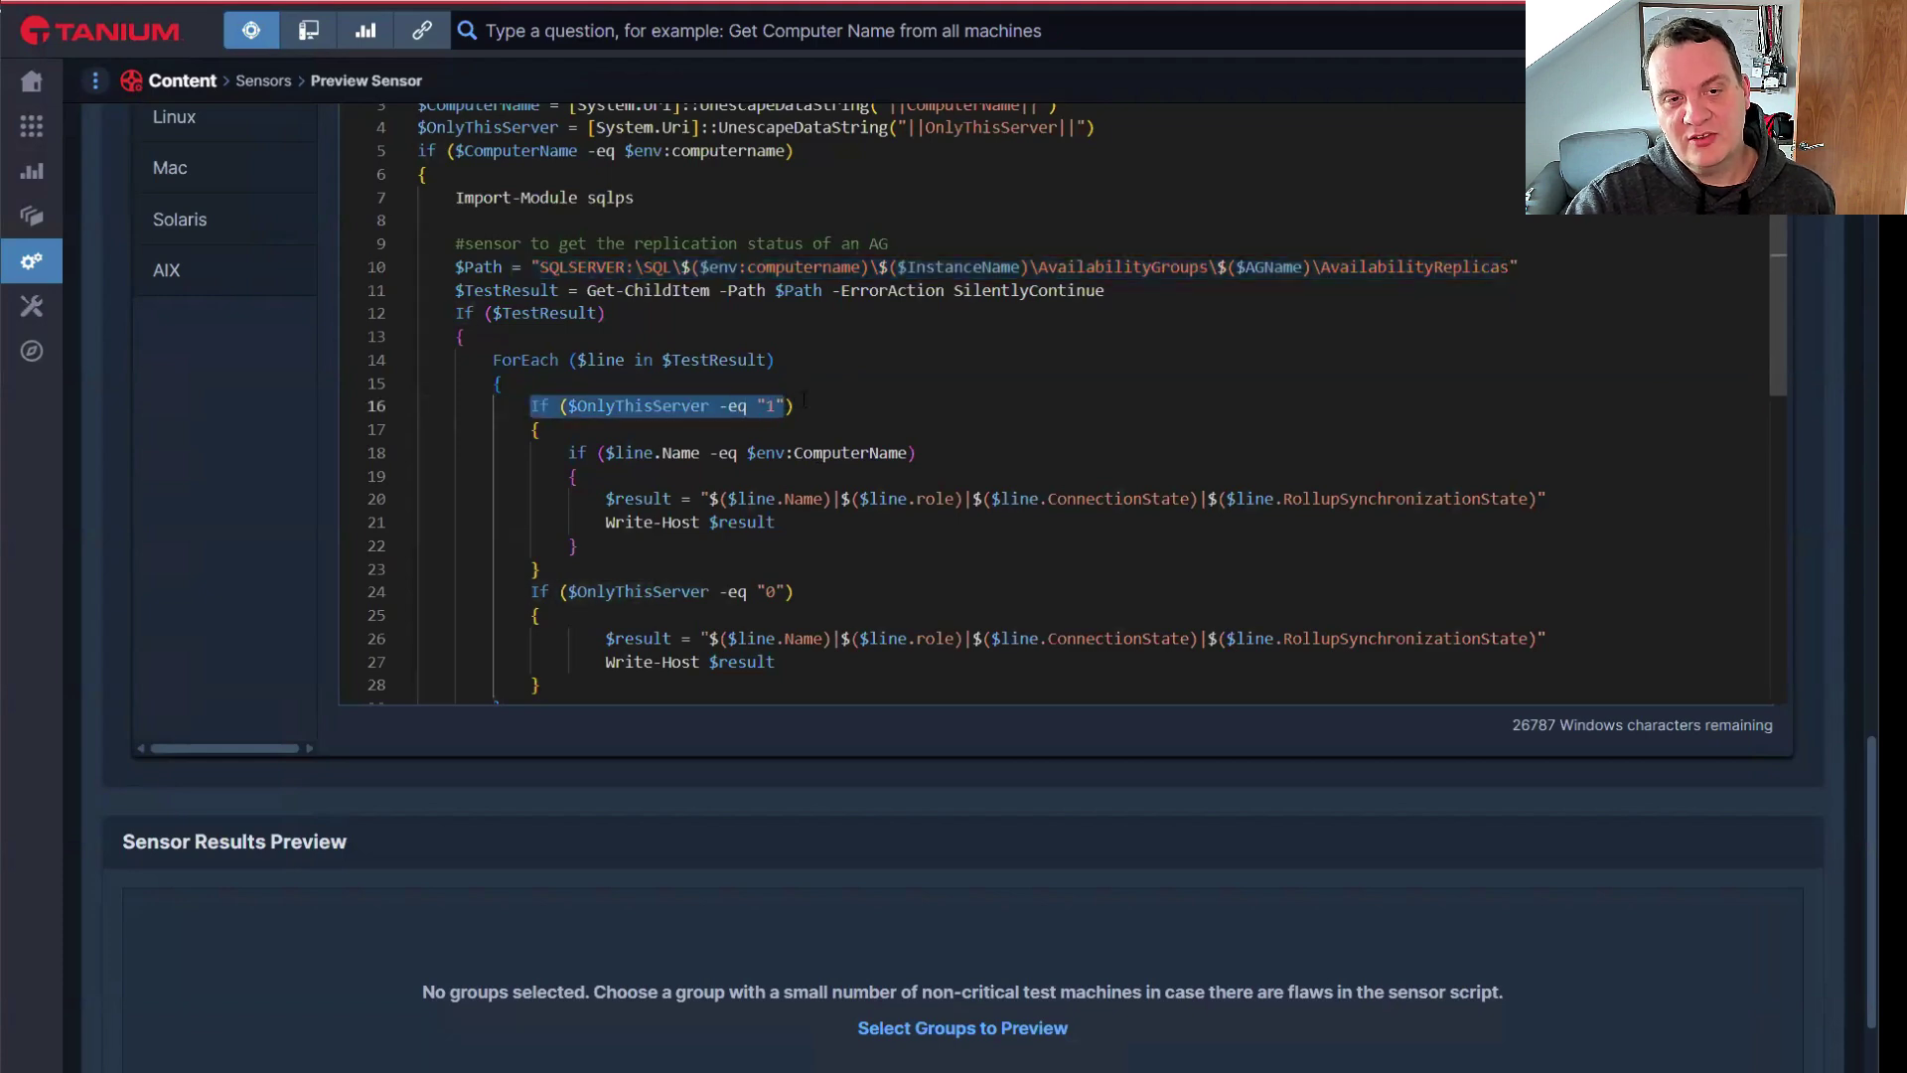
{"action": "key", "text": "Right"}
{"action": "scroll", "coordinate": [1720, 319], "scroll_direction": "up", "scroll_amount": 1}
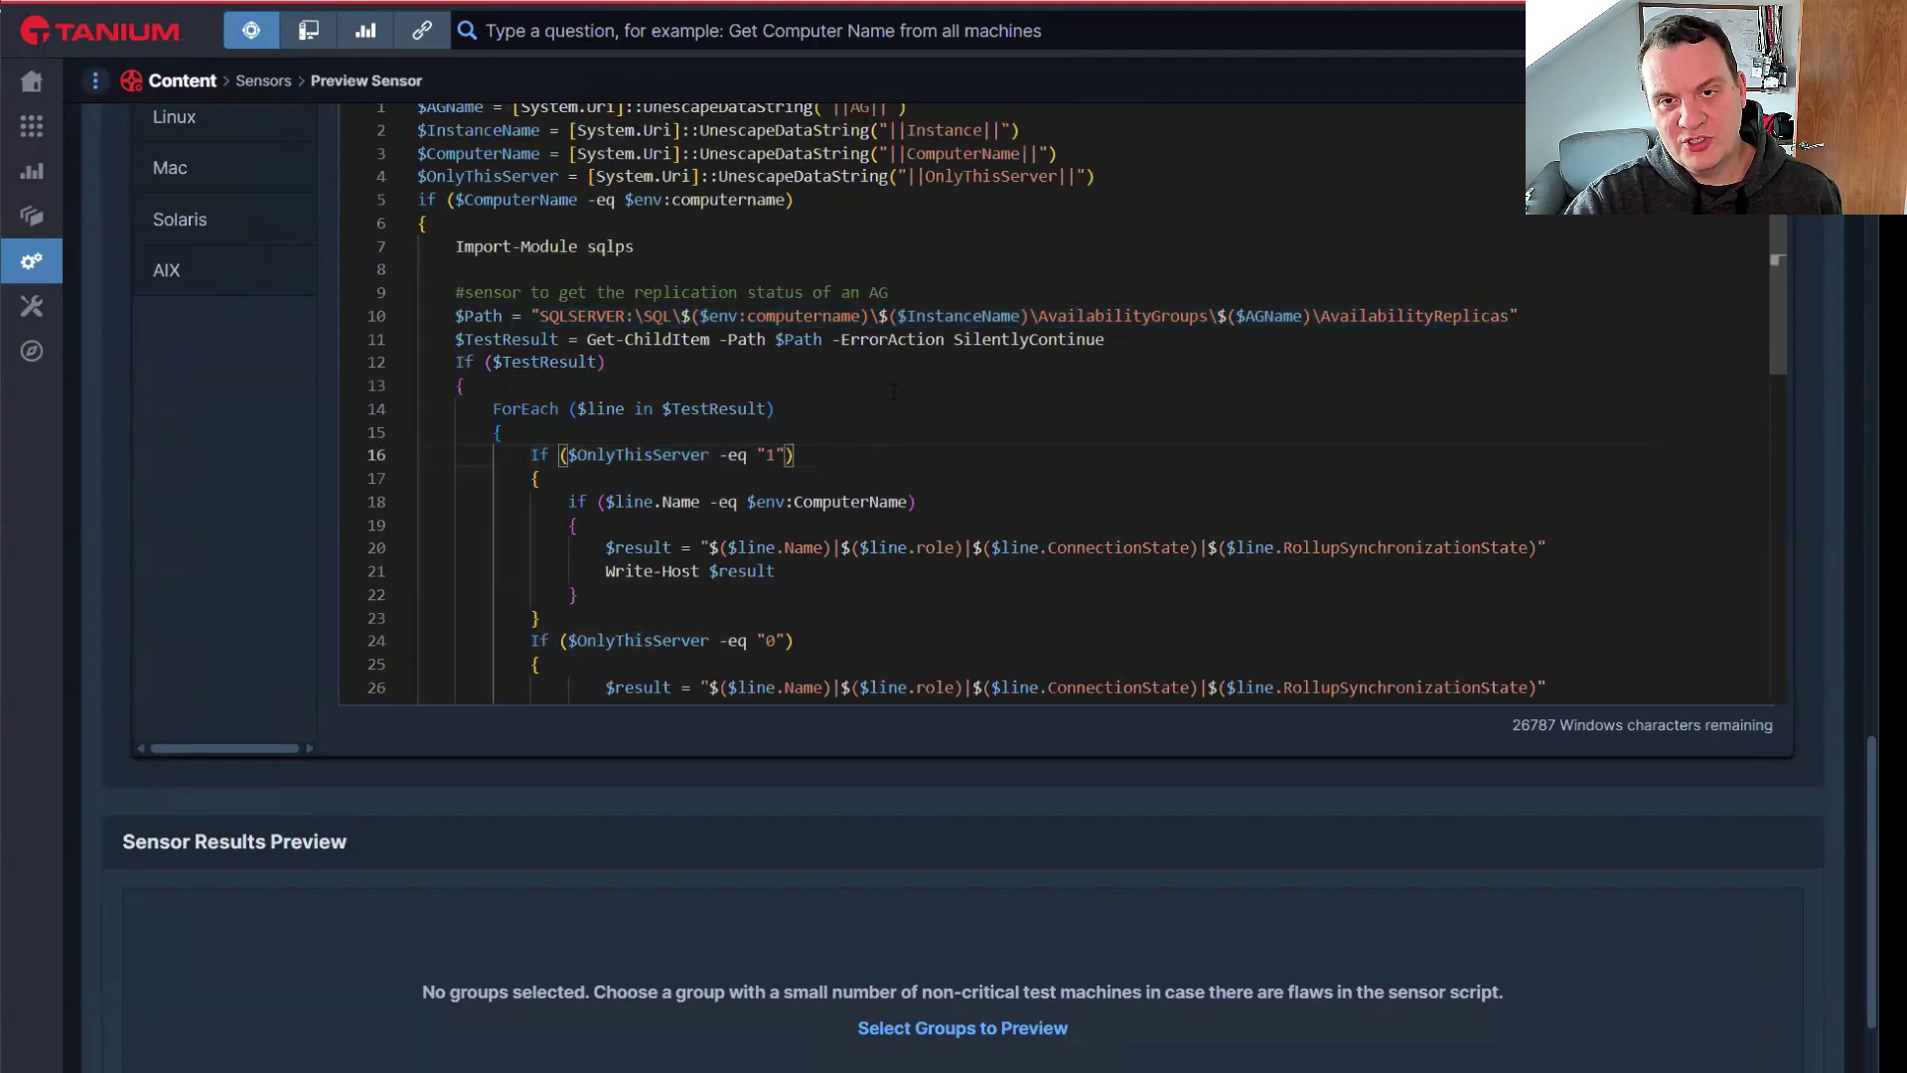
{"action": "scroll", "coordinate": [1808, 347], "scroll_direction": "up", "scroll_amount": 8}
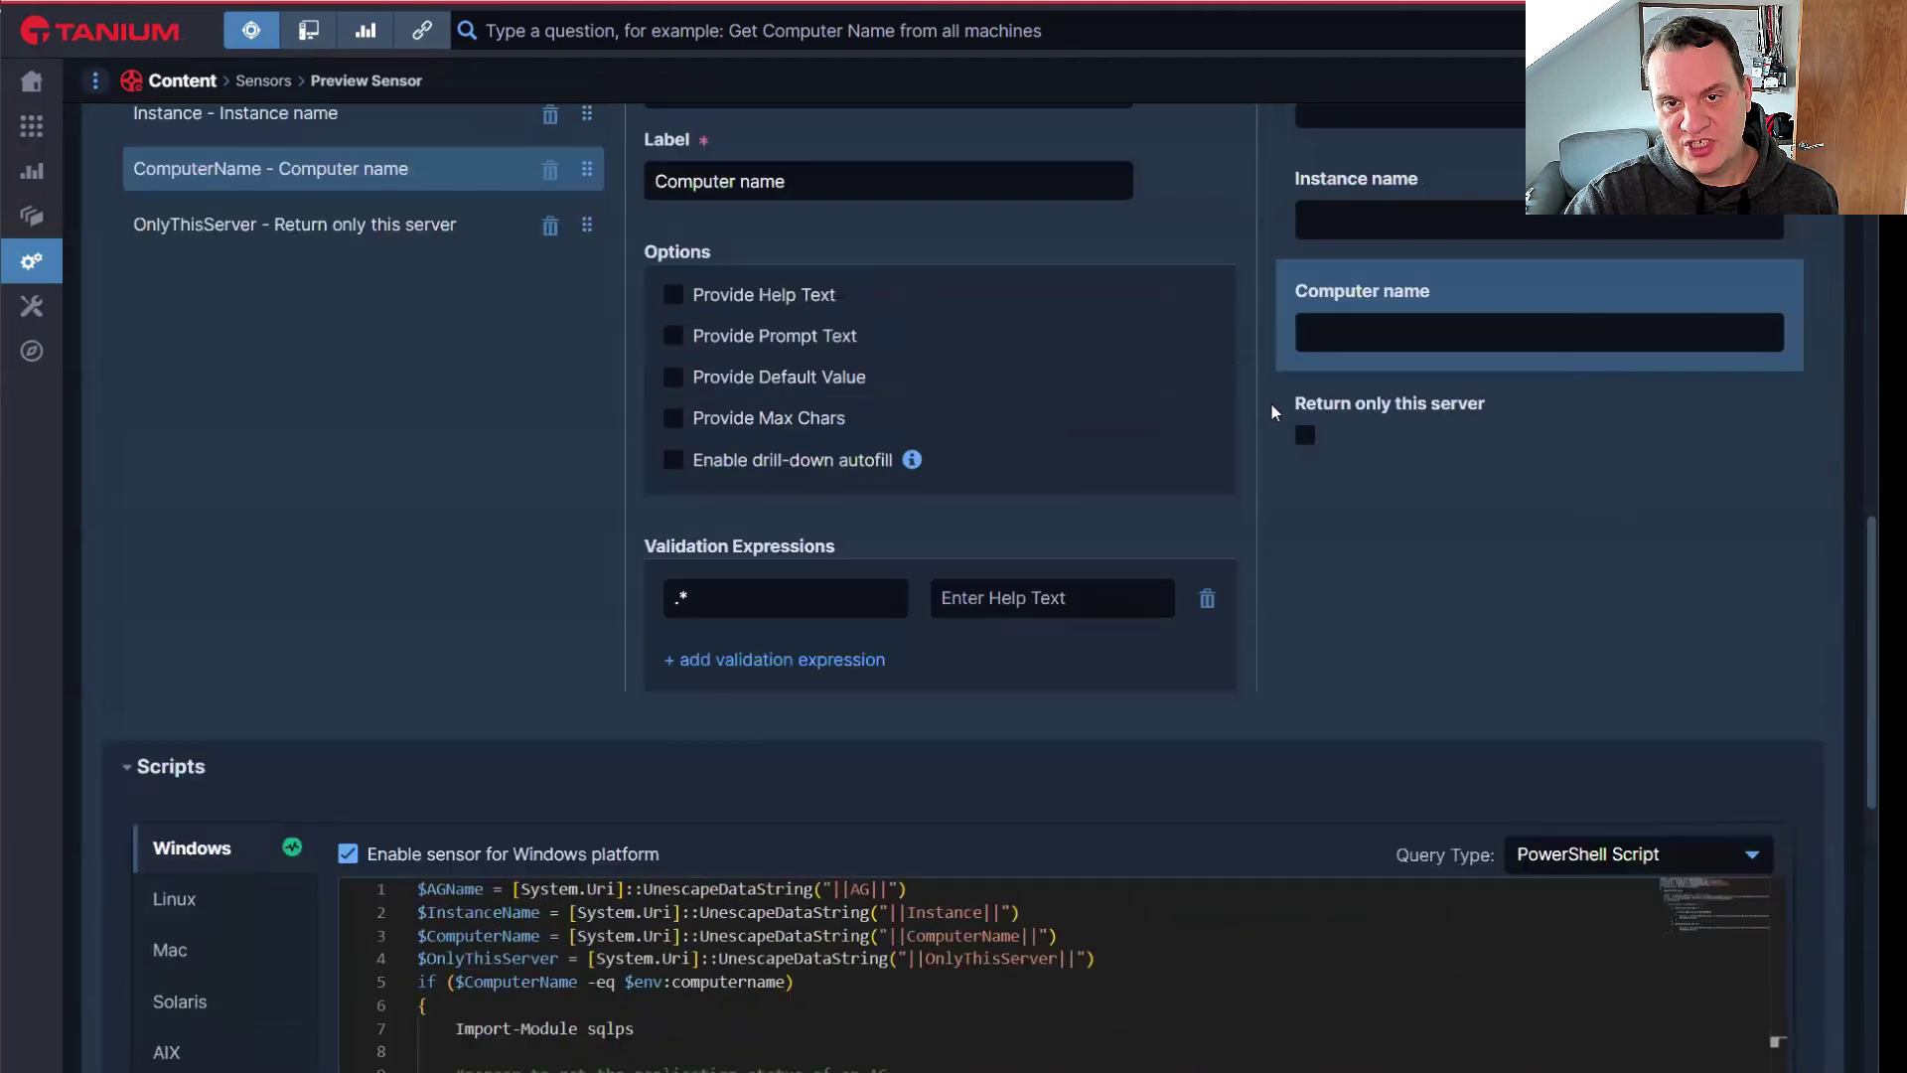
{"action": "scroll", "coordinate": [1393, 435], "scroll_direction": "down", "scroll_amount": 6}
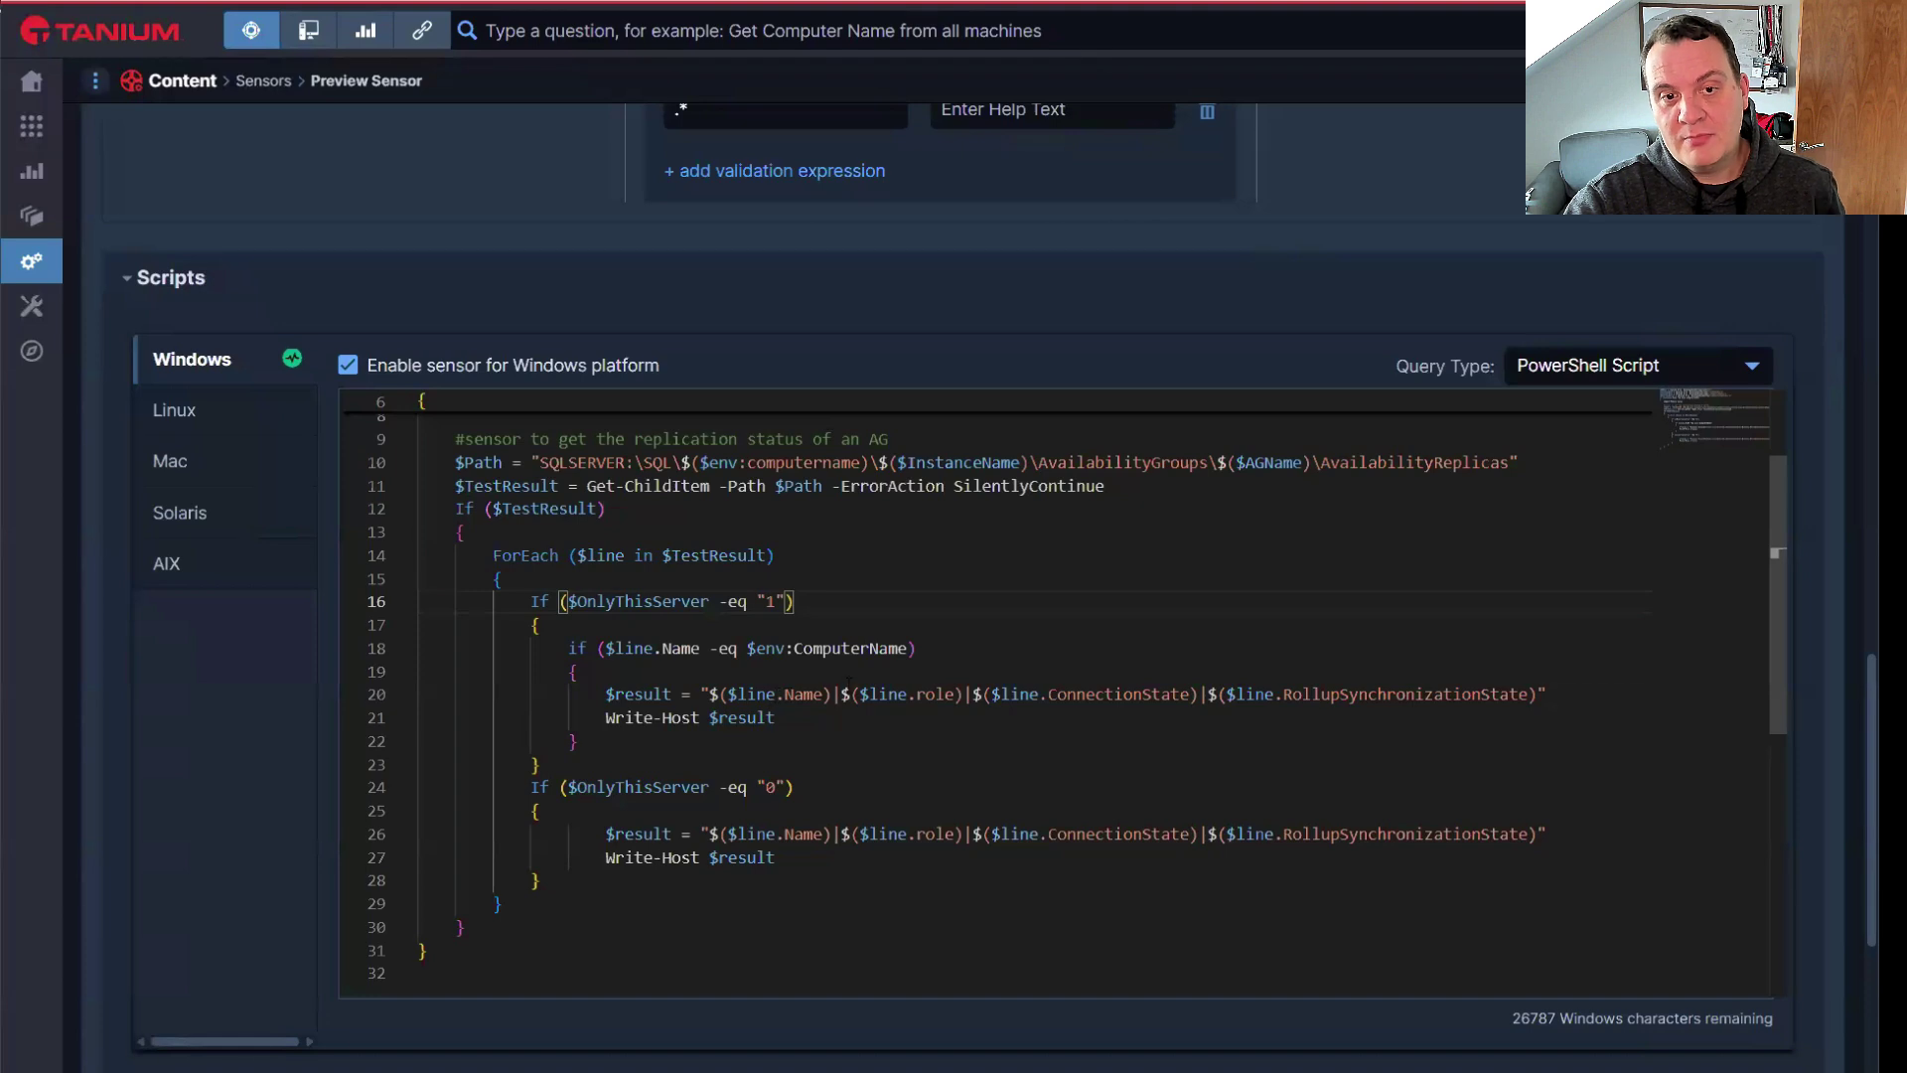
Examine how the script filters by computer name, builds the pipe-delimited $result from the replica properties and outputs it with Write-Host
{"action": "left_click_drag", "start_coordinate": [776, 694], "coordinate": [1182, 693]}
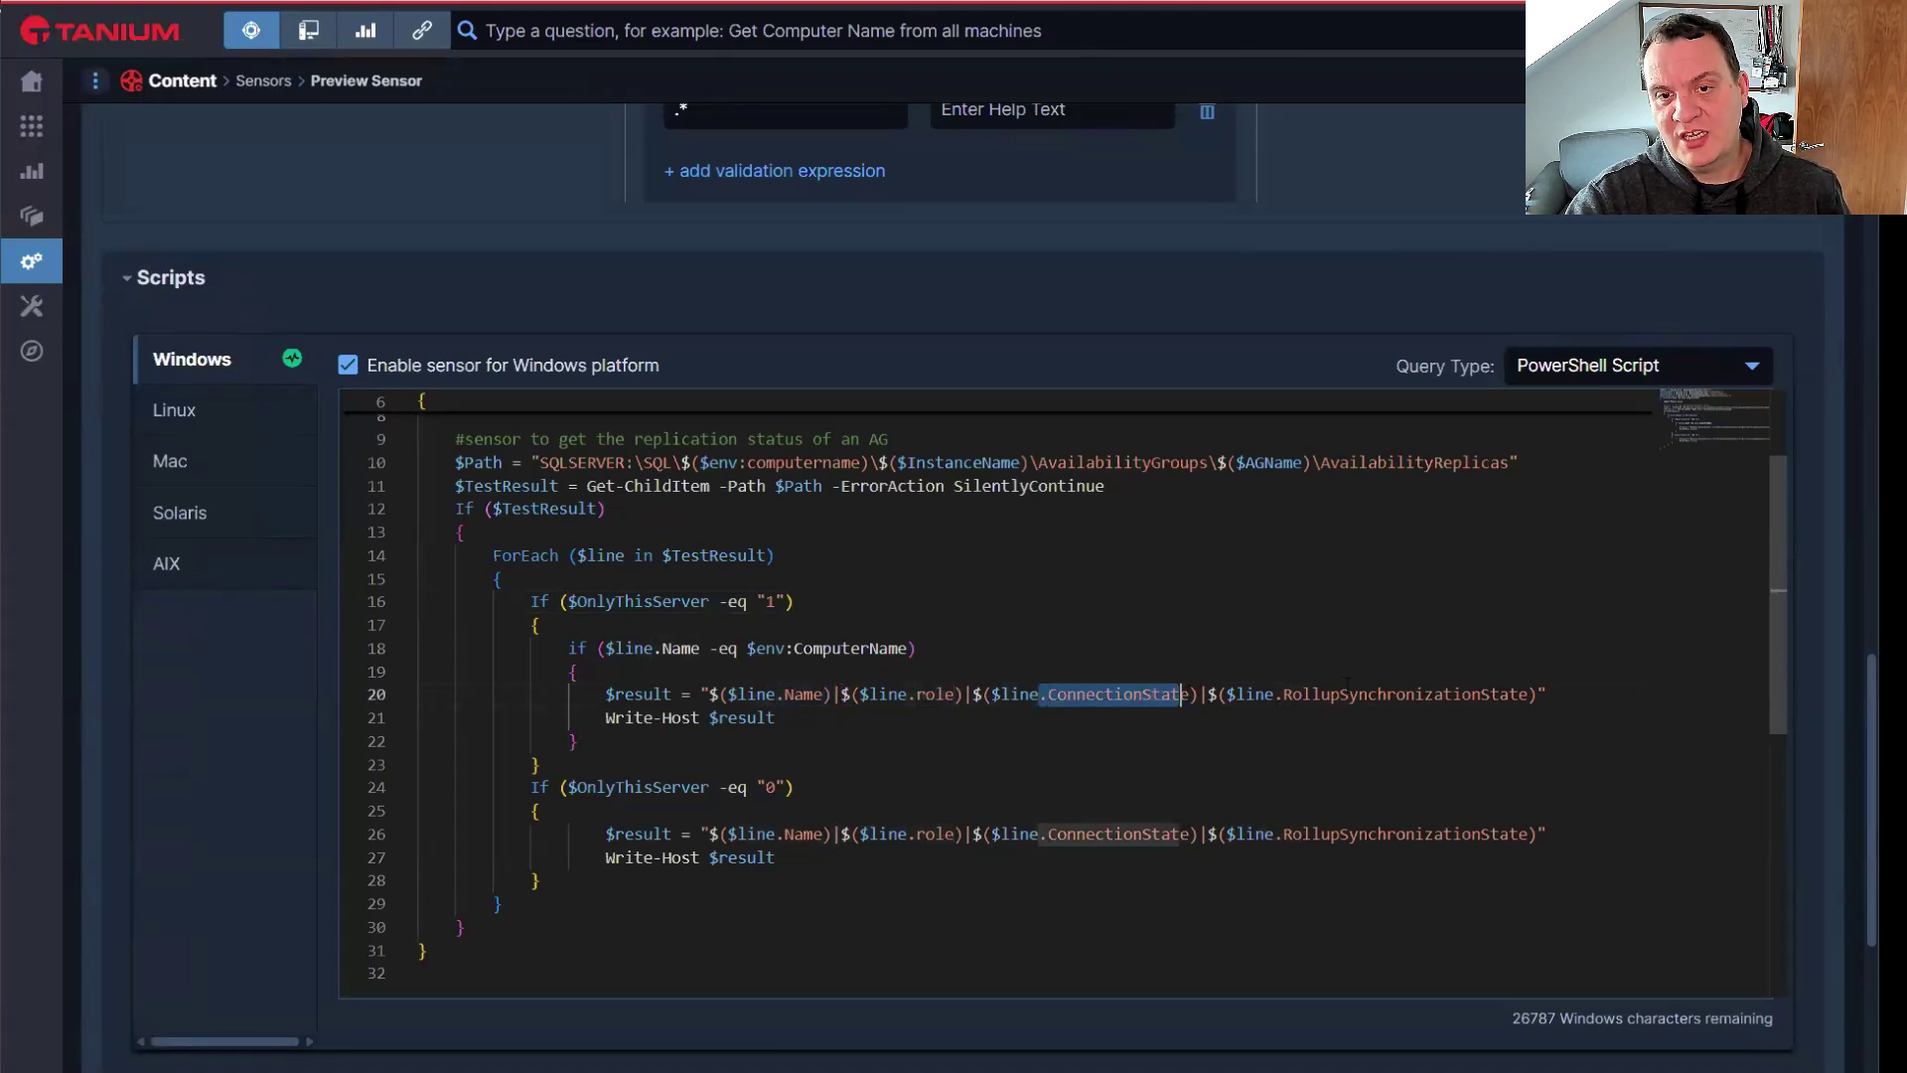
{"action": "left_click", "coordinate": [1445, 693]}
{"action": "left_click_drag", "start_coordinate": [1446, 694], "coordinate": [417, 694]}
{"action": "left_click", "coordinate": [1492, 693]}
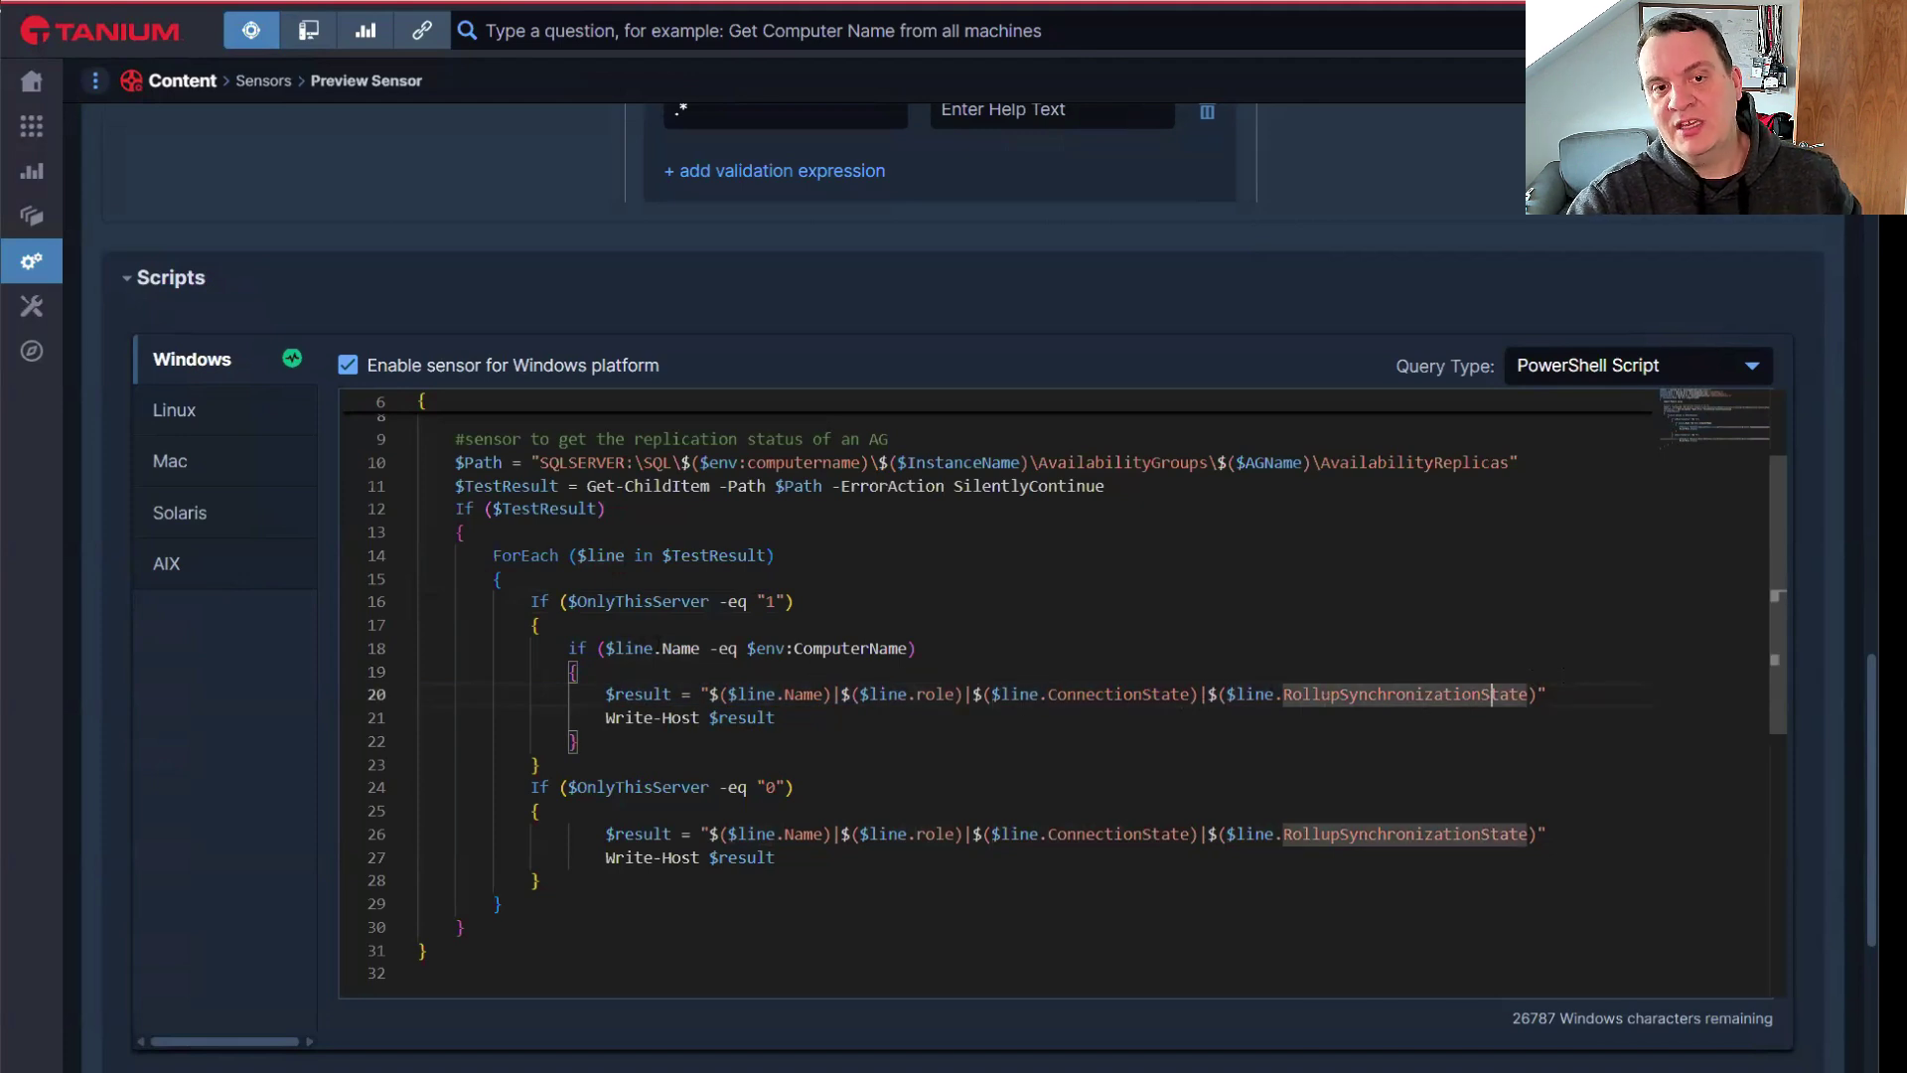
{"action": "left_click_drag", "start_coordinate": [608, 648], "coordinate": [916, 648]}
{"action": "left_click", "coordinate": [834, 694]}
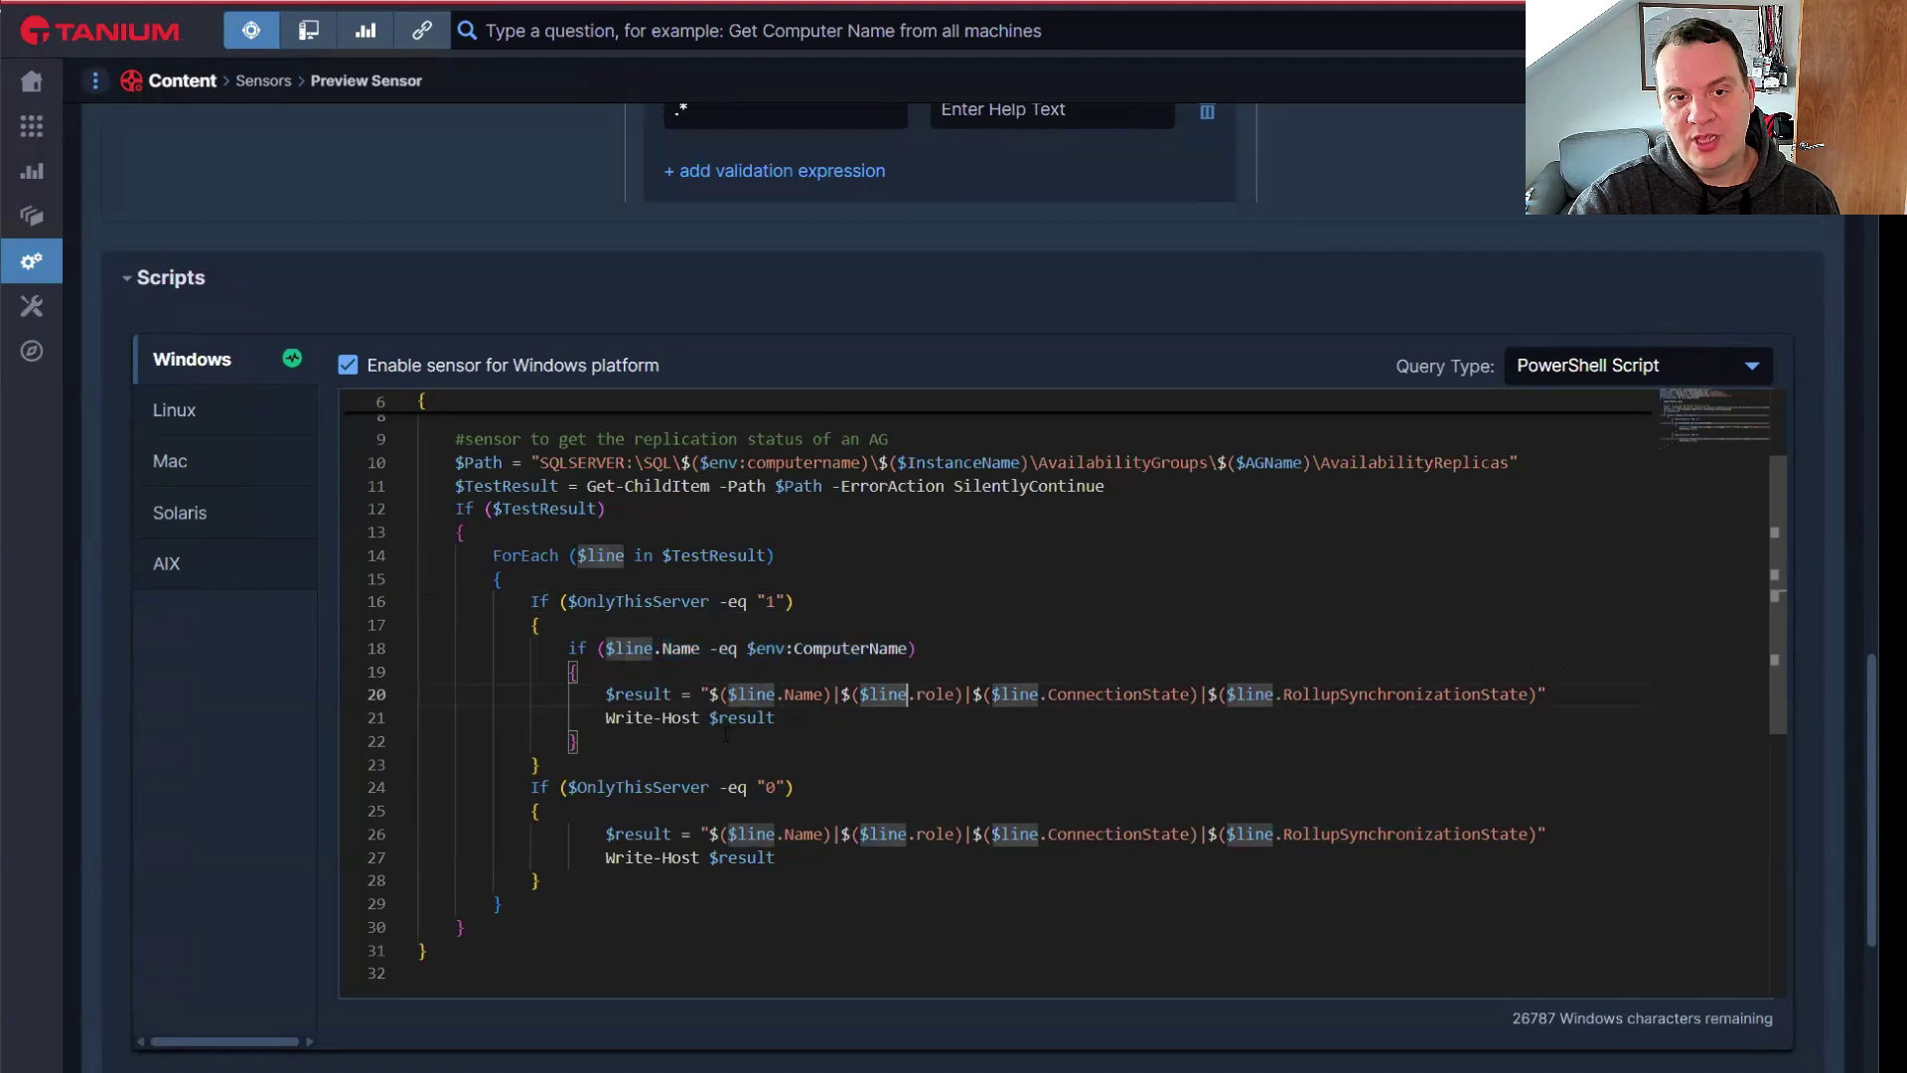
{"action": "left_click_drag", "start_coordinate": [783, 717], "coordinate": [606, 718]}
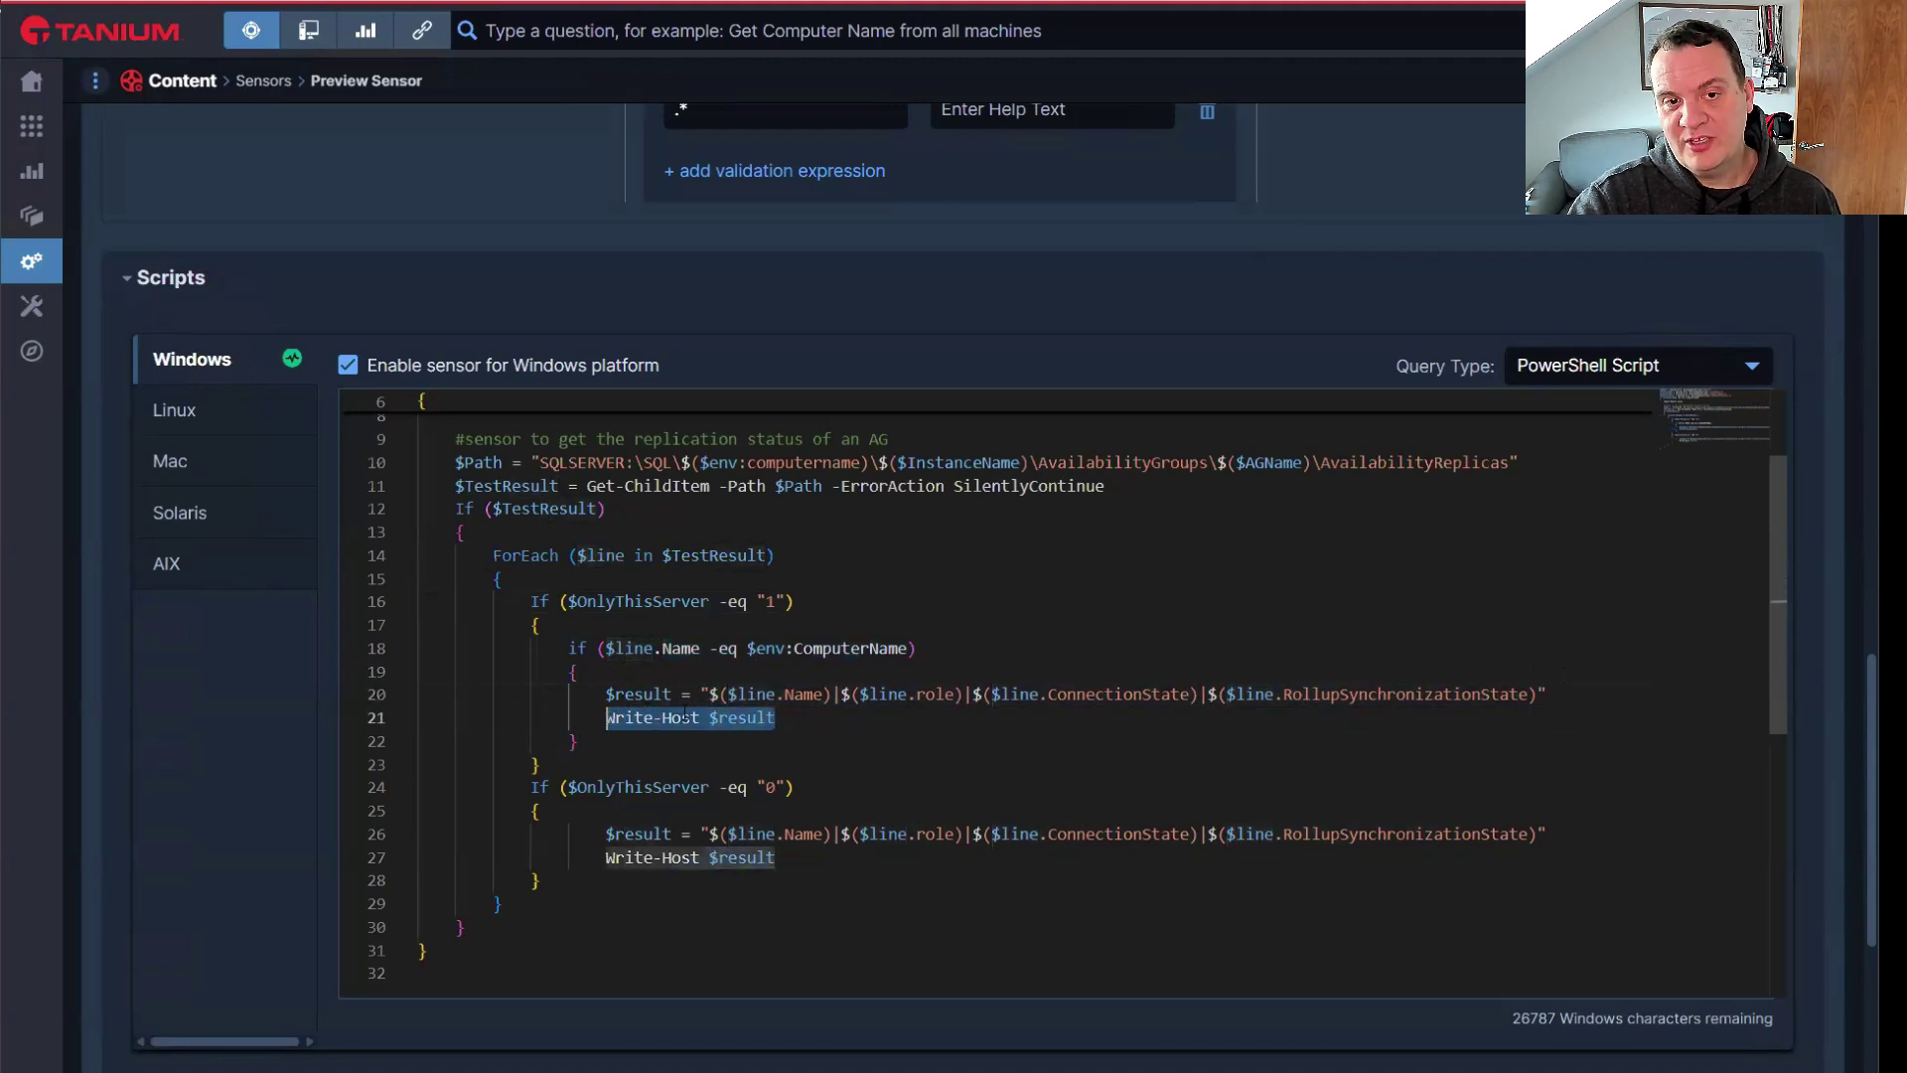
{"action": "left_click", "coordinate": [830, 719]}
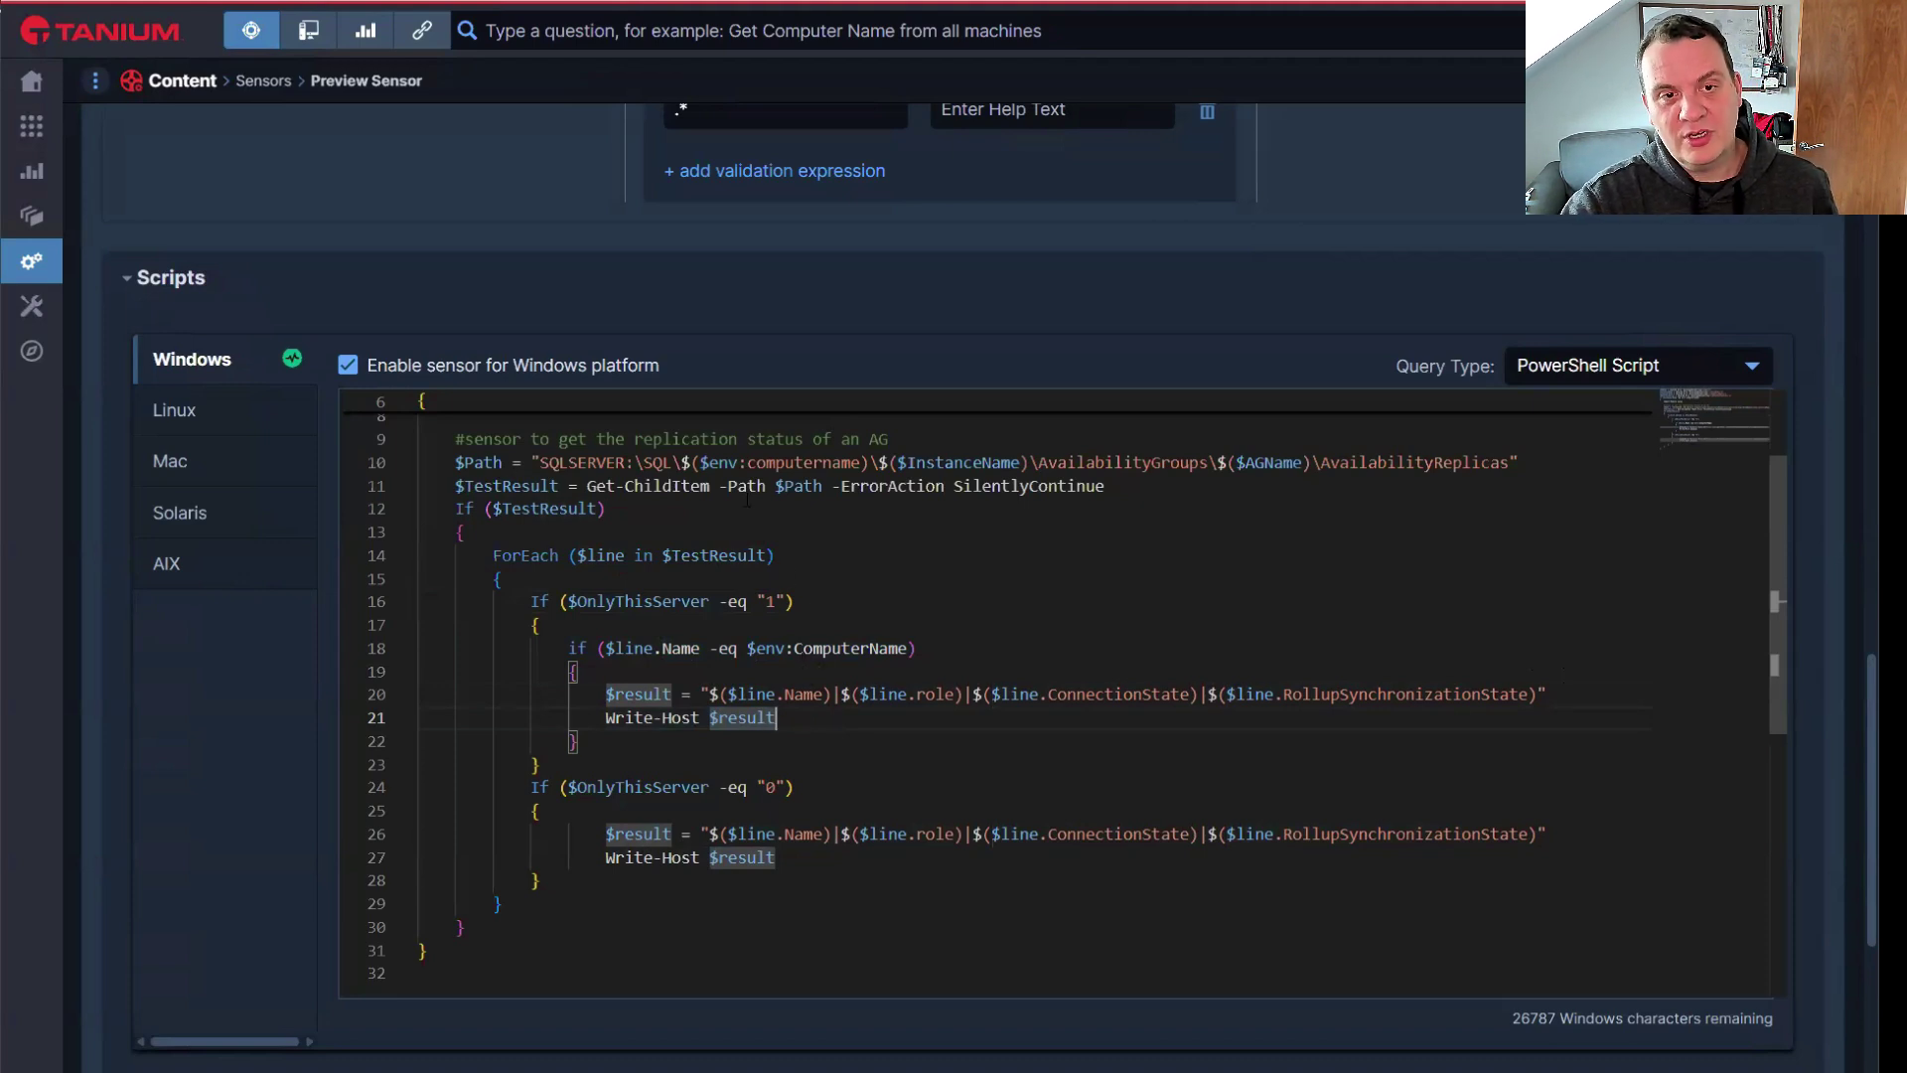
Recheck the script's $Path and Get-ChildItem lines against the $result string and the Write-Host line that outputs it
{"action": "scroll", "coordinate": [876, 593], "scroll_direction": "up", "scroll_amount": 1}
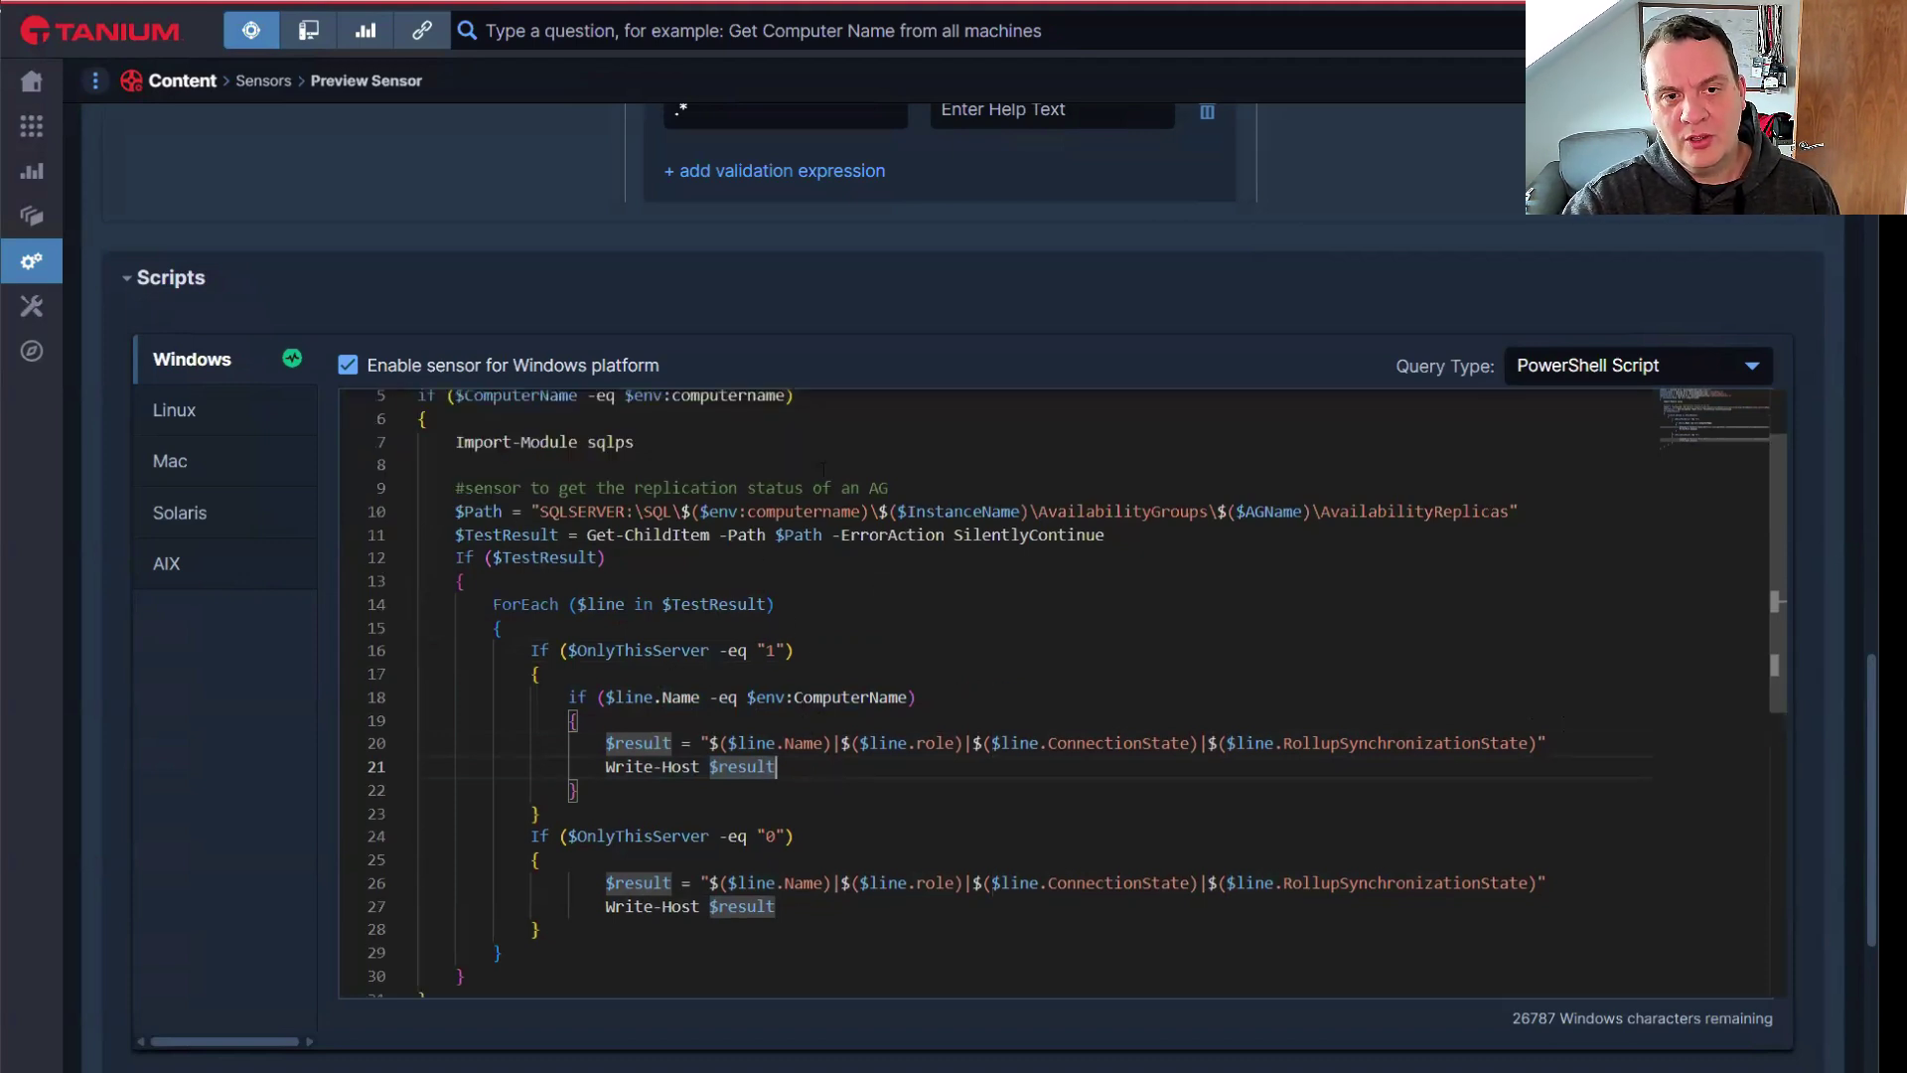
{"action": "left_click_drag", "start_coordinate": [1125, 534], "coordinate": [401, 515]}
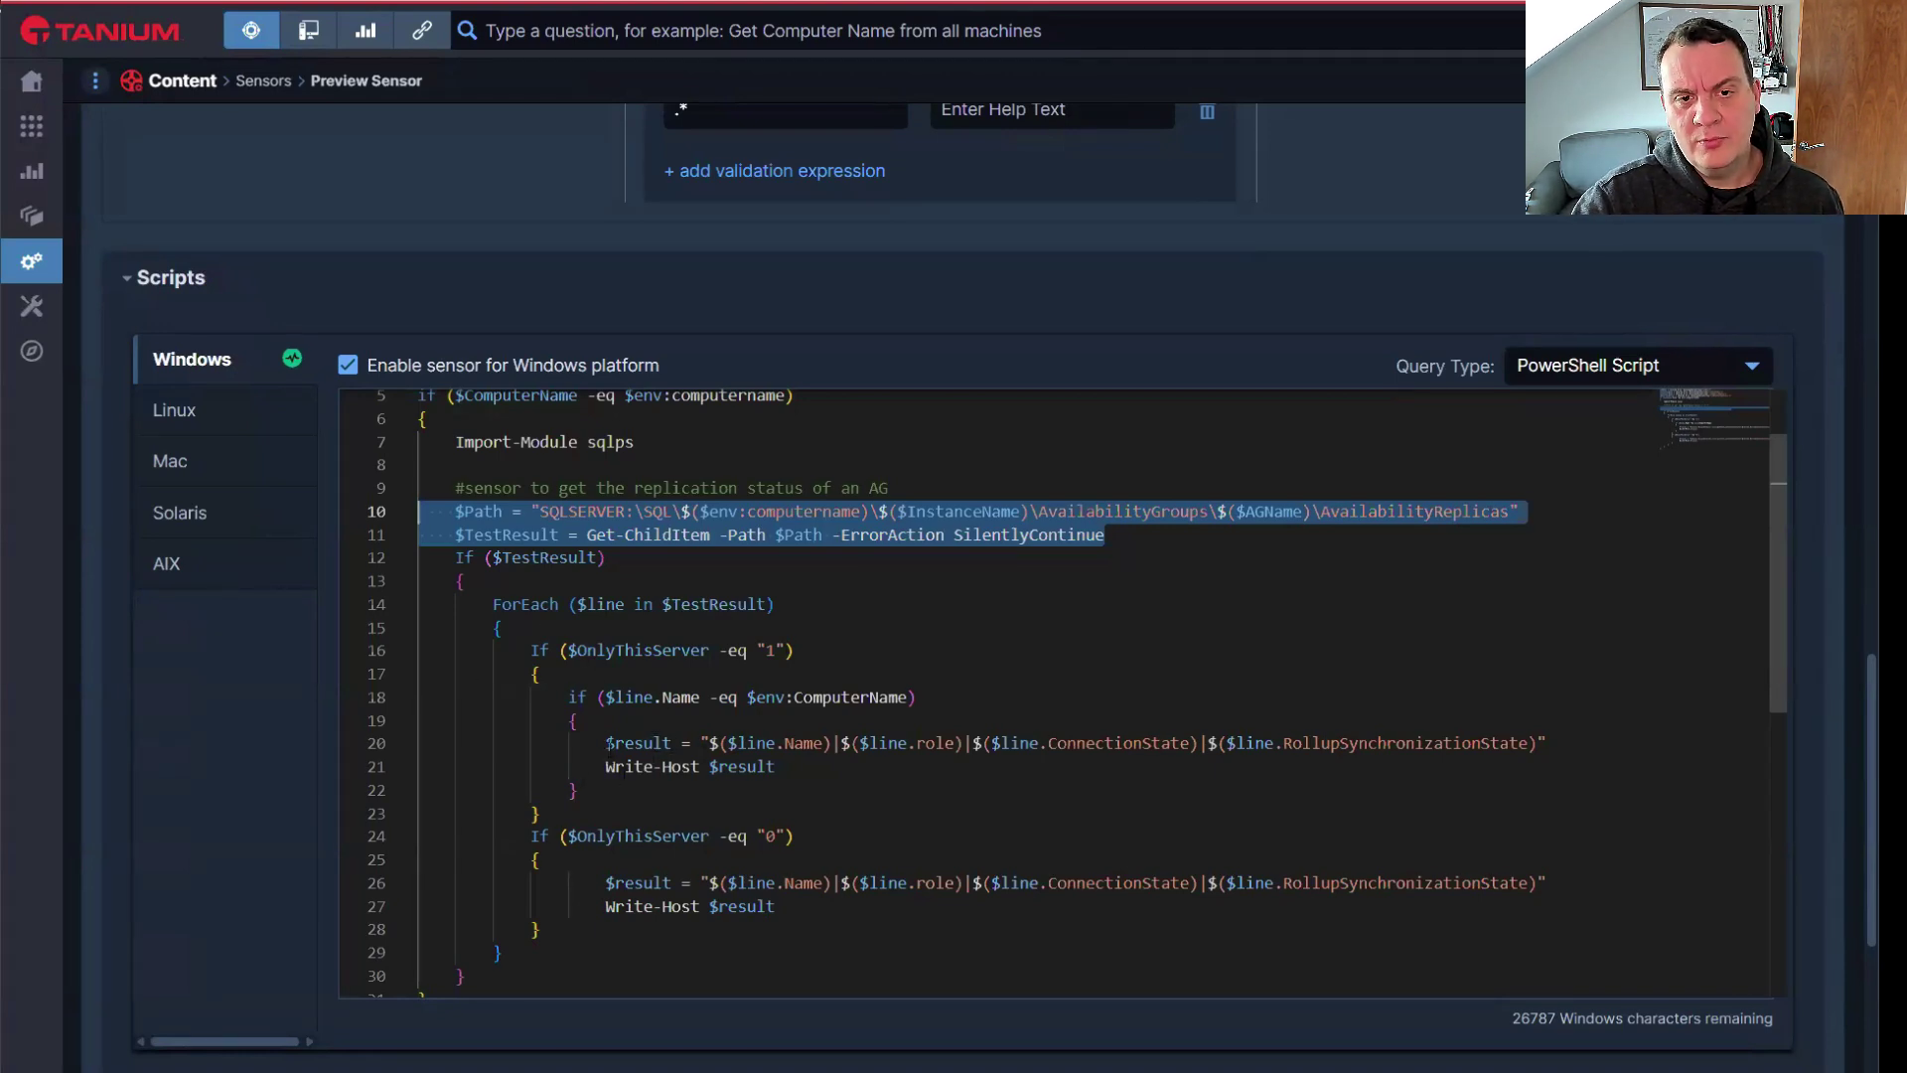
{"action": "left_click_drag", "start_coordinate": [605, 743], "coordinate": [1548, 743]}
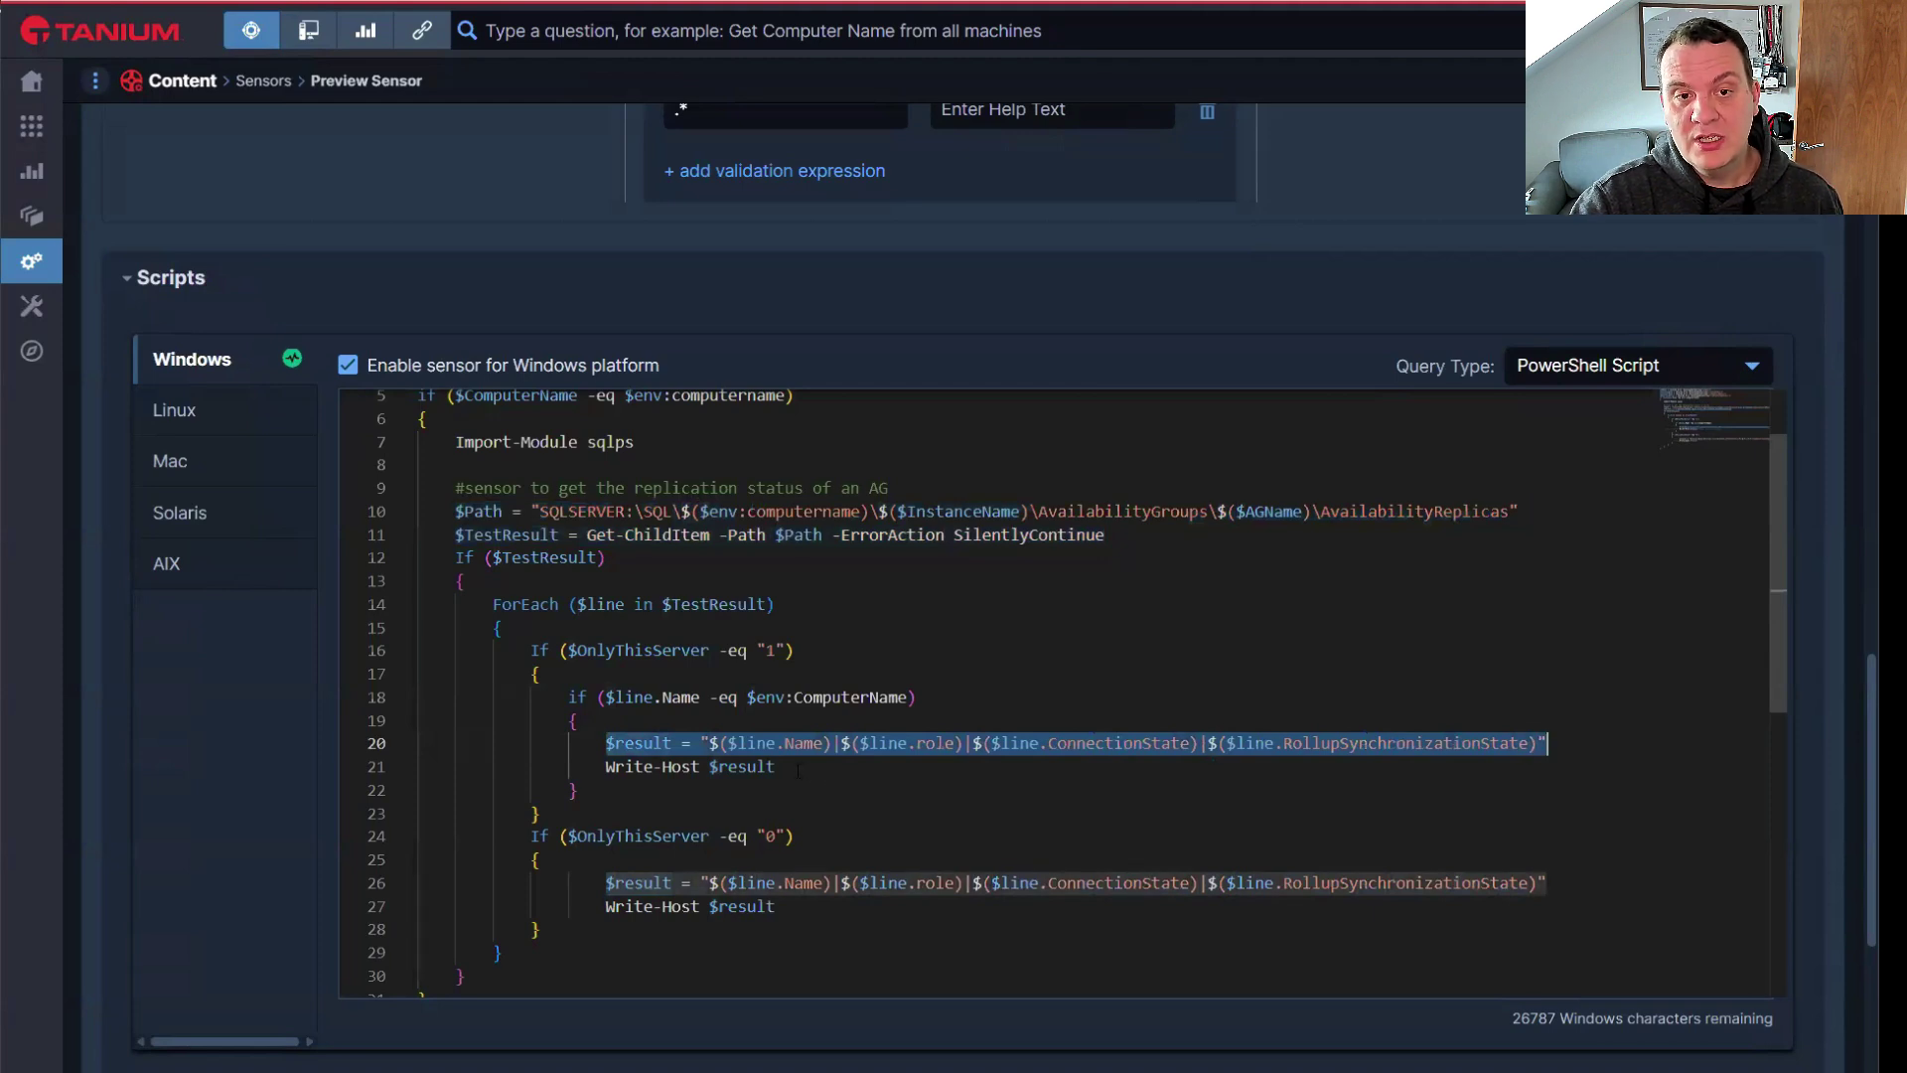
{"action": "left_click_drag", "start_coordinate": [797, 769], "coordinate": [616, 767]}
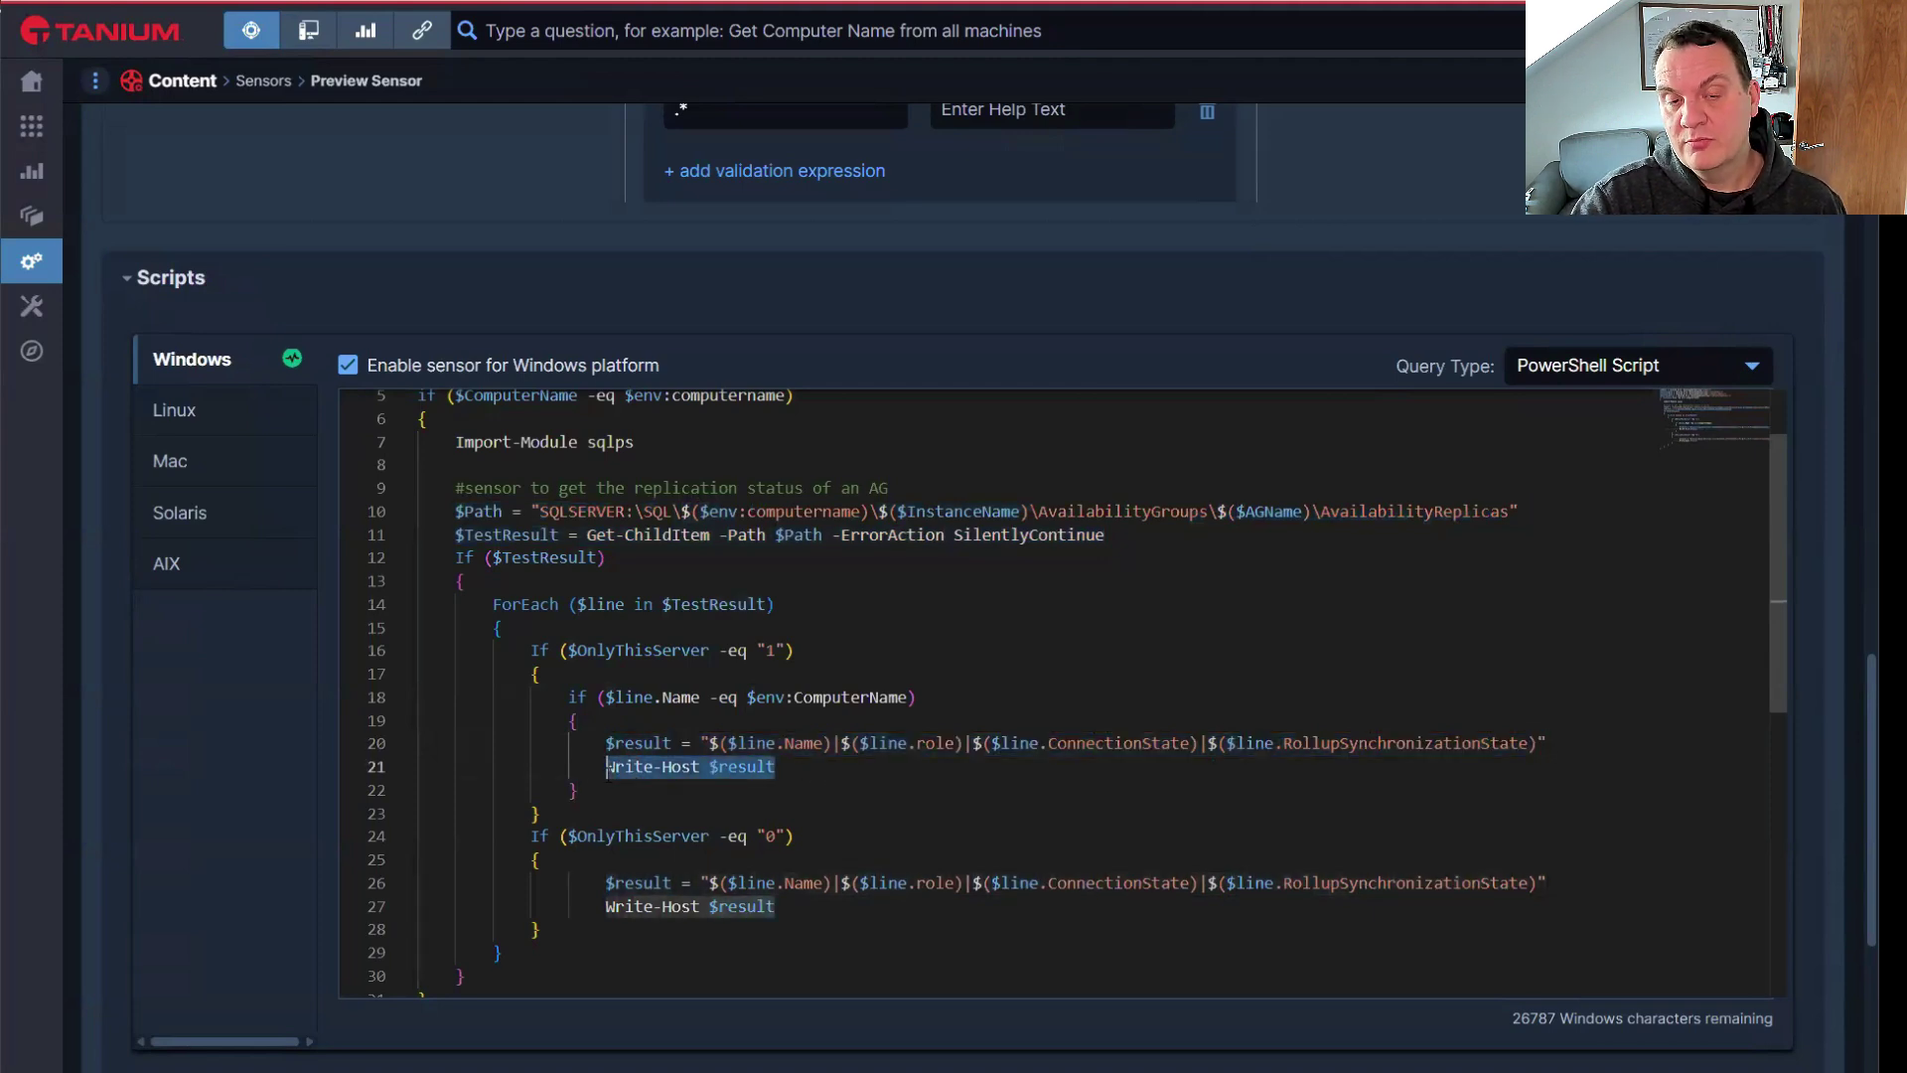
{"action": "left_click", "coordinate": [710, 768]}
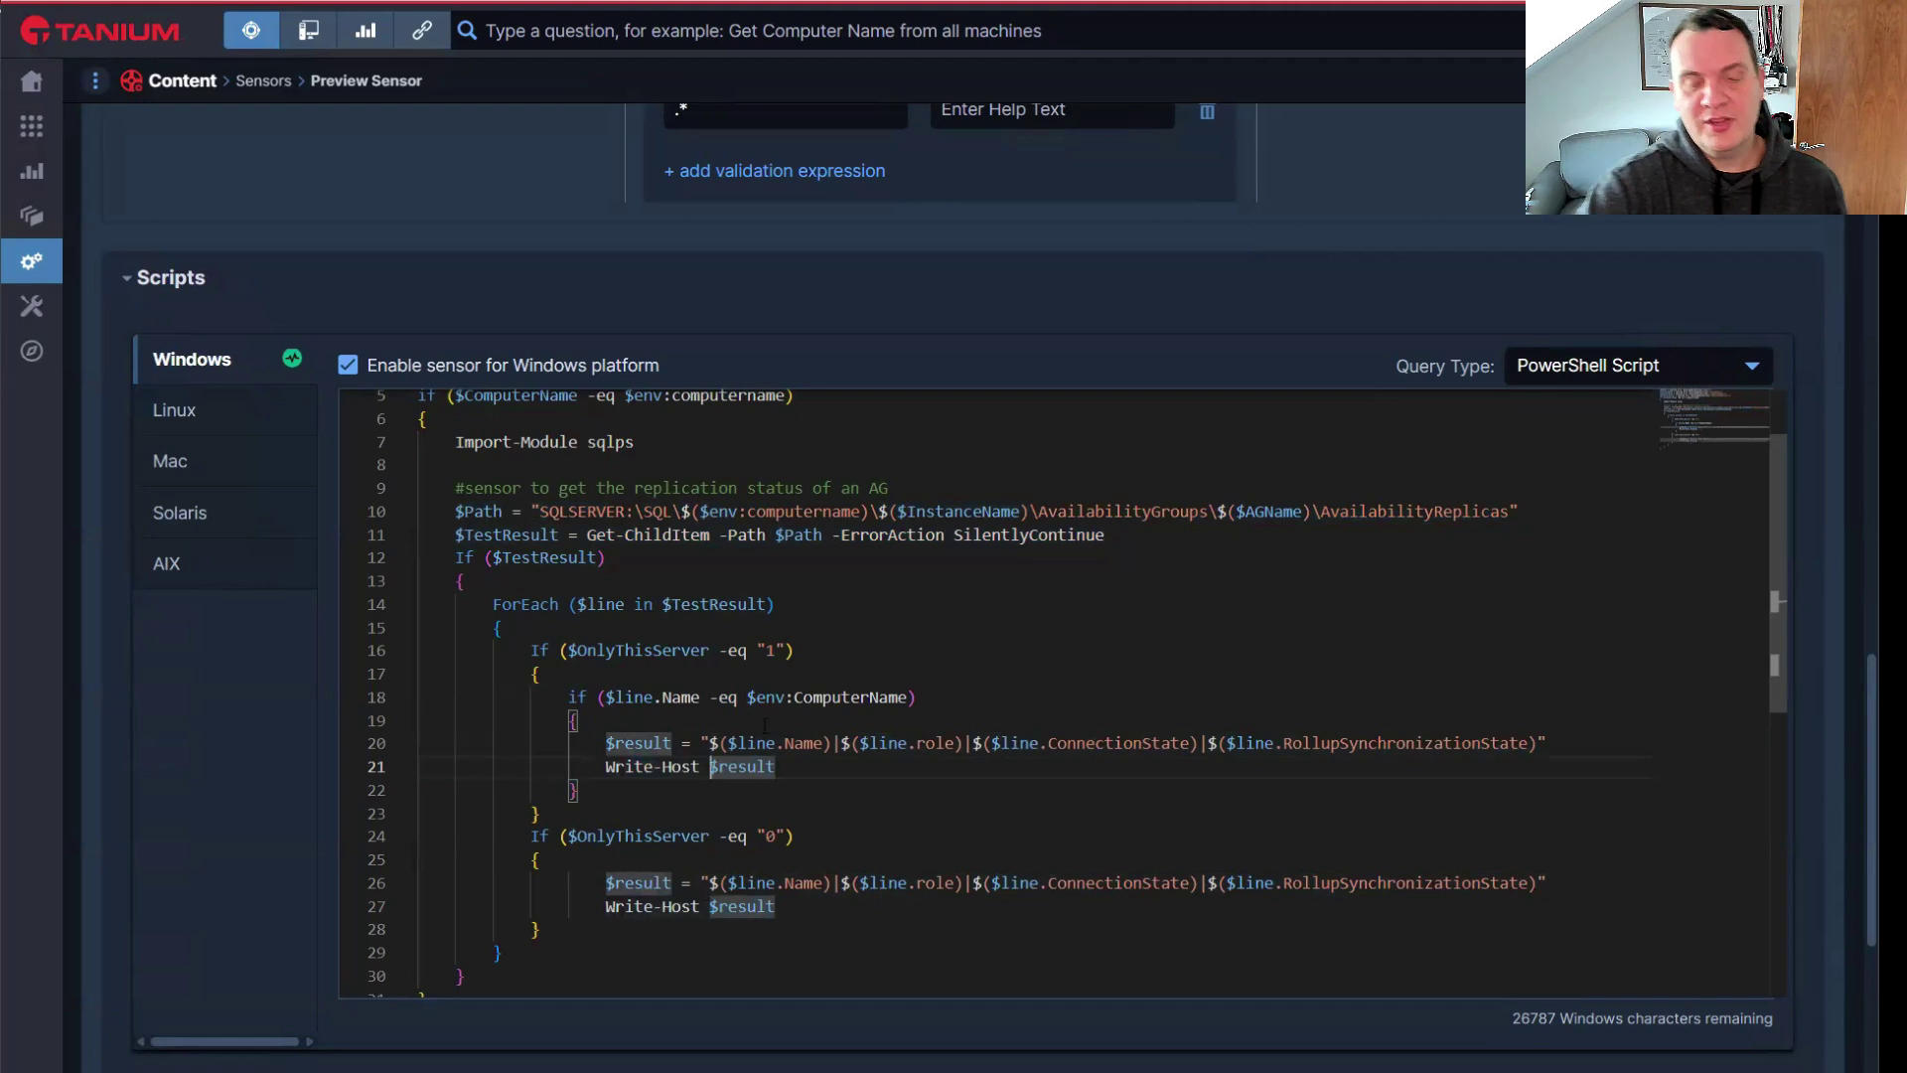
{"action": "scroll", "coordinate": [765, 725], "scroll_direction": "up", "scroll_amount": 2}
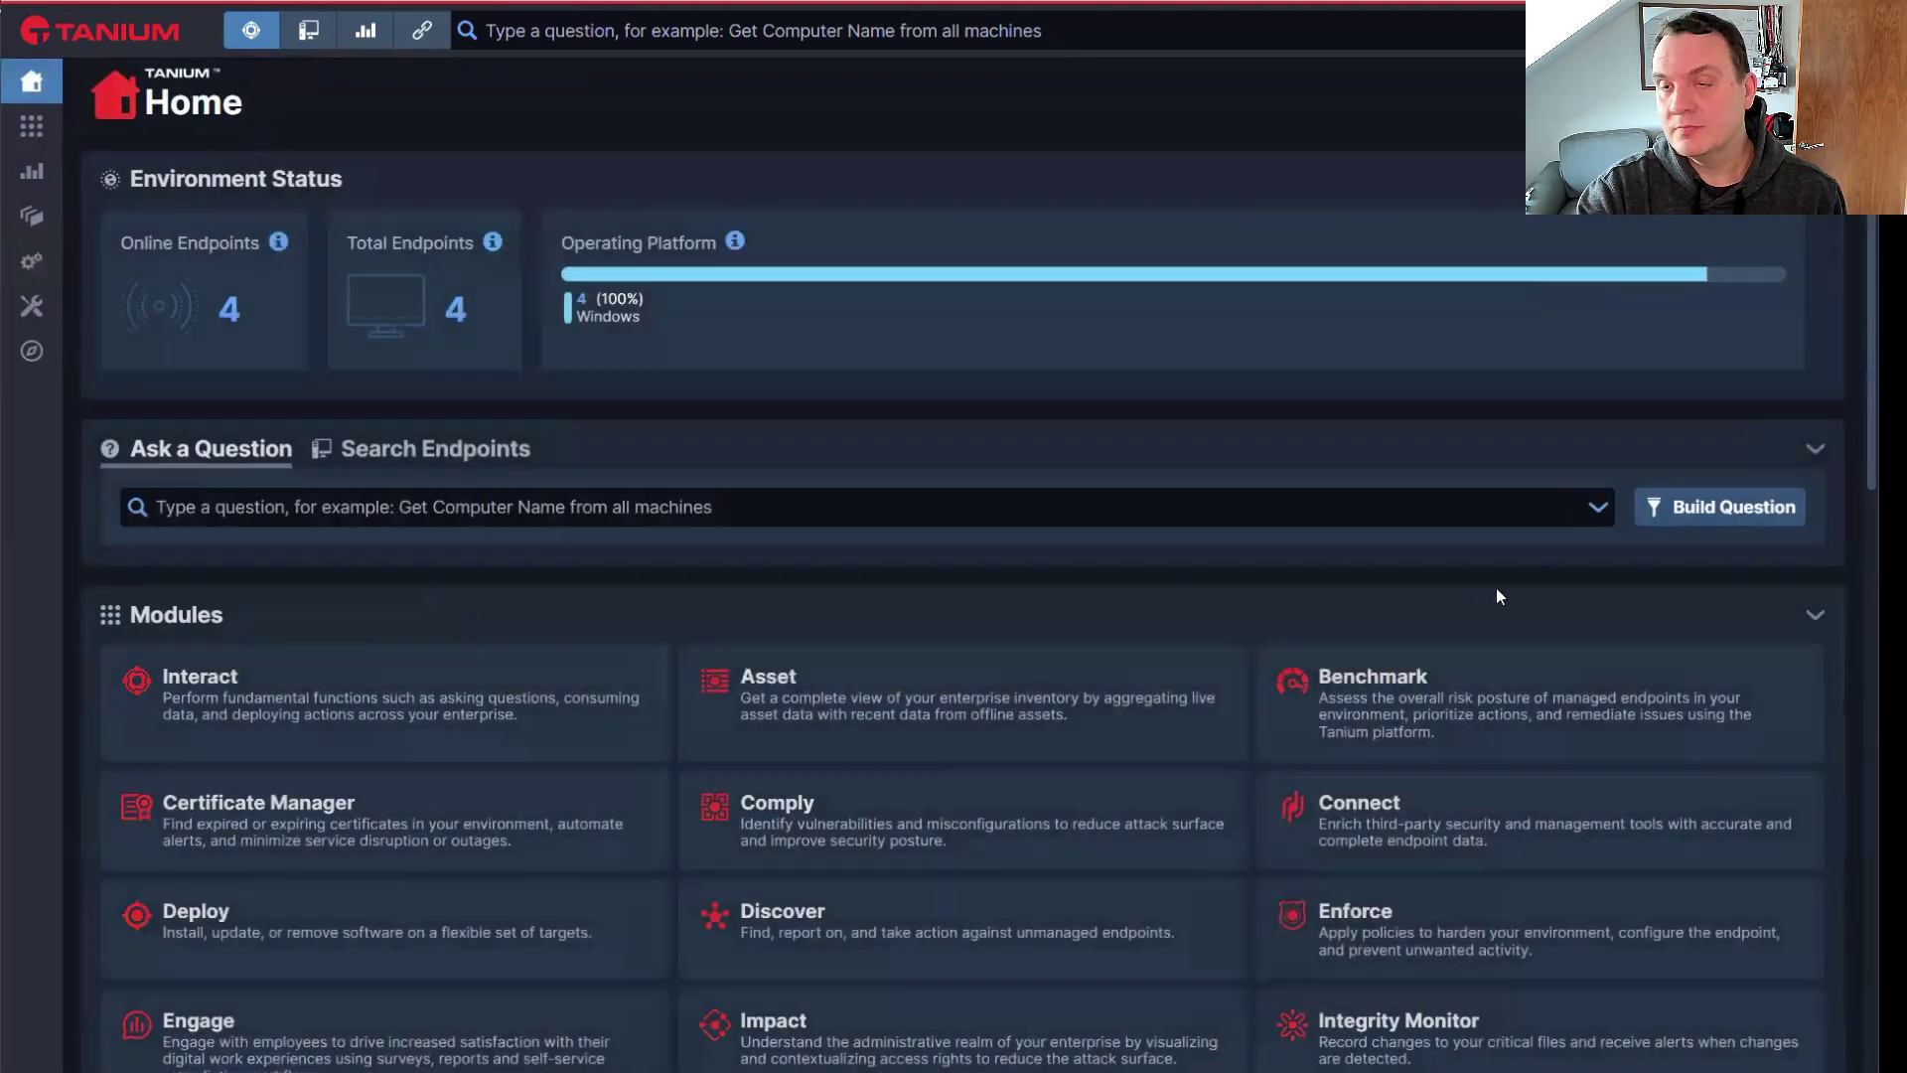
Open the Patch module from the home page and view its Patches and Patch Lists pages
{"action": "scroll", "coordinate": [1494, 592], "scroll_direction": "down", "scroll_amount": 2}
{"action": "scroll", "coordinate": [1214, 618], "scroll_direction": "down", "scroll_amount": 1}
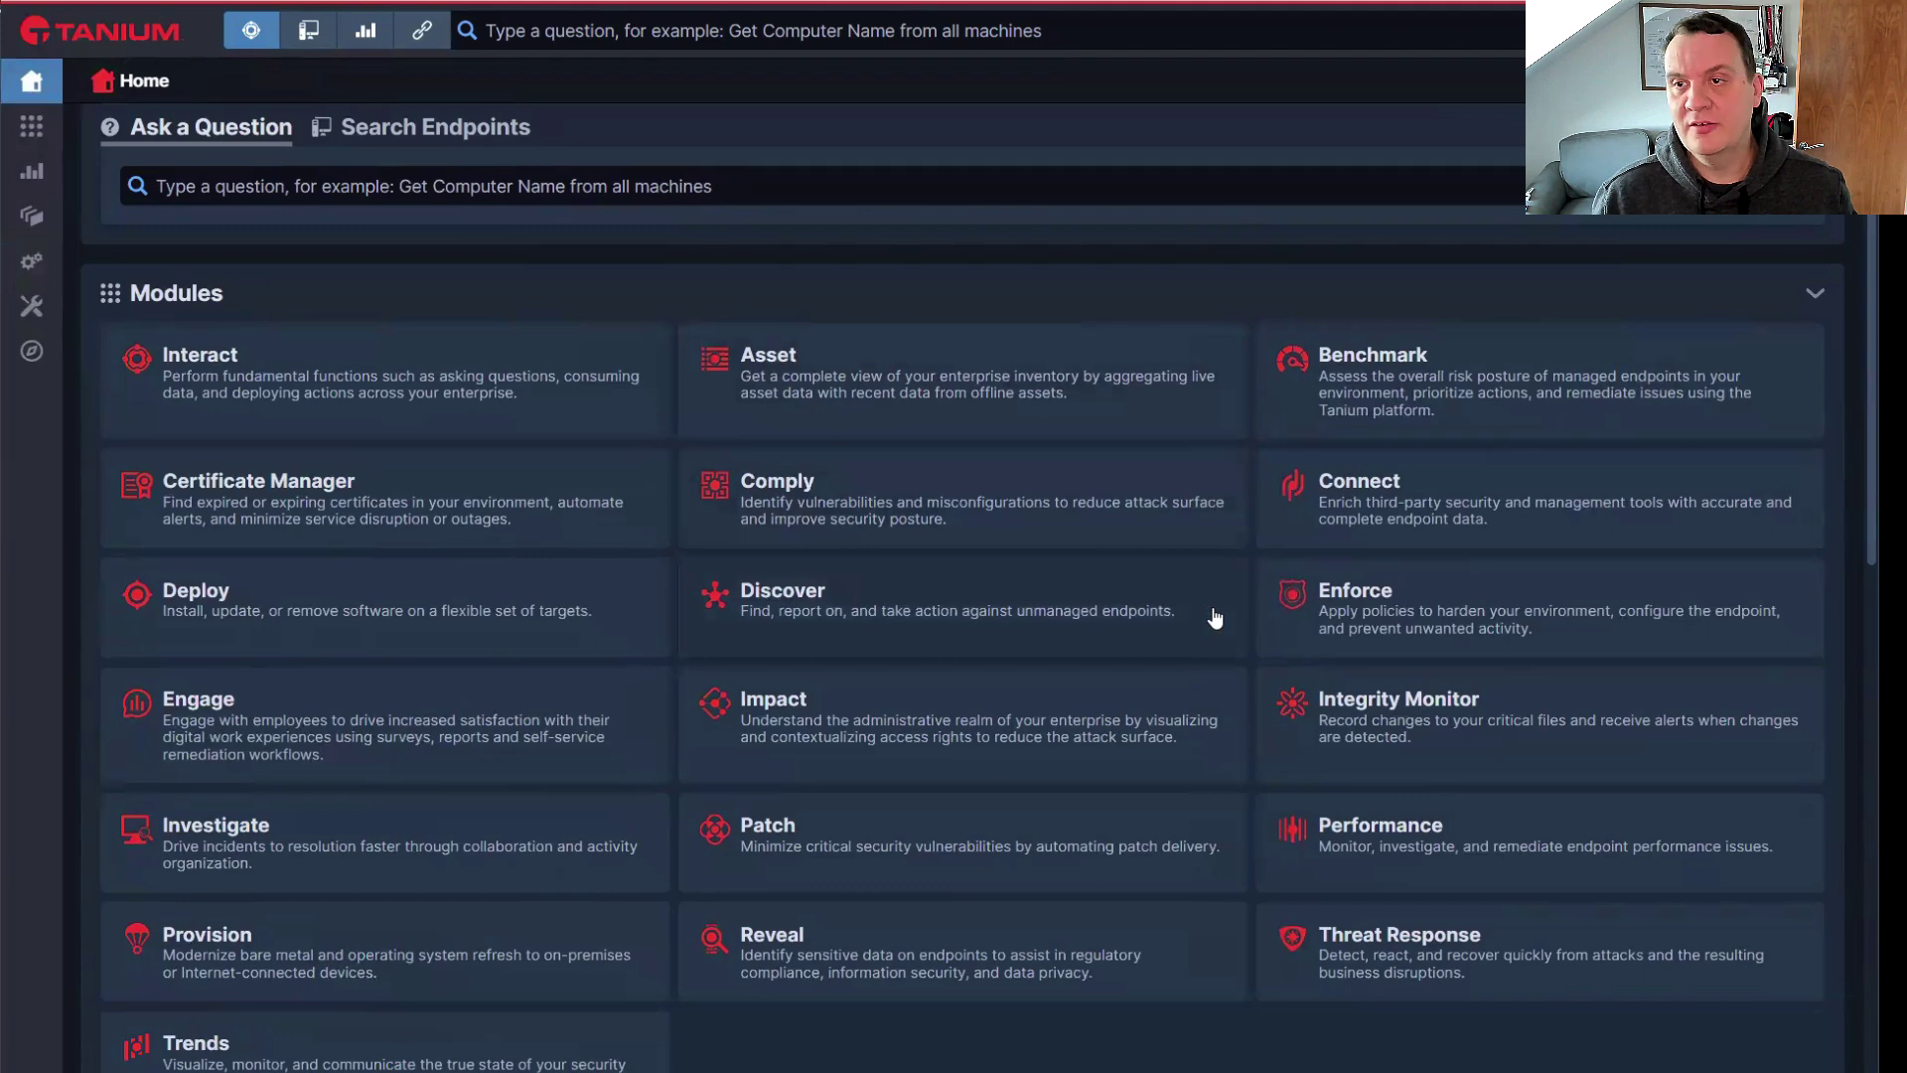
{"action": "left_click", "coordinate": [934, 840]}
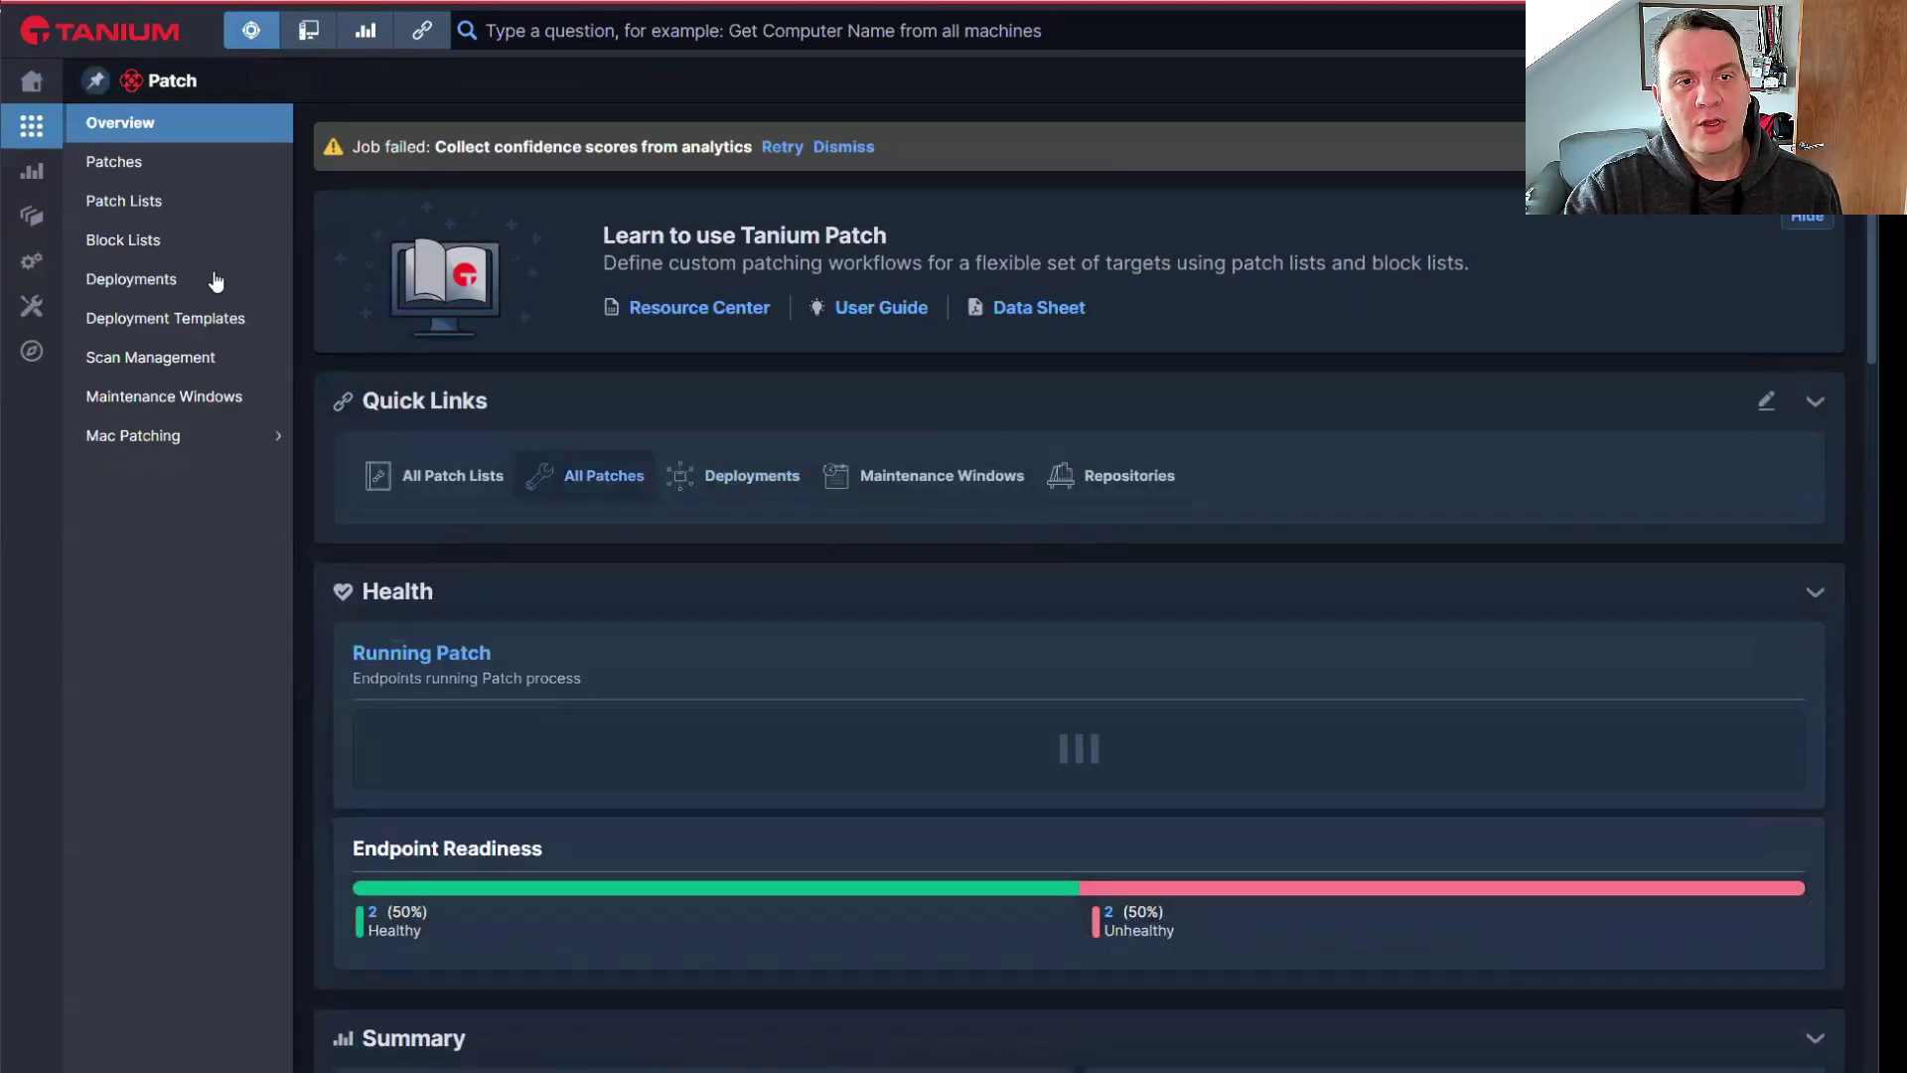
{"action": "left_click", "coordinate": [140, 165]}
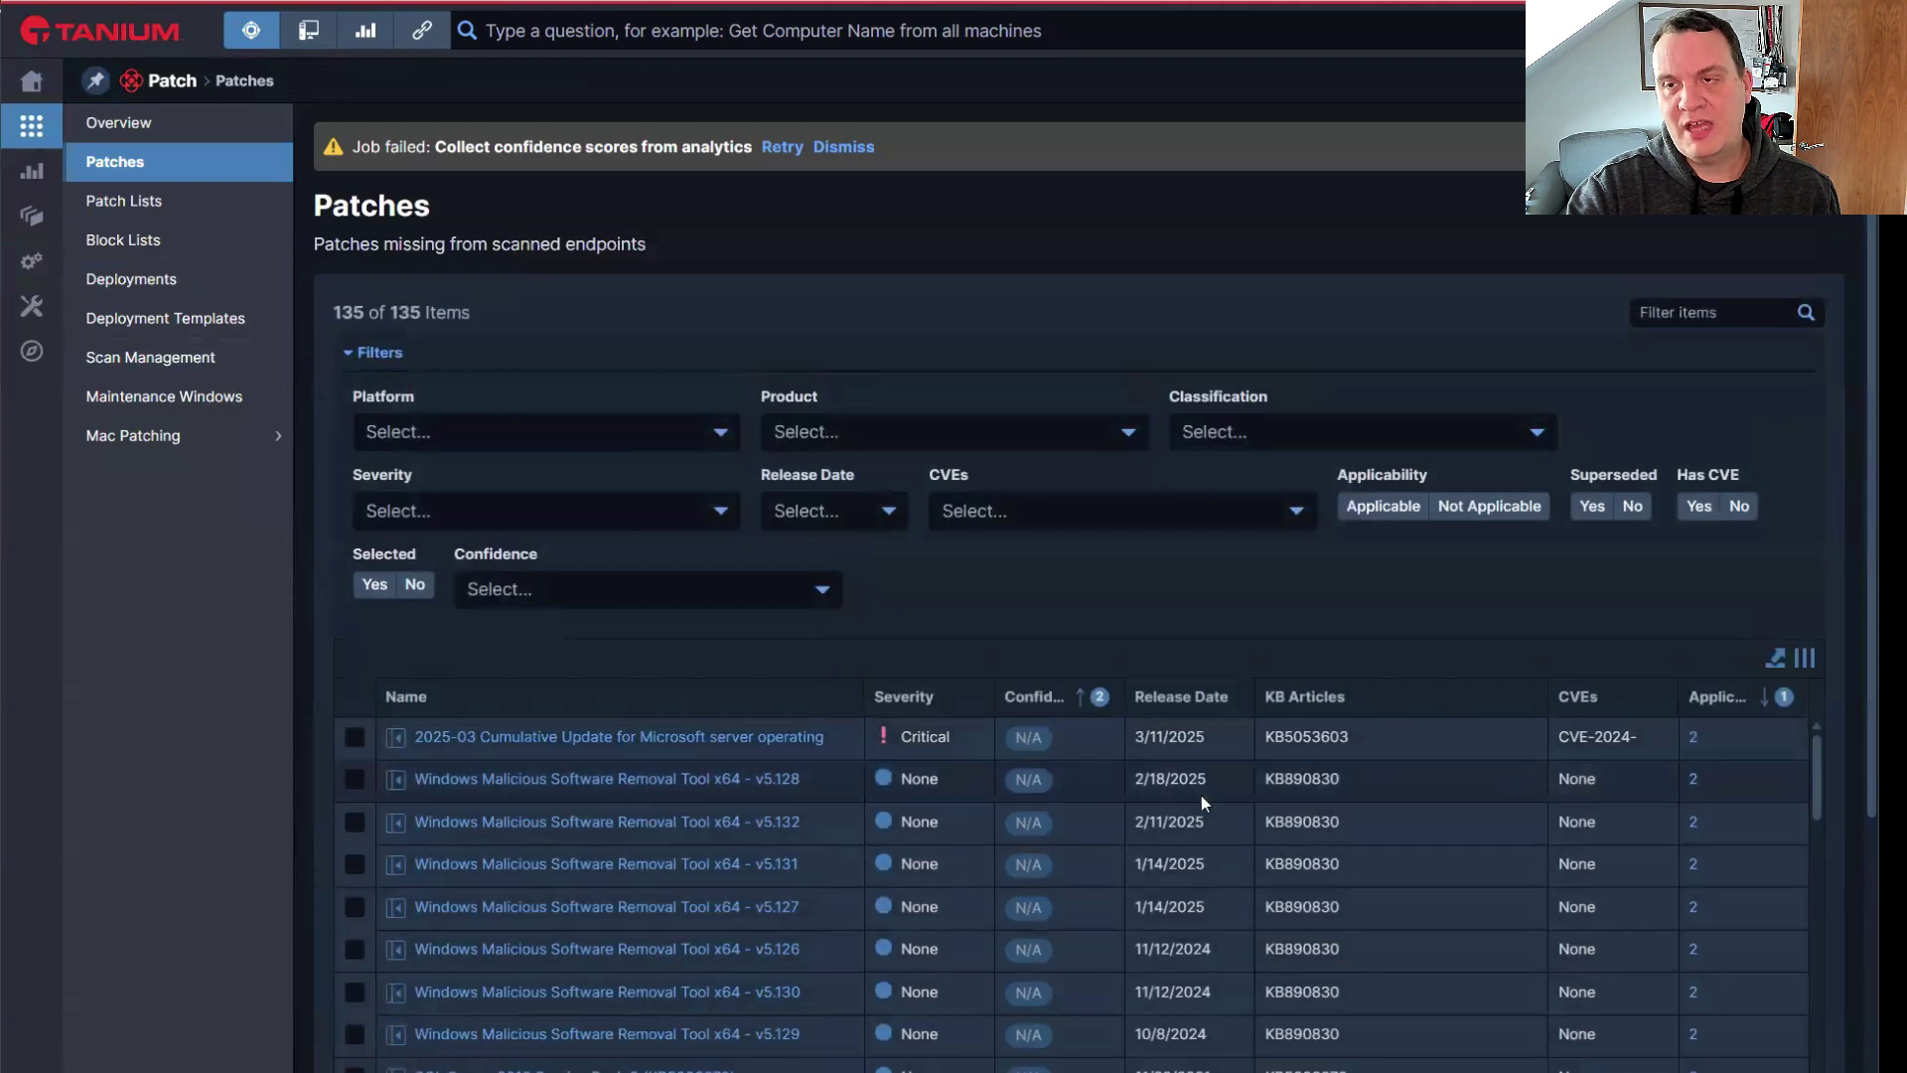
{"action": "left_click", "coordinate": [155, 209]}
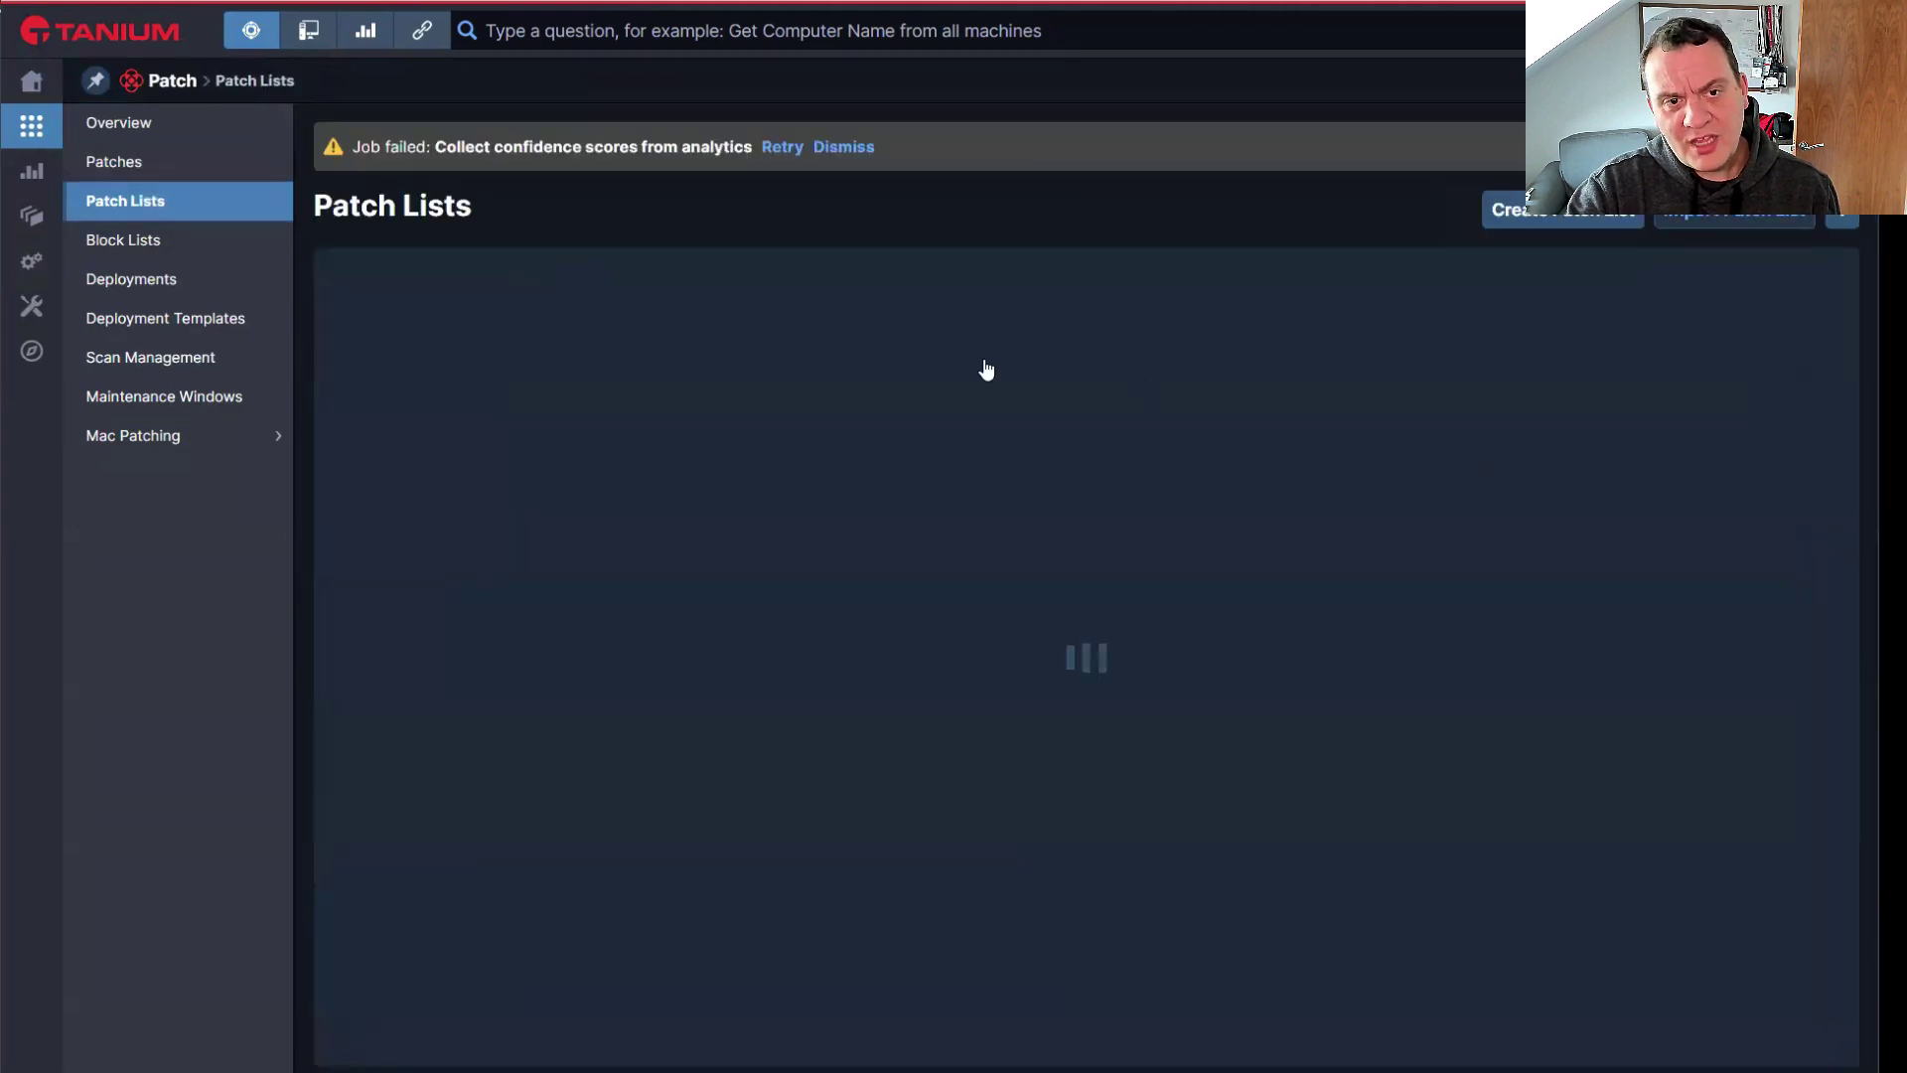
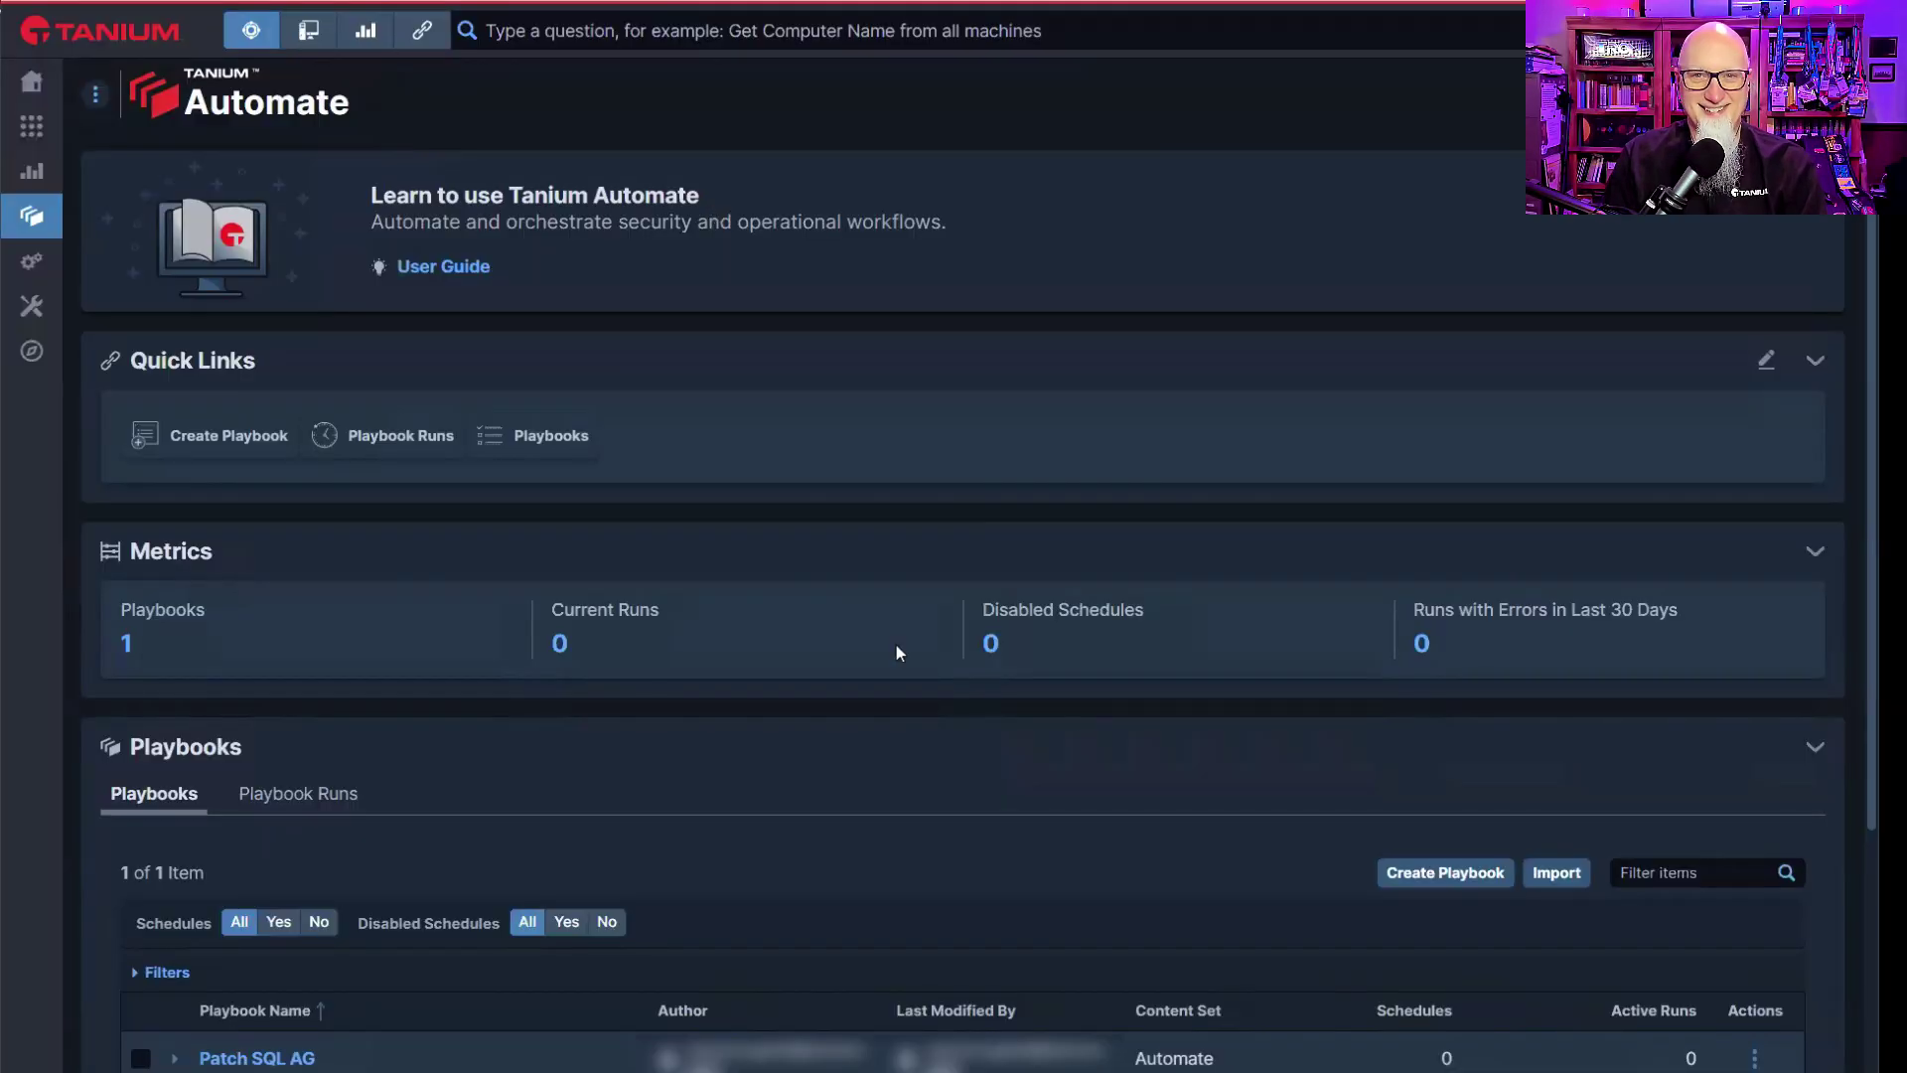
Select the Patch SQL AG playbook in Automate and open it for editing
{"action": "scroll", "coordinate": [896, 644], "scroll_direction": "down", "scroll_amount": 3}
{"action": "scroll", "coordinate": [920, 628], "scroll_direction": "up", "scroll_amount": 3}
{"action": "scroll", "coordinate": [920, 632], "scroll_direction": "down", "scroll_amount": 1}
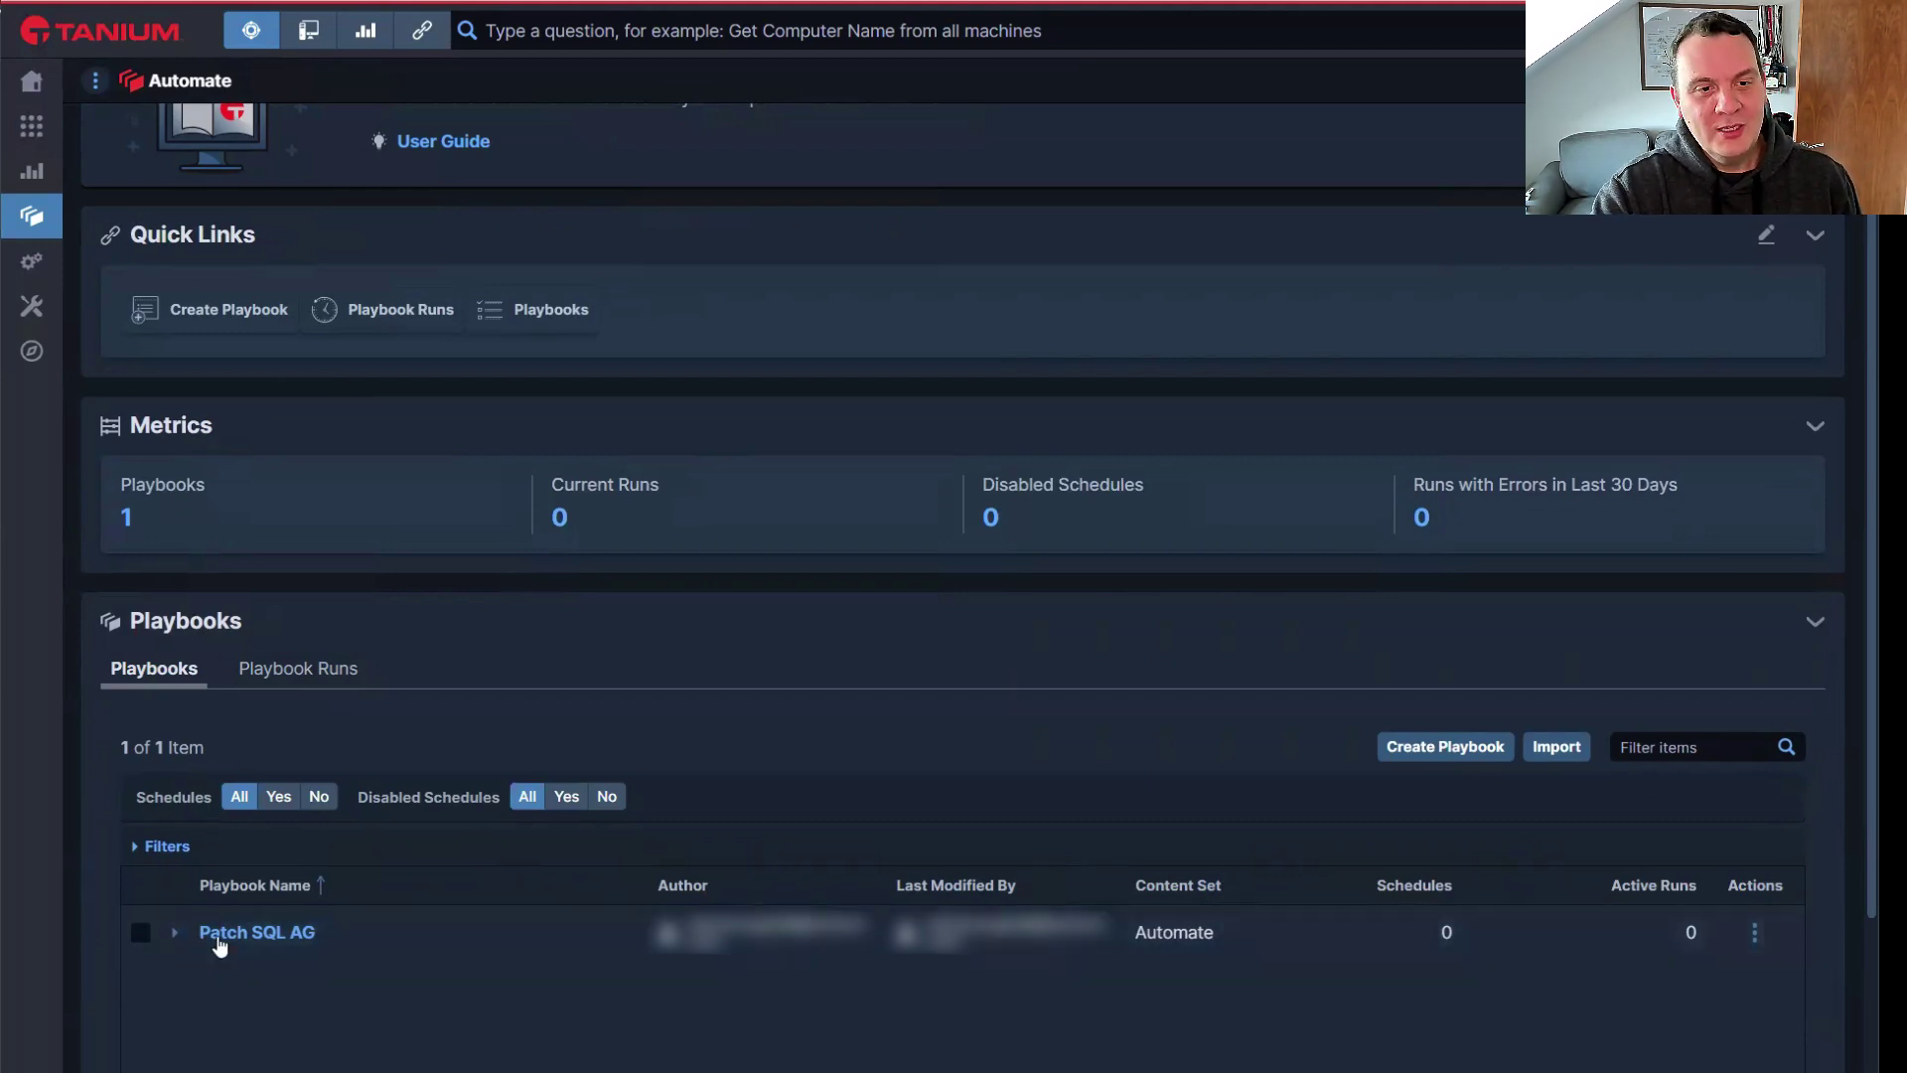
{"action": "left_click", "coordinate": [140, 931]}
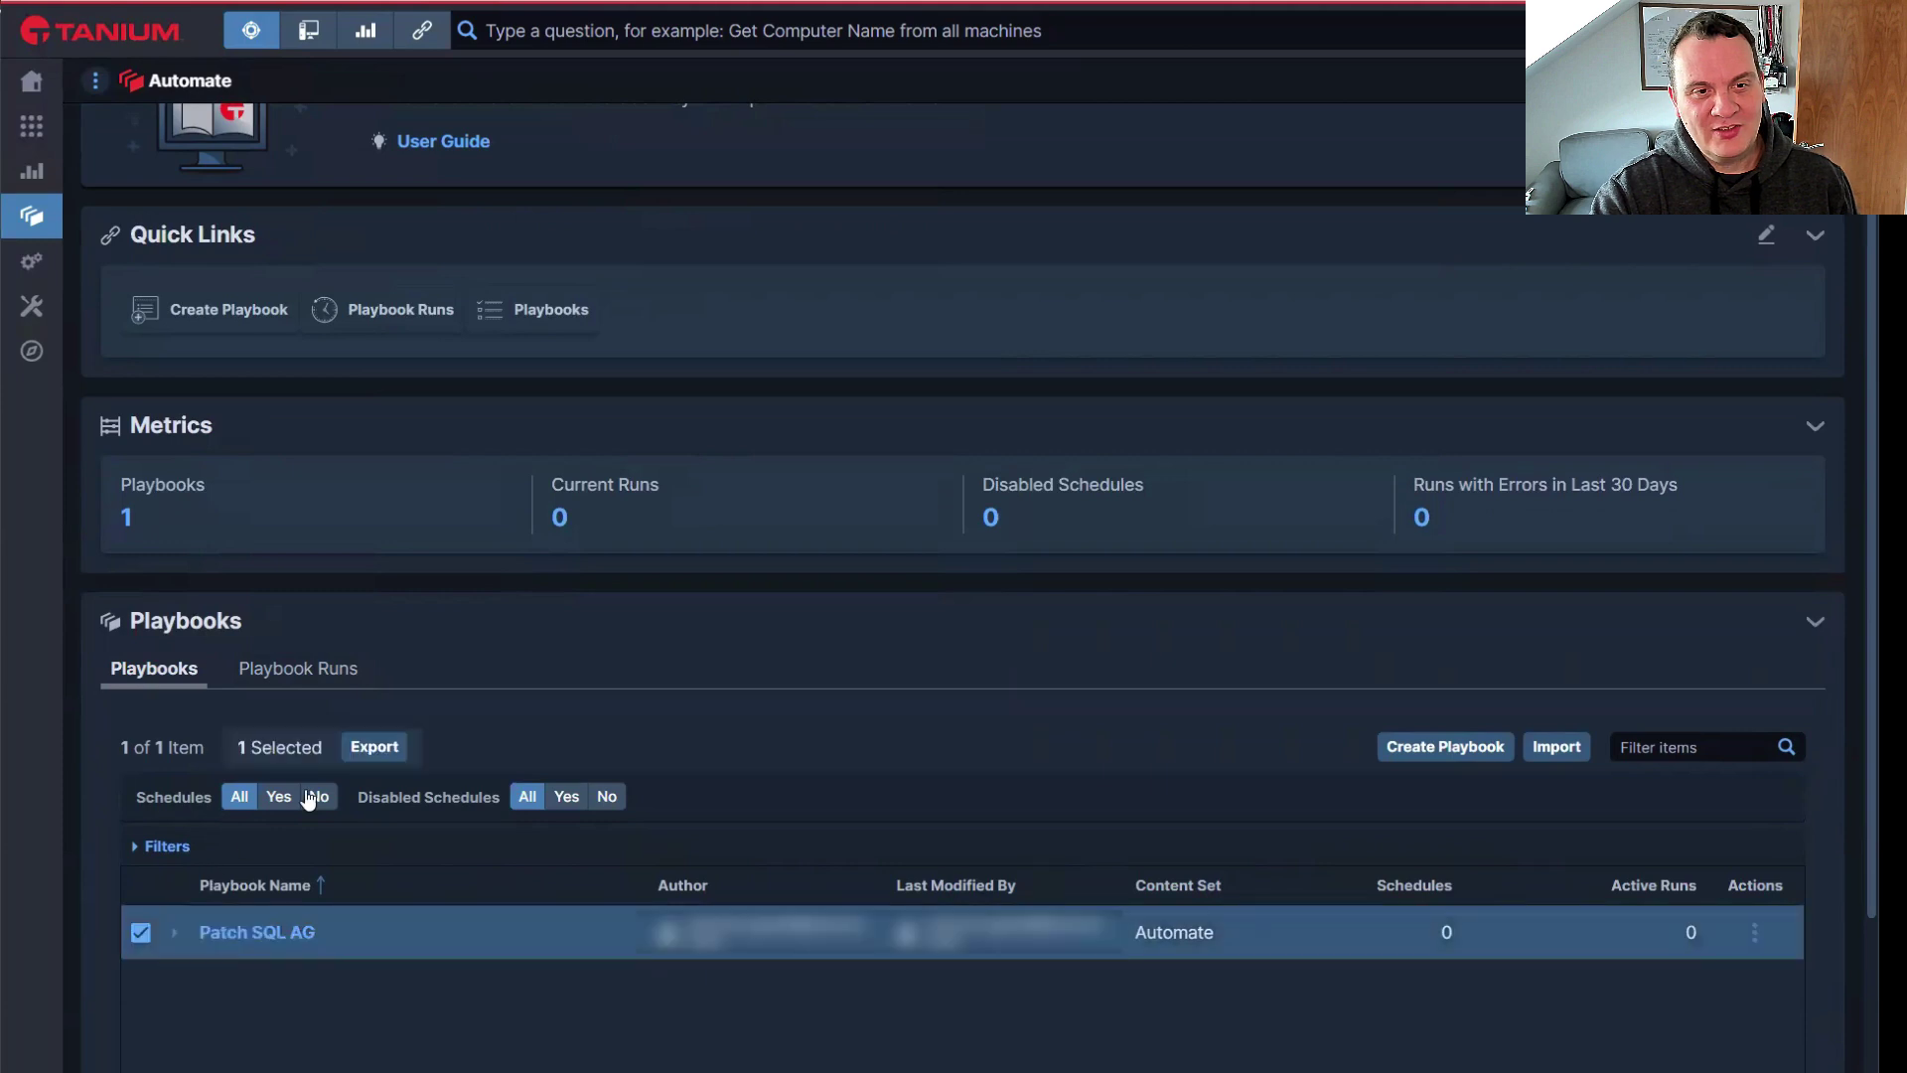
{"action": "left_click", "coordinate": [1768, 931]}
{"action": "left_click", "coordinate": [1765, 740]}
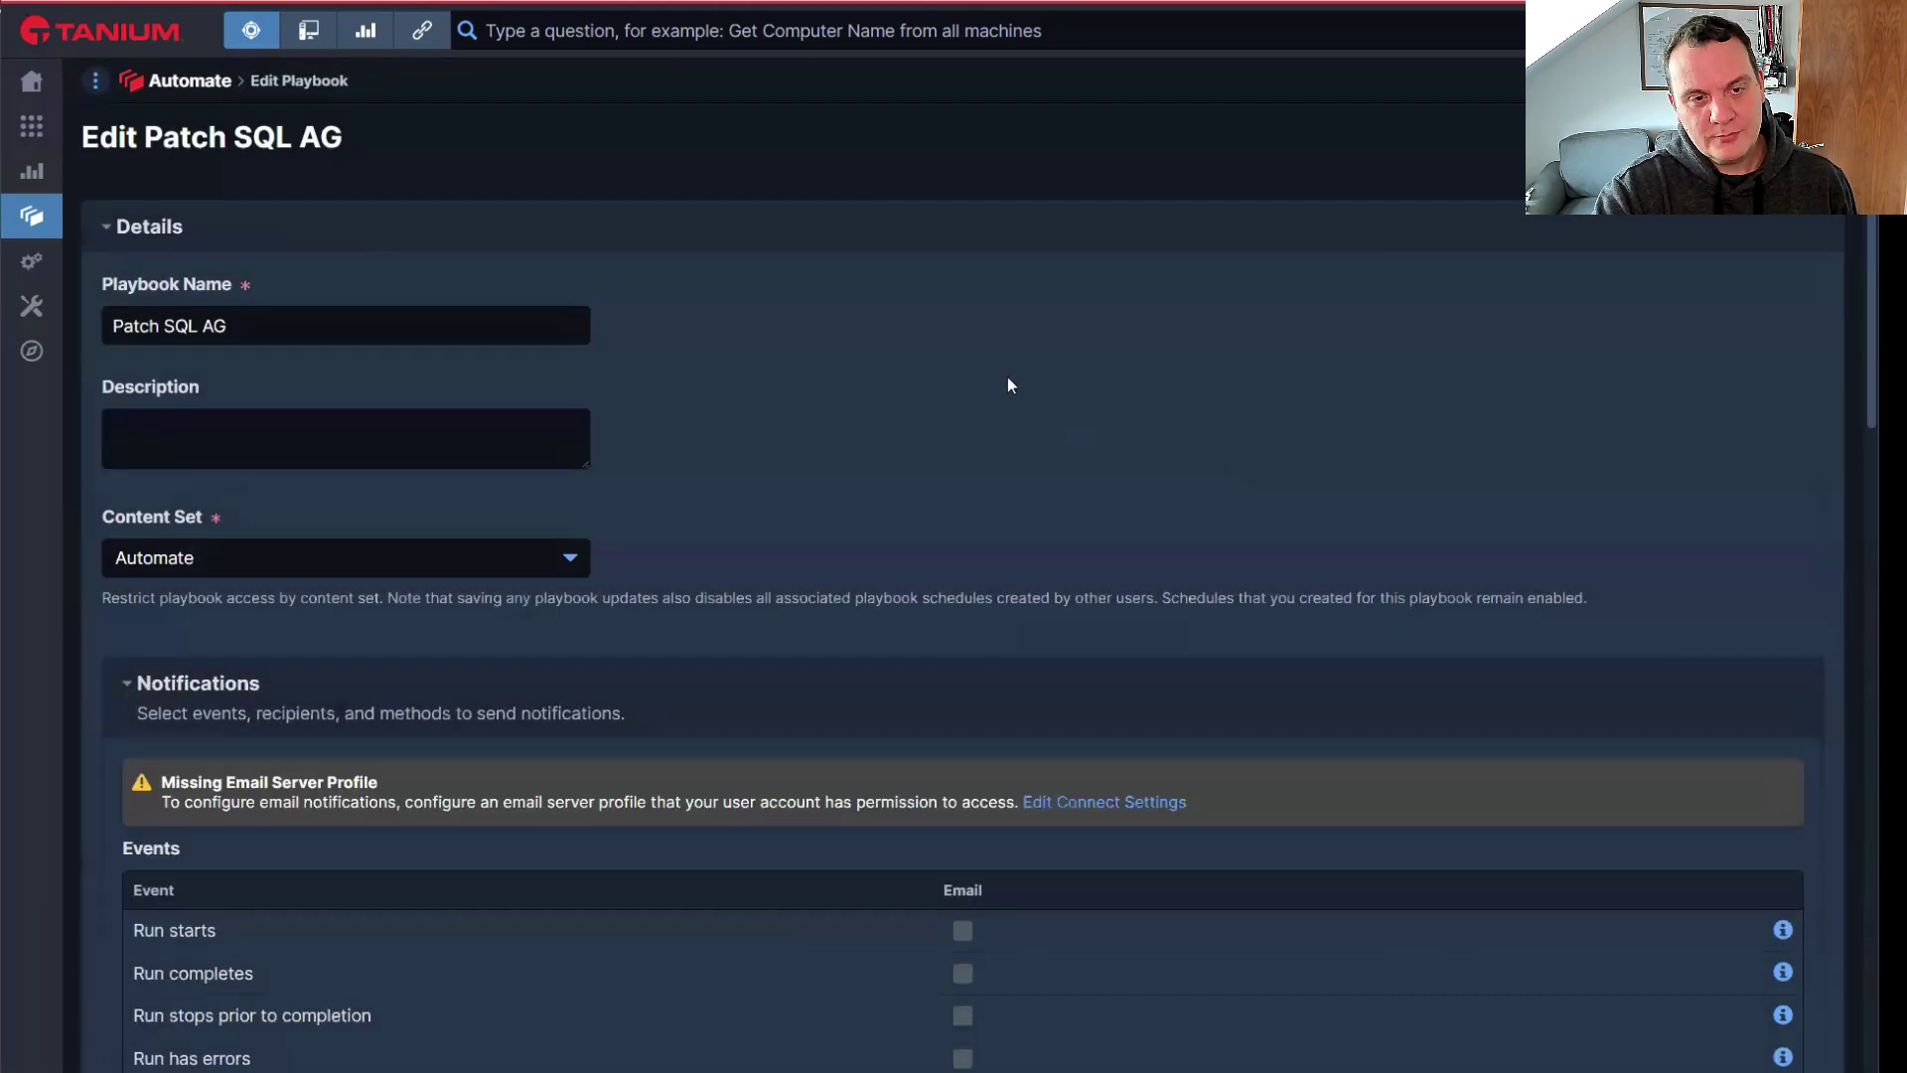
Review the playbook's details, content set, notification events and ordered list of failover, validation, wait and patching steps
{"action": "scroll", "coordinate": [1034, 395], "scroll_direction": "down", "scroll_amount": 2}
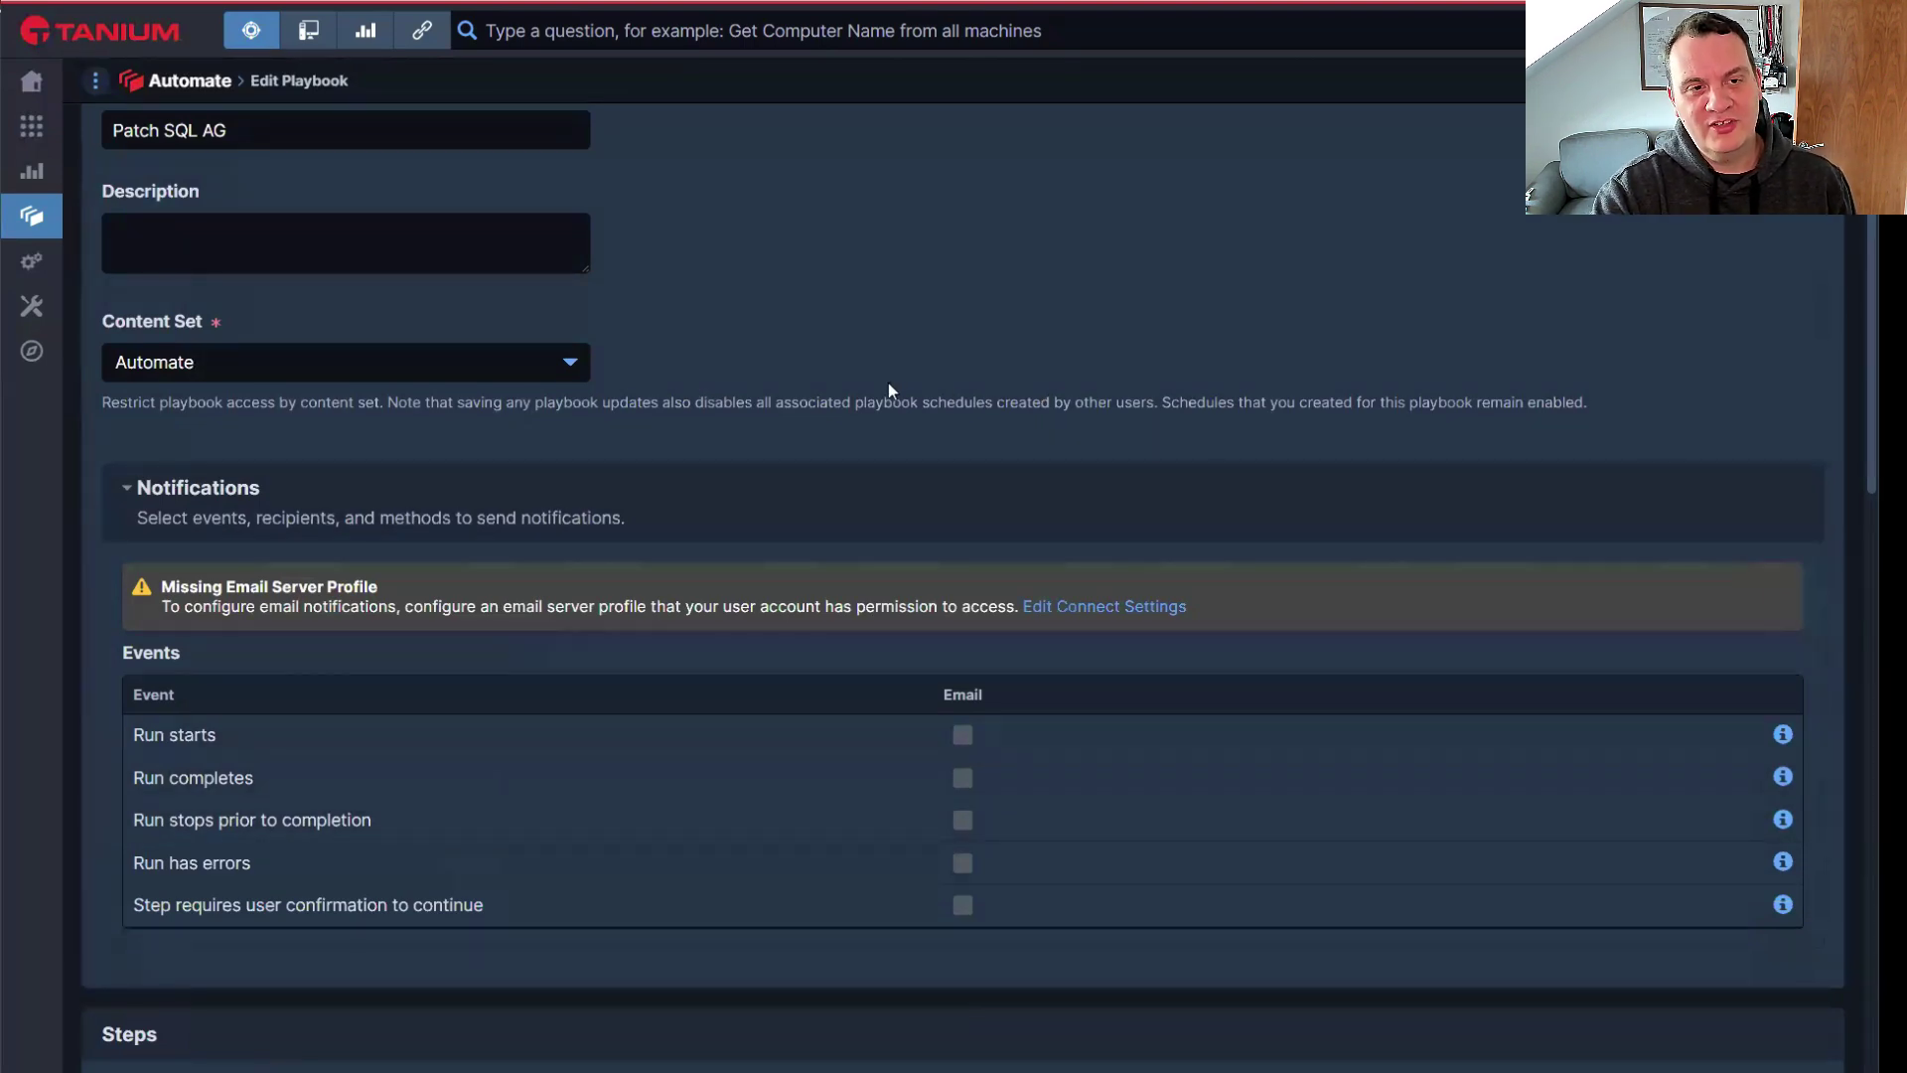
{"action": "scroll", "coordinate": [834, 398], "scroll_direction": "down", "scroll_amount": 1}
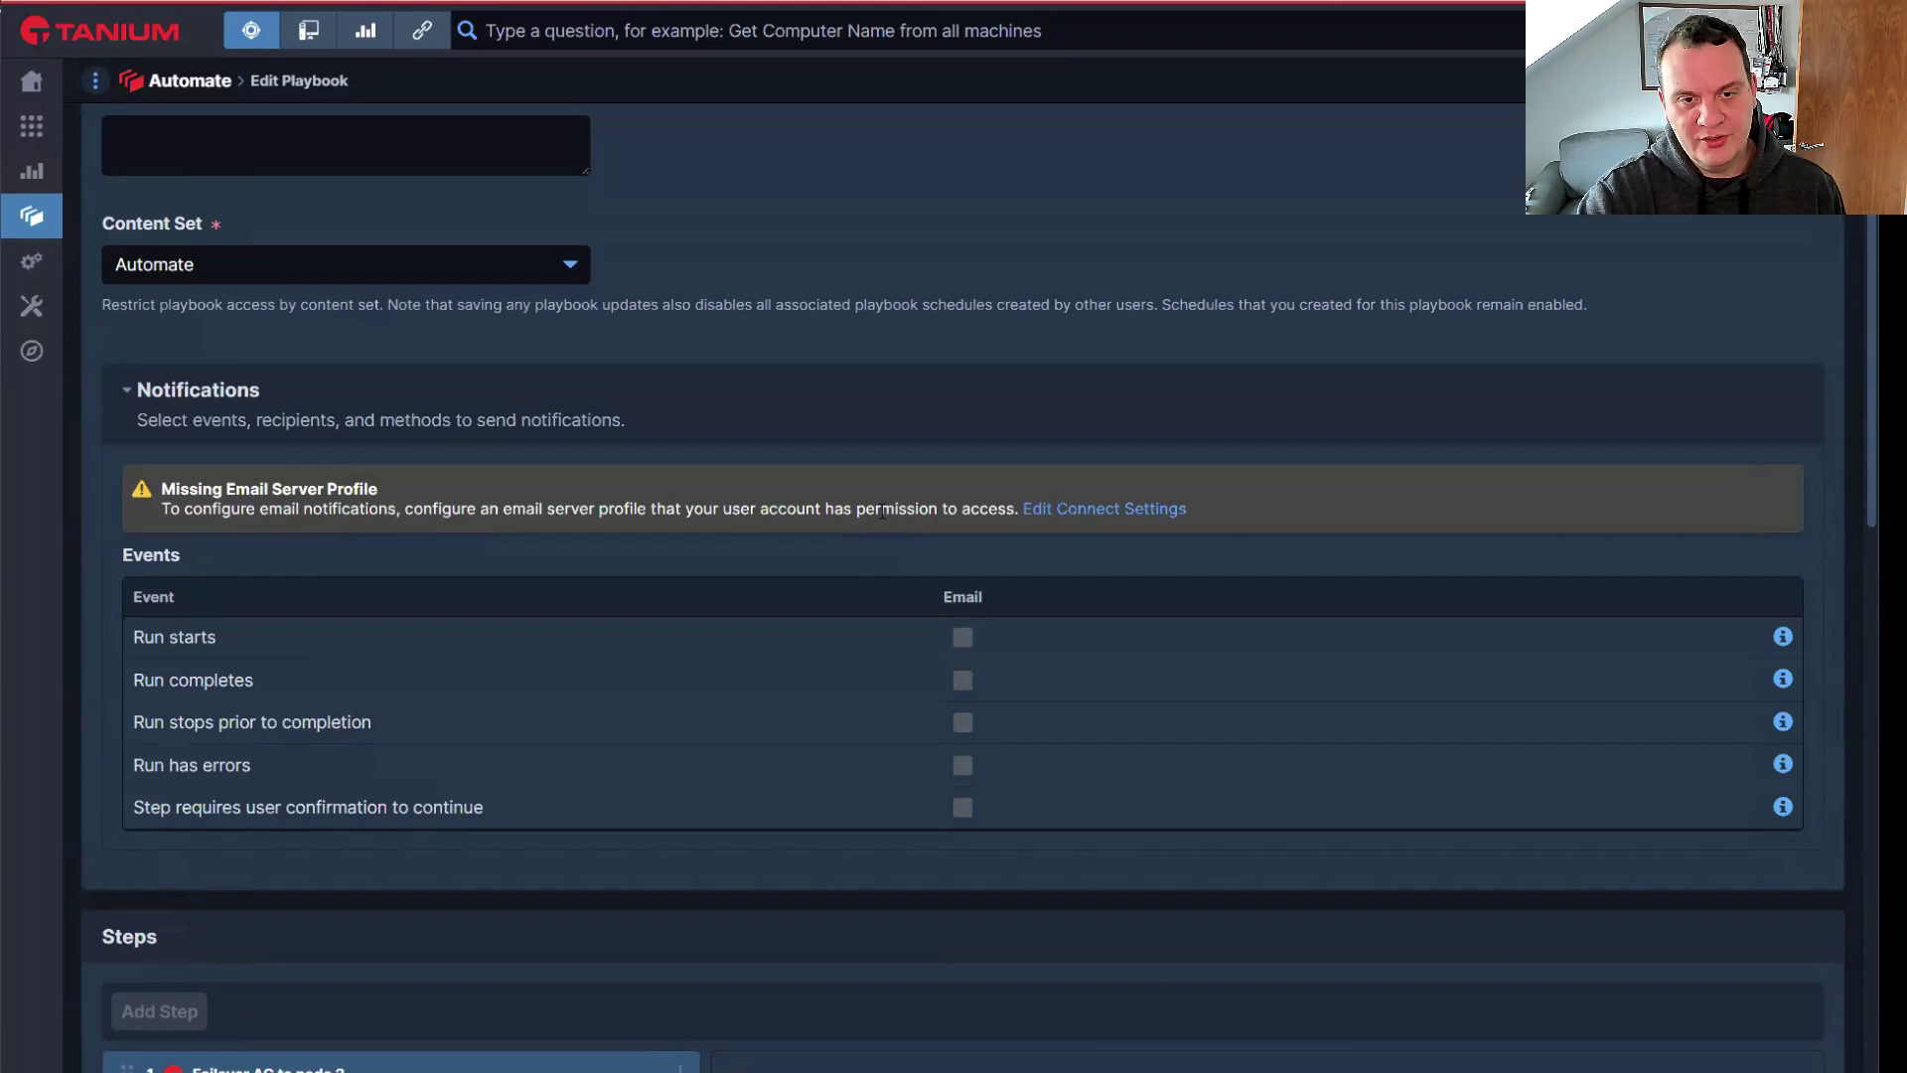
{"action": "scroll", "coordinate": [880, 512], "scroll_direction": "down", "scroll_amount": 3}
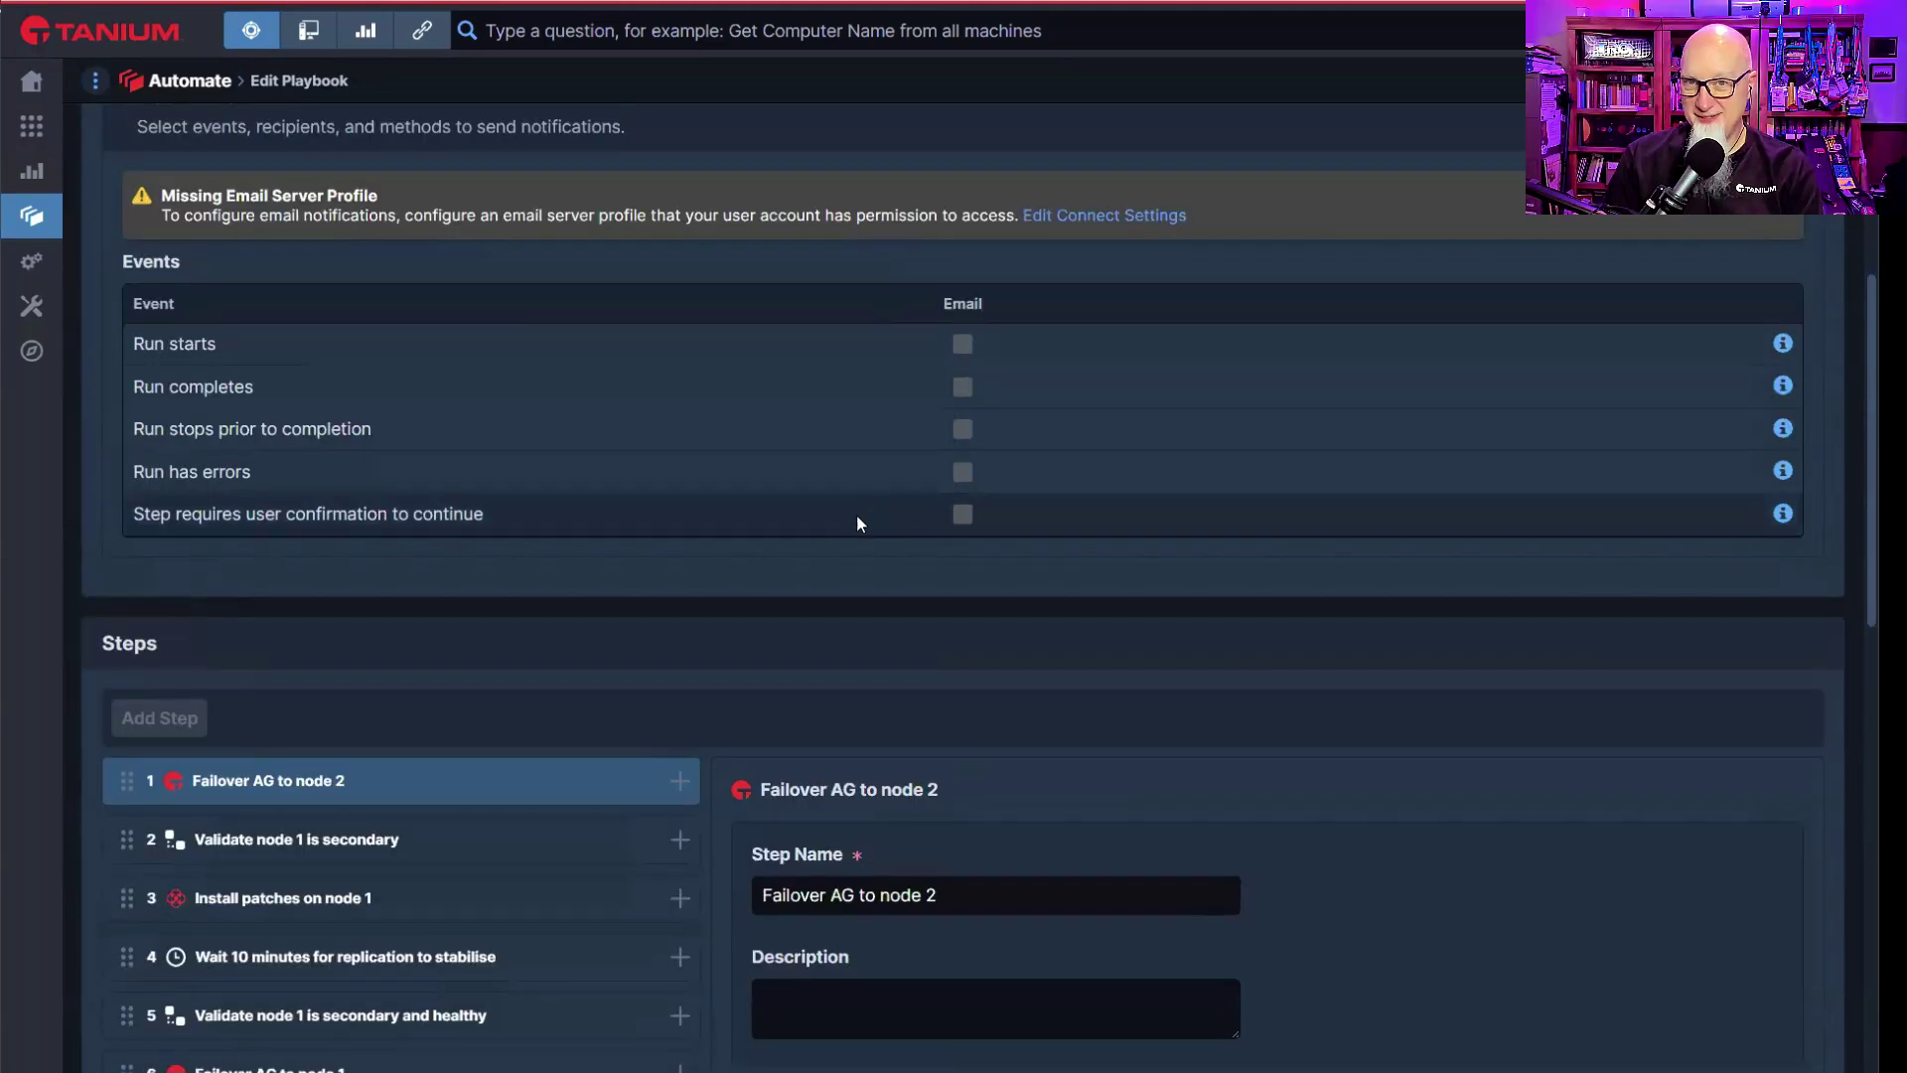
{"action": "scroll", "coordinate": [853, 542], "scroll_direction": "up", "scroll_amount": 6}
{"action": "scroll", "coordinate": [1182, 457], "scroll_direction": "down", "scroll_amount": 6}
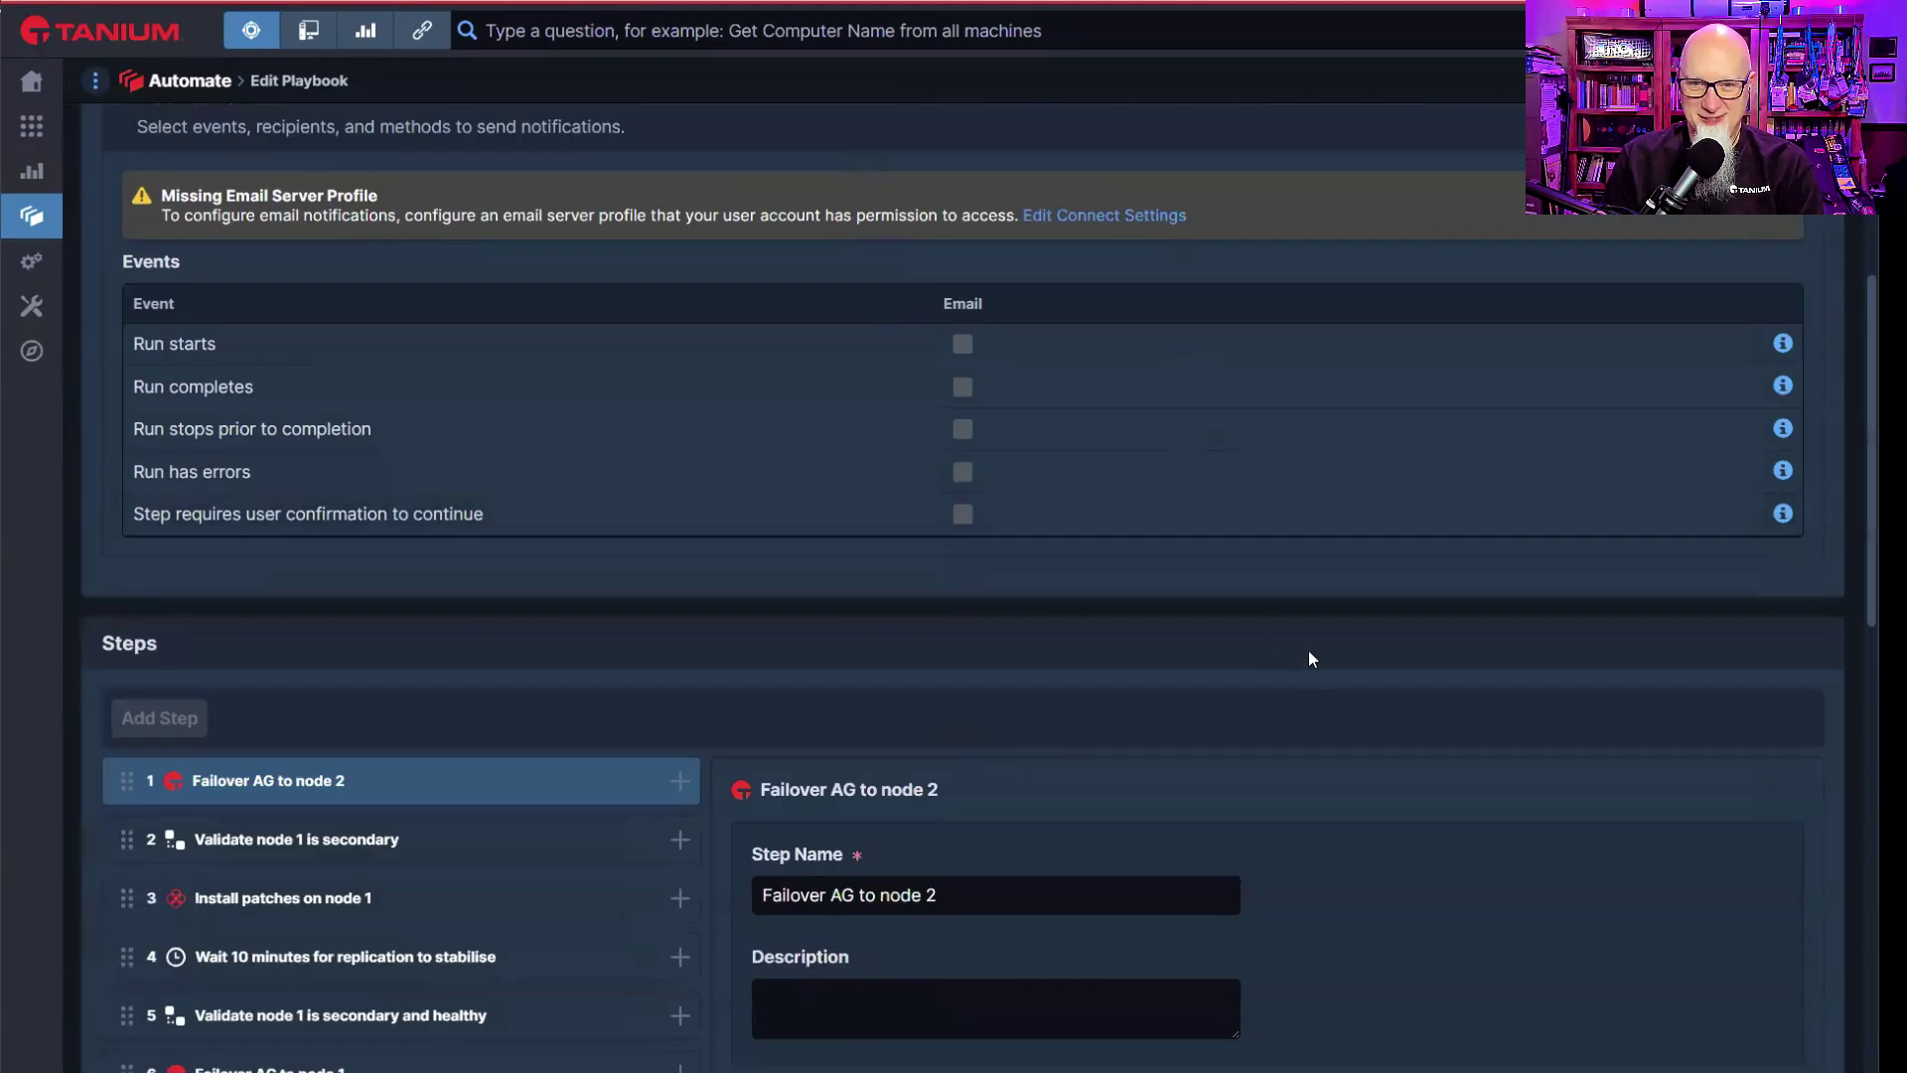
{"action": "scroll", "coordinate": [1371, 640], "scroll_direction": "down", "scroll_amount": 3}
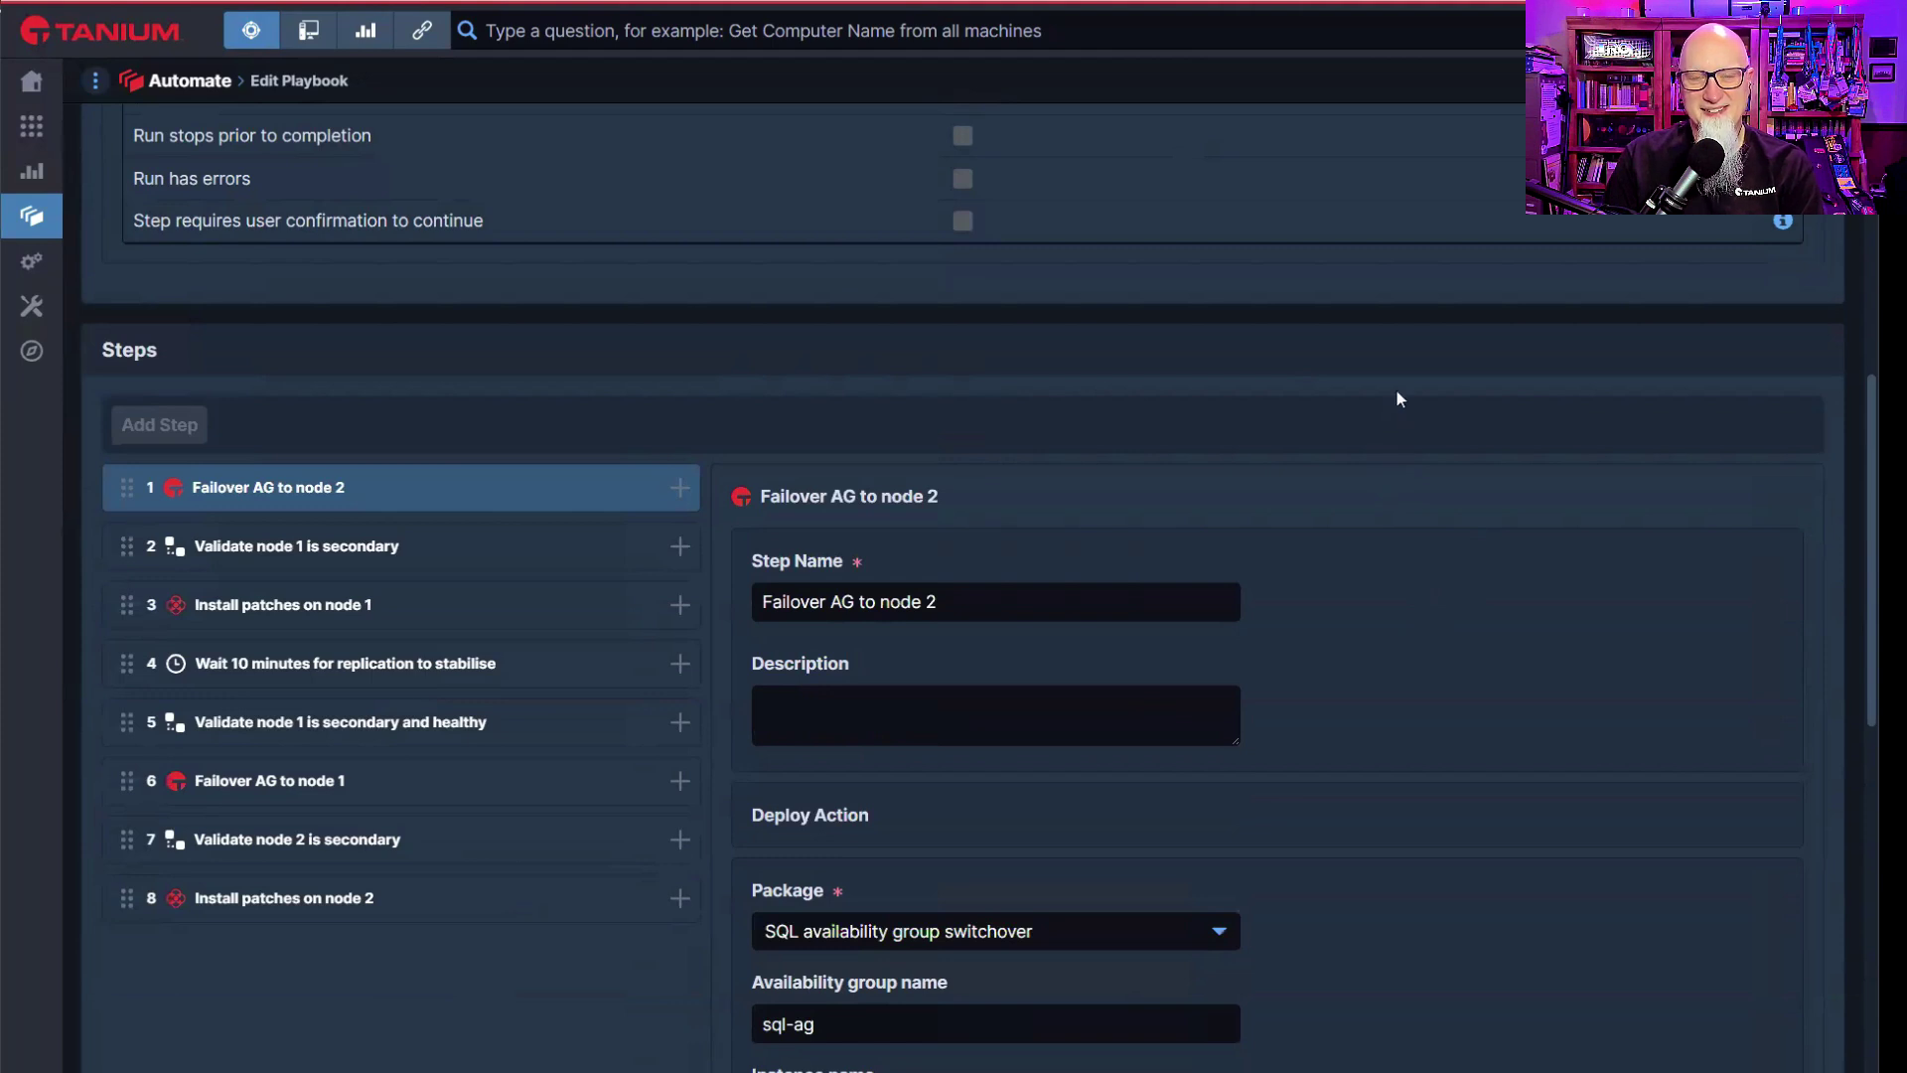
{"action": "scroll", "coordinate": [1039, 452], "scroll_direction": "up", "scroll_amount": 3}
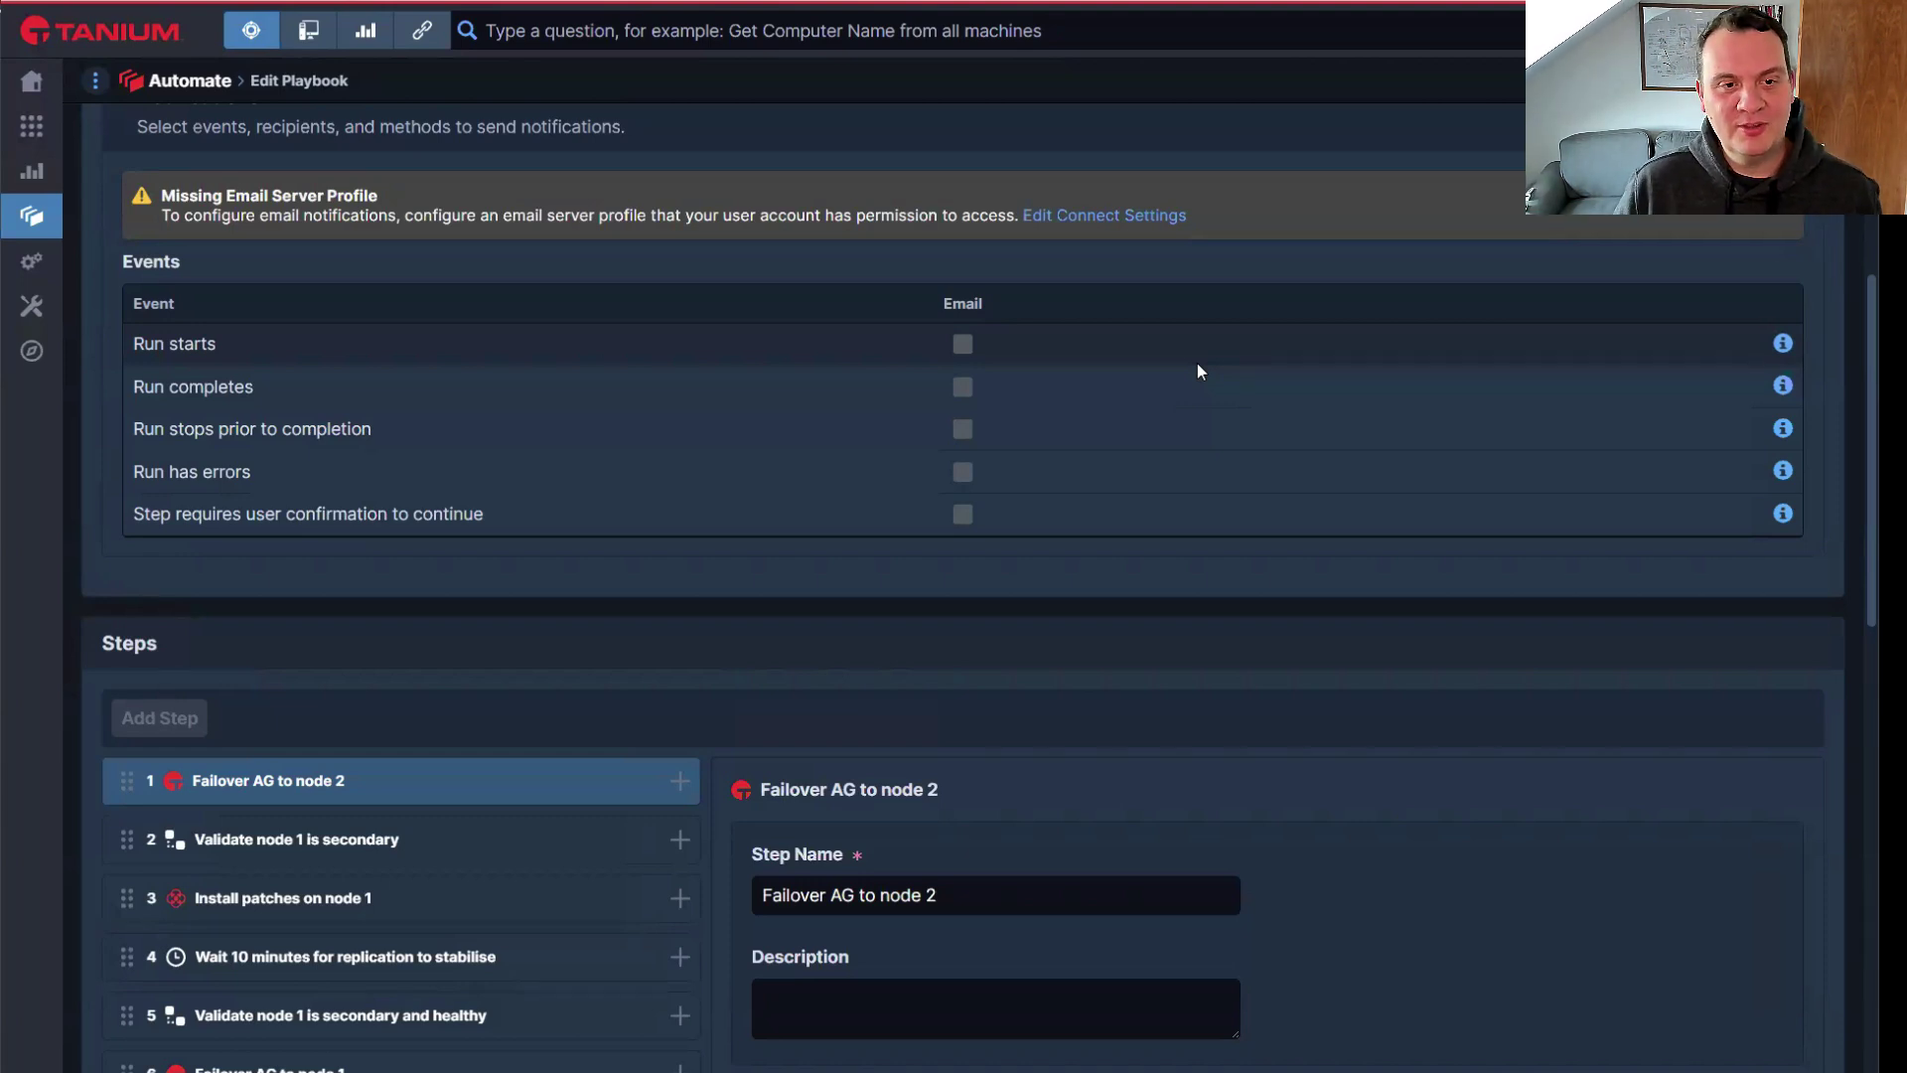
{"action": "scroll", "coordinate": [1198, 365], "scroll_direction": "down", "scroll_amount": 5}
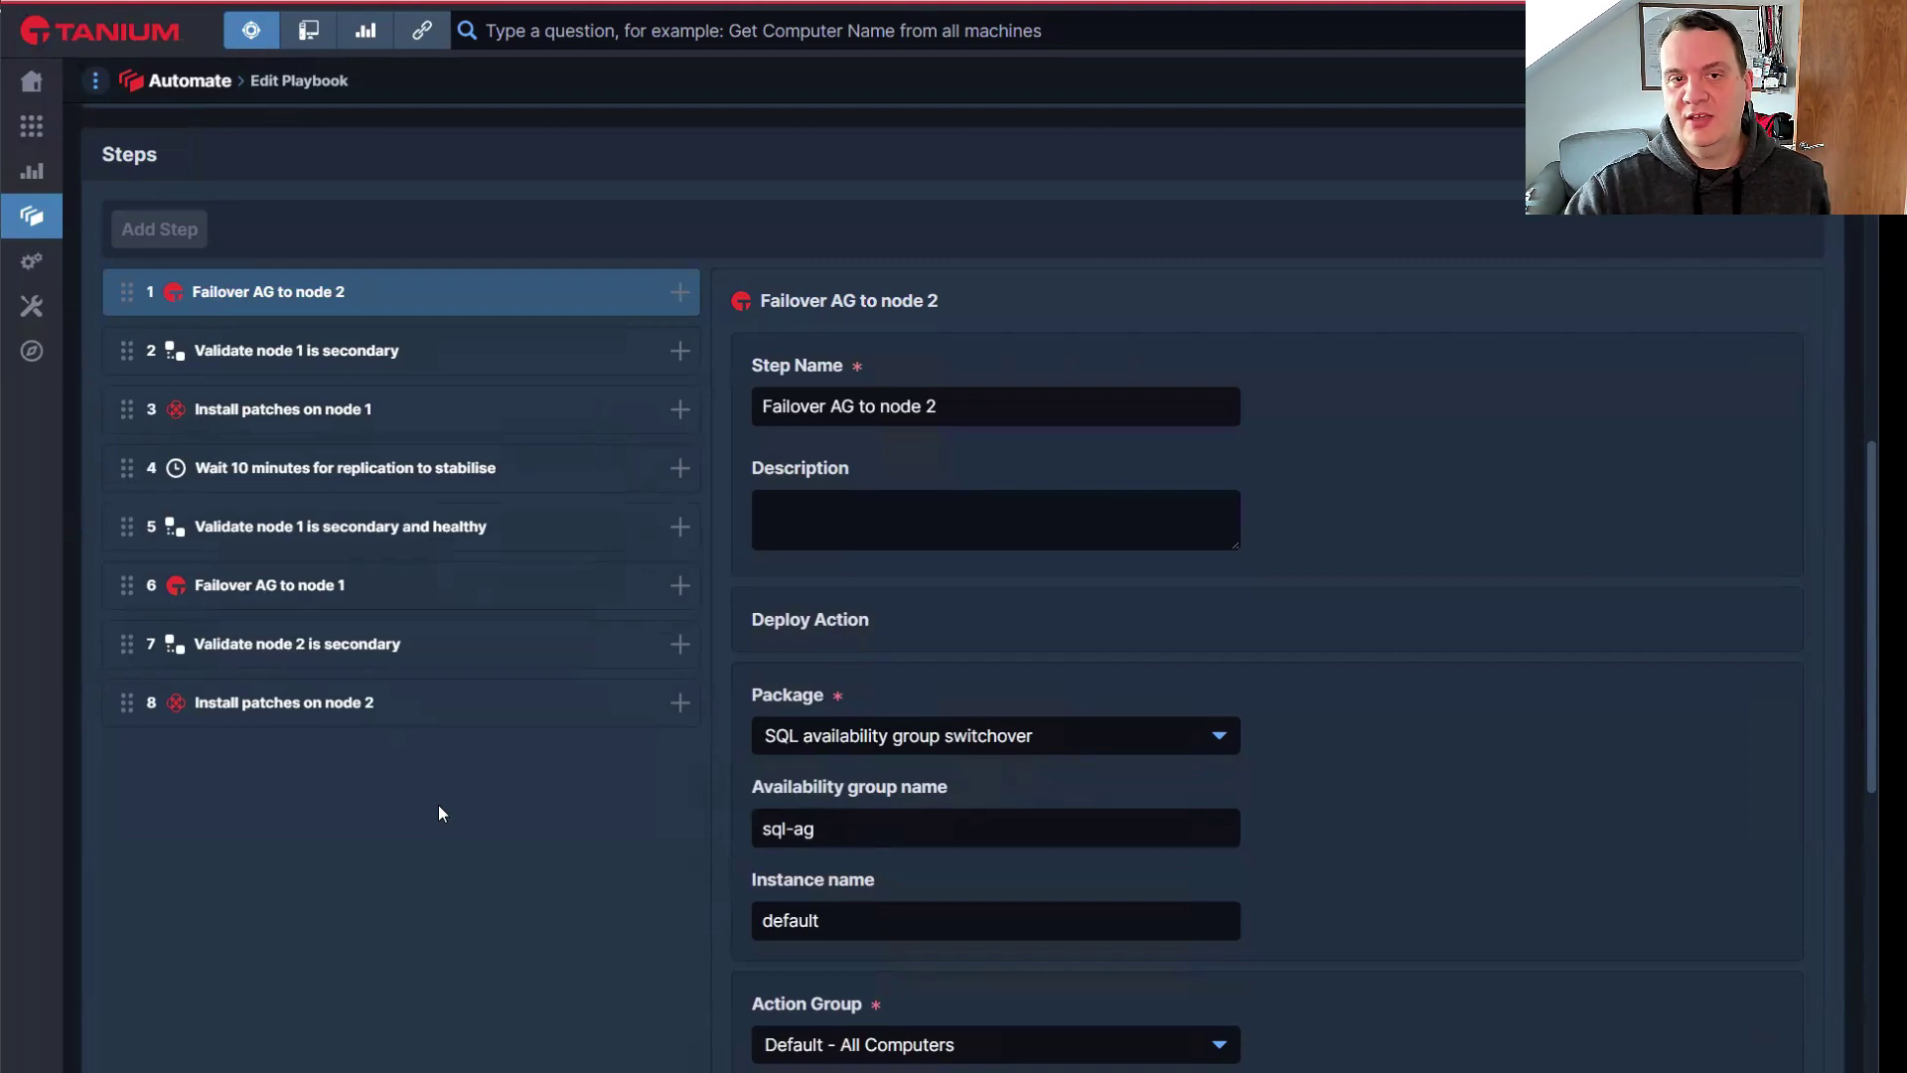
Examine the "Failover AG to node 2" step's package, availability group name, instance name, action group and endpoint targeting
{"action": "scroll", "coordinate": [556, 765], "scroll_direction": "down", "scroll_amount": 2}
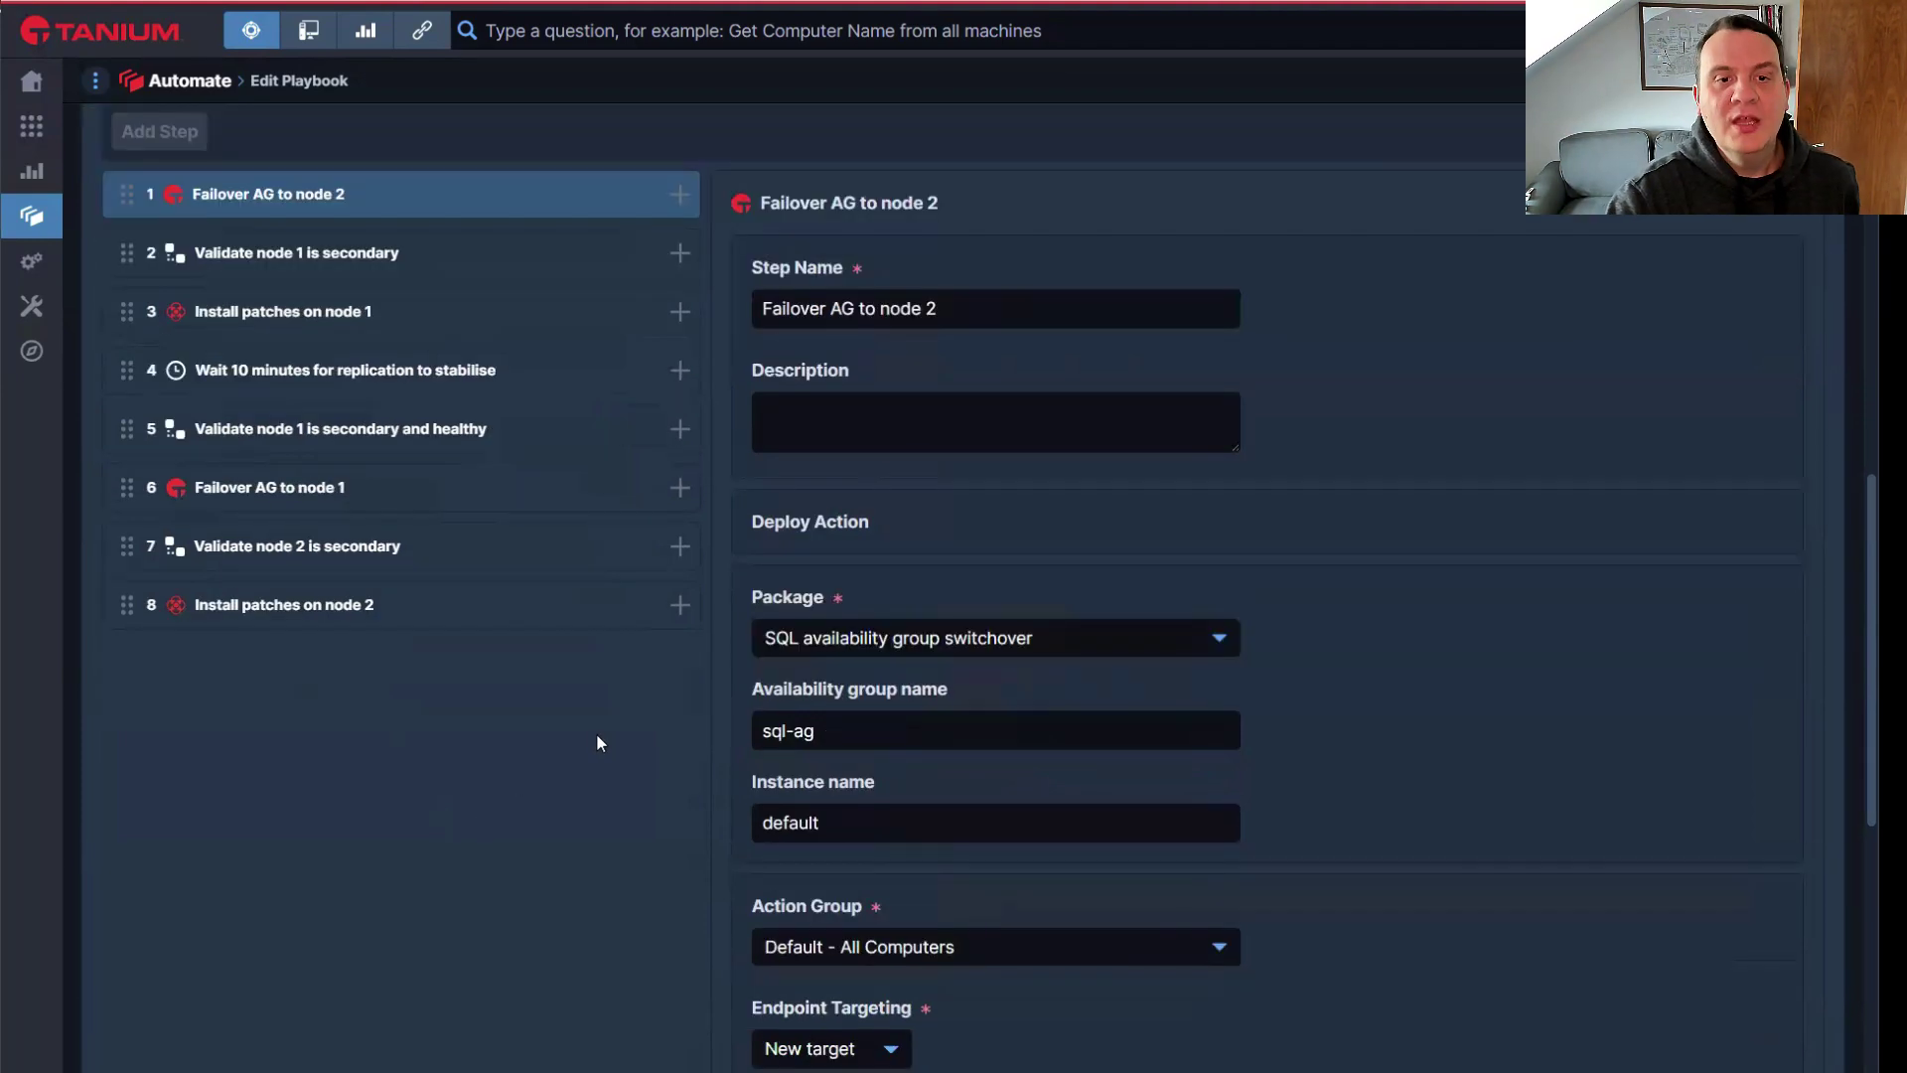
{"action": "scroll", "coordinate": [1422, 530], "scroll_direction": "up", "scroll_amount": 1}
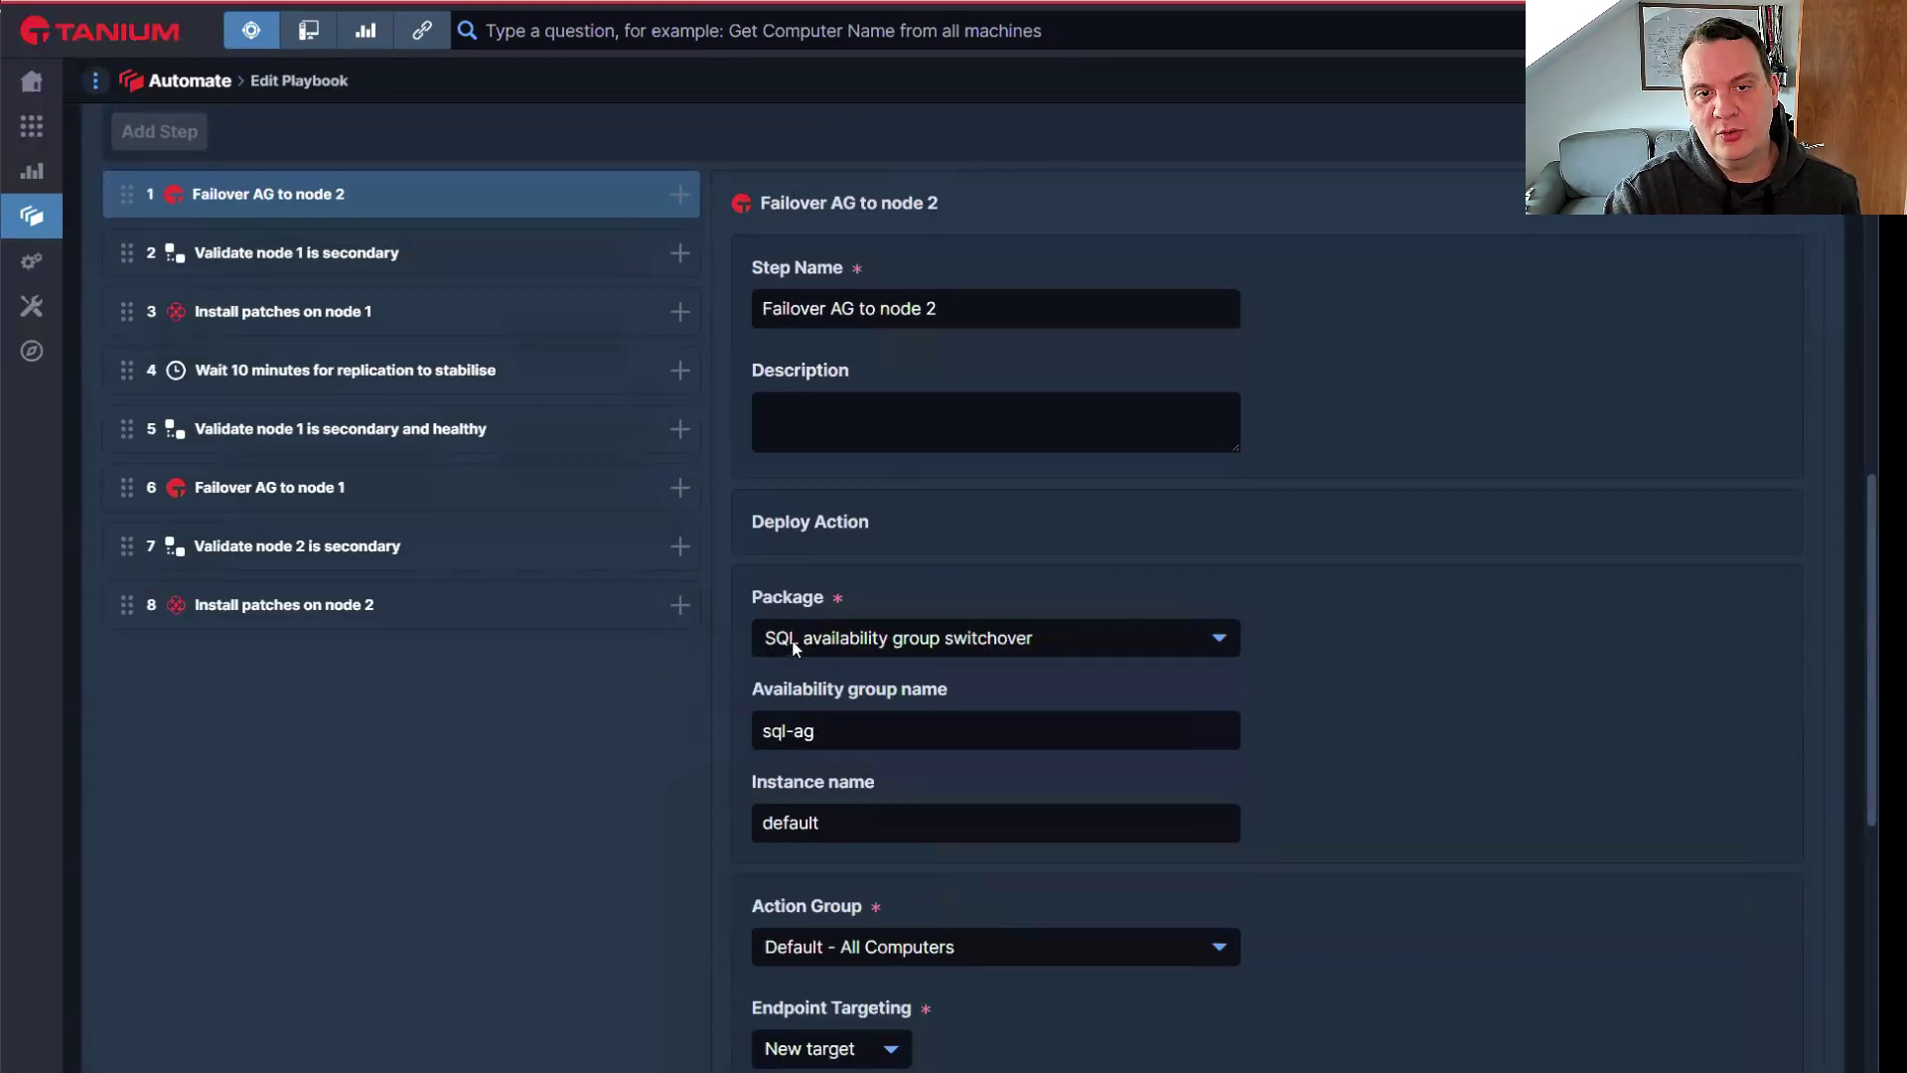
{"action": "scroll", "coordinate": [1282, 631], "scroll_direction": "down", "scroll_amount": 1}
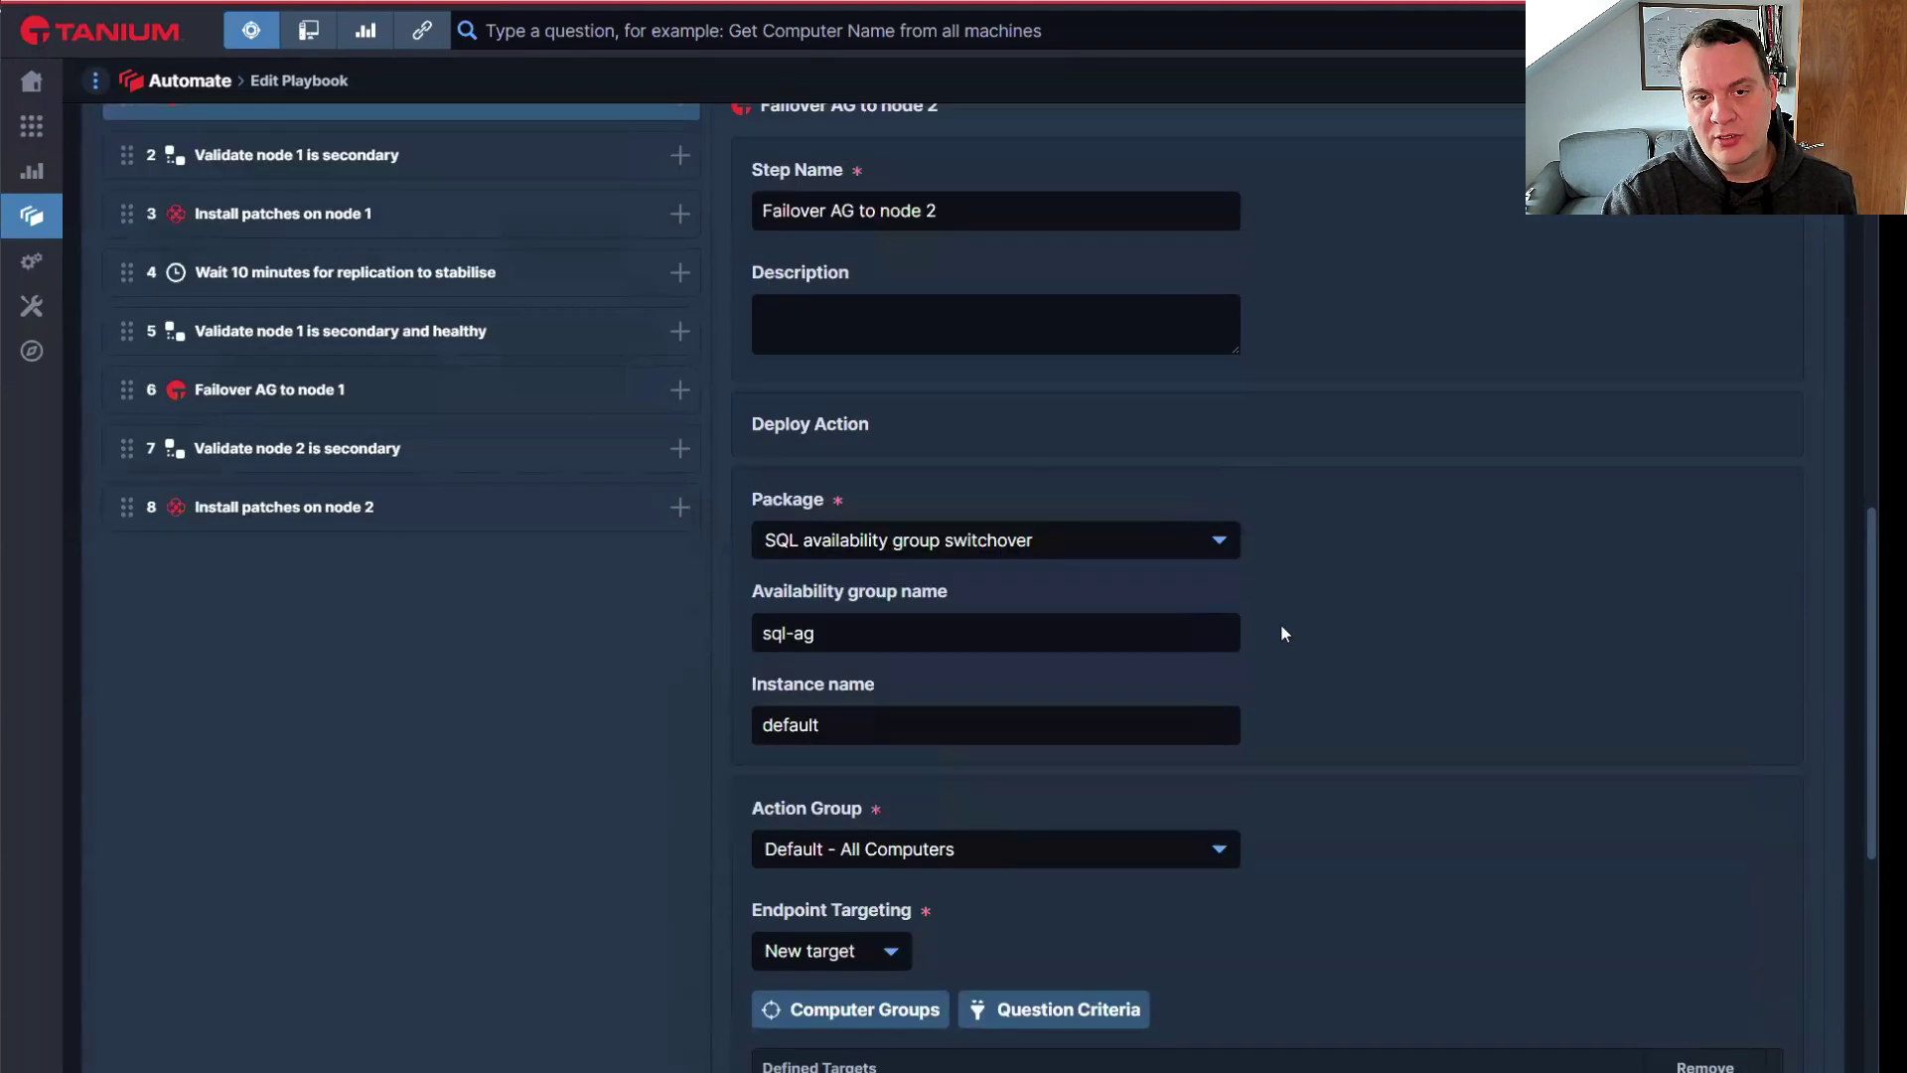
{"action": "scroll", "coordinate": [1282, 618], "scroll_direction": "down", "scroll_amount": 1}
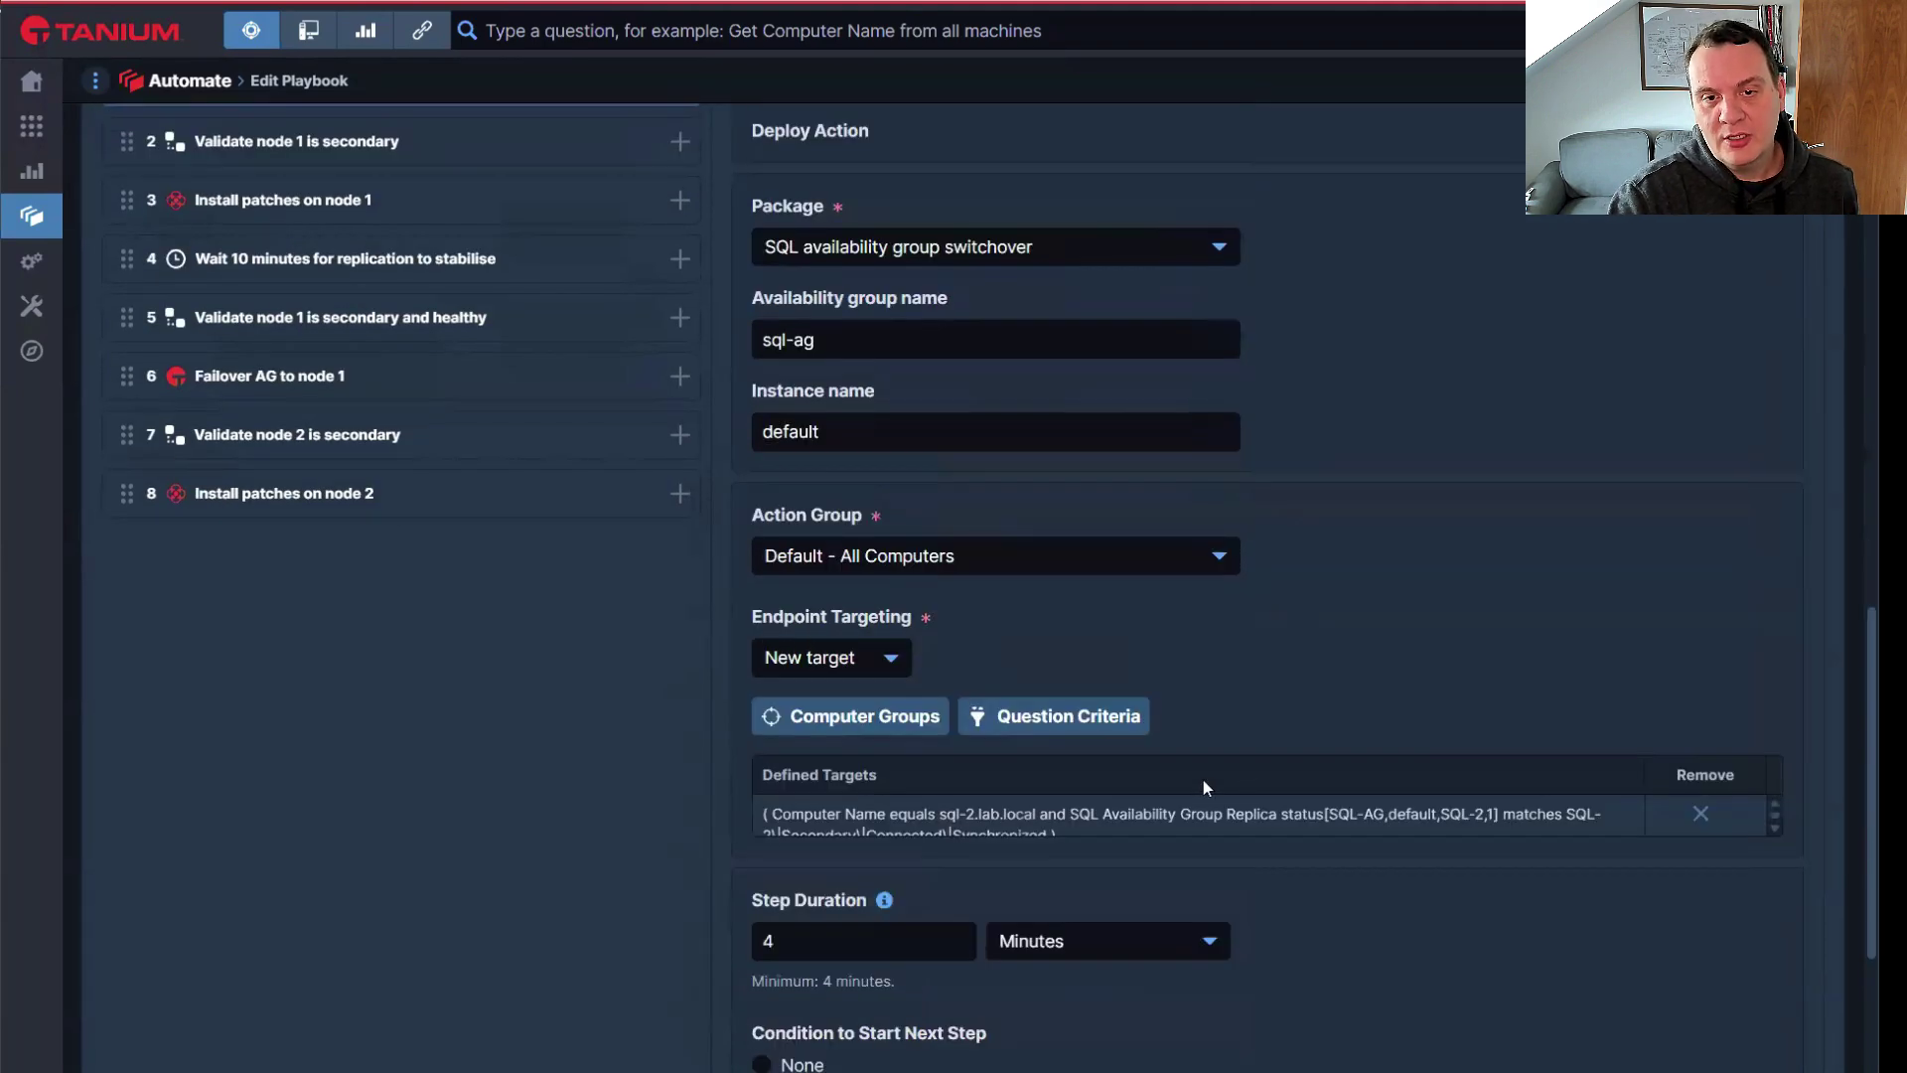
{"action": "scroll", "coordinate": [1140, 809], "scroll_direction": "down", "scroll_amount": 1}
{"action": "scroll", "coordinate": [1140, 809], "scroll_direction": "up", "scroll_amount": 1}
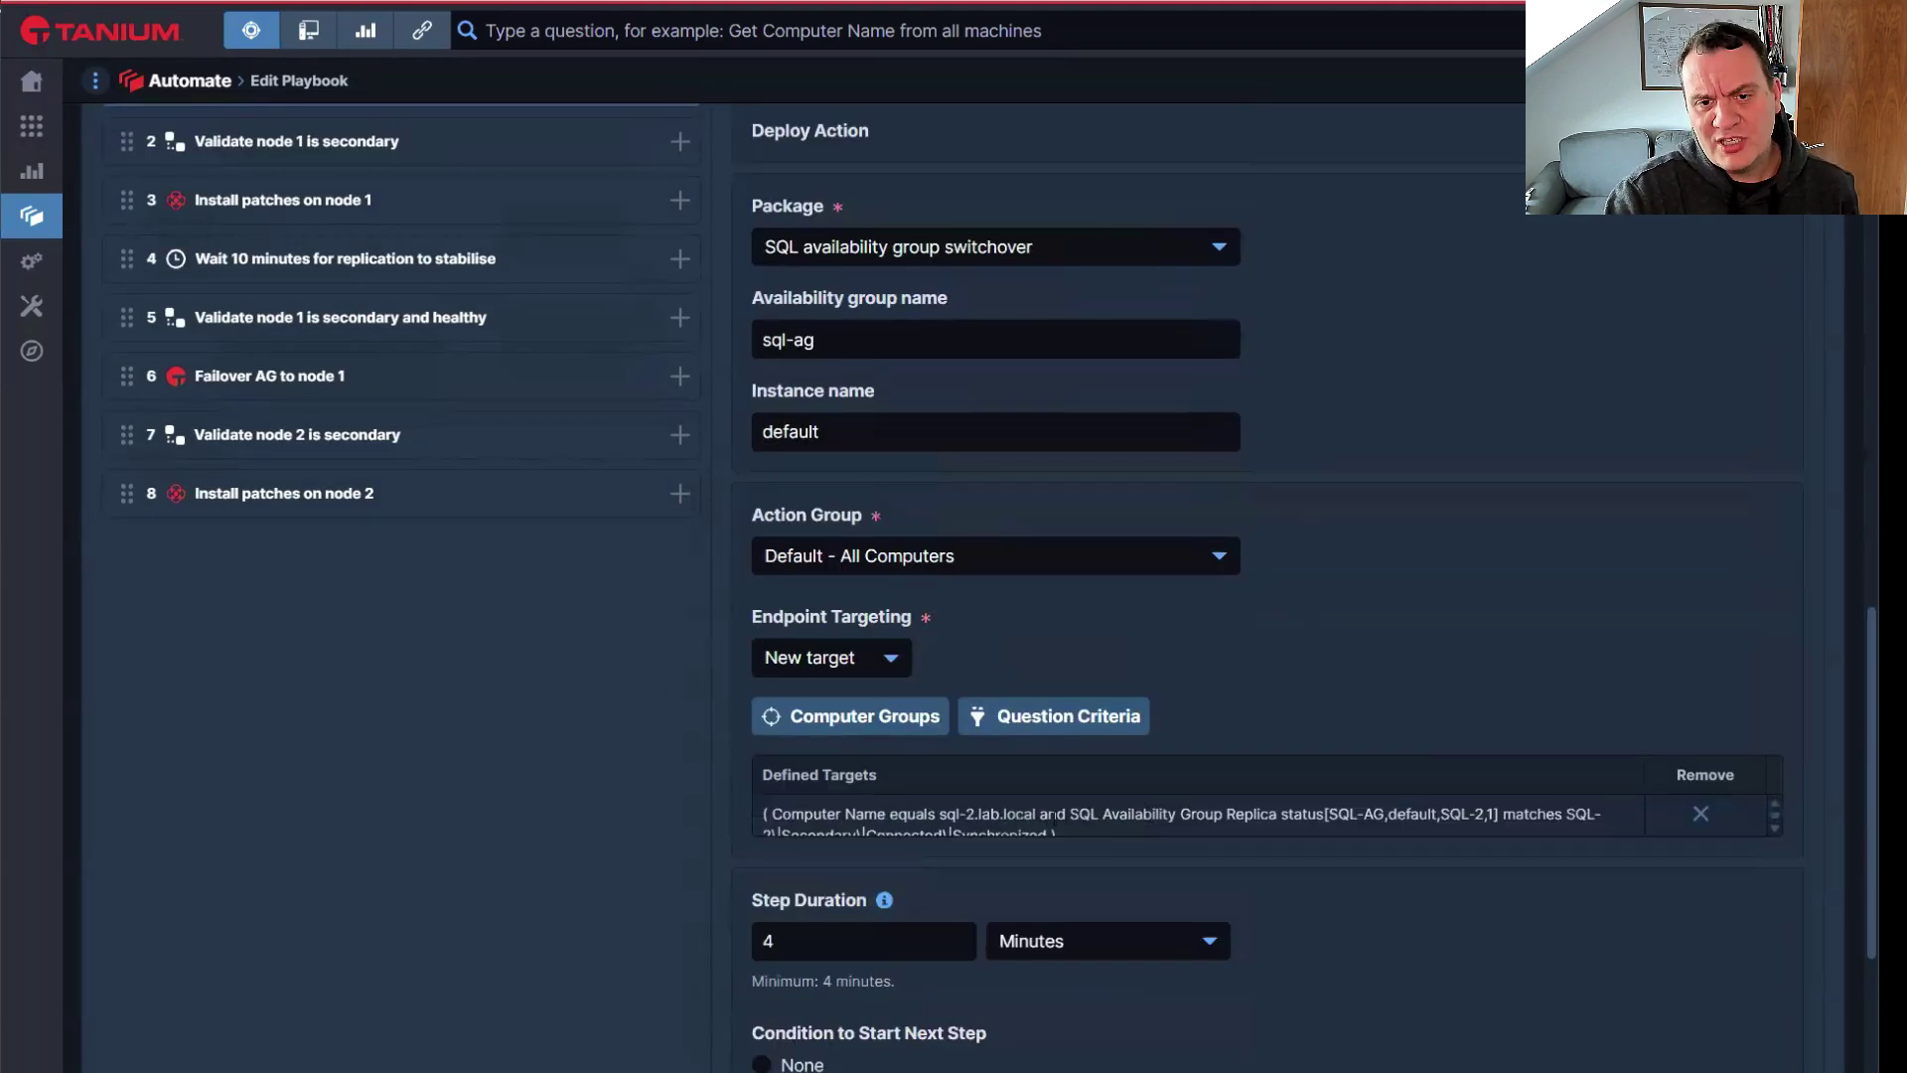
Examine the computer name condition in the failover step's defined targets, focusing on the sql-2 server name
{"action": "left_click_drag", "start_coordinate": [1070, 814], "coordinate": [1267, 608]}
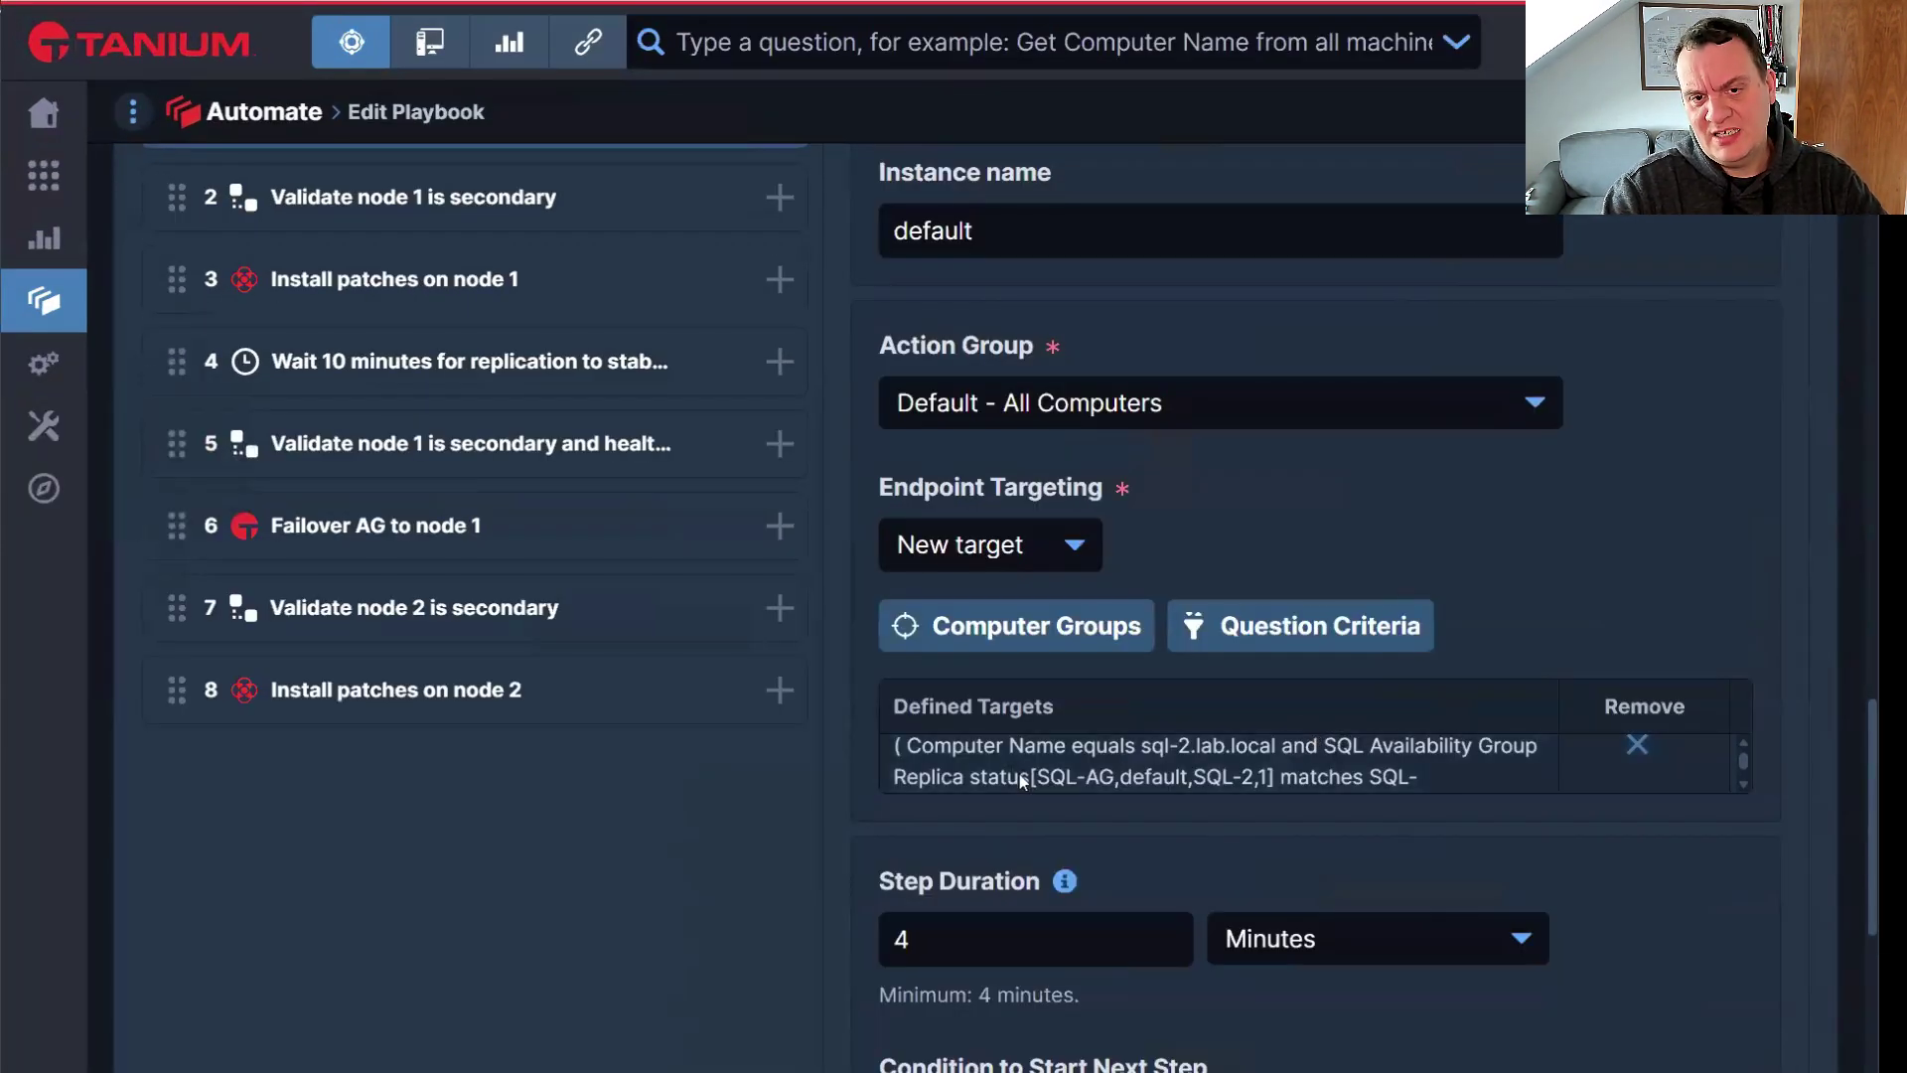
{"action": "scroll", "coordinate": [1024, 780], "scroll_direction": "down", "scroll_amount": 1}
{"action": "scroll", "coordinate": [1399, 767], "scroll_direction": "up", "scroll_amount": 1}
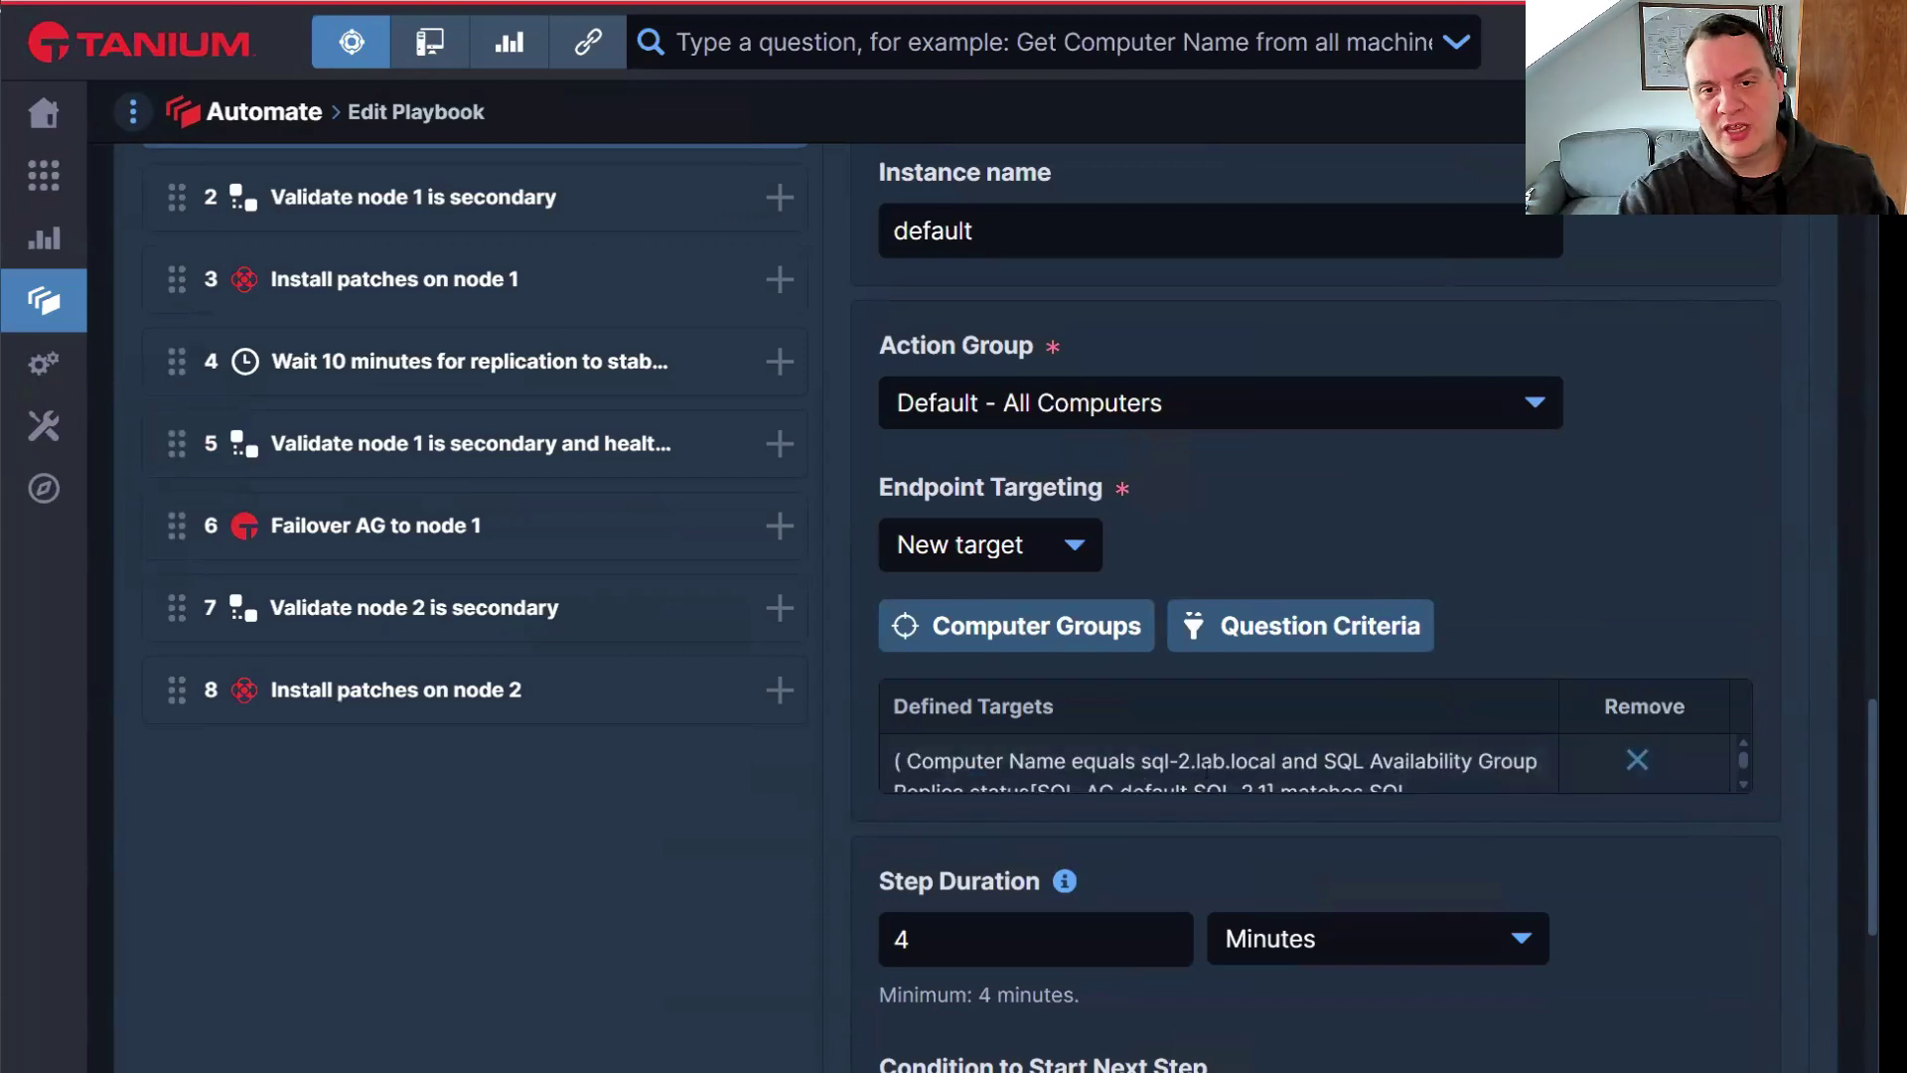
{"action": "left_click_drag", "start_coordinate": [1142, 763], "coordinate": [1188, 767]}
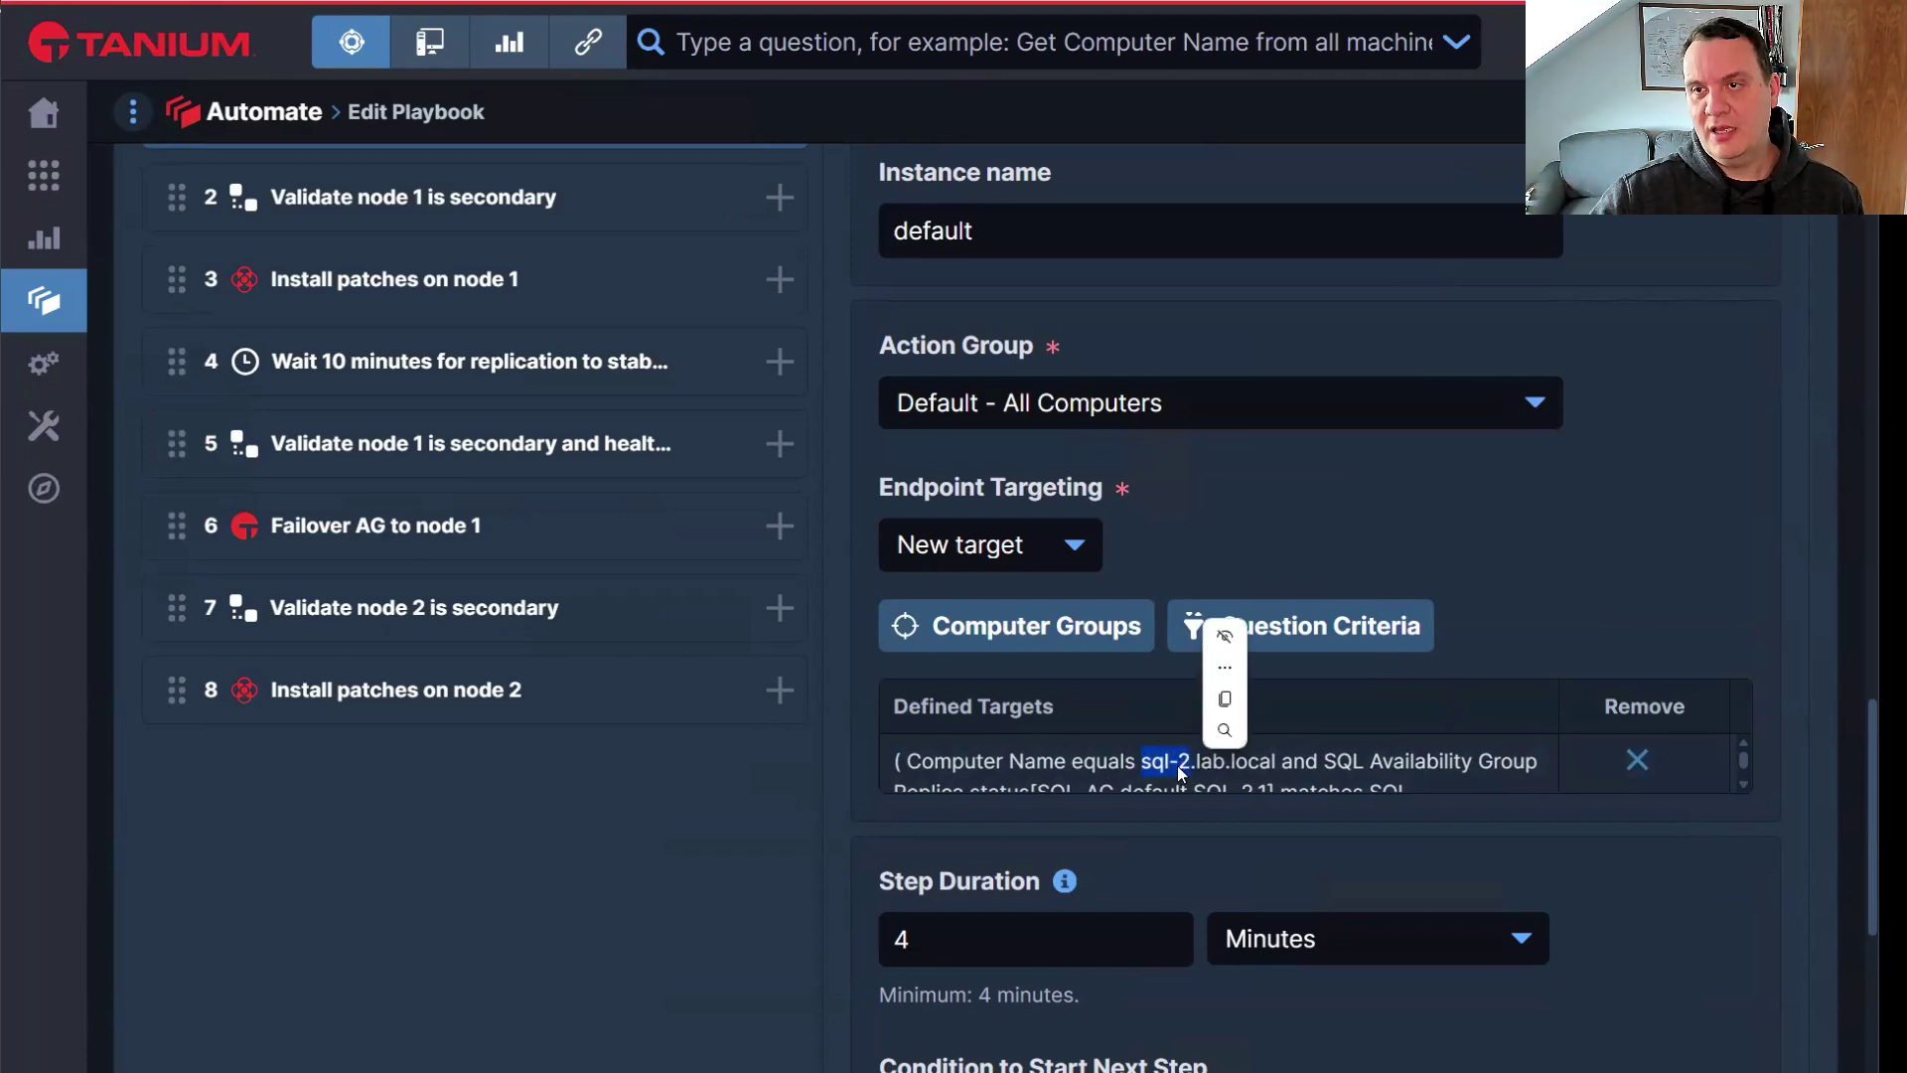
{"action": "left_click", "coordinate": [1404, 784]}
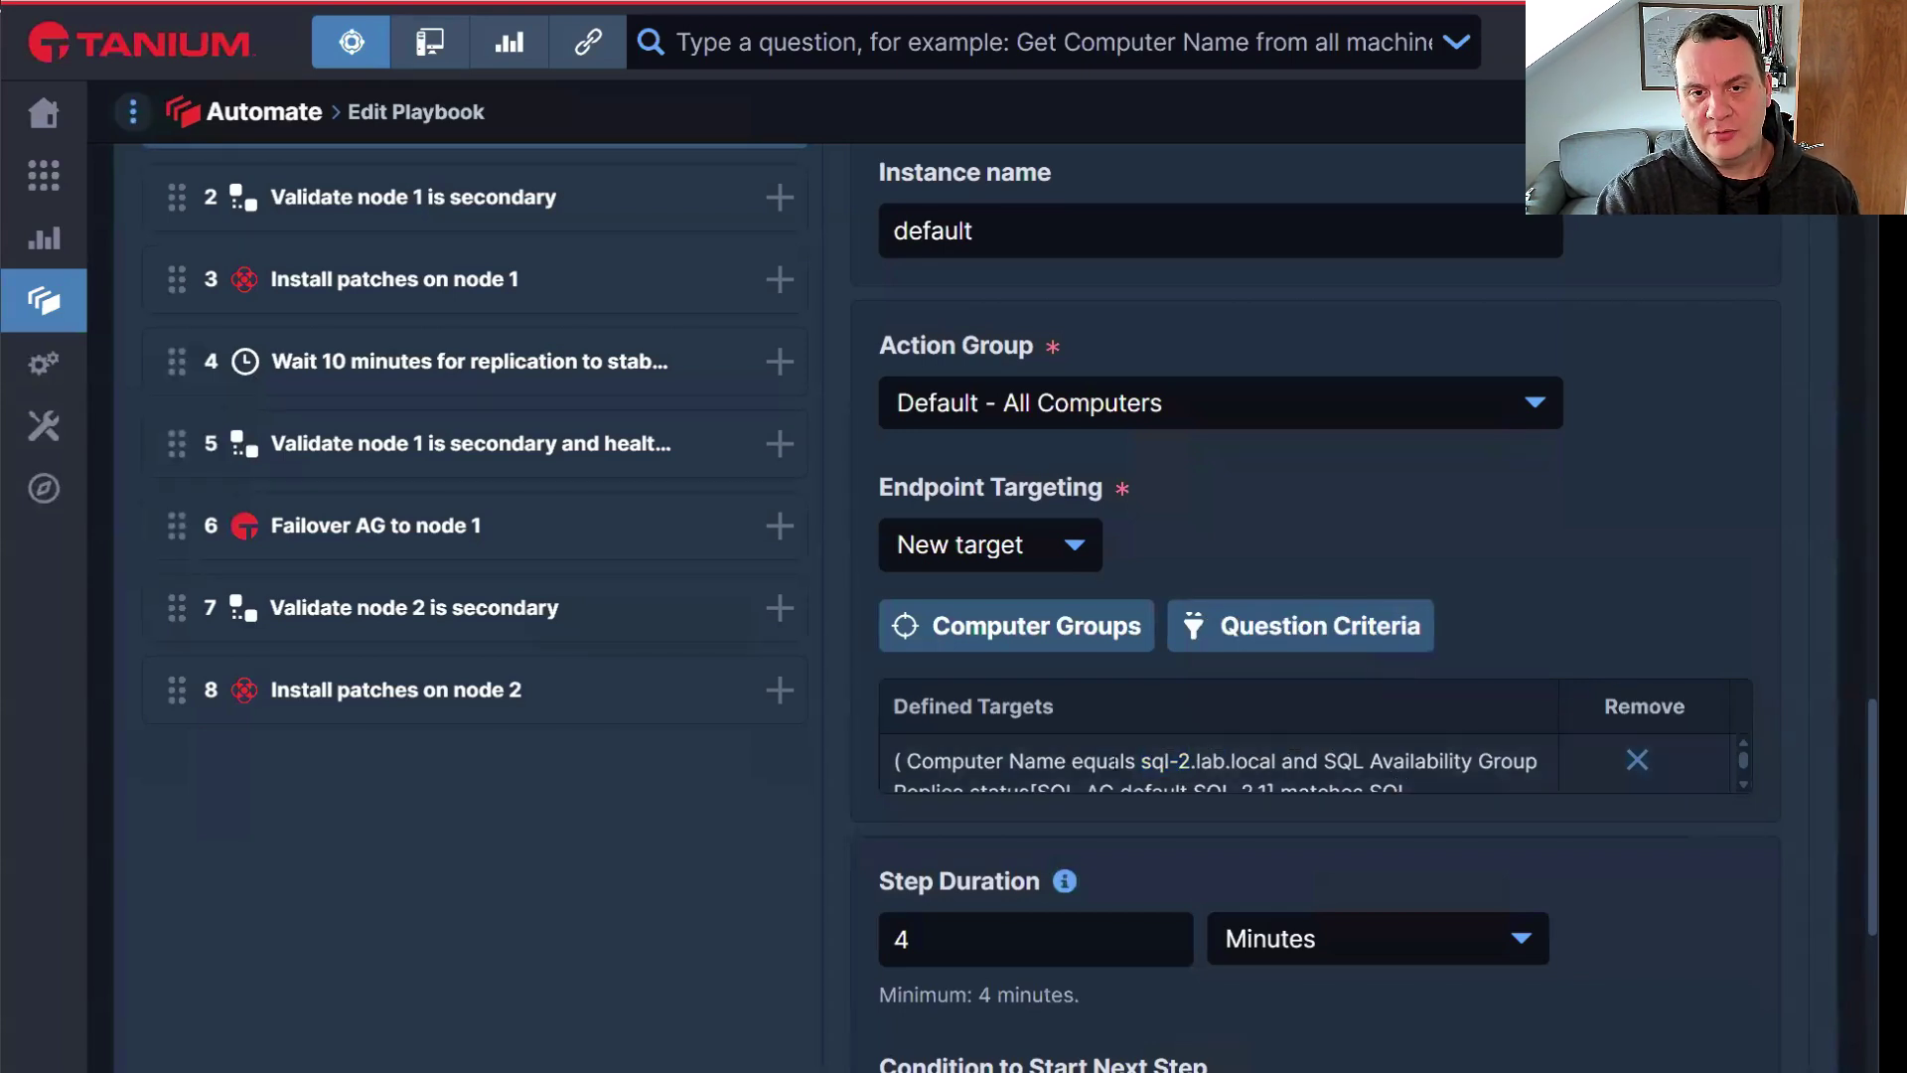
Read the rest of the defined target, checking the replica status sensor parameters and the pipe-delimited value to match
{"action": "left_click", "coordinate": [1741, 789]}
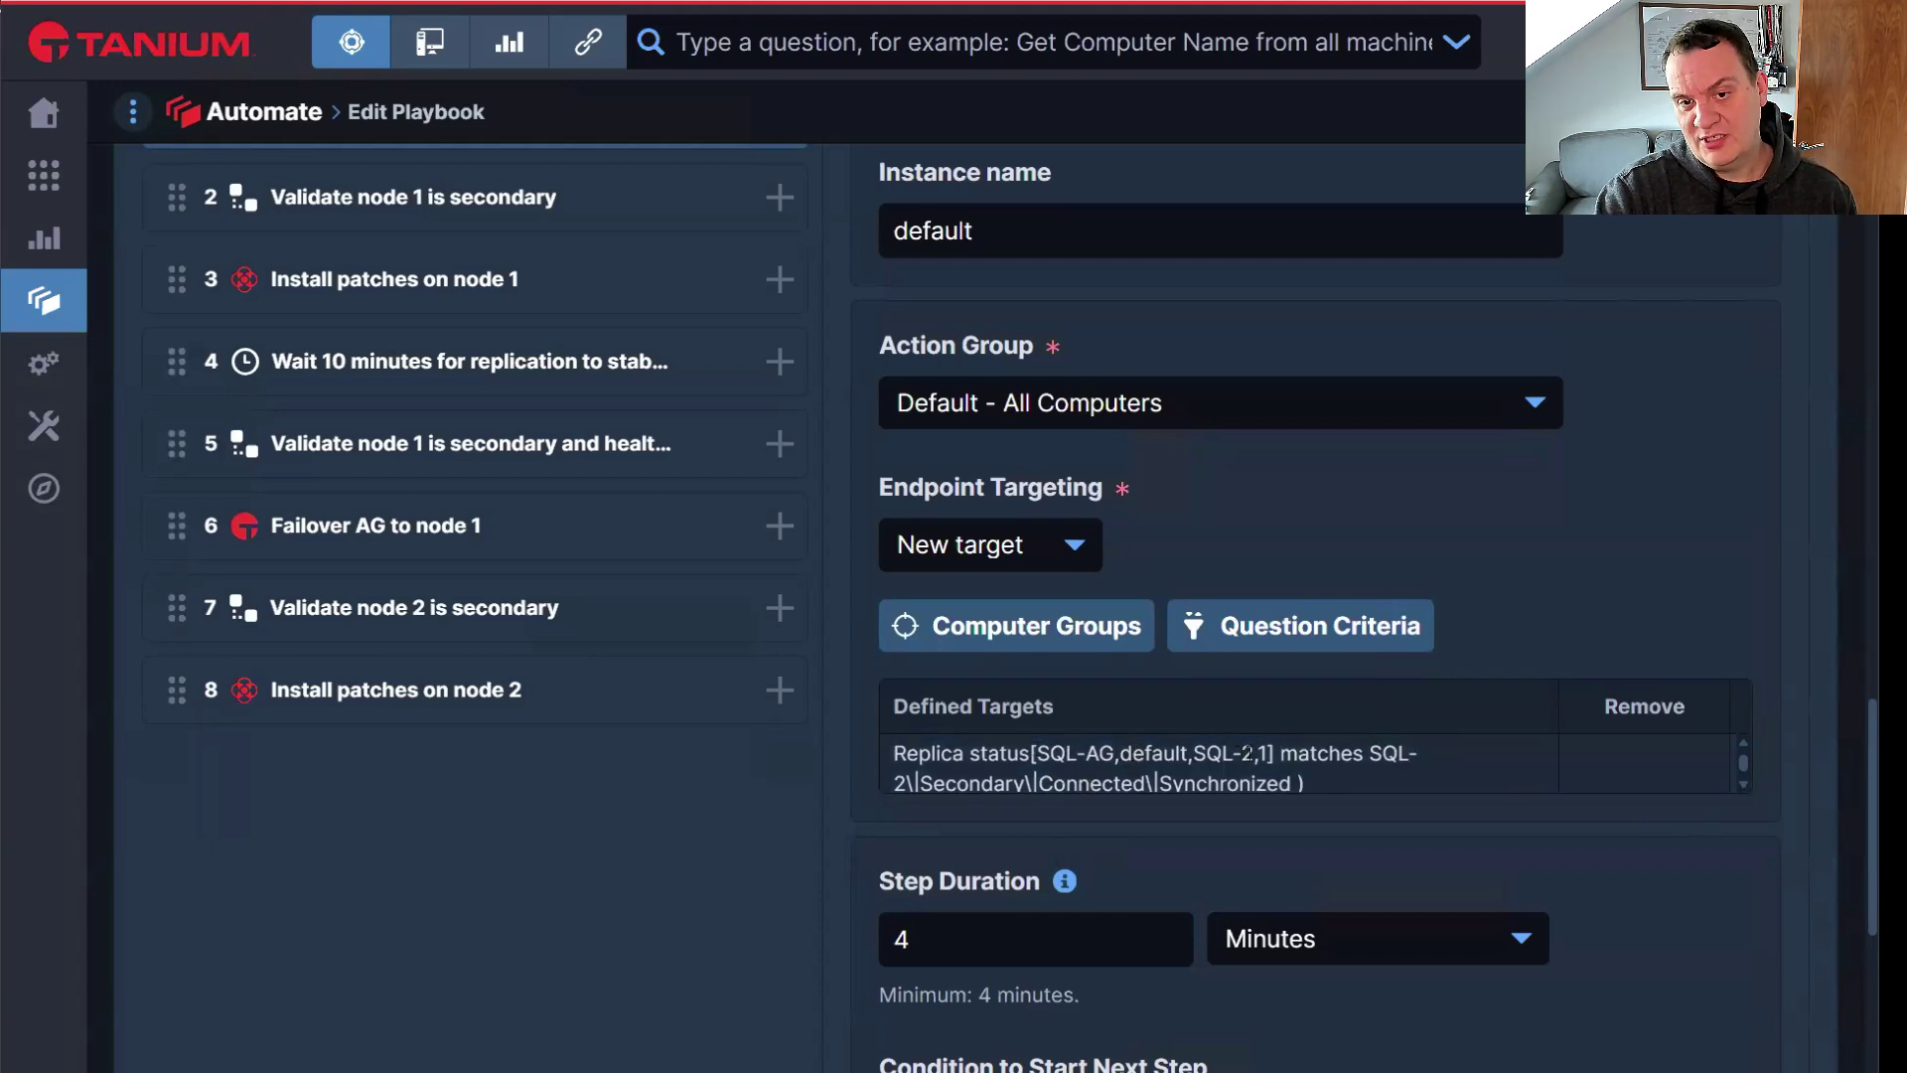
{"action": "mouse_move", "coordinate": [1258, 755]}
{"action": "left_mouse_down"}
{"action": "mouse_move", "coordinate": [1231, 771]}
{"action": "mouse_move", "coordinate": [1248, 771]}
{"action": "left_mouse_up"}
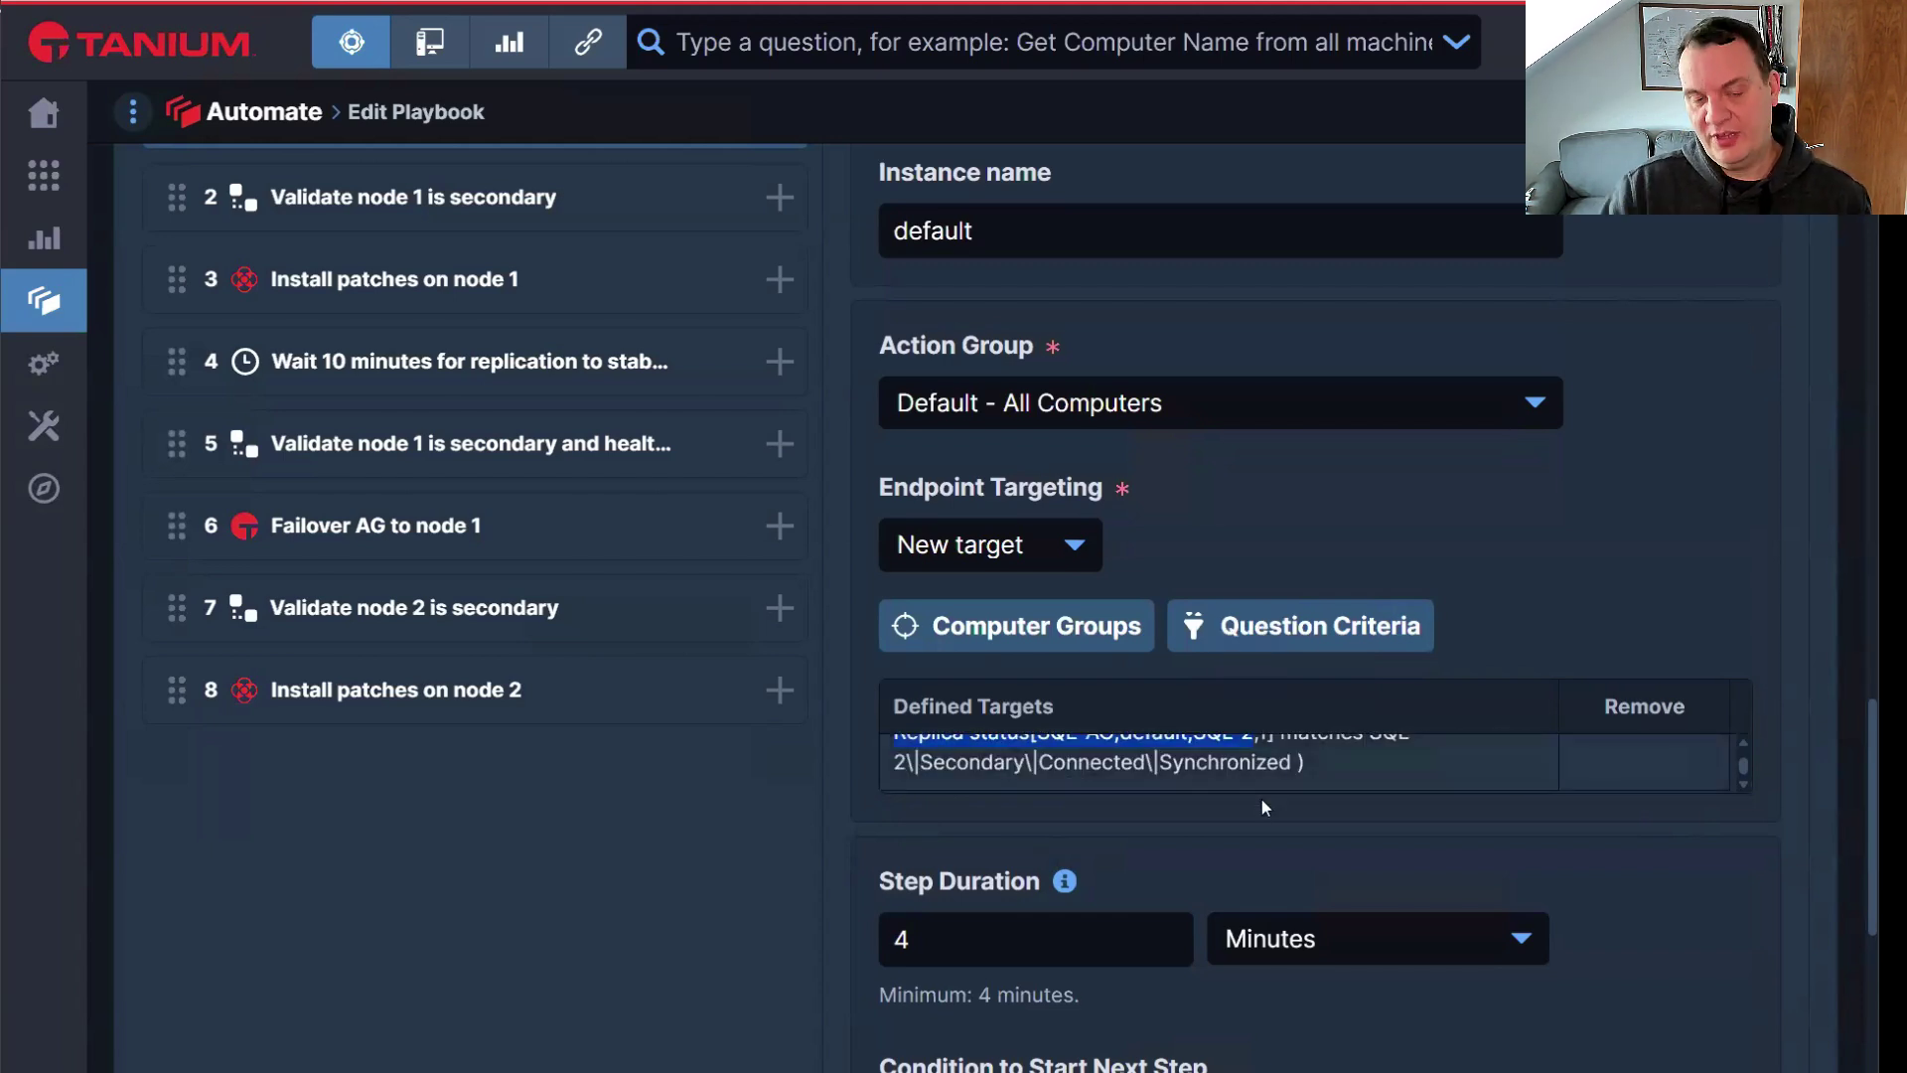
{"action": "scroll", "coordinate": [1749, 743], "scroll_direction": "up", "scroll_amount": 2}
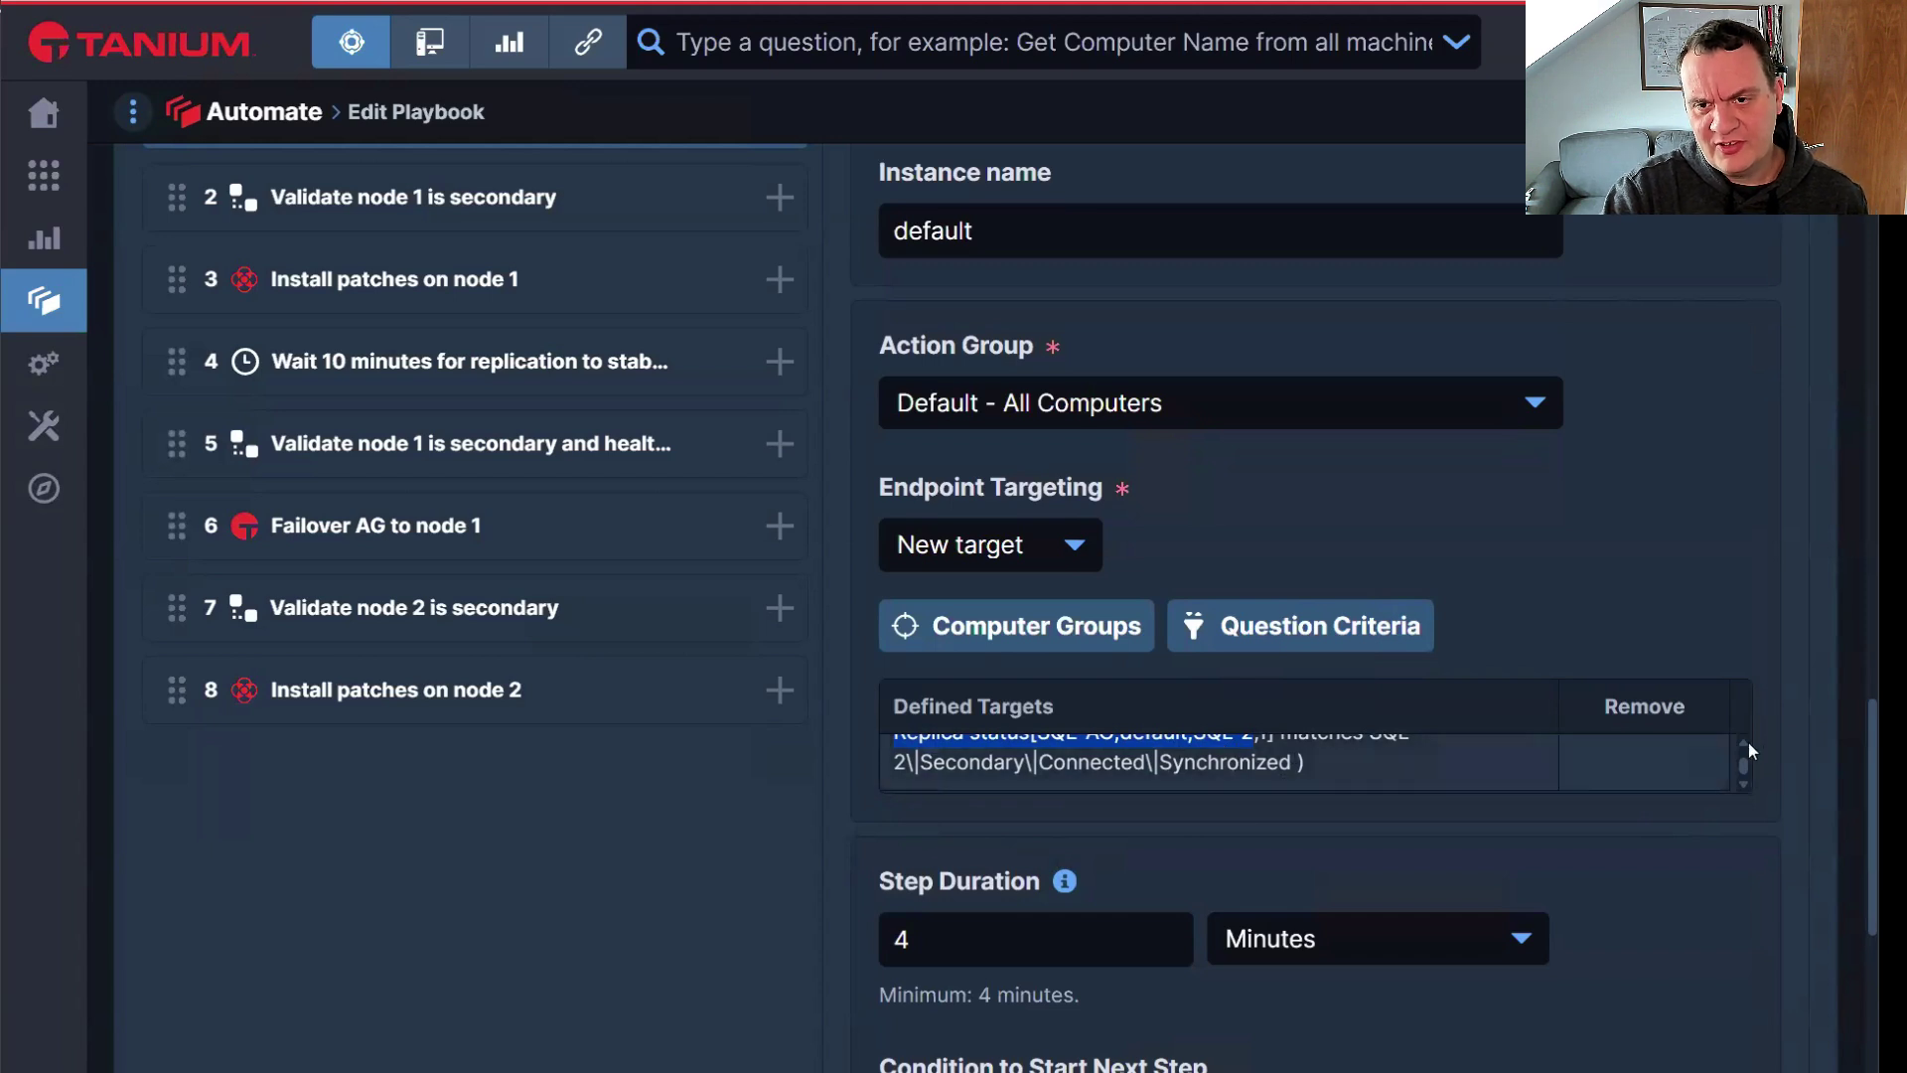
{"action": "scroll", "coordinate": [1744, 781], "scroll_direction": "down", "scroll_amount": 2}
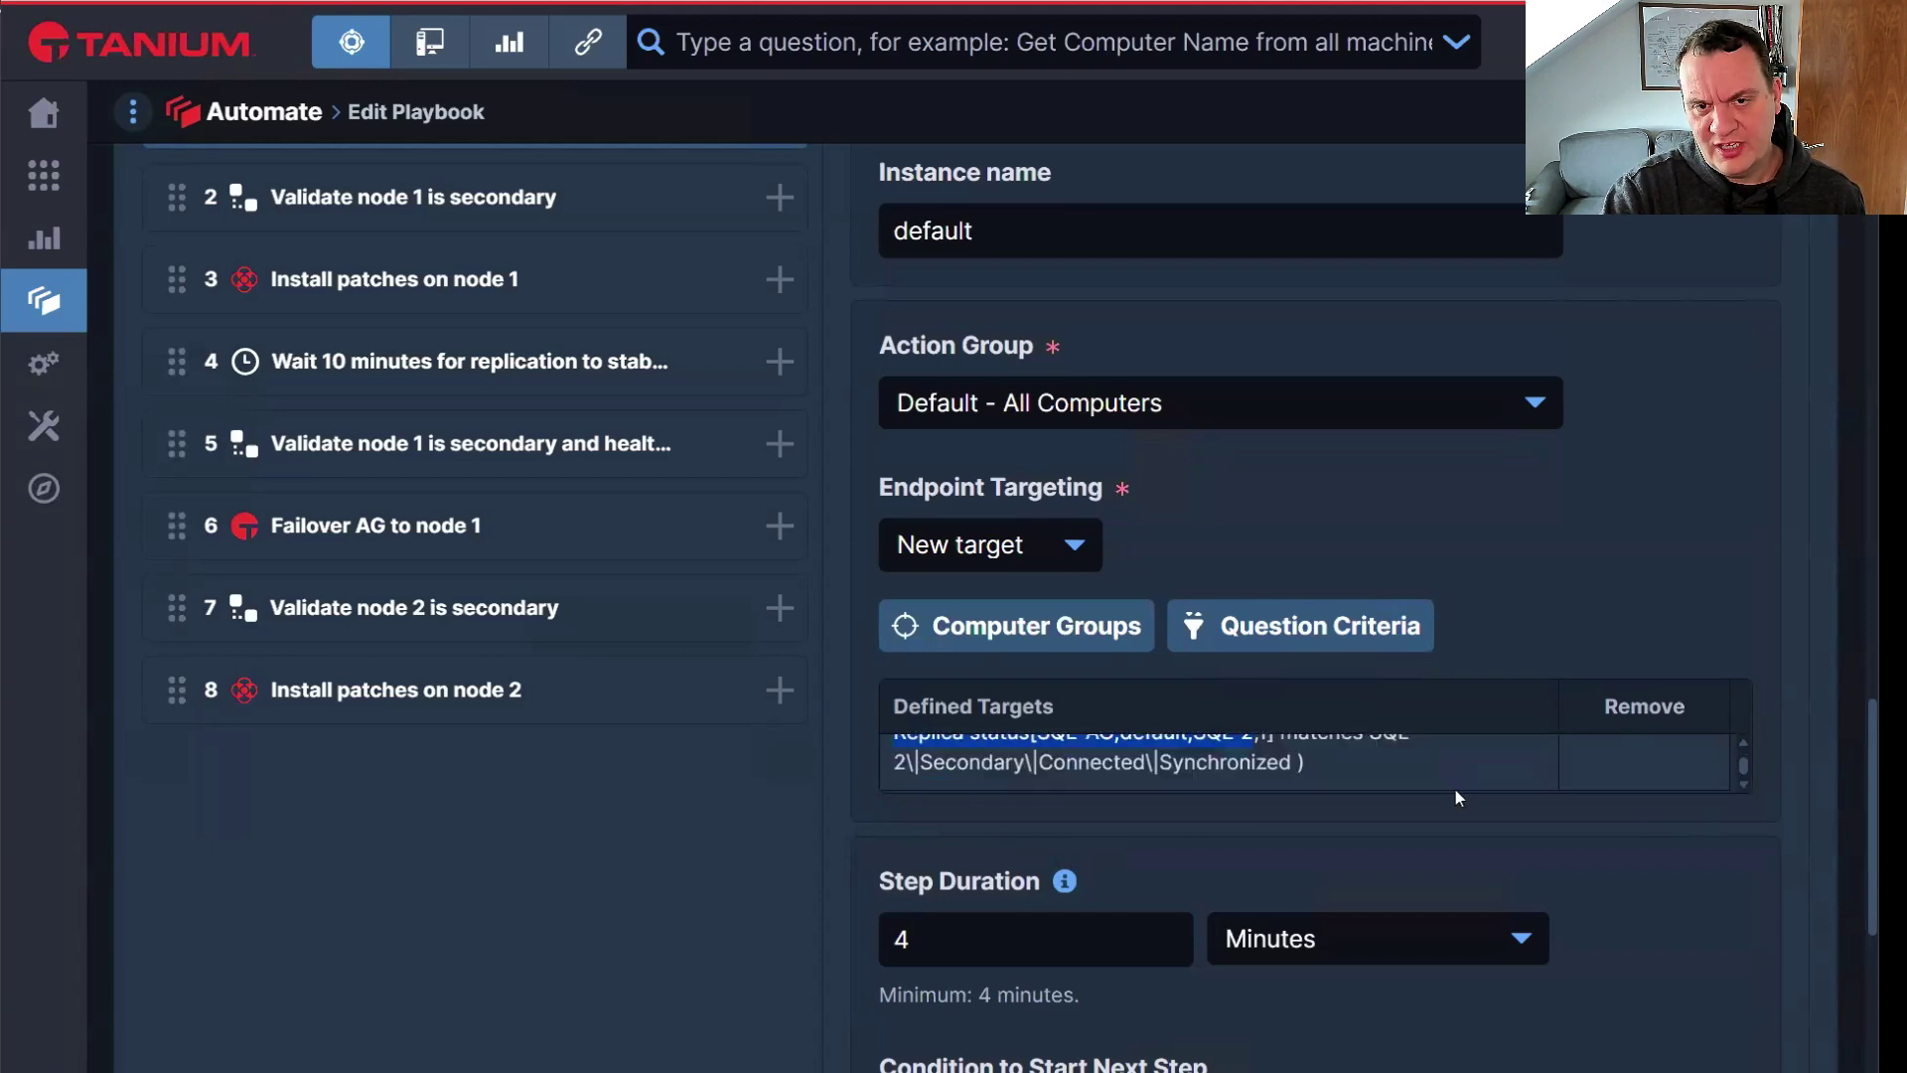
{"action": "left_click", "coordinate": [915, 763]}
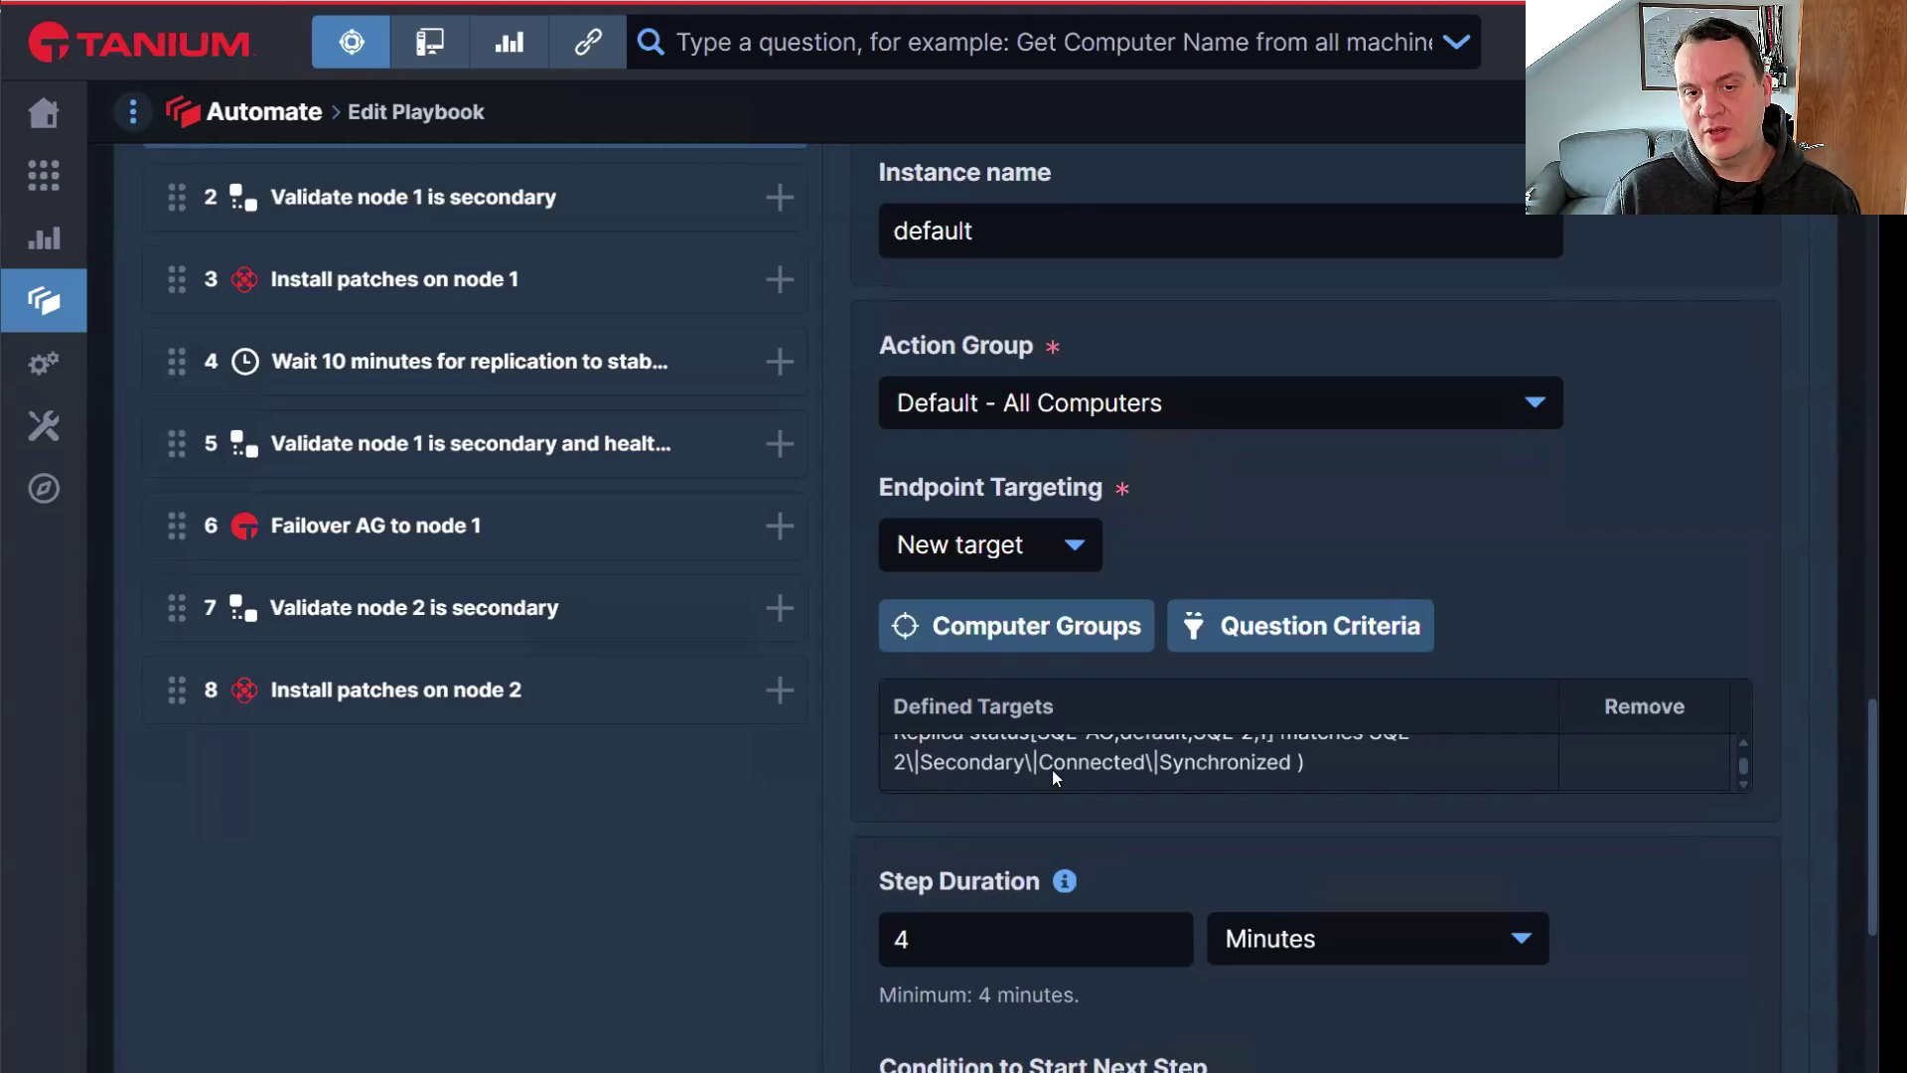
Examine the "Failover AG to node 2" step's duration, condition to start the next step, and step completion setting
{"action": "scroll", "coordinate": [1052, 769], "scroll_direction": "down", "scroll_amount": 3}
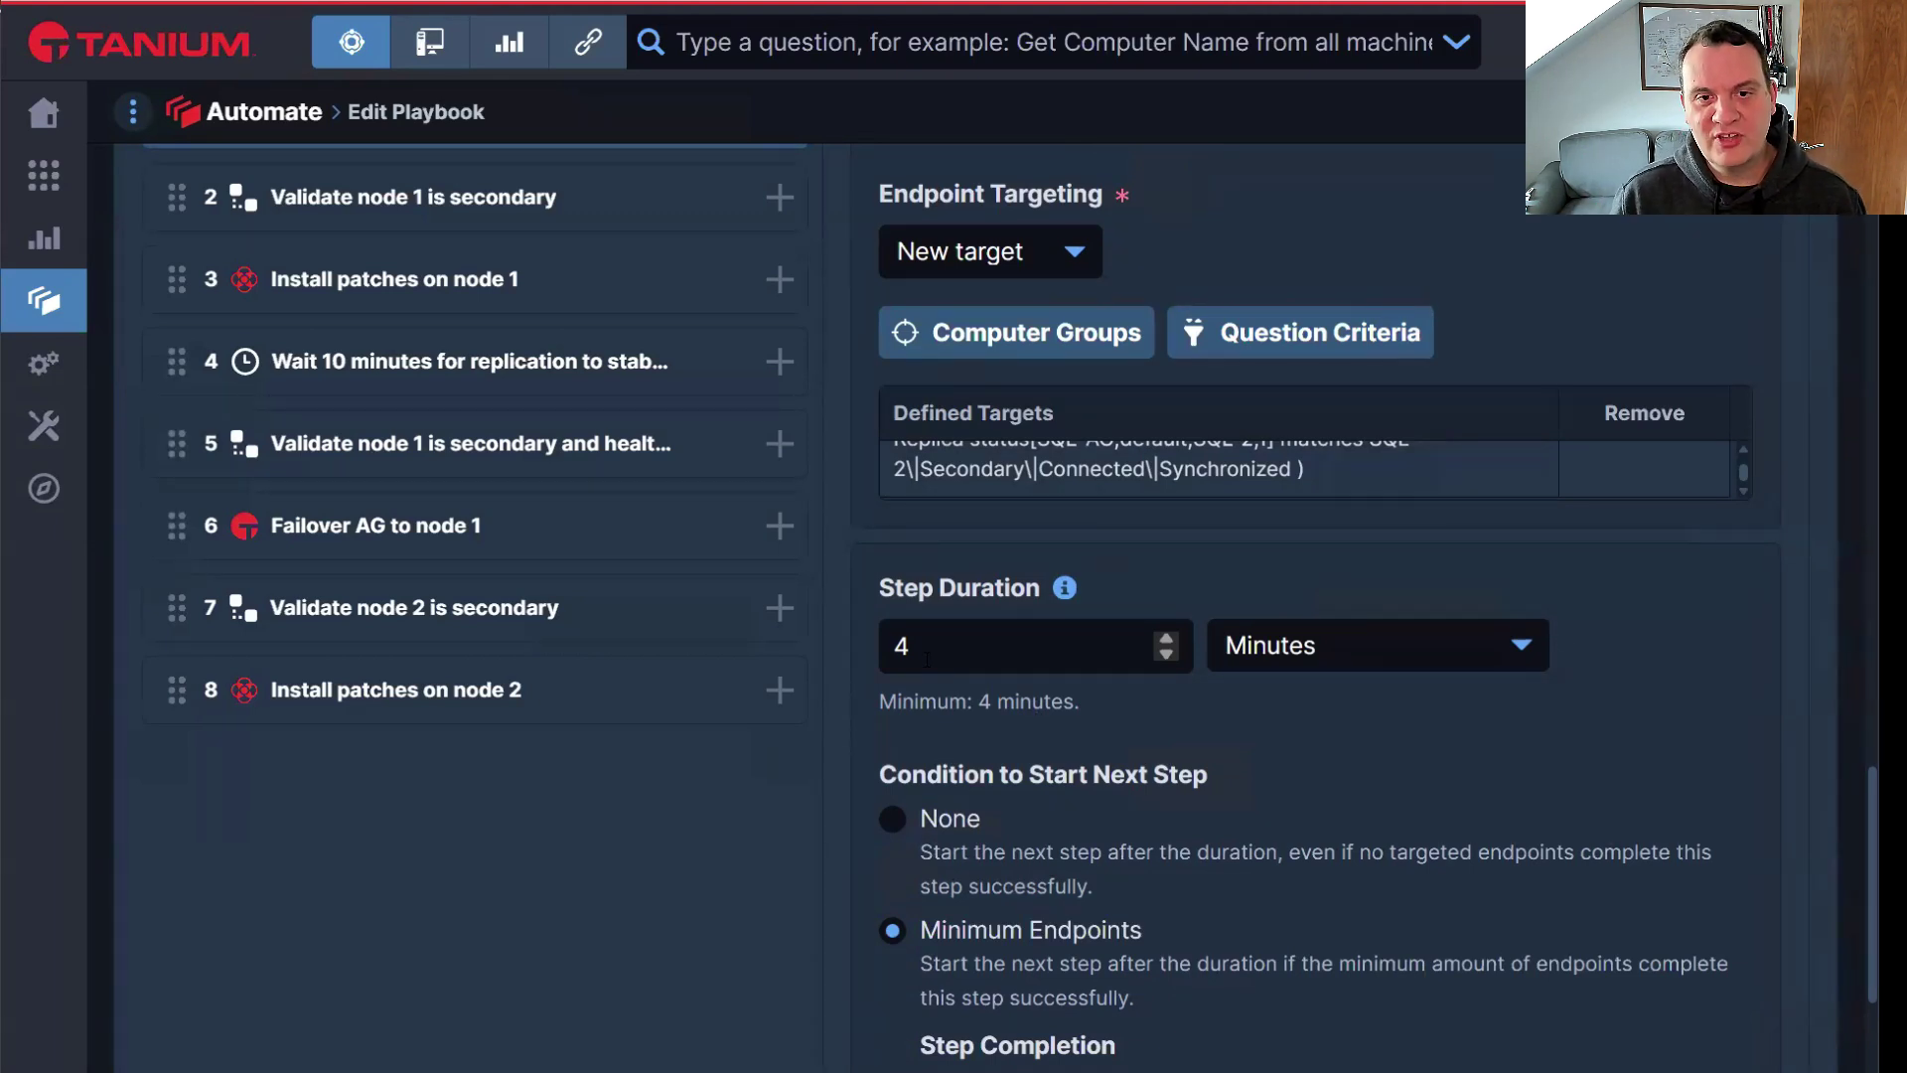
{"action": "scroll", "coordinate": [983, 620], "scroll_direction": "down", "scroll_amount": 2}
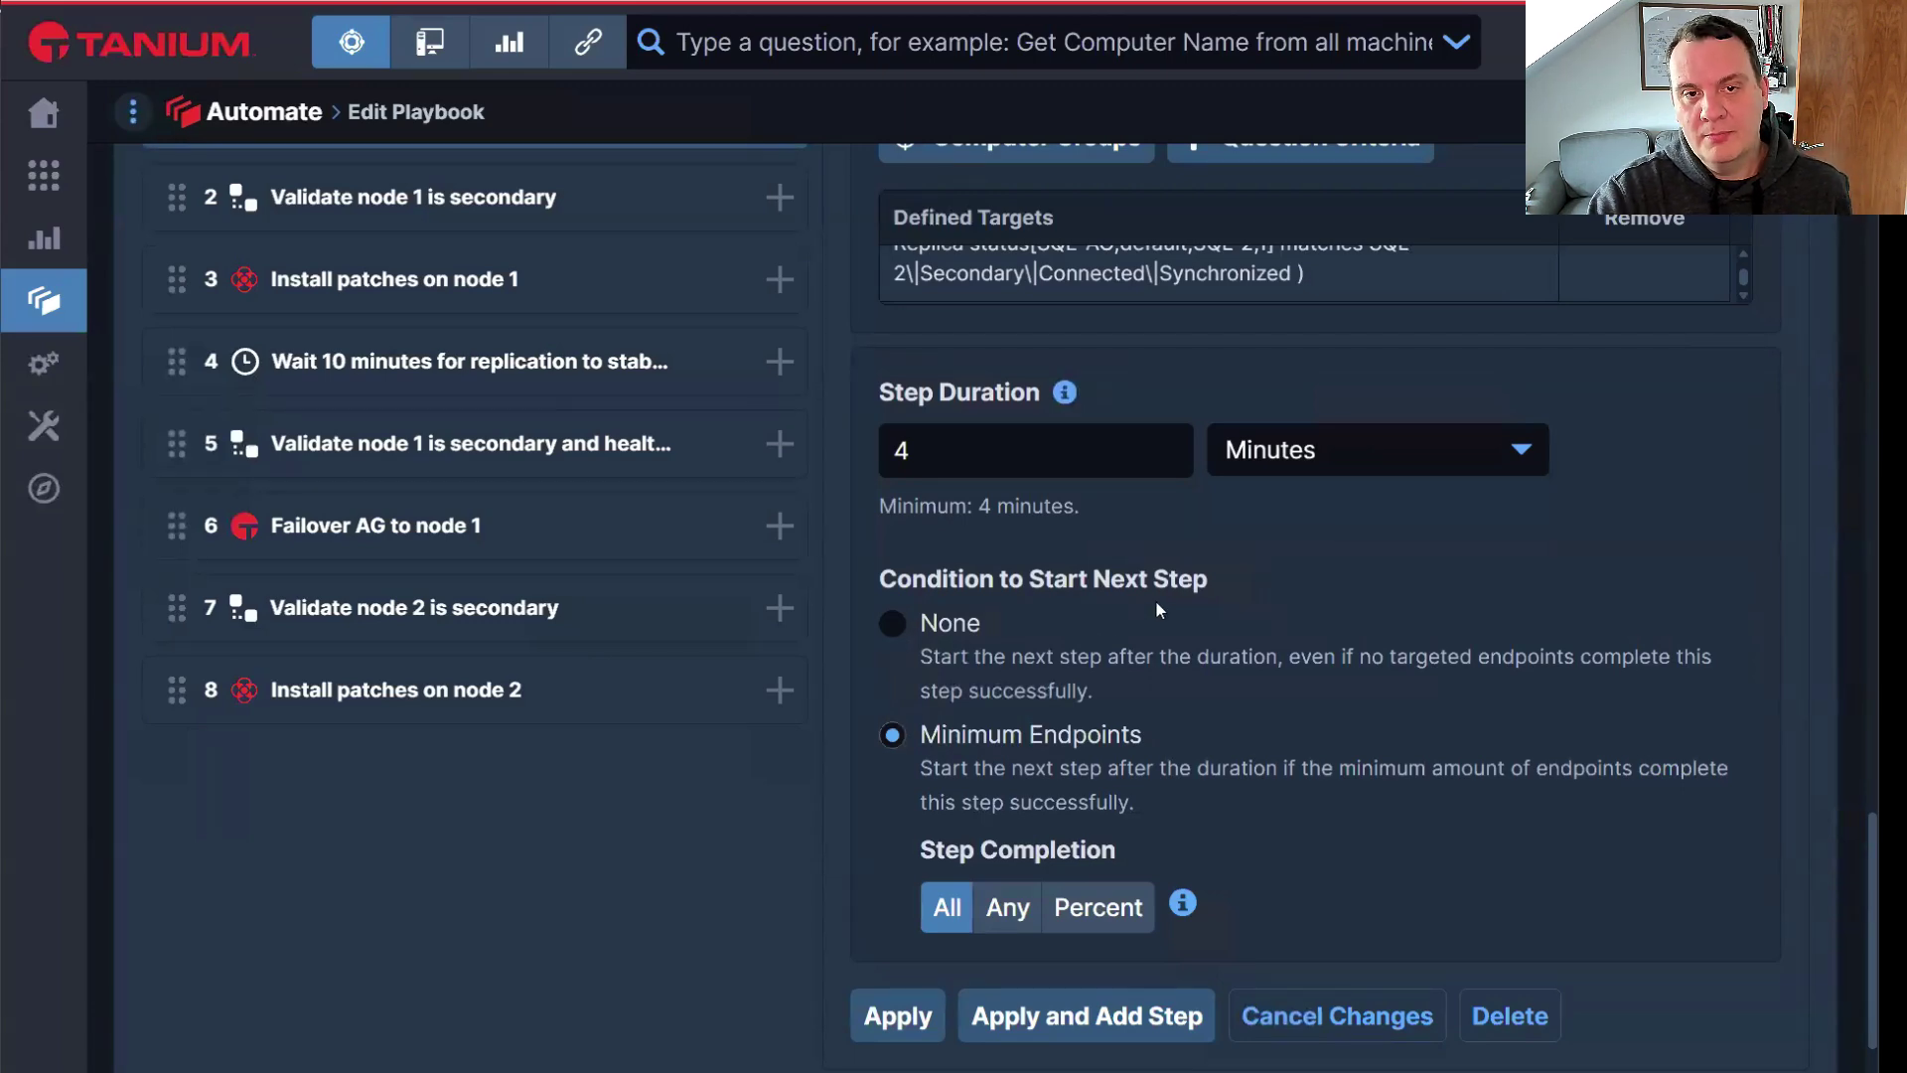
{"action": "scroll", "coordinate": [1176, 612], "scroll_direction": "up", "scroll_amount": 10}
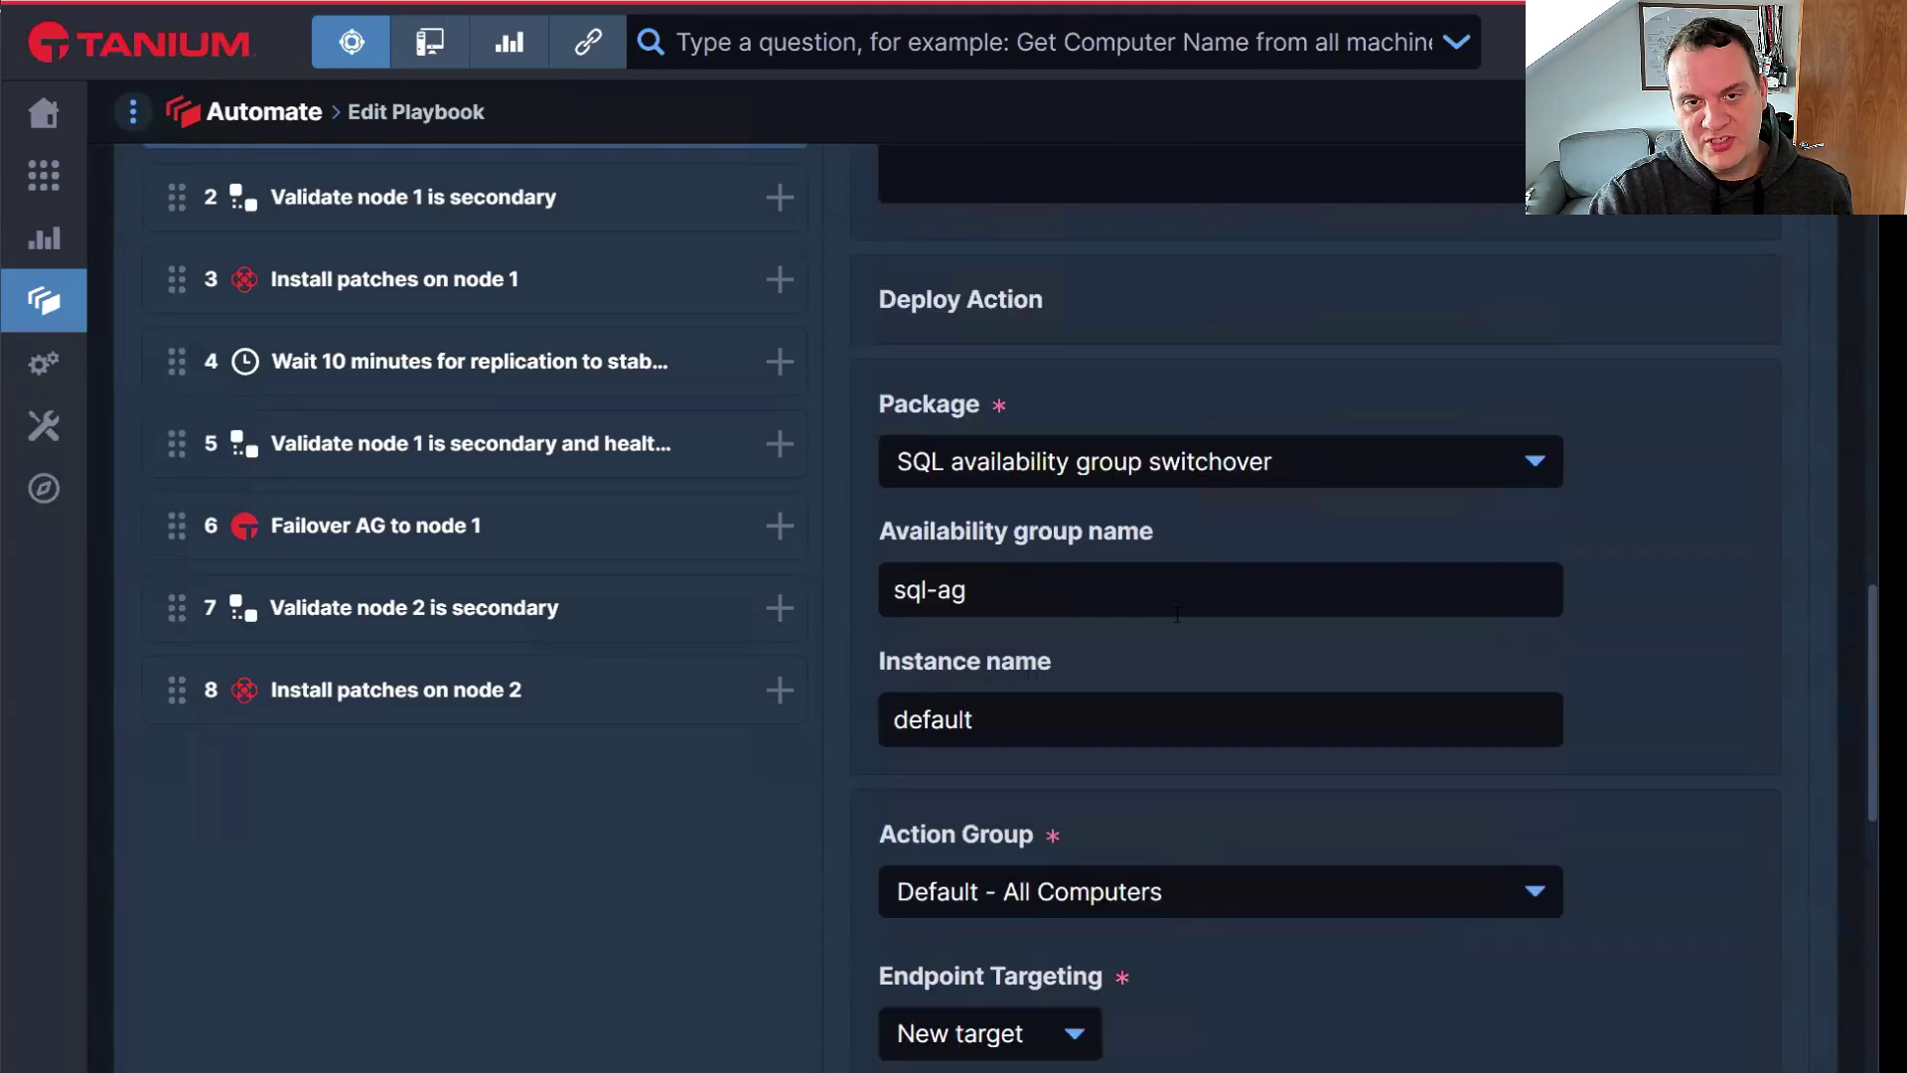
{"action": "scroll", "coordinate": [1176, 615], "scroll_direction": "up", "scroll_amount": 4}
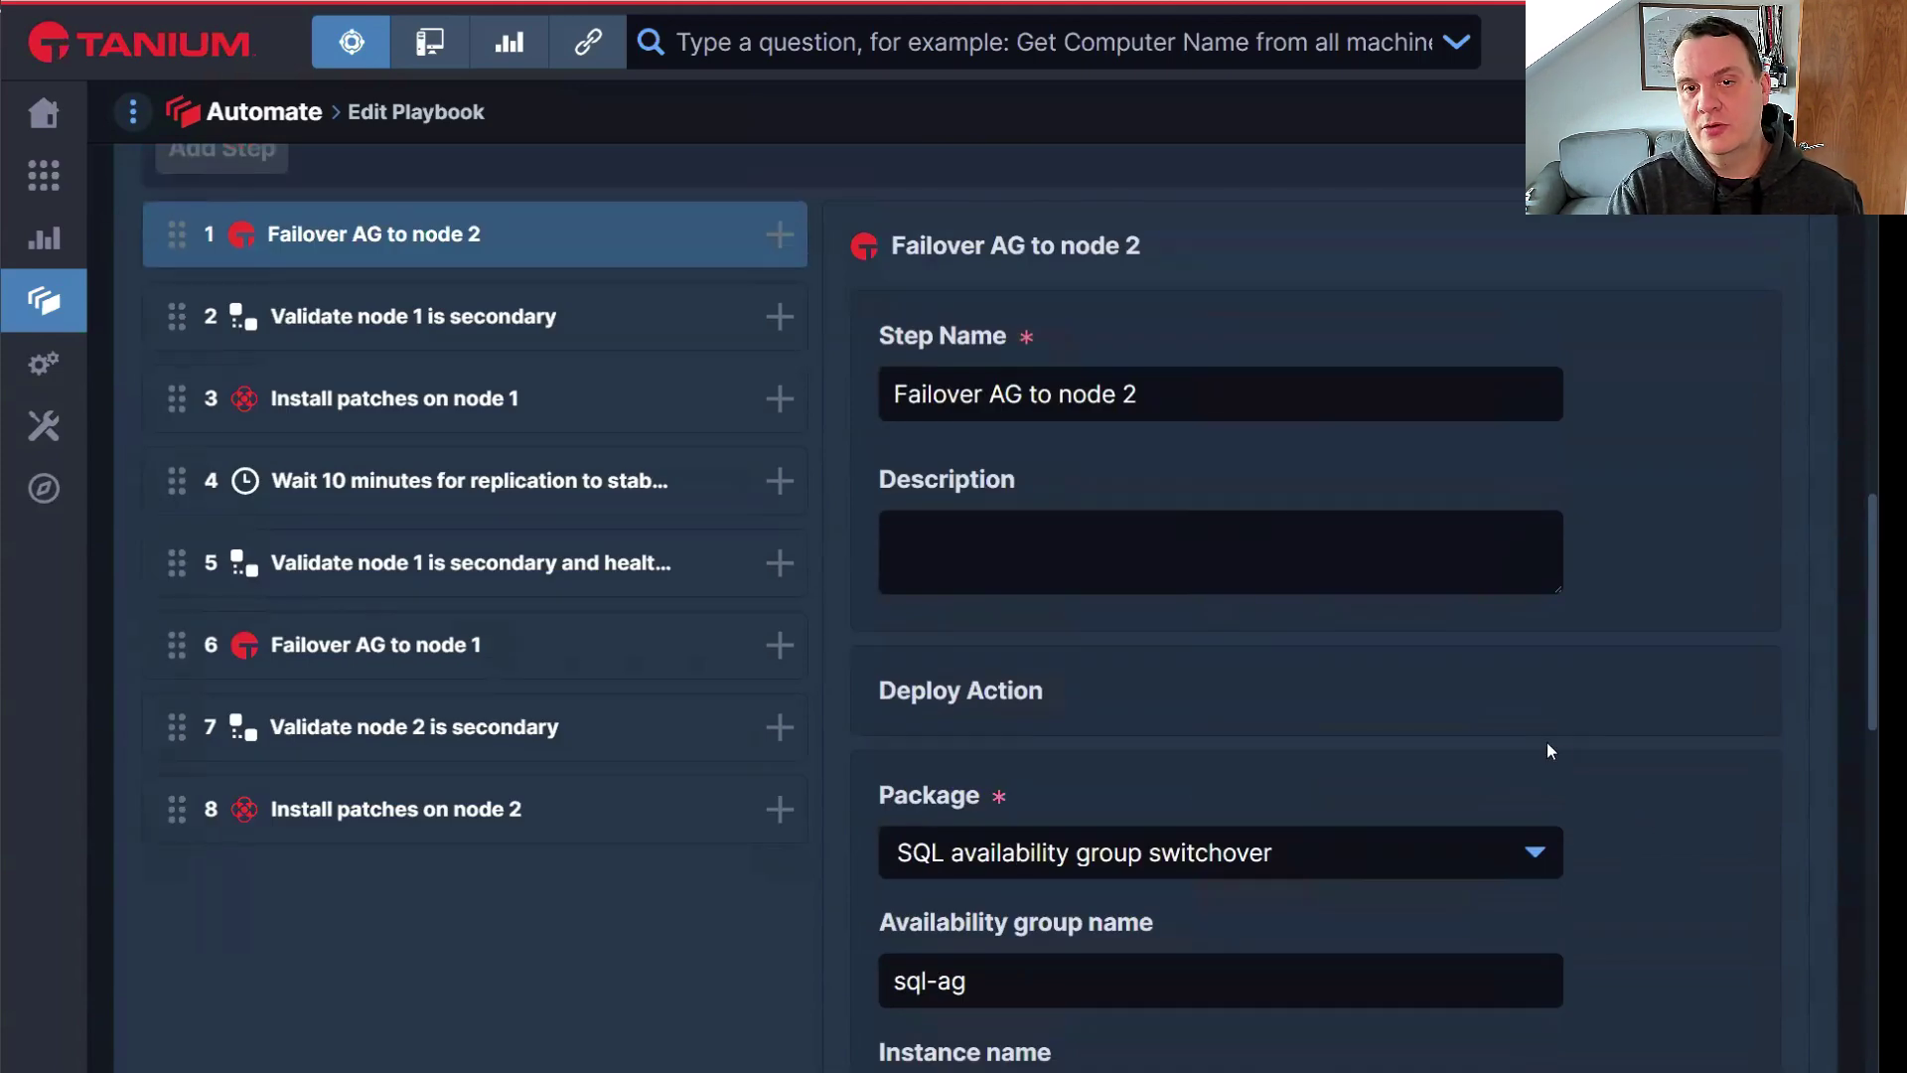
Recheck the failover step's targeting and apply the pending changes to the "Failover AG to node 2" step
{"action": "scroll", "coordinate": [1546, 750], "scroll_direction": "down", "scroll_amount": 8}
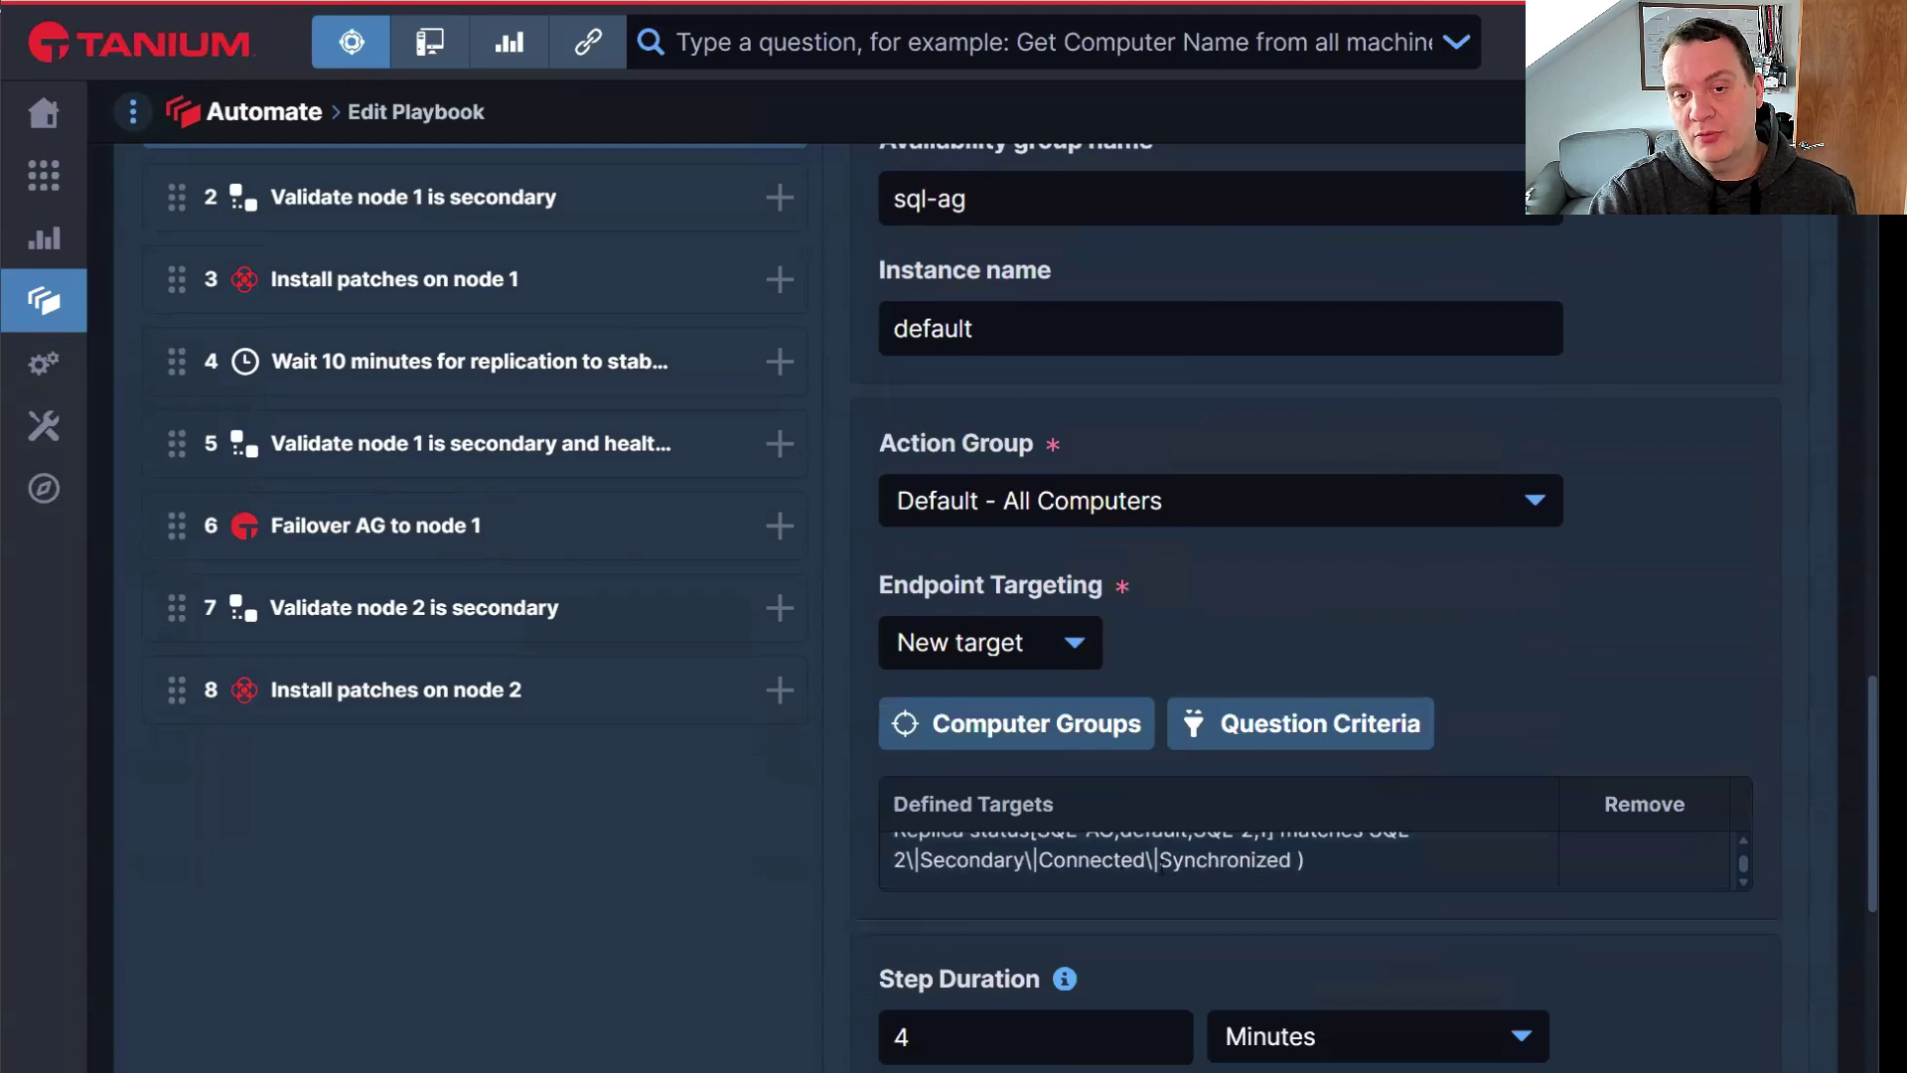
{"action": "scroll", "coordinate": [1144, 761], "scroll_direction": "down", "scroll_amount": 1}
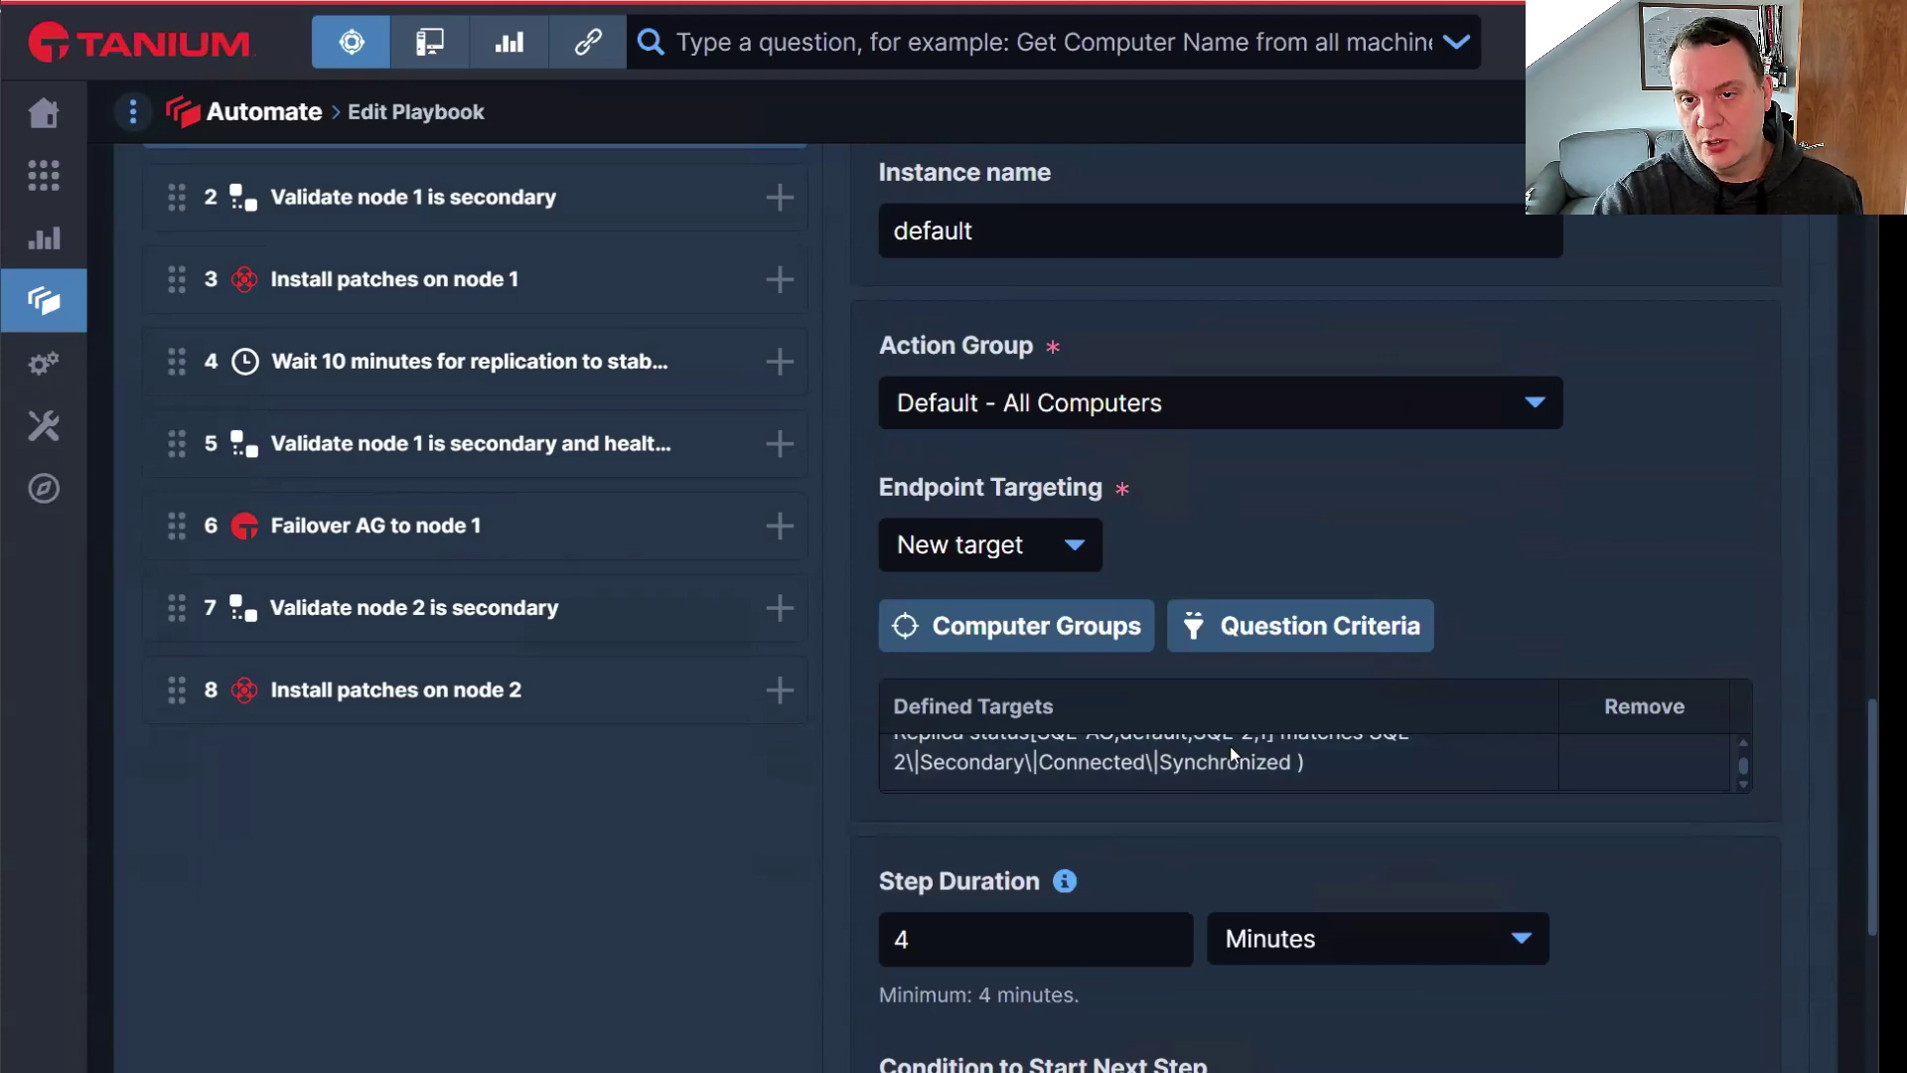
{"action": "scroll", "coordinate": [1232, 755], "scroll_direction": "down", "scroll_amount": 5}
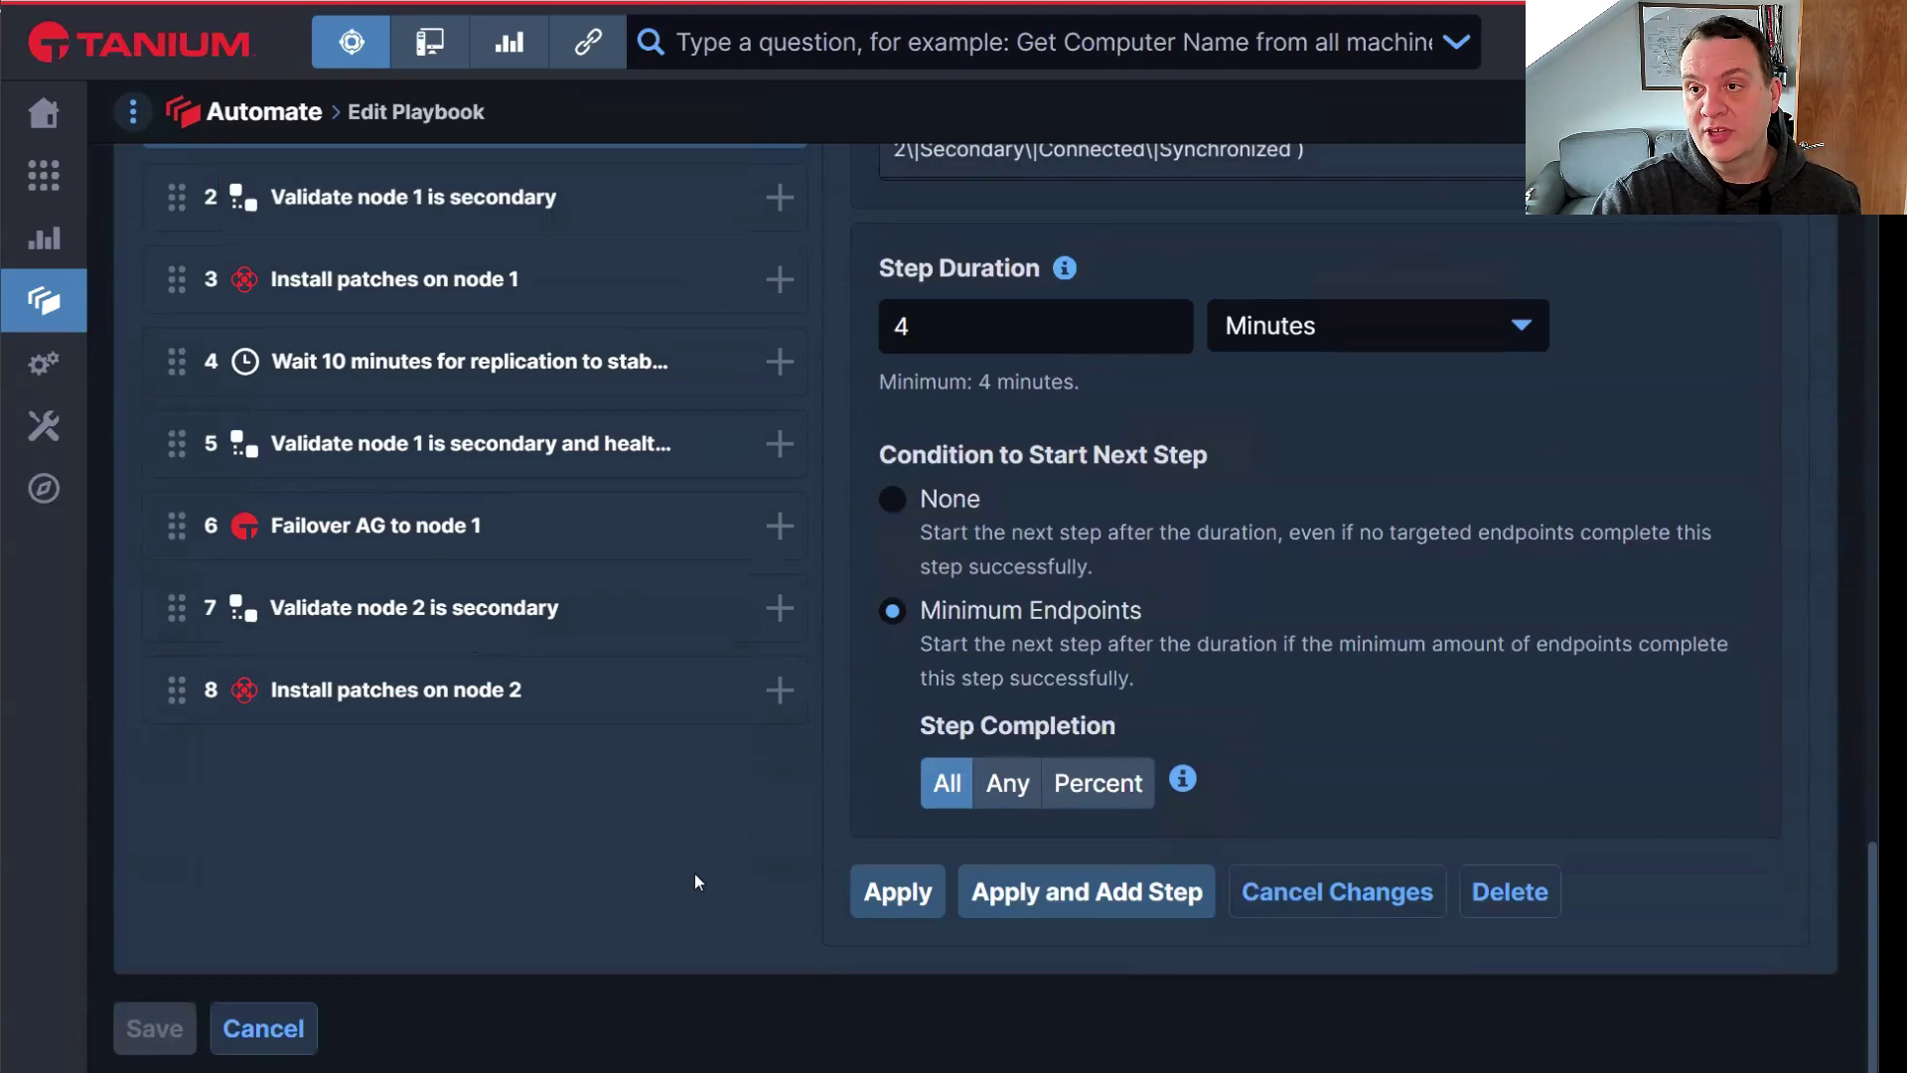
{"action": "left_click", "coordinate": [897, 891]}
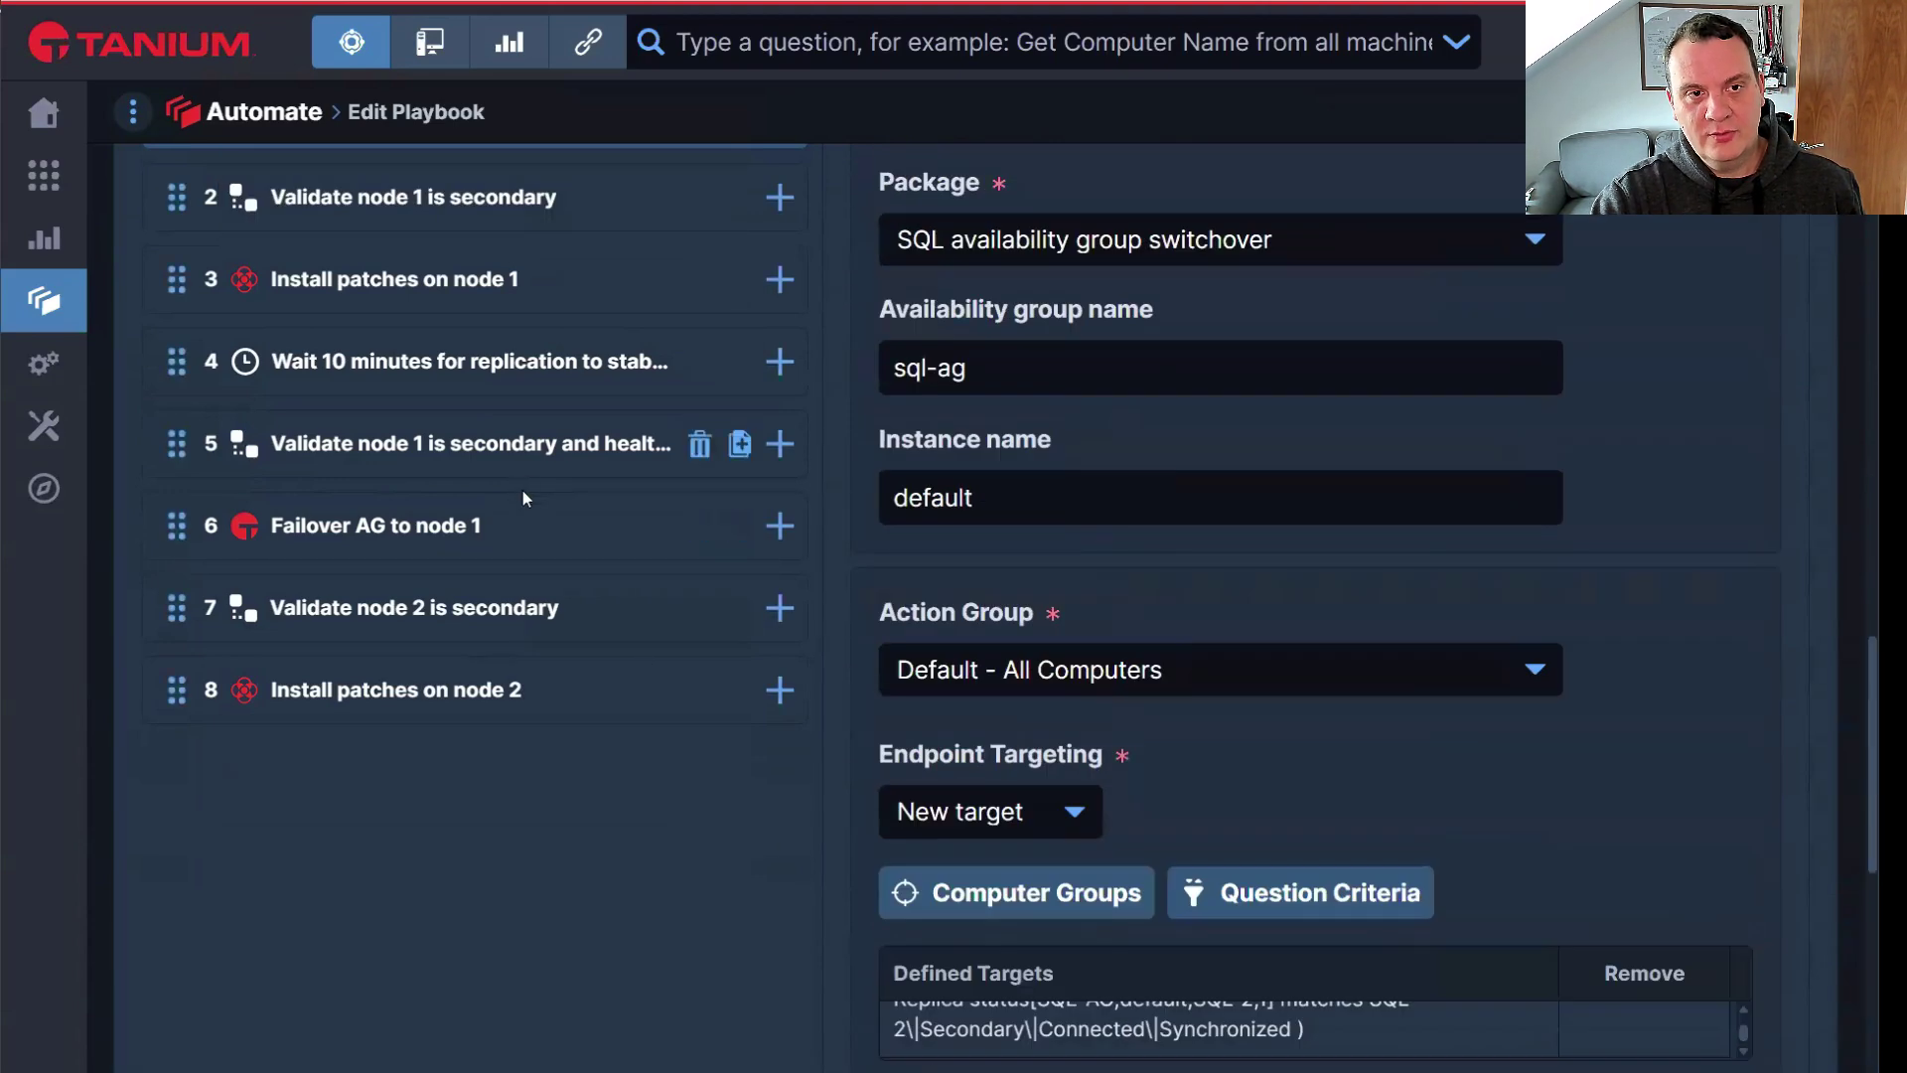
Open the "Validate node 1 is secondary" step and examine its verify condition and the computer name in its target endpoints
{"action": "left_click", "coordinate": [409, 391]}
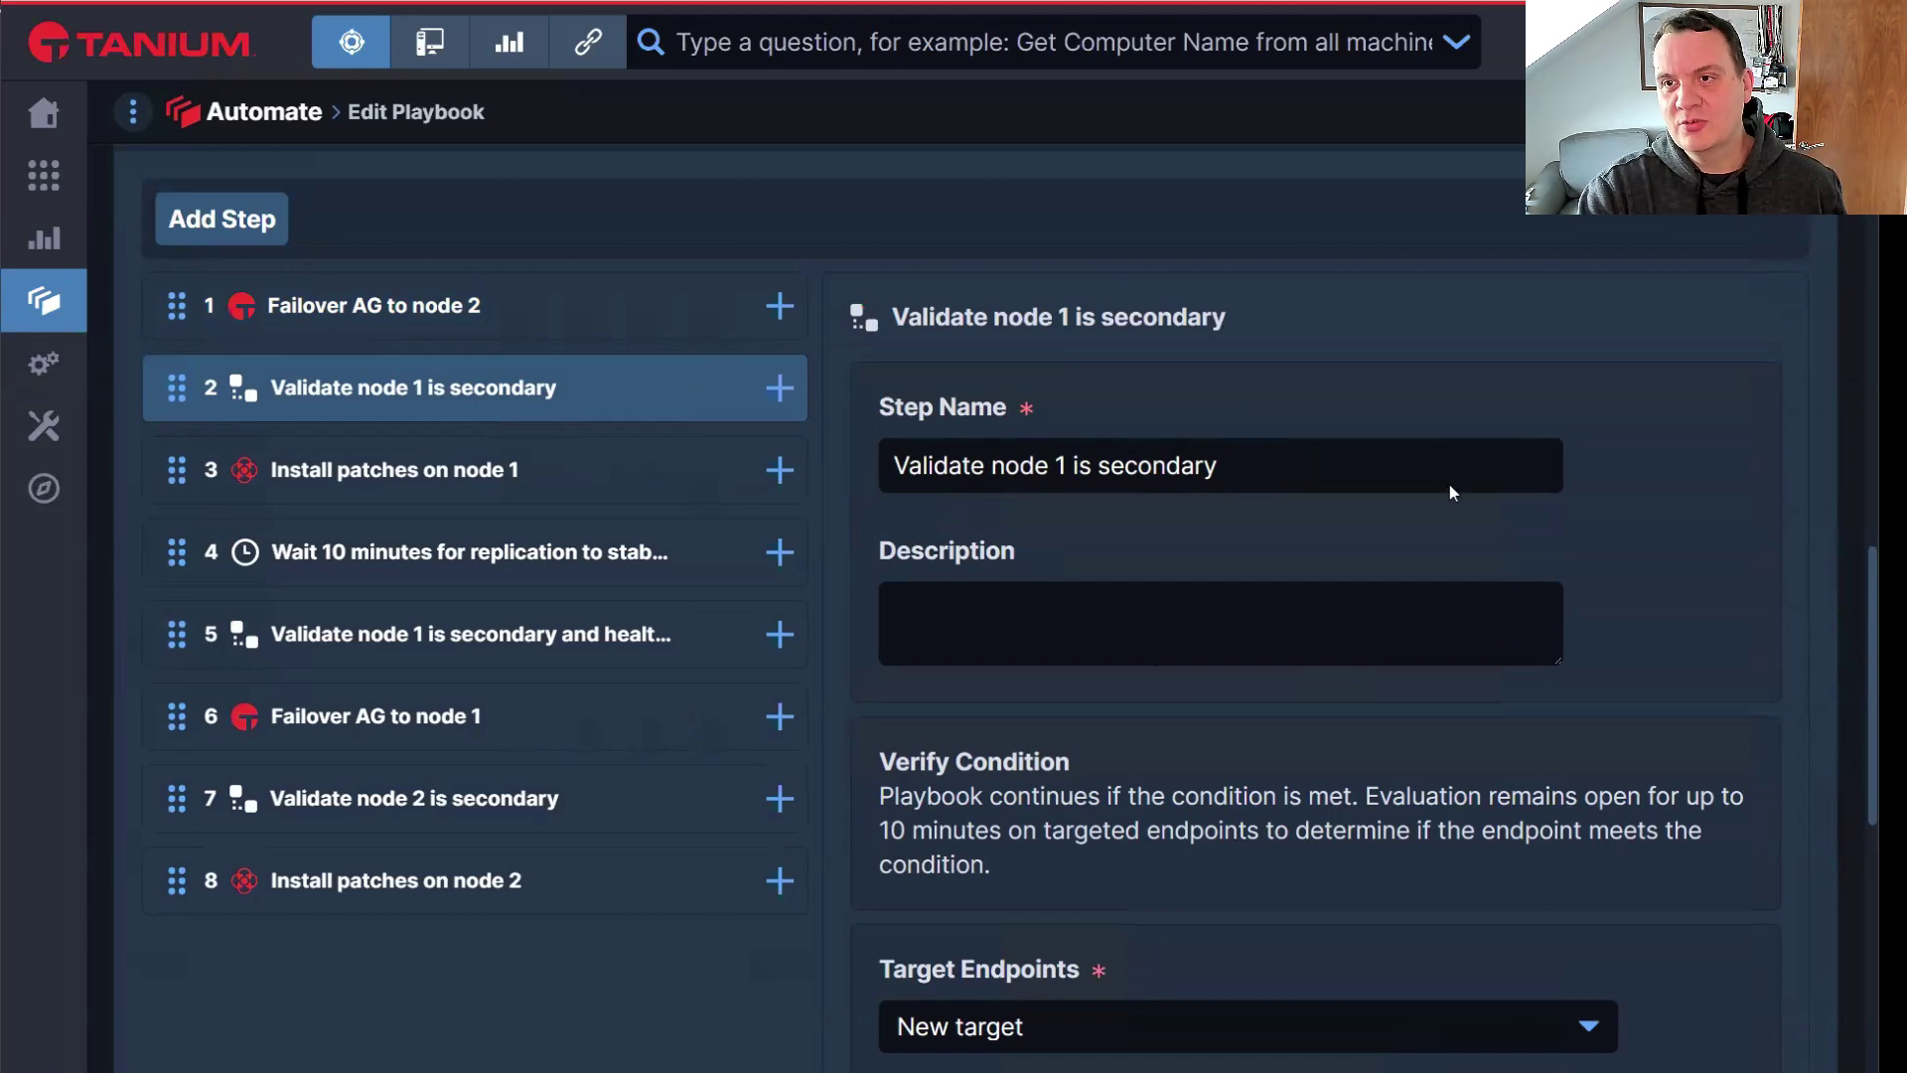
{"action": "scroll", "coordinate": [1588, 670], "scroll_direction": "down", "scroll_amount": 3}
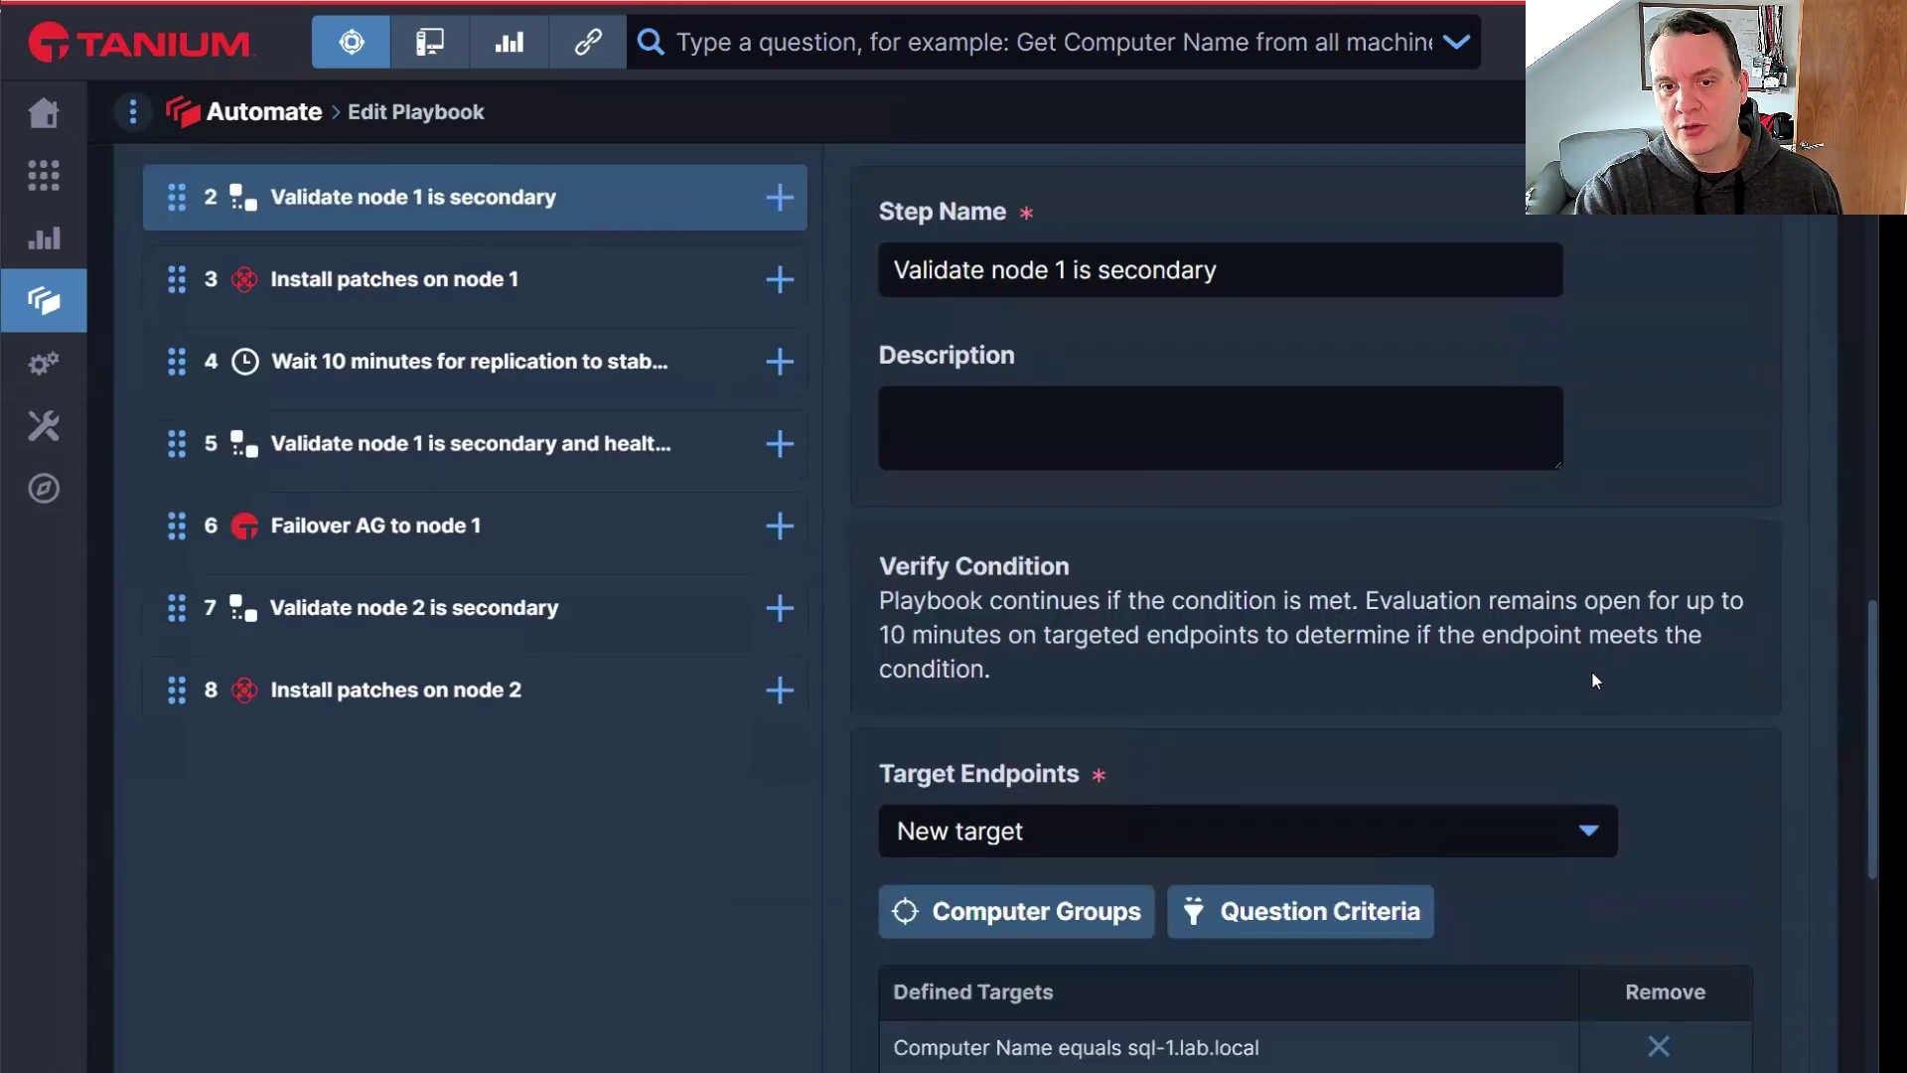
{"action": "scroll", "coordinate": [1588, 687], "scroll_direction": "down", "scroll_amount": 2}
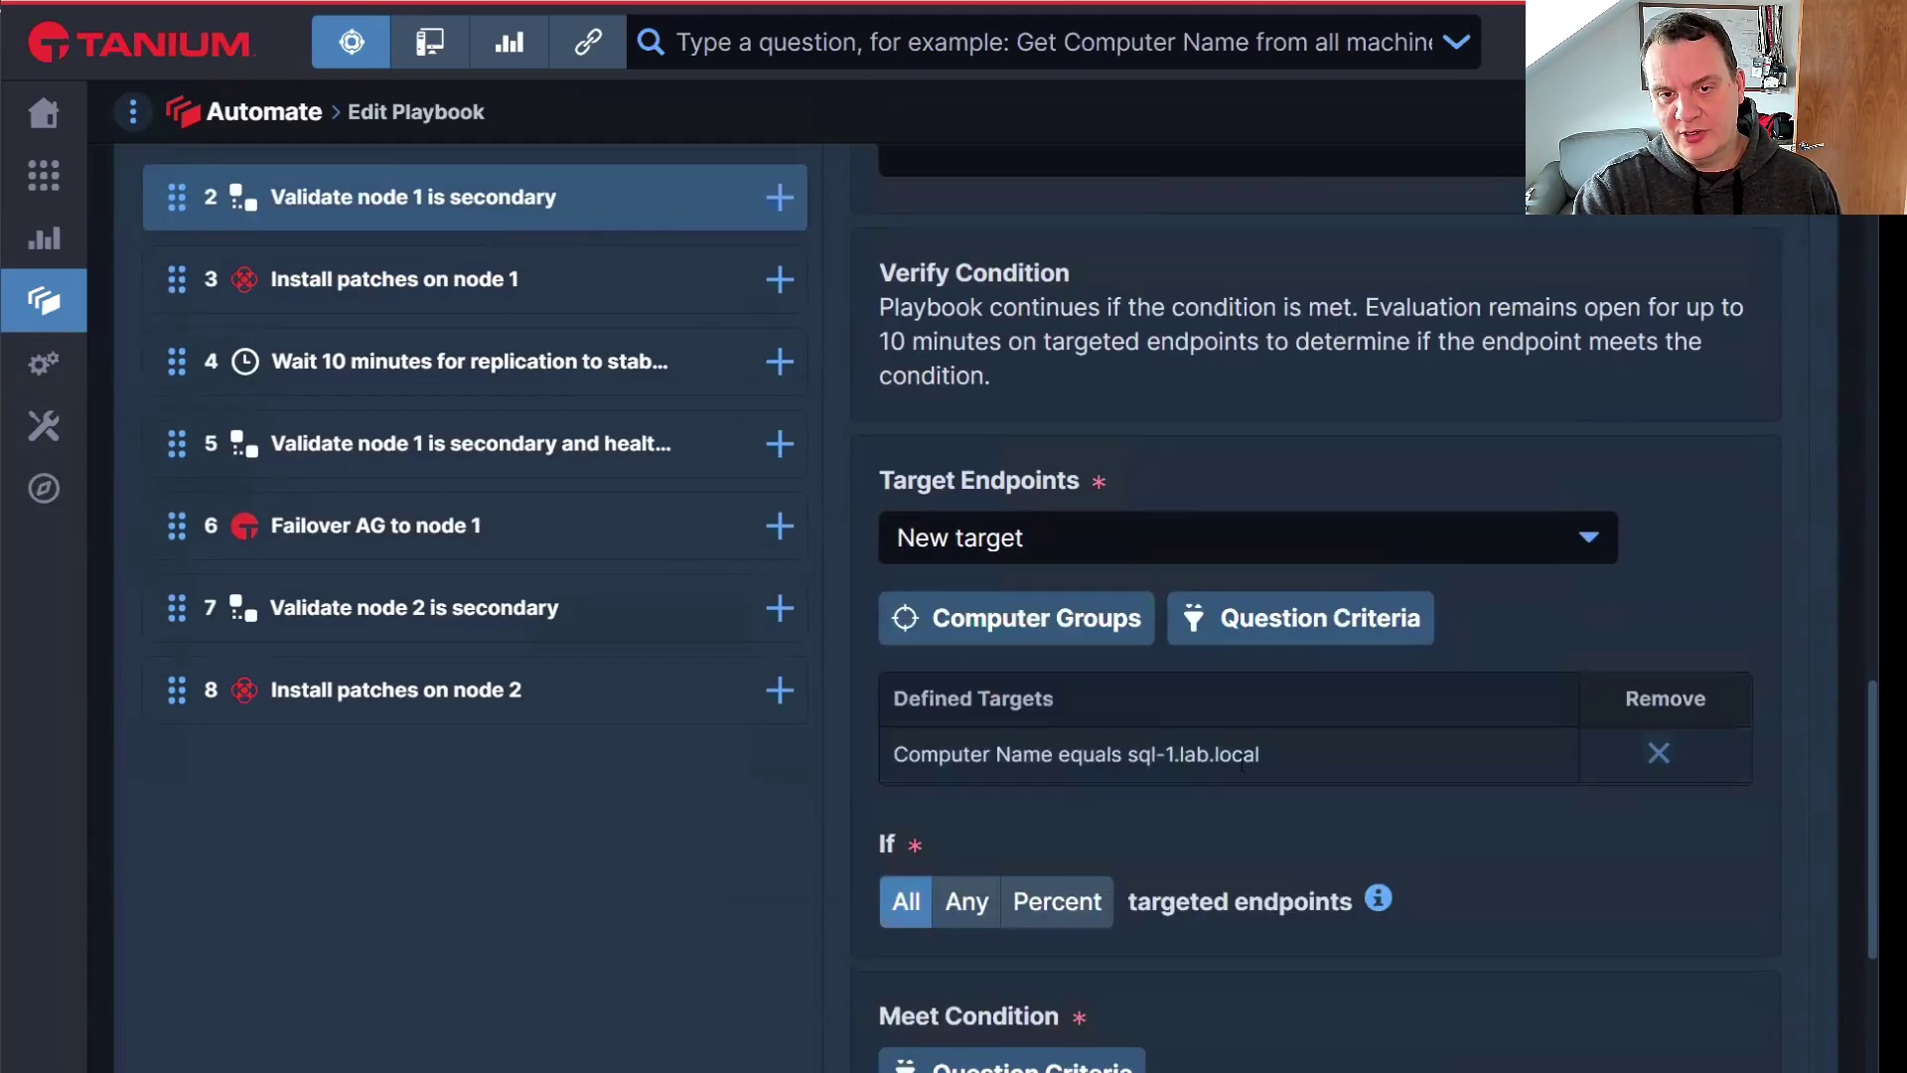
{"action": "left_click_drag", "start_coordinate": [1254, 763], "coordinate": [1108, 763]}
{"action": "left_click", "coordinate": [1183, 771]}
Examine the validation step's meet condition, checking the replica status sensor parameters and the pipe-delimited value it must match
{"action": "scroll", "coordinate": [1166, 795], "scroll_direction": "down", "scroll_amount": 4}
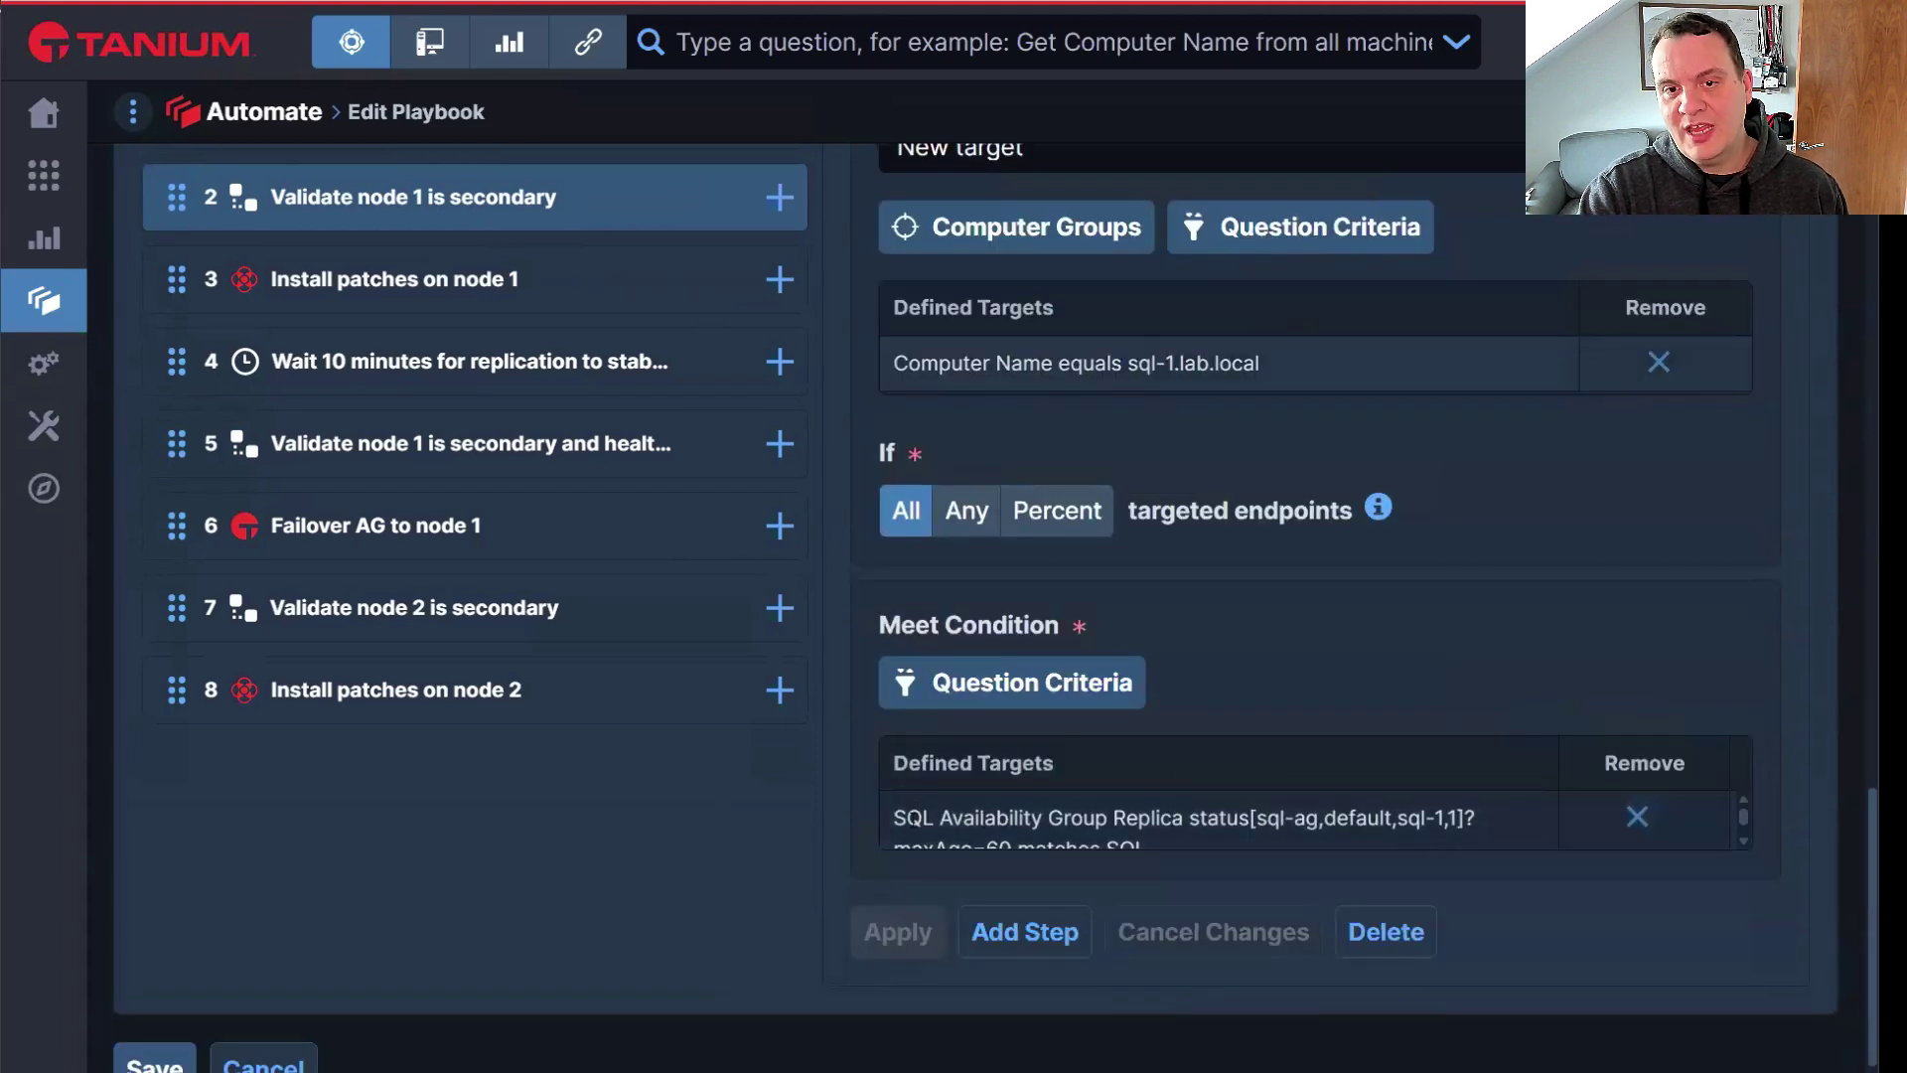
{"action": "scroll", "coordinate": [1229, 820], "scroll_direction": "down", "scroll_amount": 1}
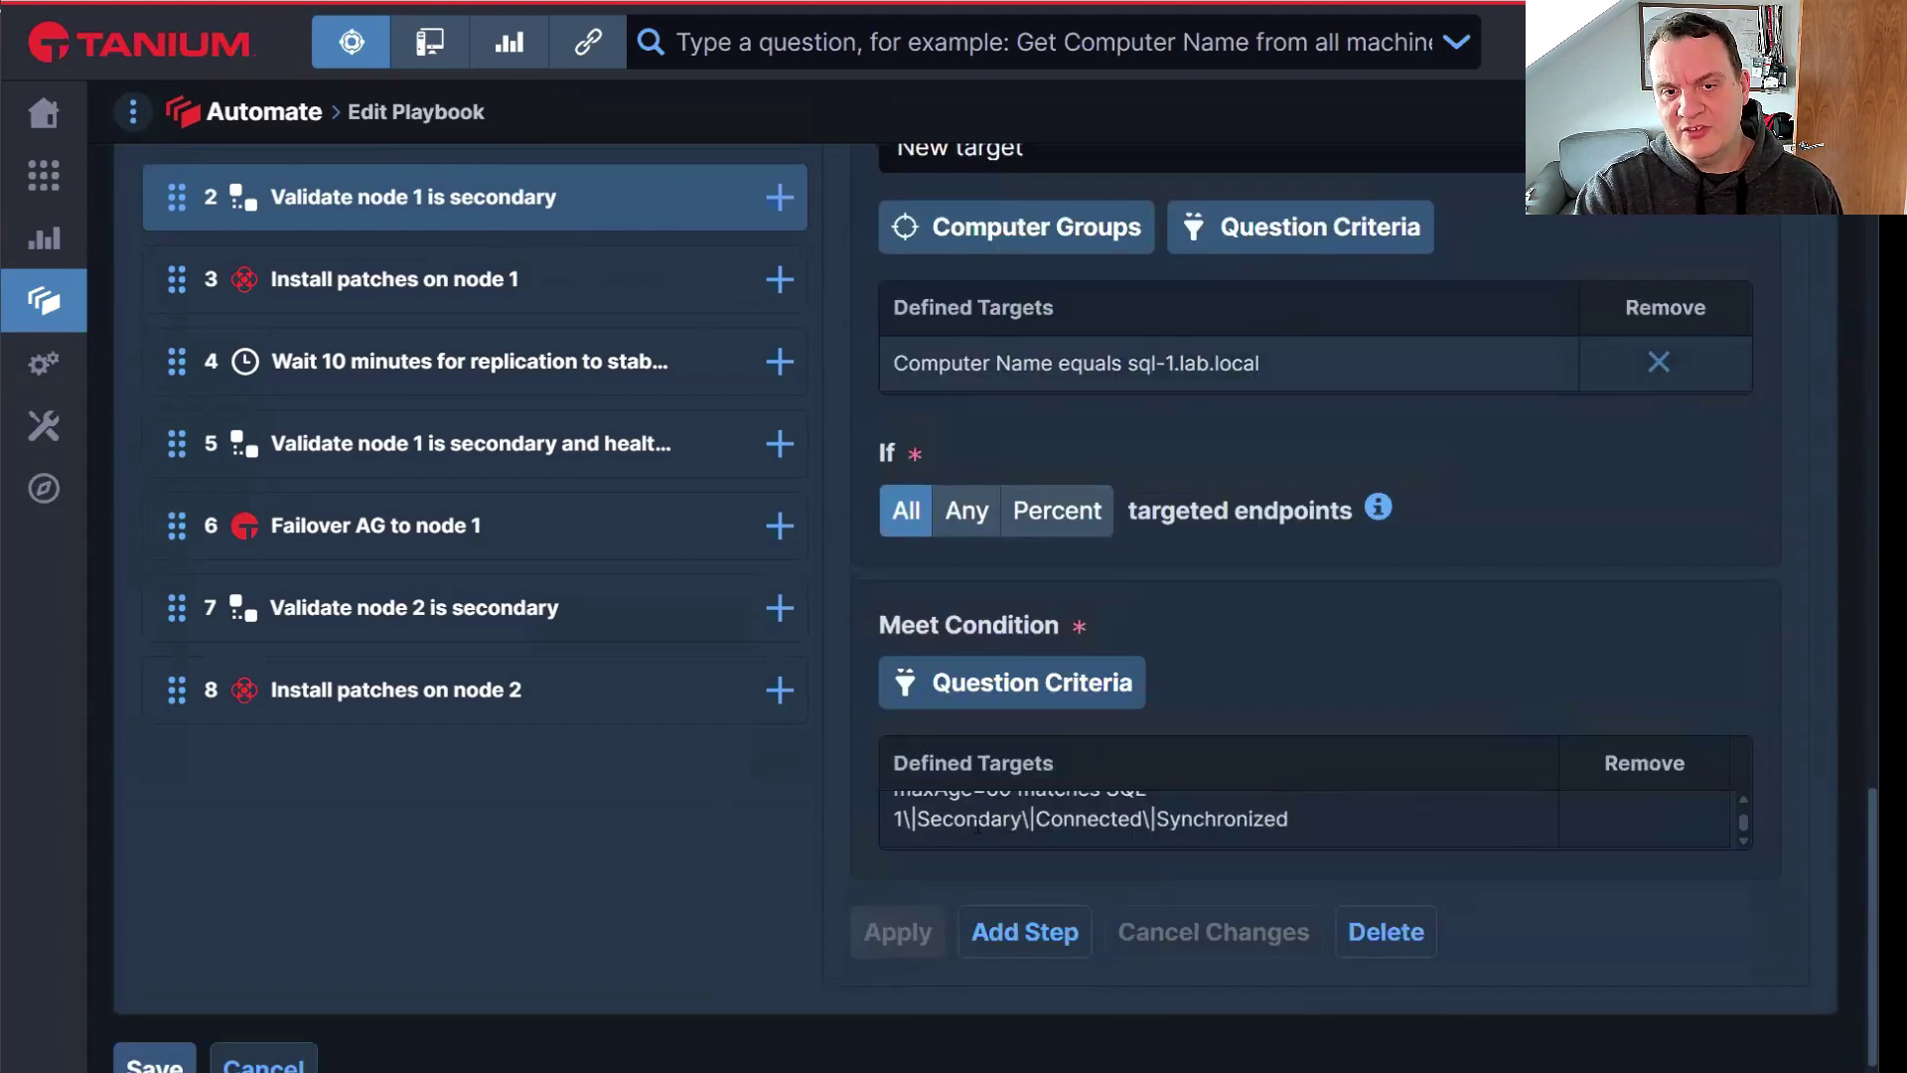
{"action": "left_click_drag", "start_coordinate": [938, 819], "coordinate": [1192, 821]}
{"action": "left_click", "coordinate": [1333, 827]}
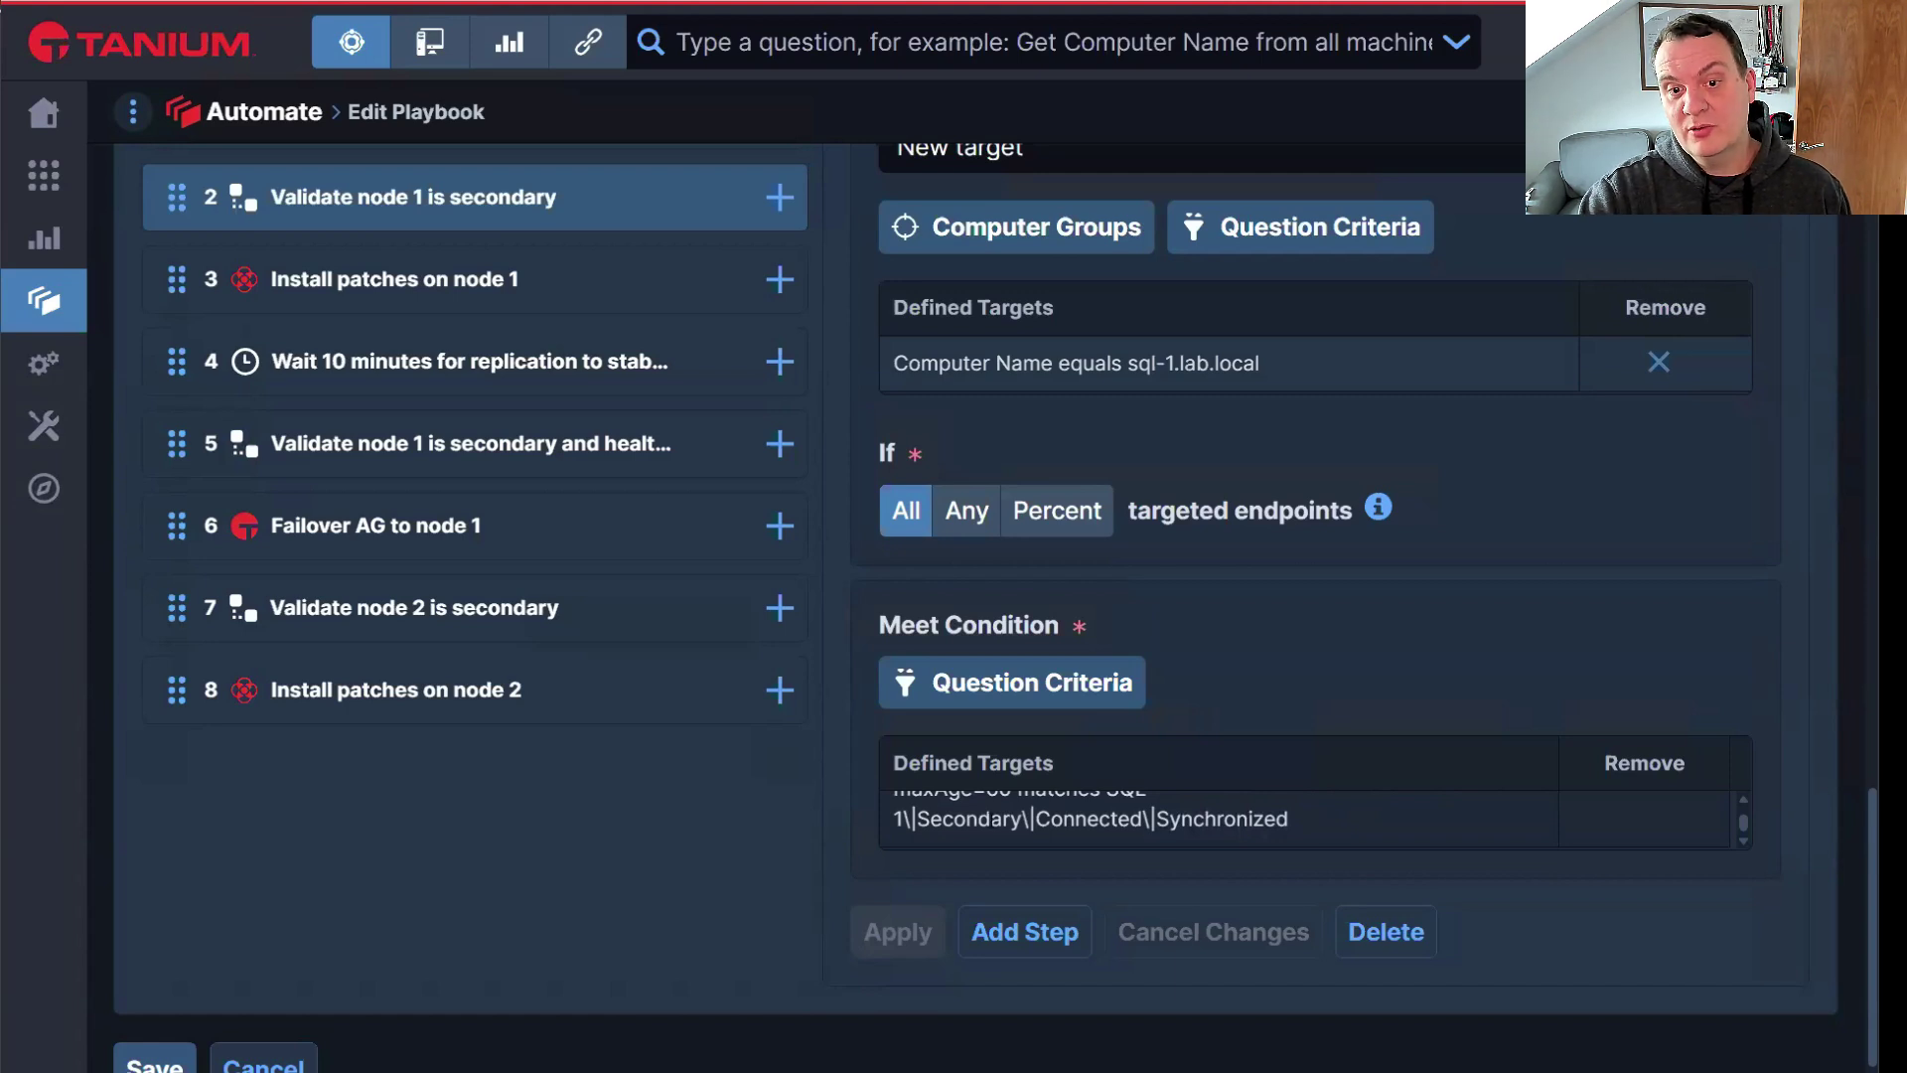
{"action": "scroll", "coordinate": [864, 735], "scroll_direction": "up", "scroll_amount": 1}
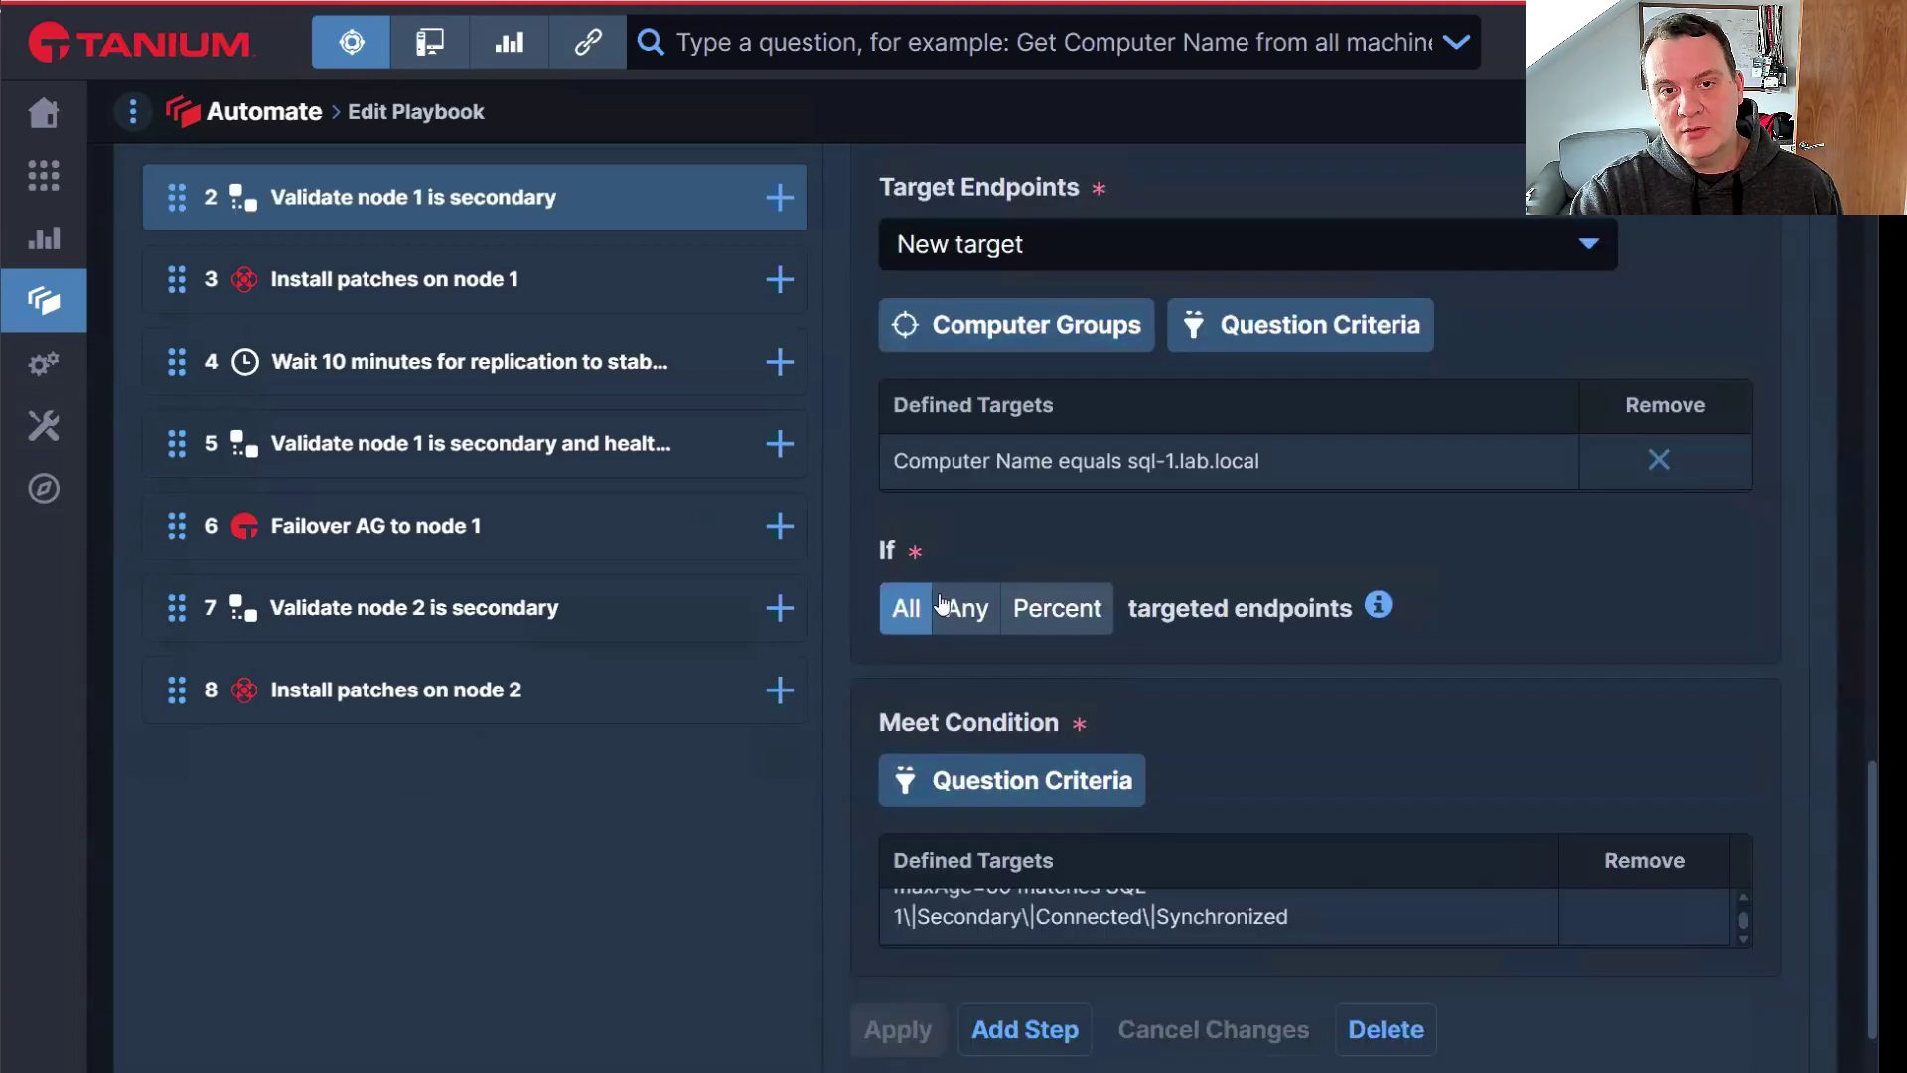
Cycle the validation step's targeted endpoints requirement through Any and Percent and return it to All
{"action": "left_click", "coordinate": [965, 608]}
{"action": "key", "text": "Right"}
{"action": "key", "text": "Left"}
{"action": "key", "text": "Left"}
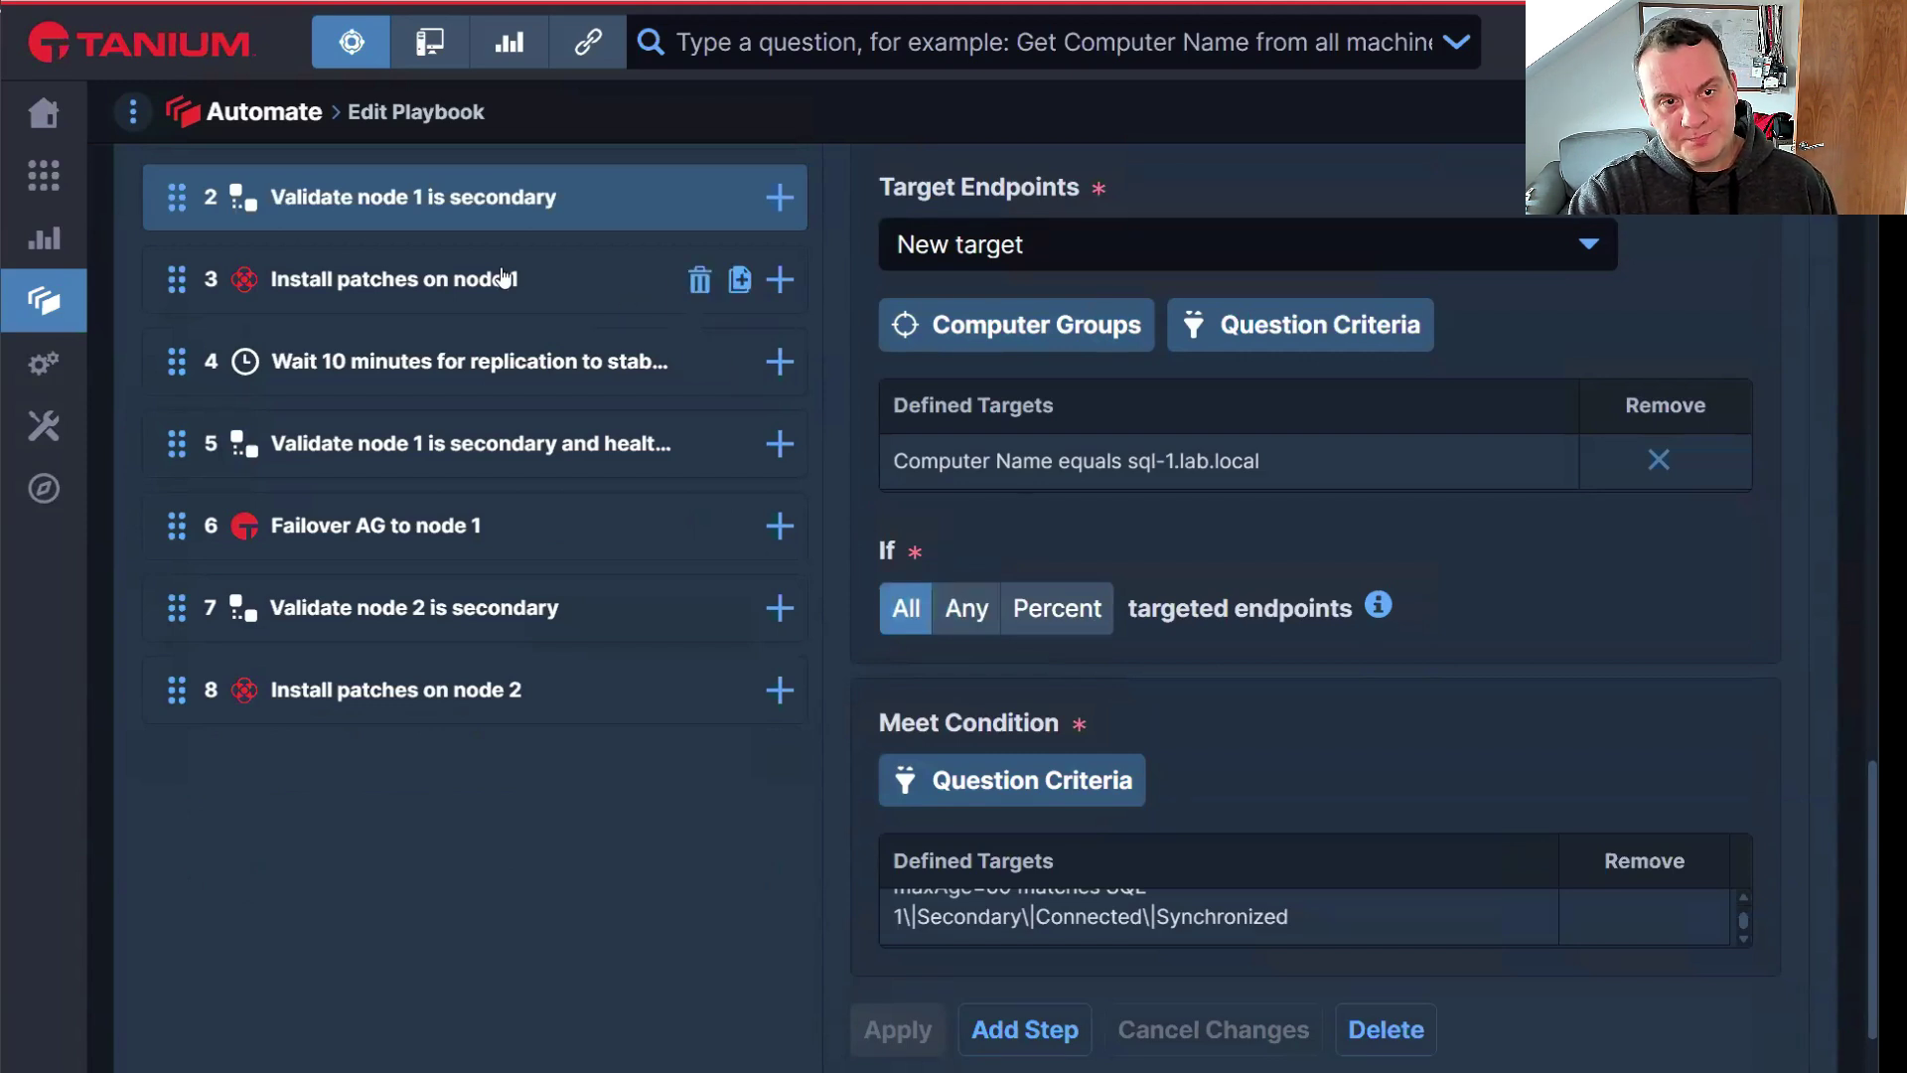
Review the "Install patches on node 1" deployment configuration, including targets, schedule, restart and notification settings, and close it without changes
{"action": "left_click", "coordinate": [505, 278]}
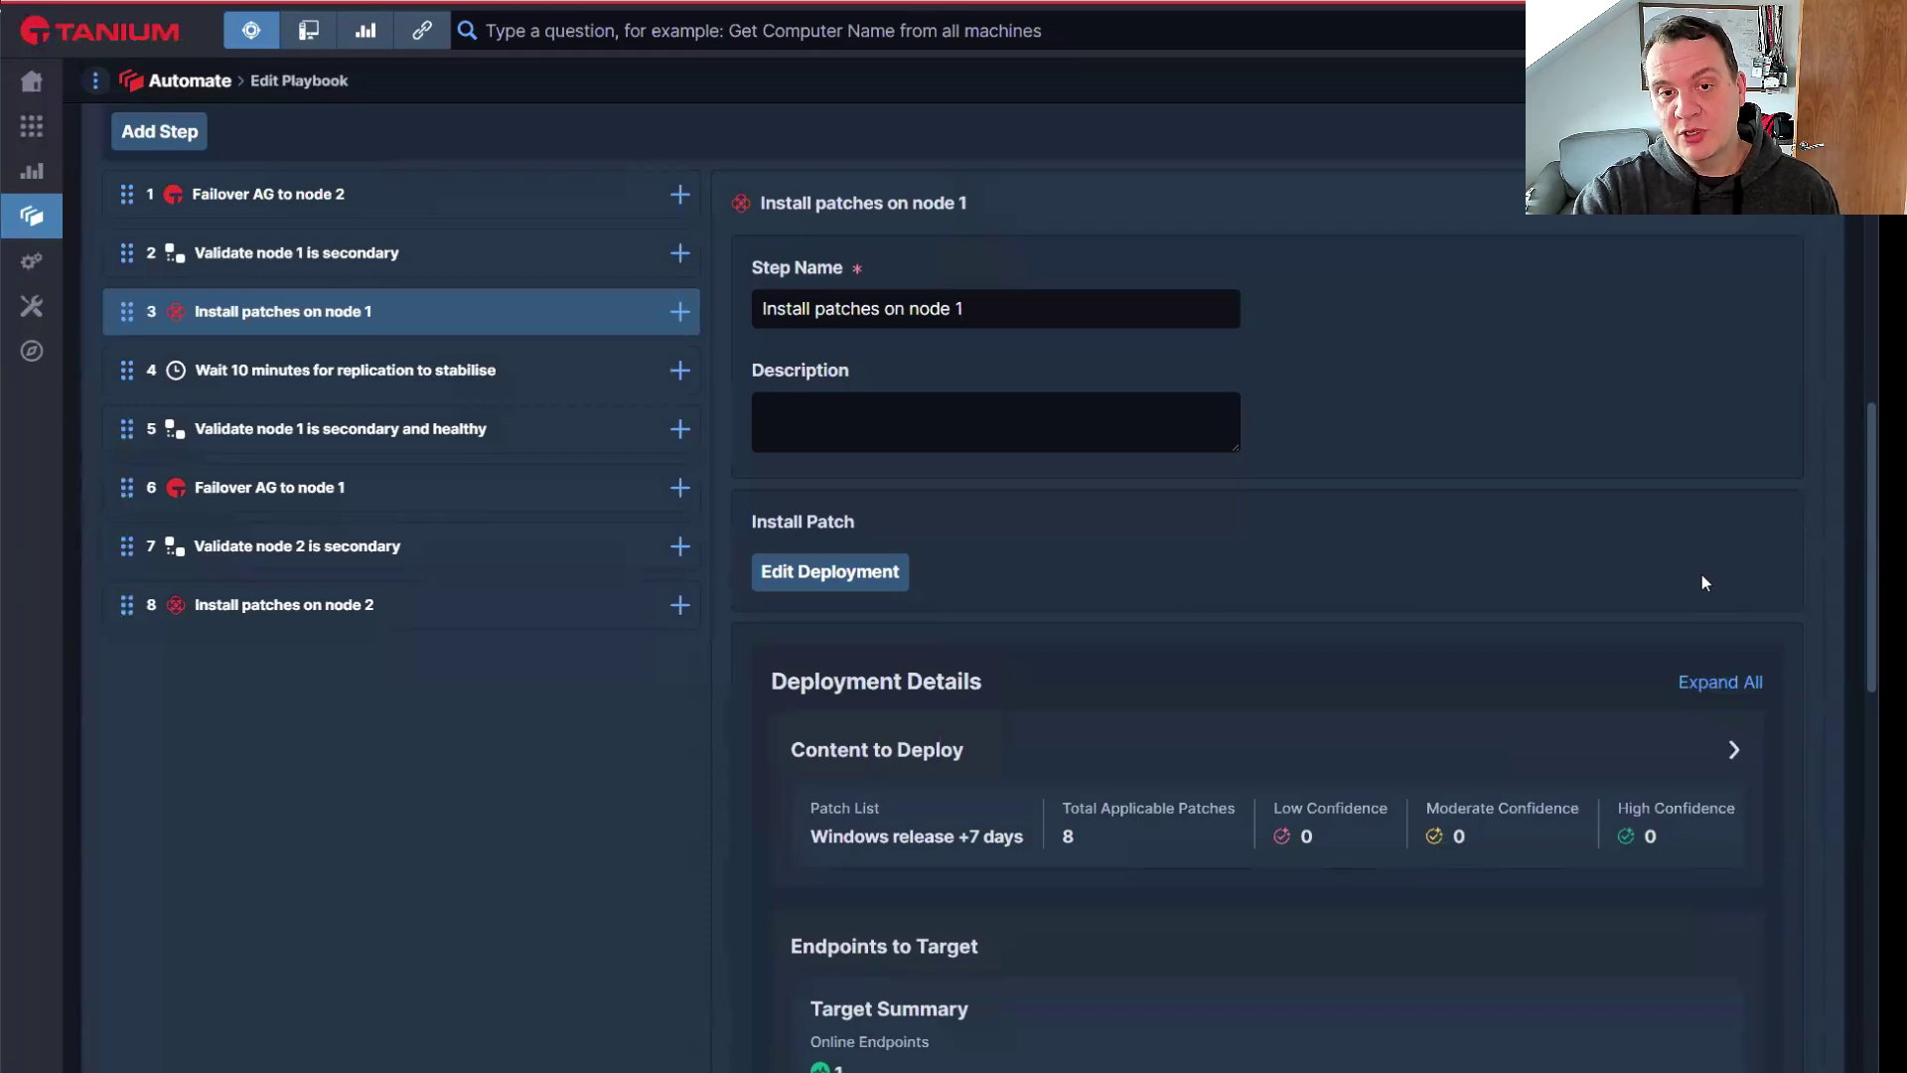
{"action": "left_click", "coordinate": [844, 572]}
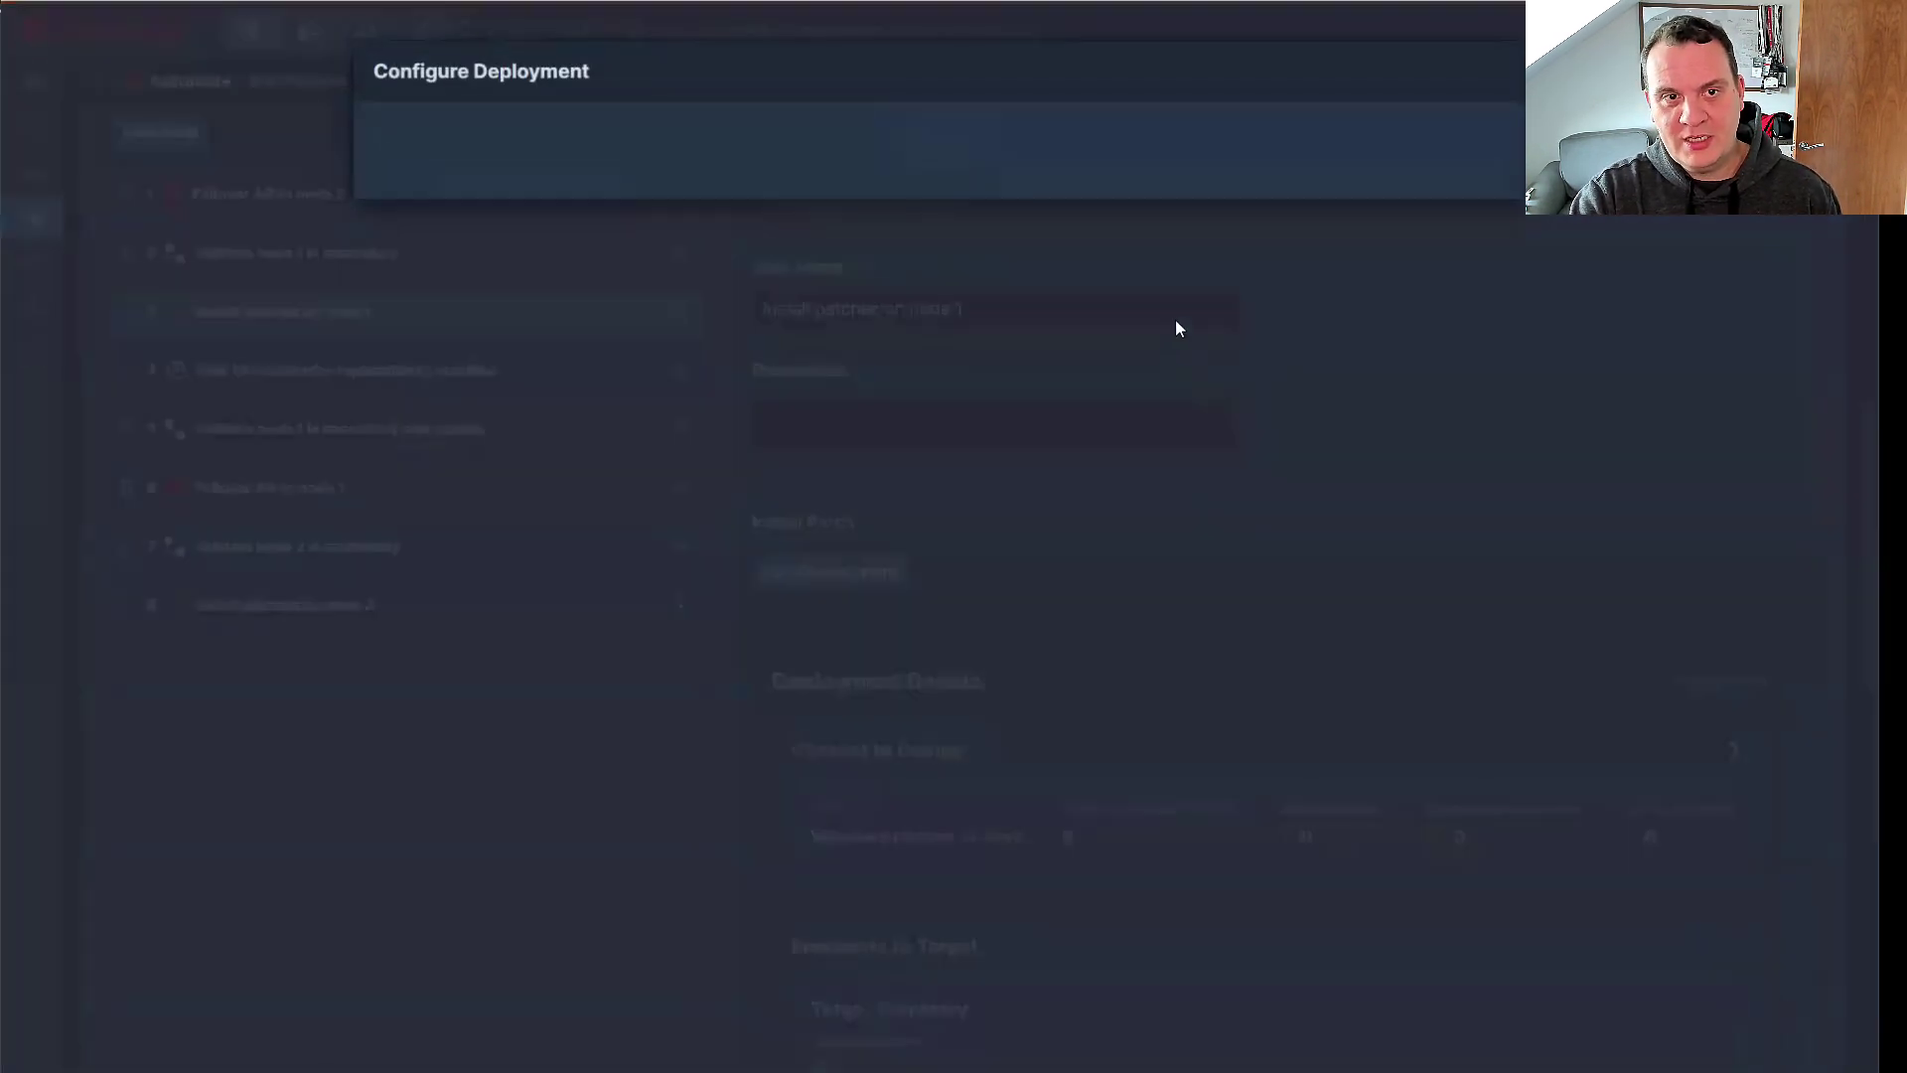
{"action": "scroll", "coordinate": [914, 431], "scroll_direction": "down", "scroll_amount": 5}
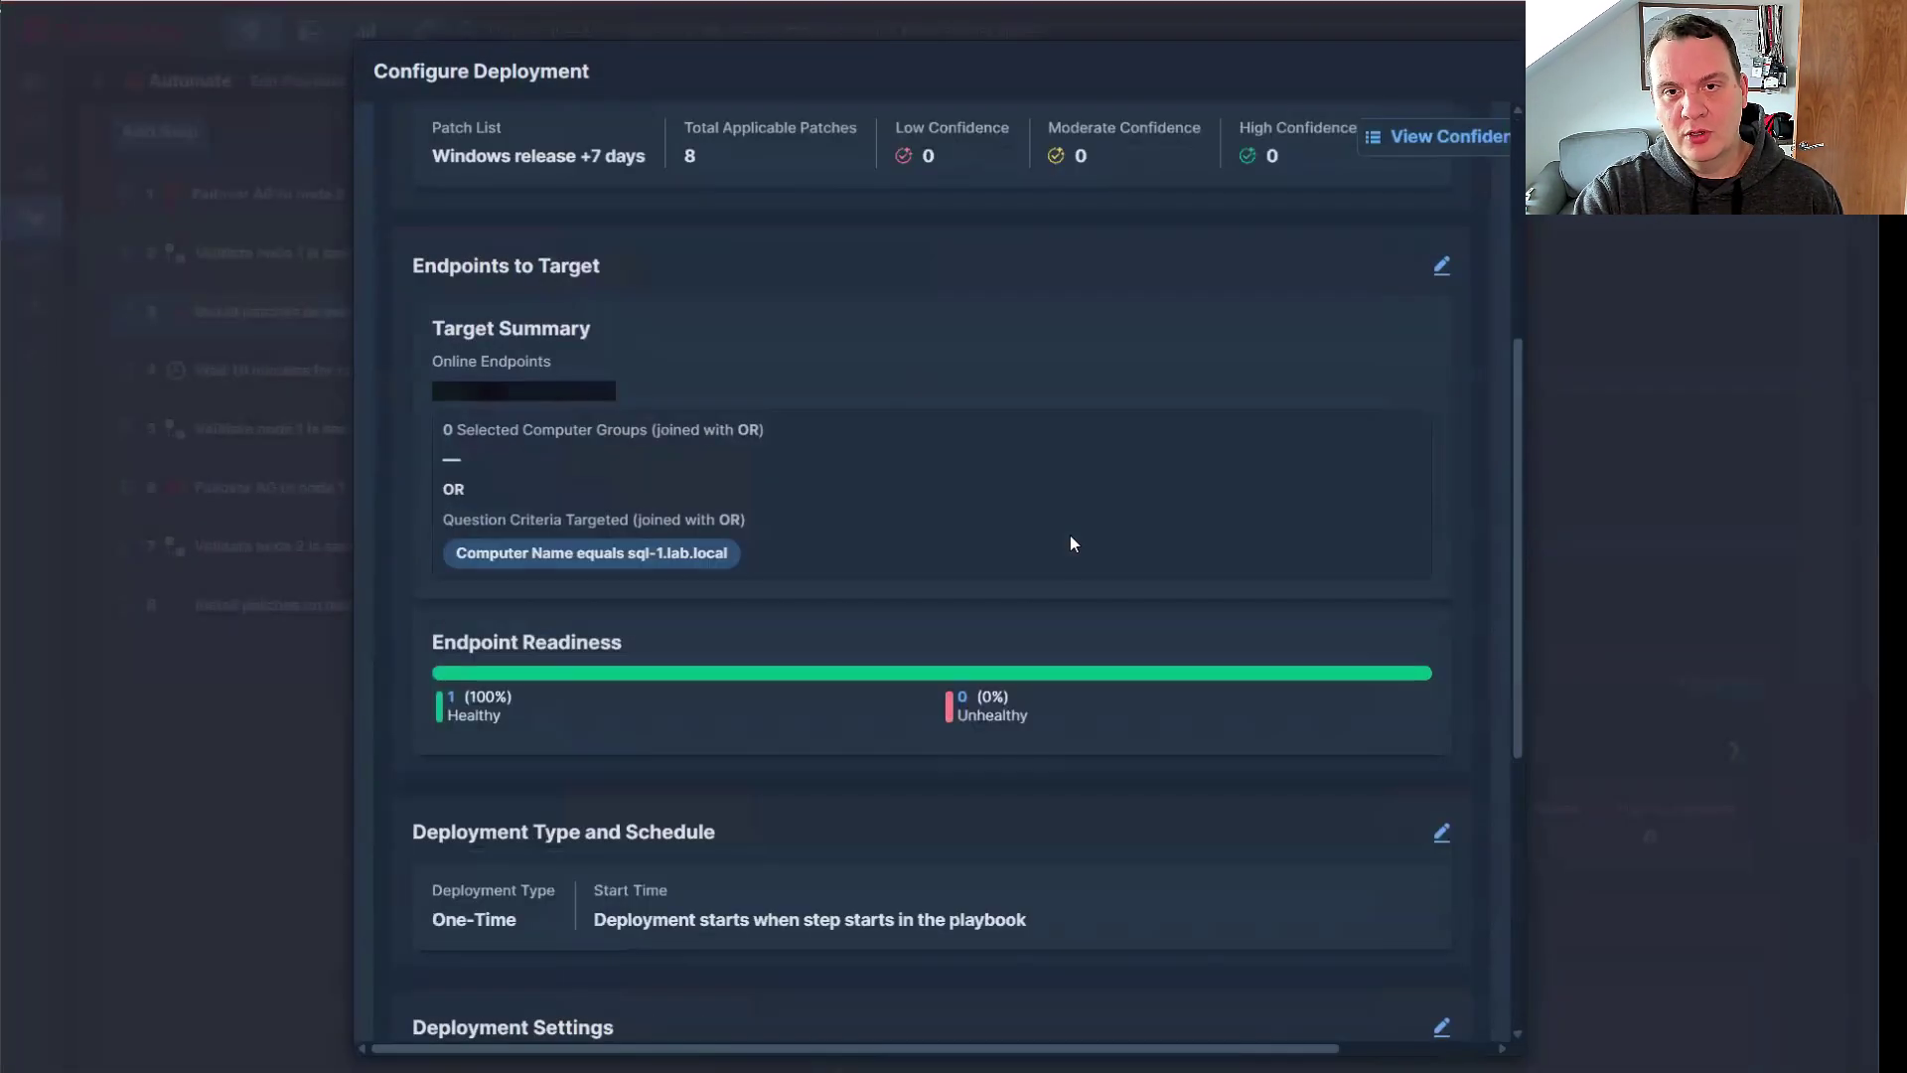
{"action": "scroll", "coordinate": [908, 574], "scroll_direction": "down", "scroll_amount": 4}
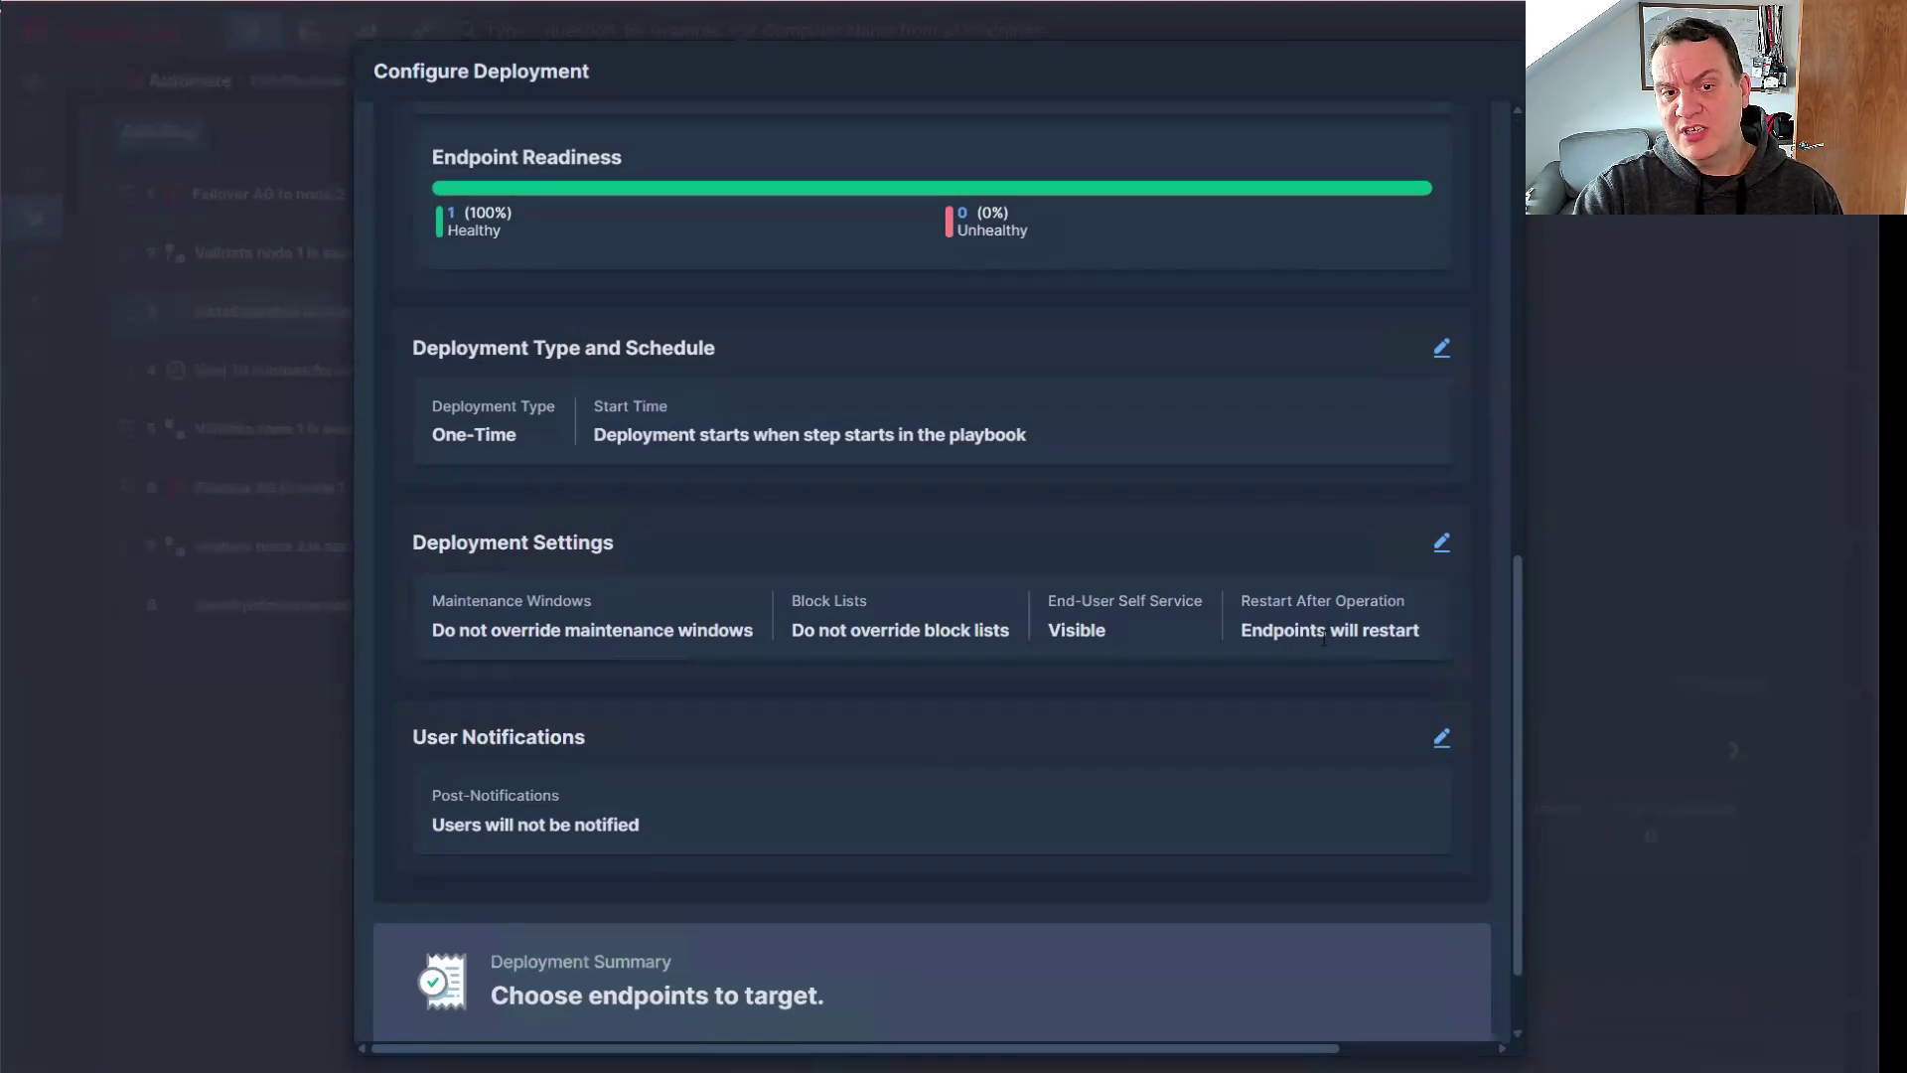
{"action": "scroll", "coordinate": [431, 834], "scroll_direction": "down", "scroll_amount": 1}
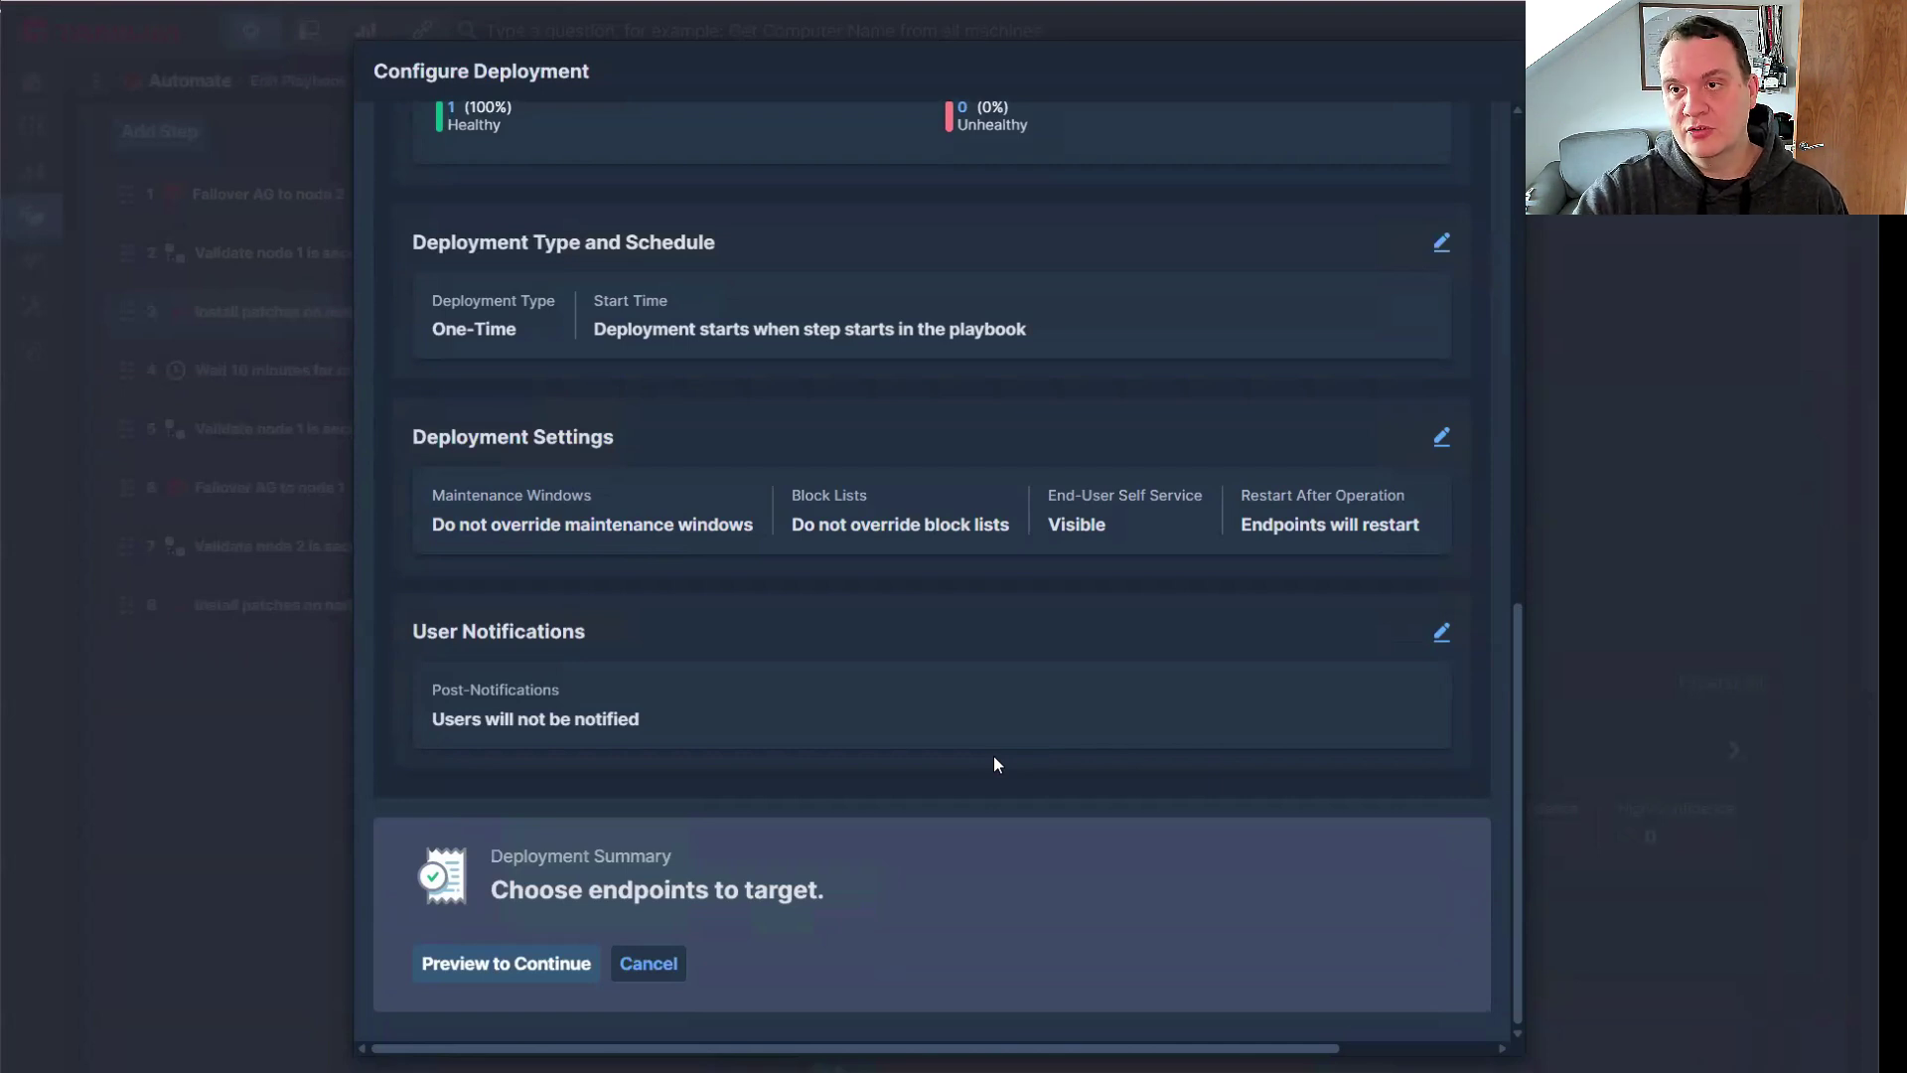
{"action": "left_click", "coordinate": [649, 959]}
Check the node 1 patching step's deployment details and step duration, and view the replication wait step's settings
{"action": "scroll", "coordinate": [1013, 797], "scroll_direction": "down", "scroll_amount": 3}
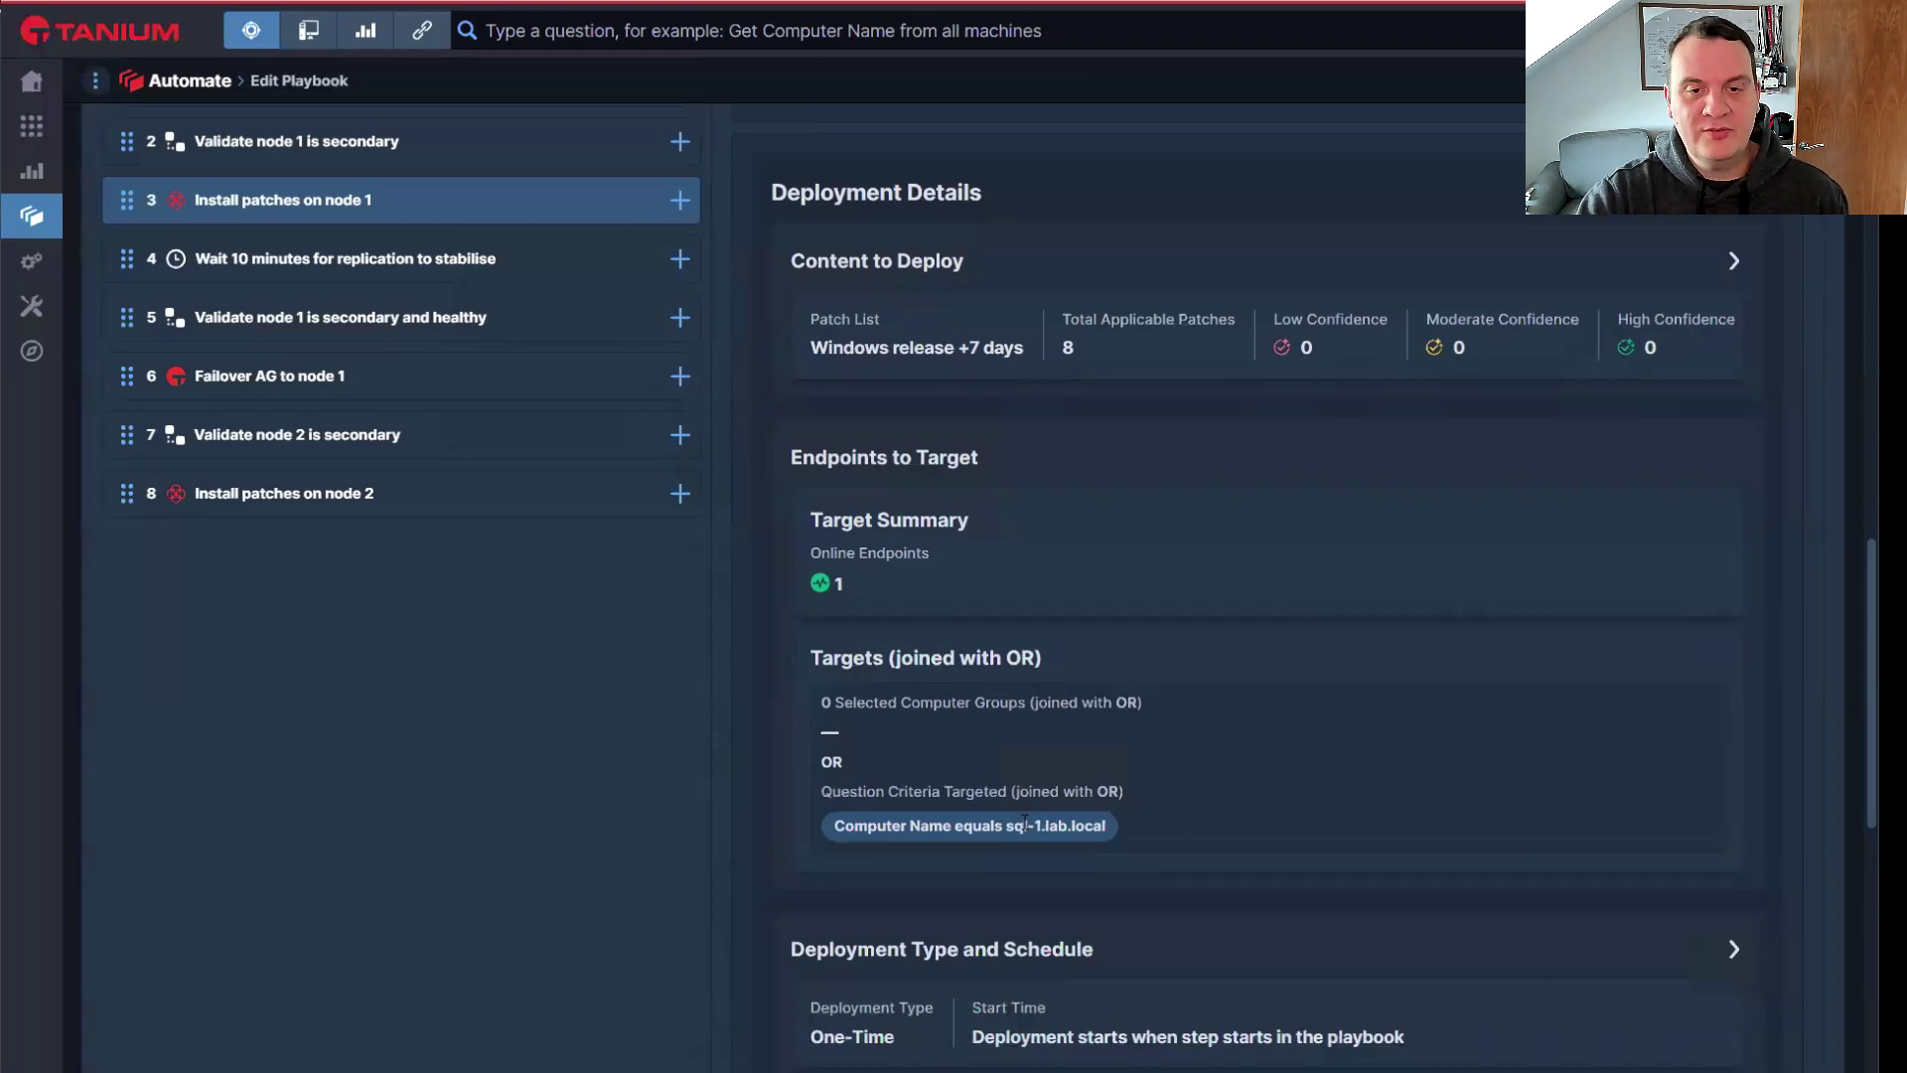
{"action": "scroll", "coordinate": [1038, 864], "scroll_direction": "down", "scroll_amount": 8}
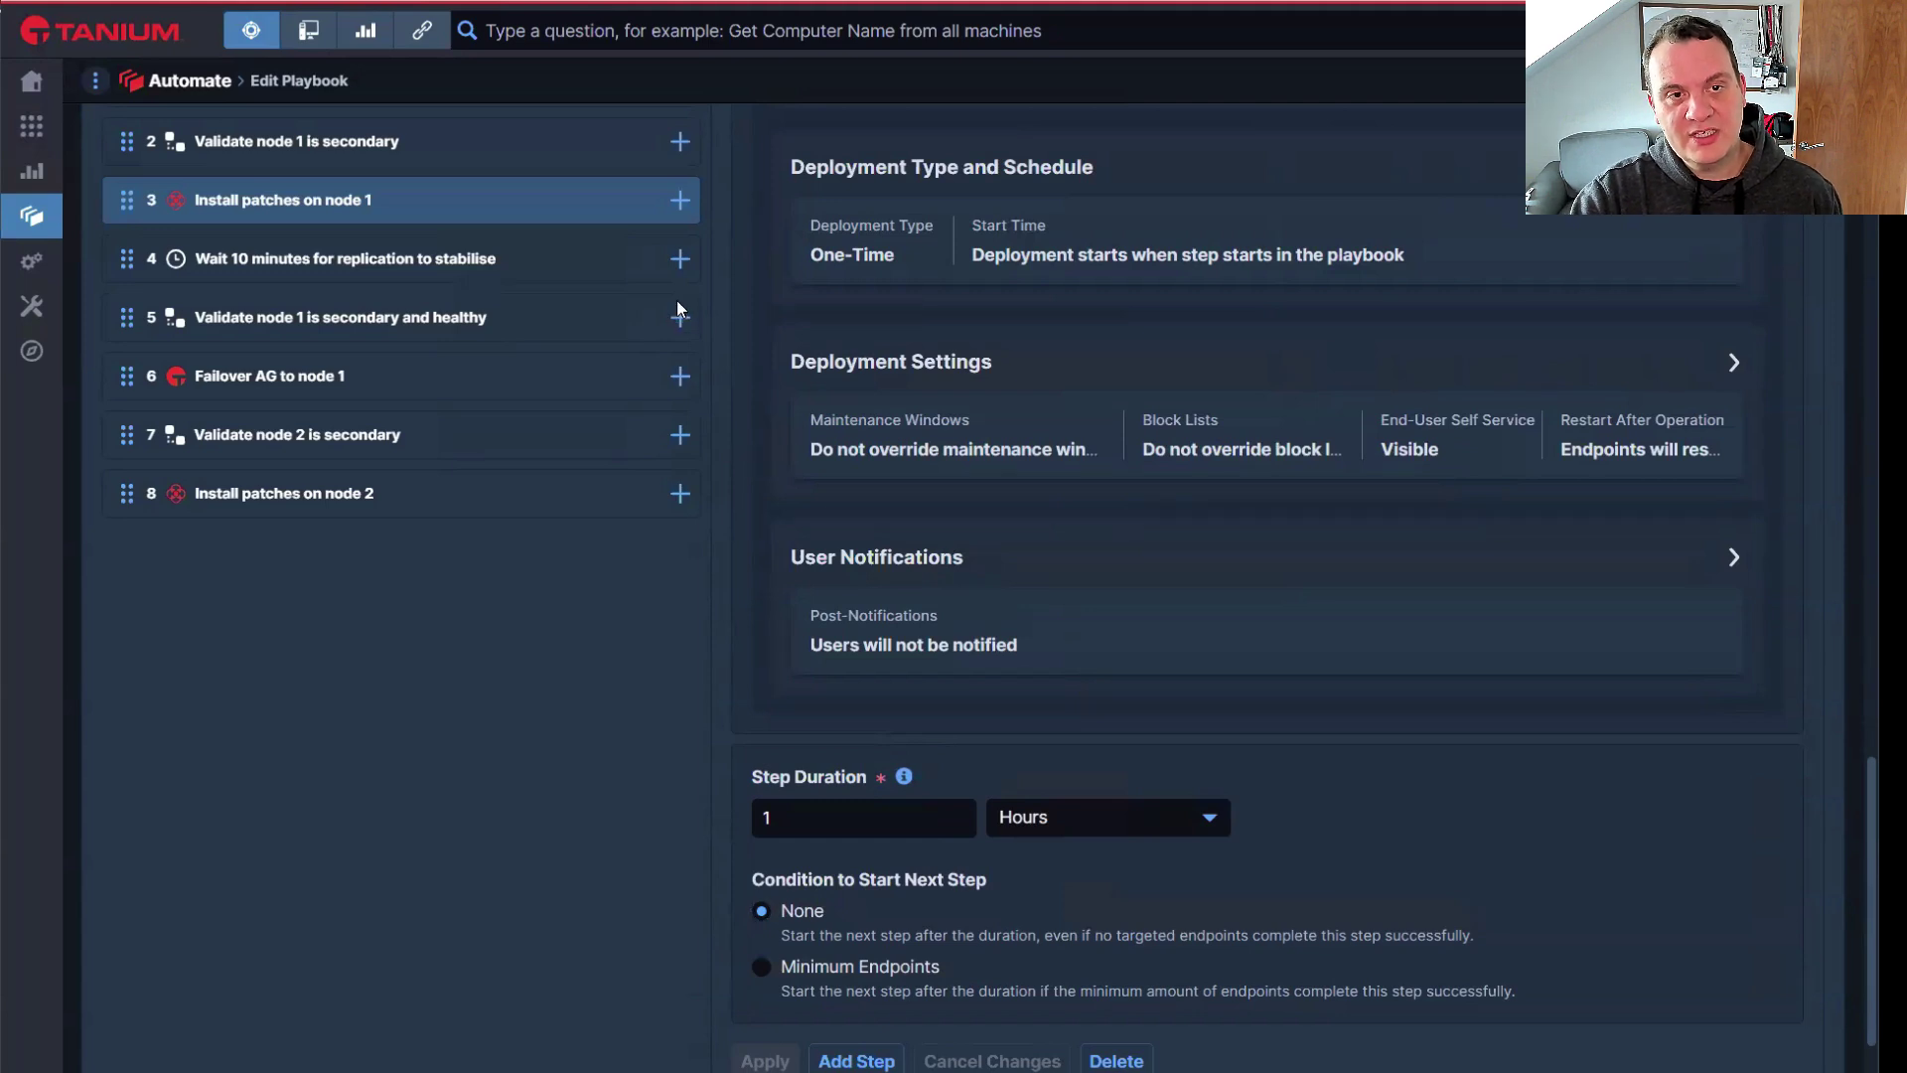
{"action": "mouse_move", "coordinate": [679, 312]}
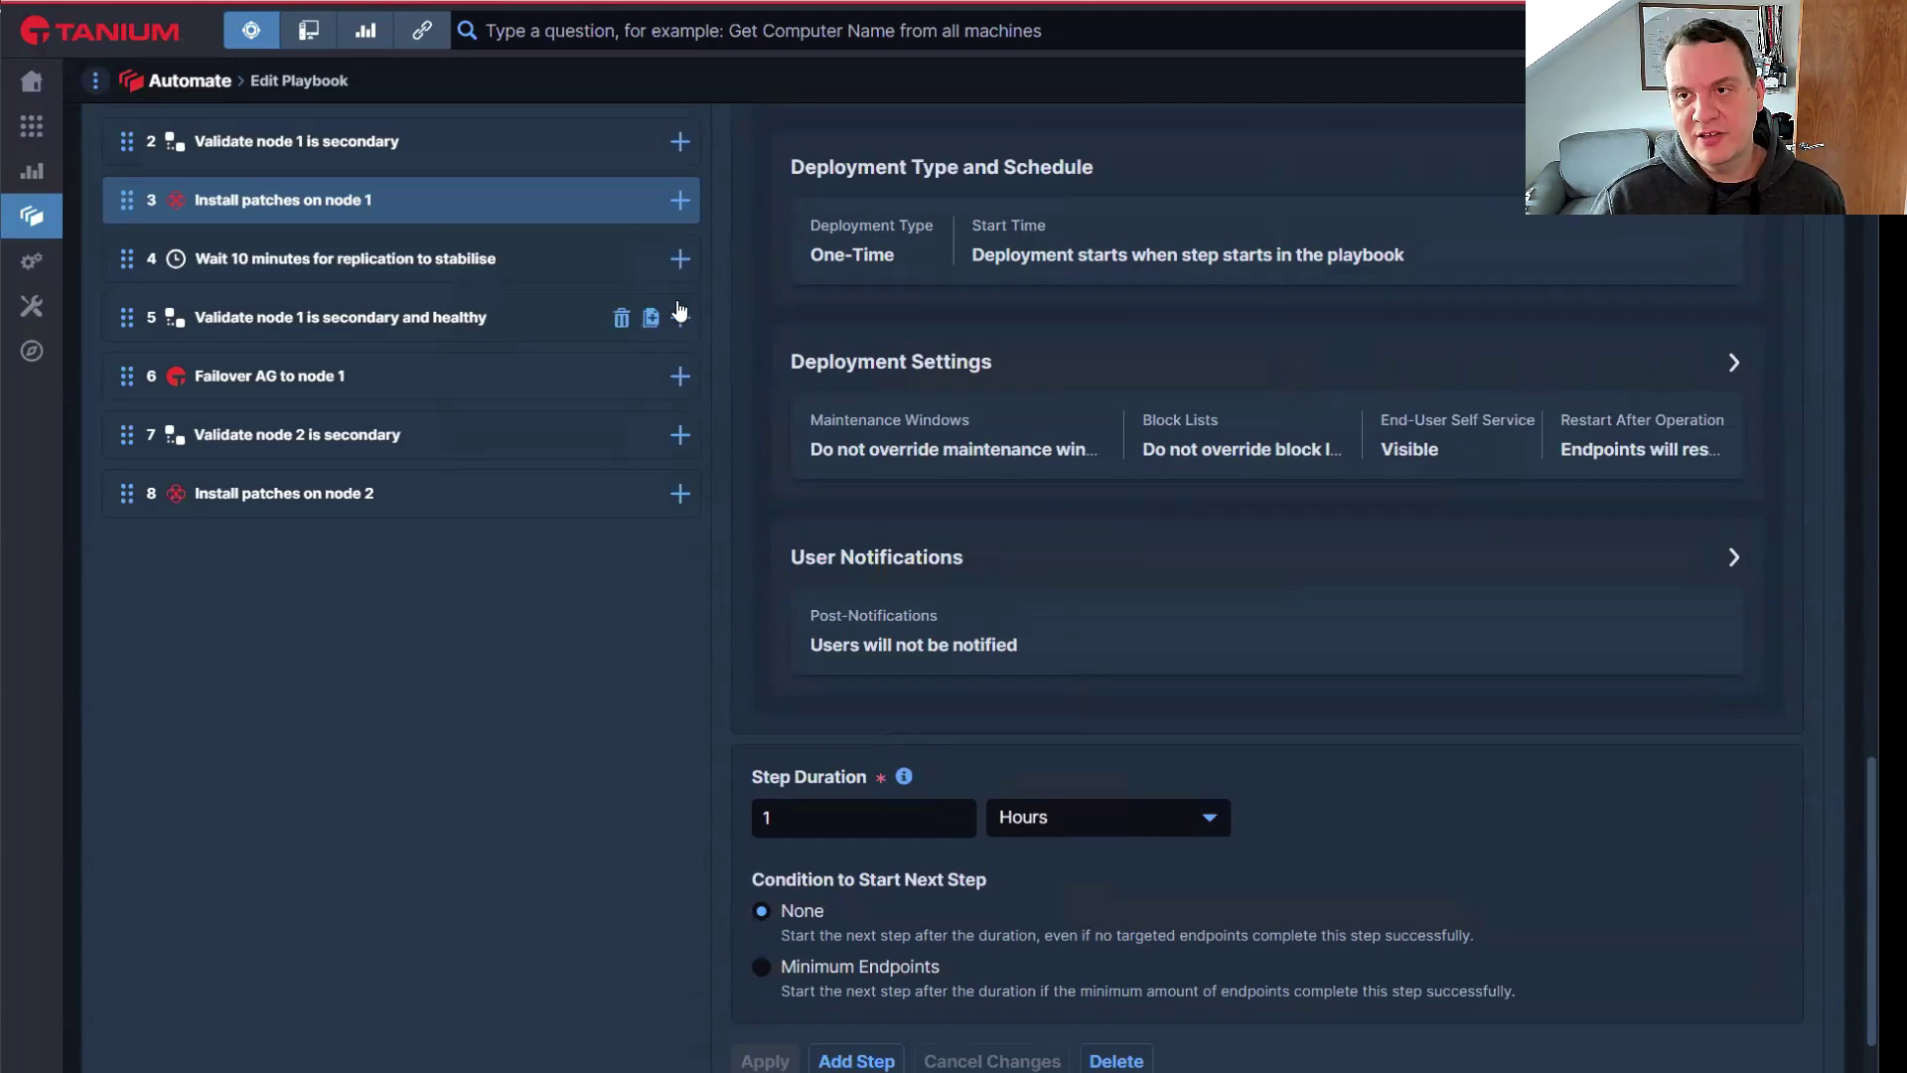
{"action": "left_click", "coordinate": [285, 260]}
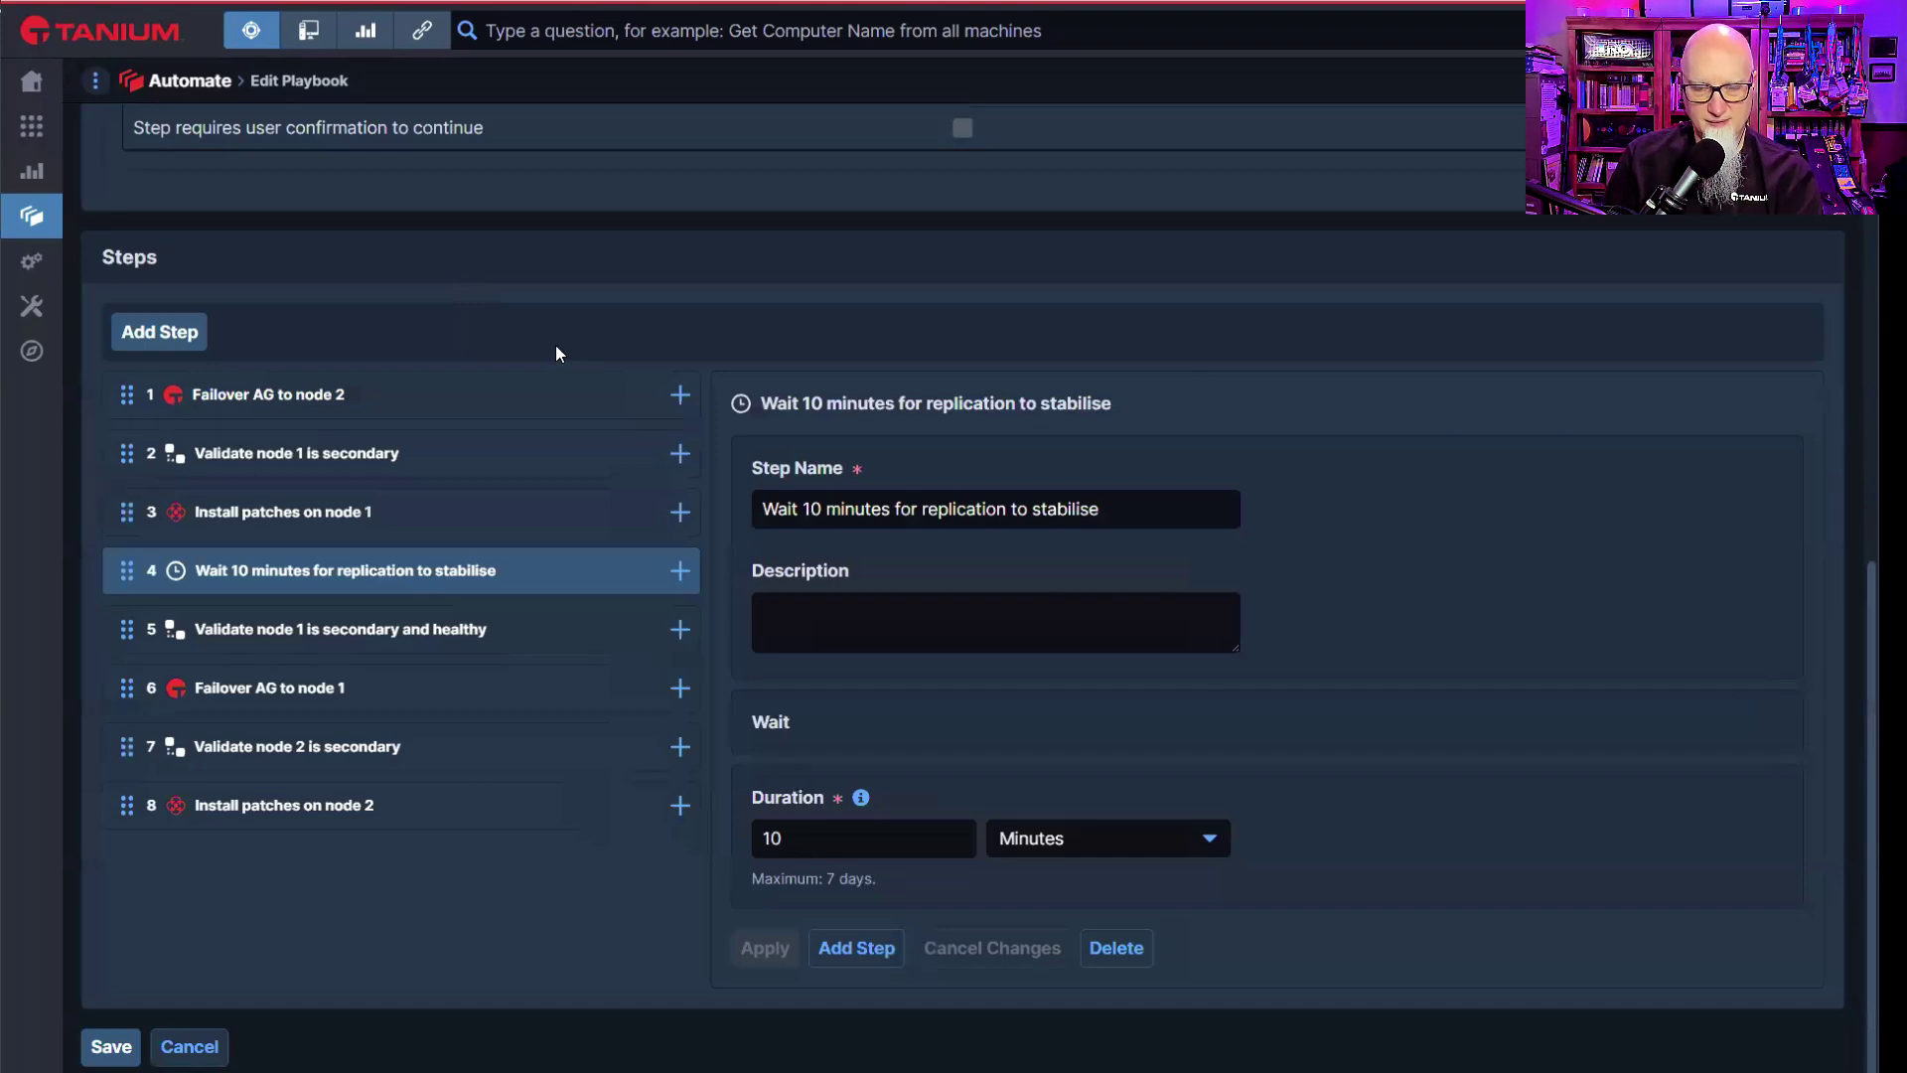
Set the "Install patches on node 1" step's condition to start the next step to Minimum Endpoints and apply the change
{"action": "left_click", "coordinate": [337, 530]}
{"action": "scroll", "coordinate": [1248, 588], "scroll_direction": "down", "scroll_amount": 4}
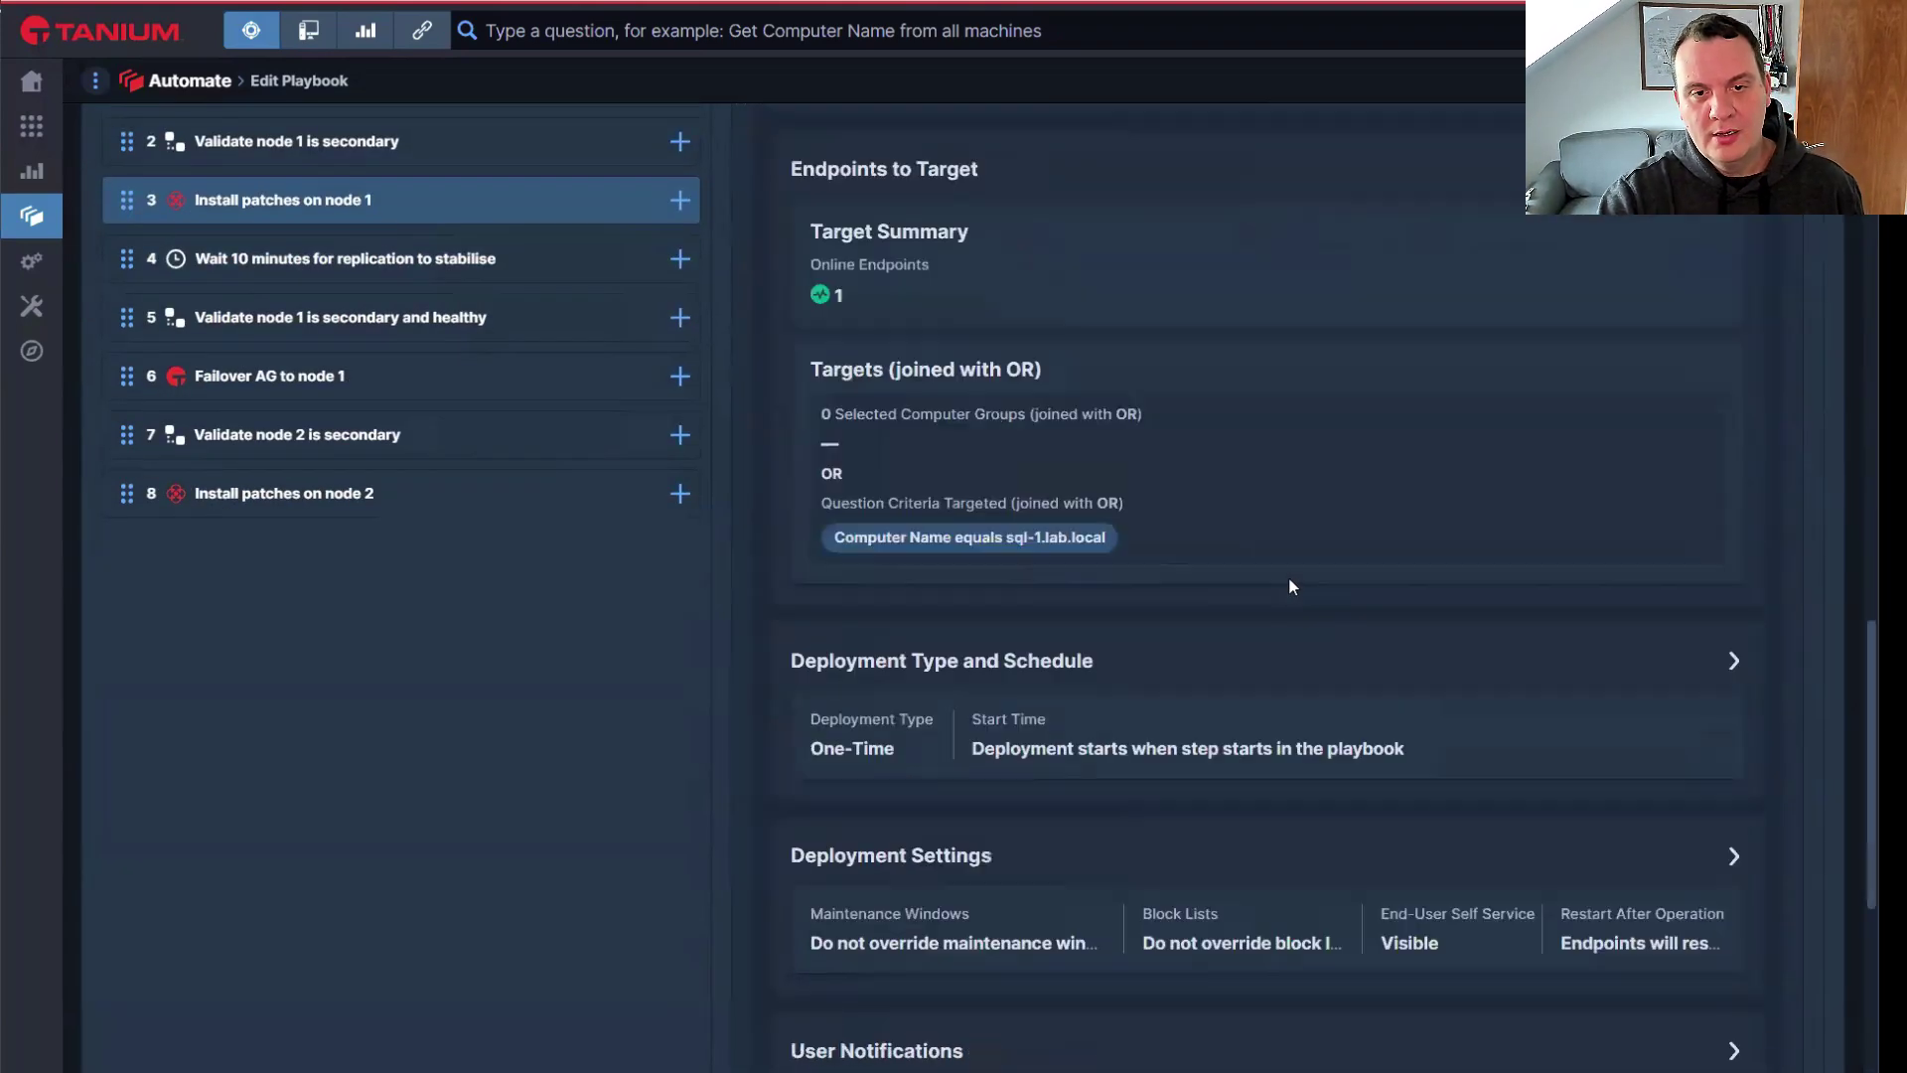
{"action": "scroll", "coordinate": [1289, 575], "scroll_direction": "down", "scroll_amount": 4}
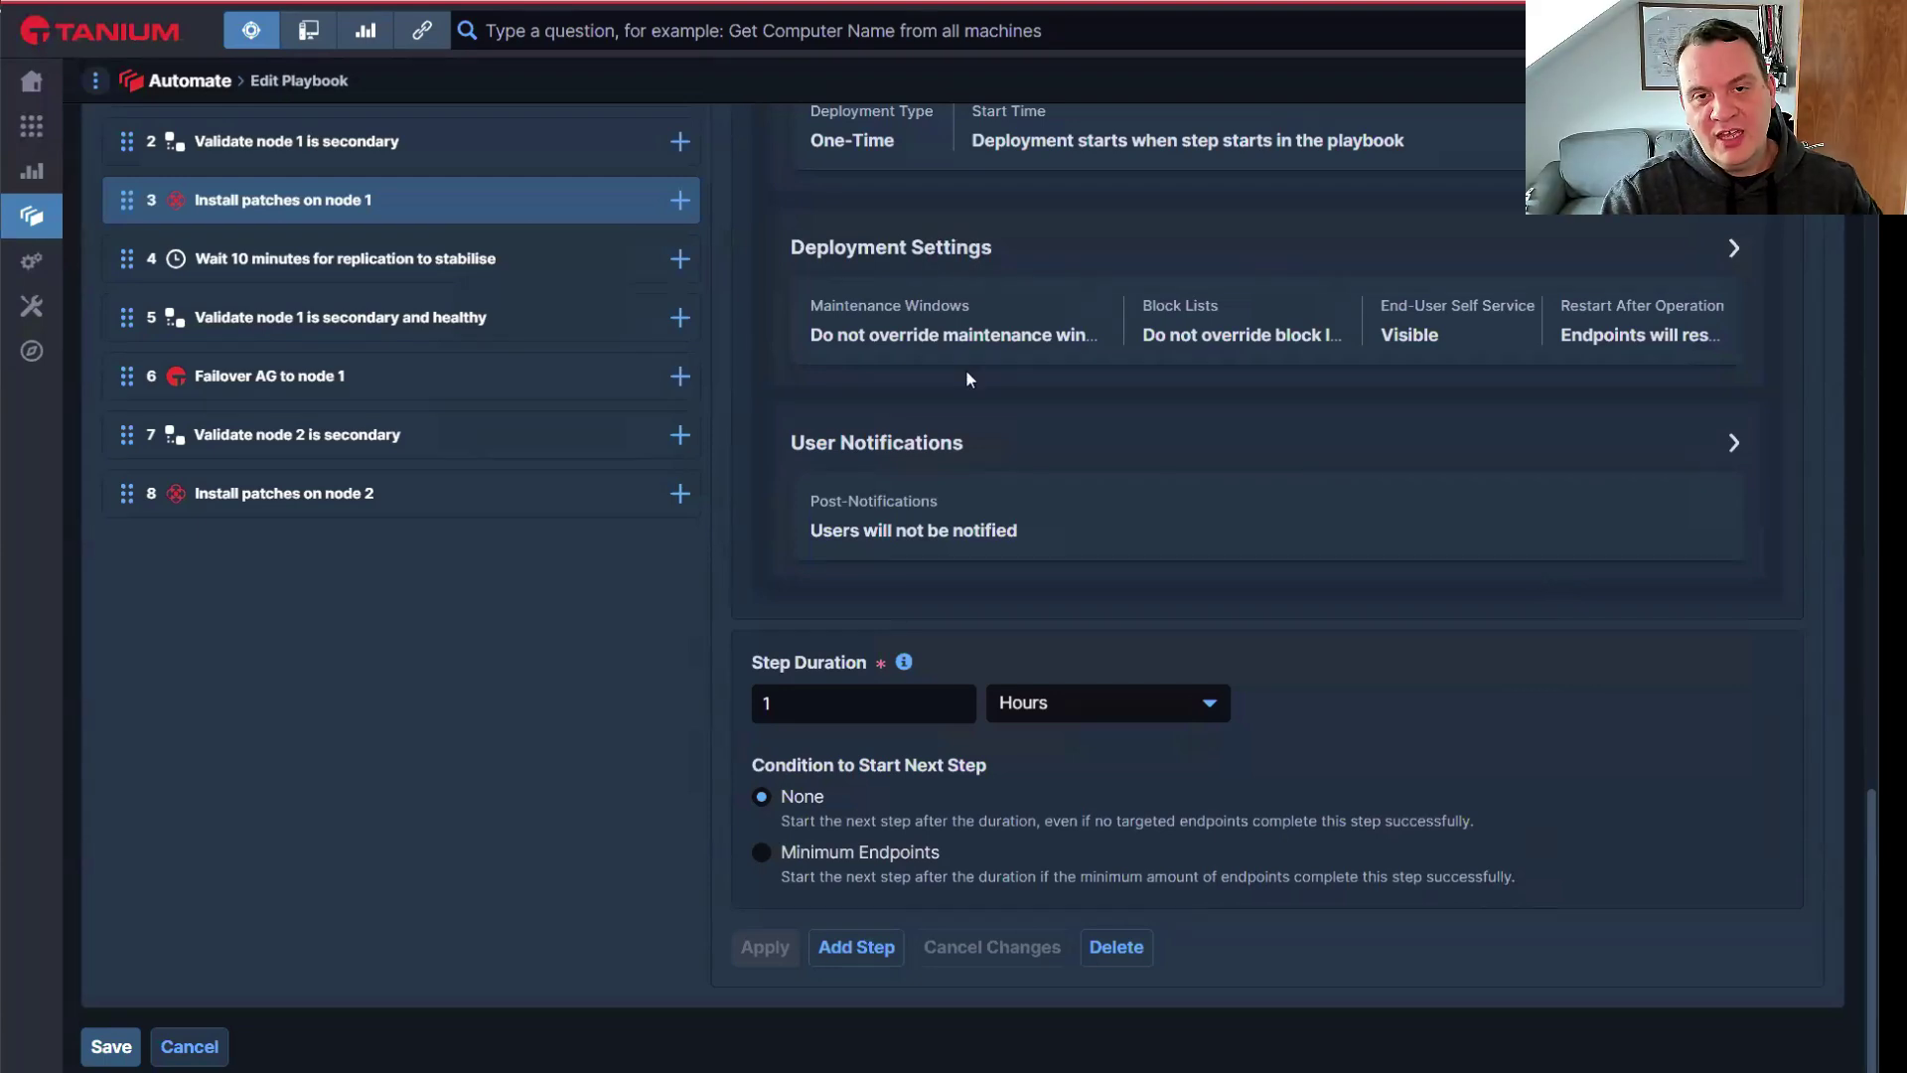
{"action": "left_click", "coordinate": [929, 855]}
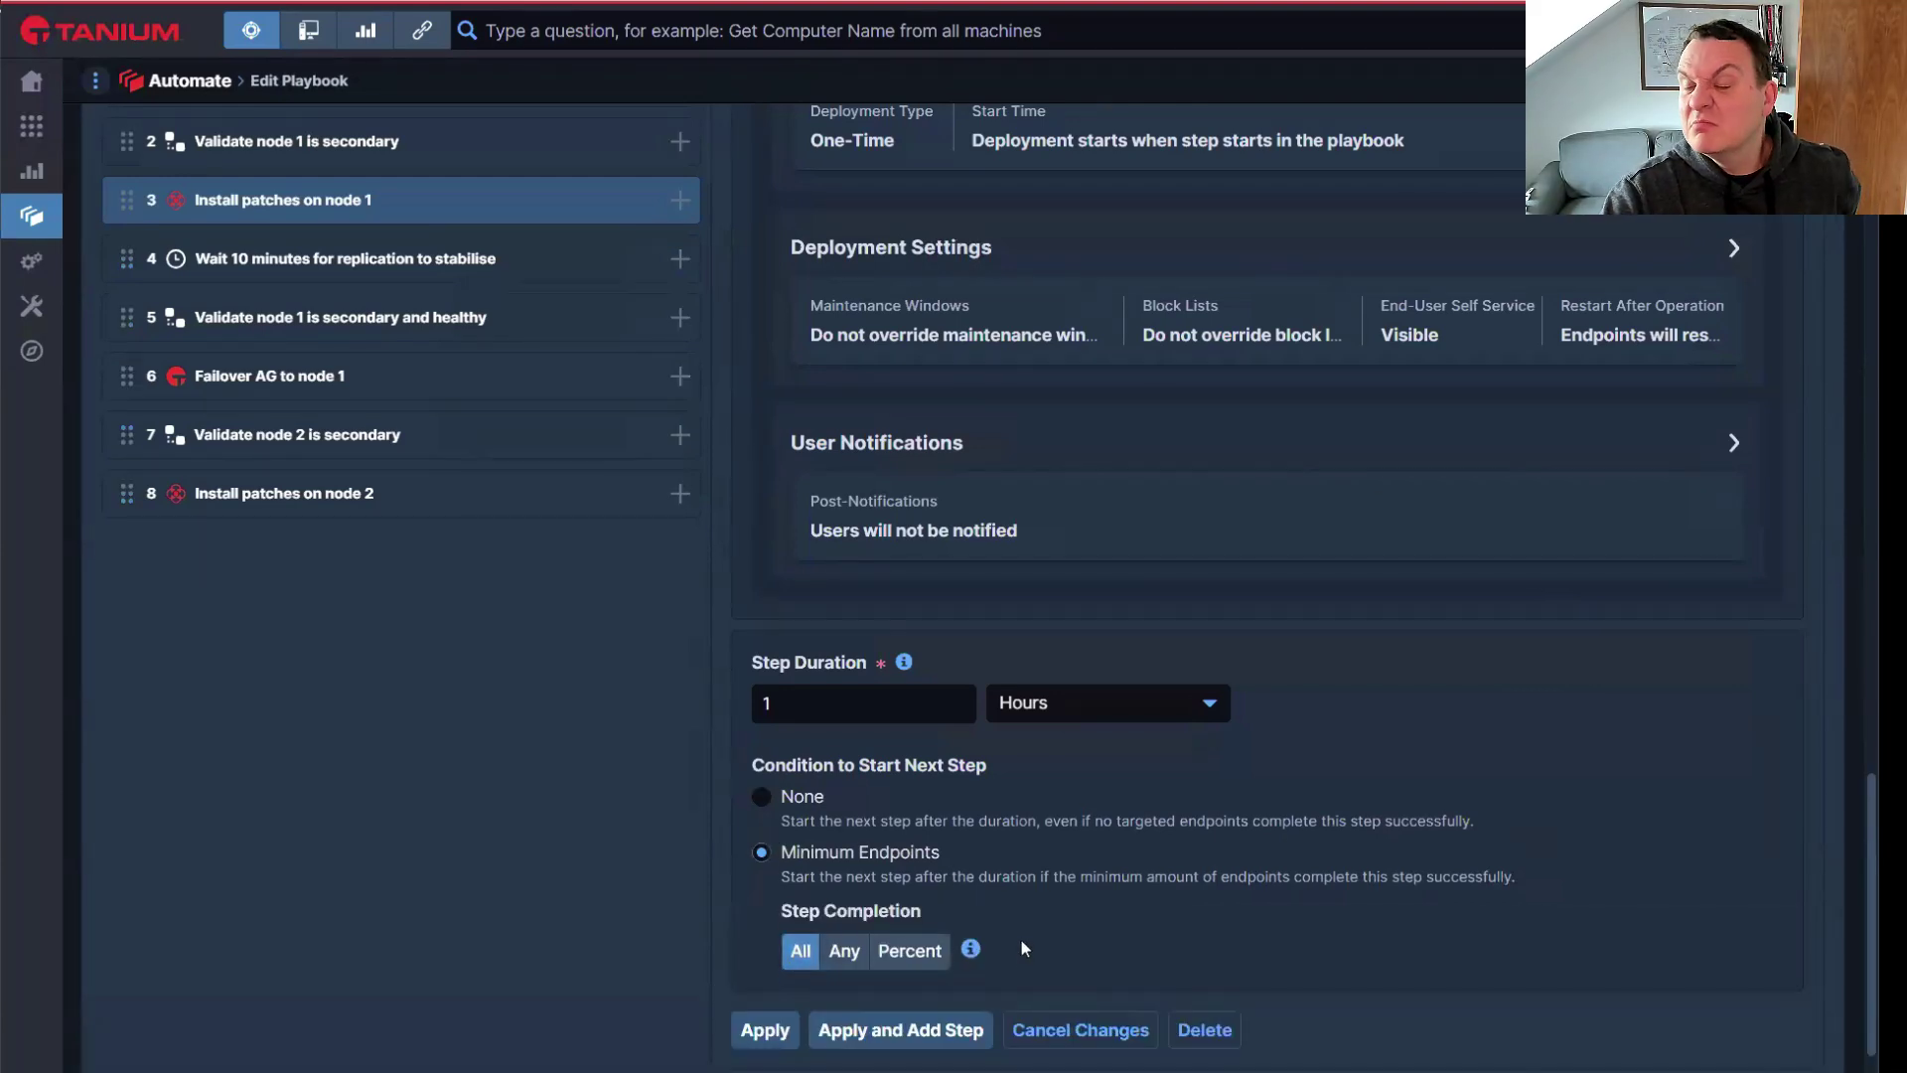
{"action": "left_click", "coordinate": [766, 1031]}
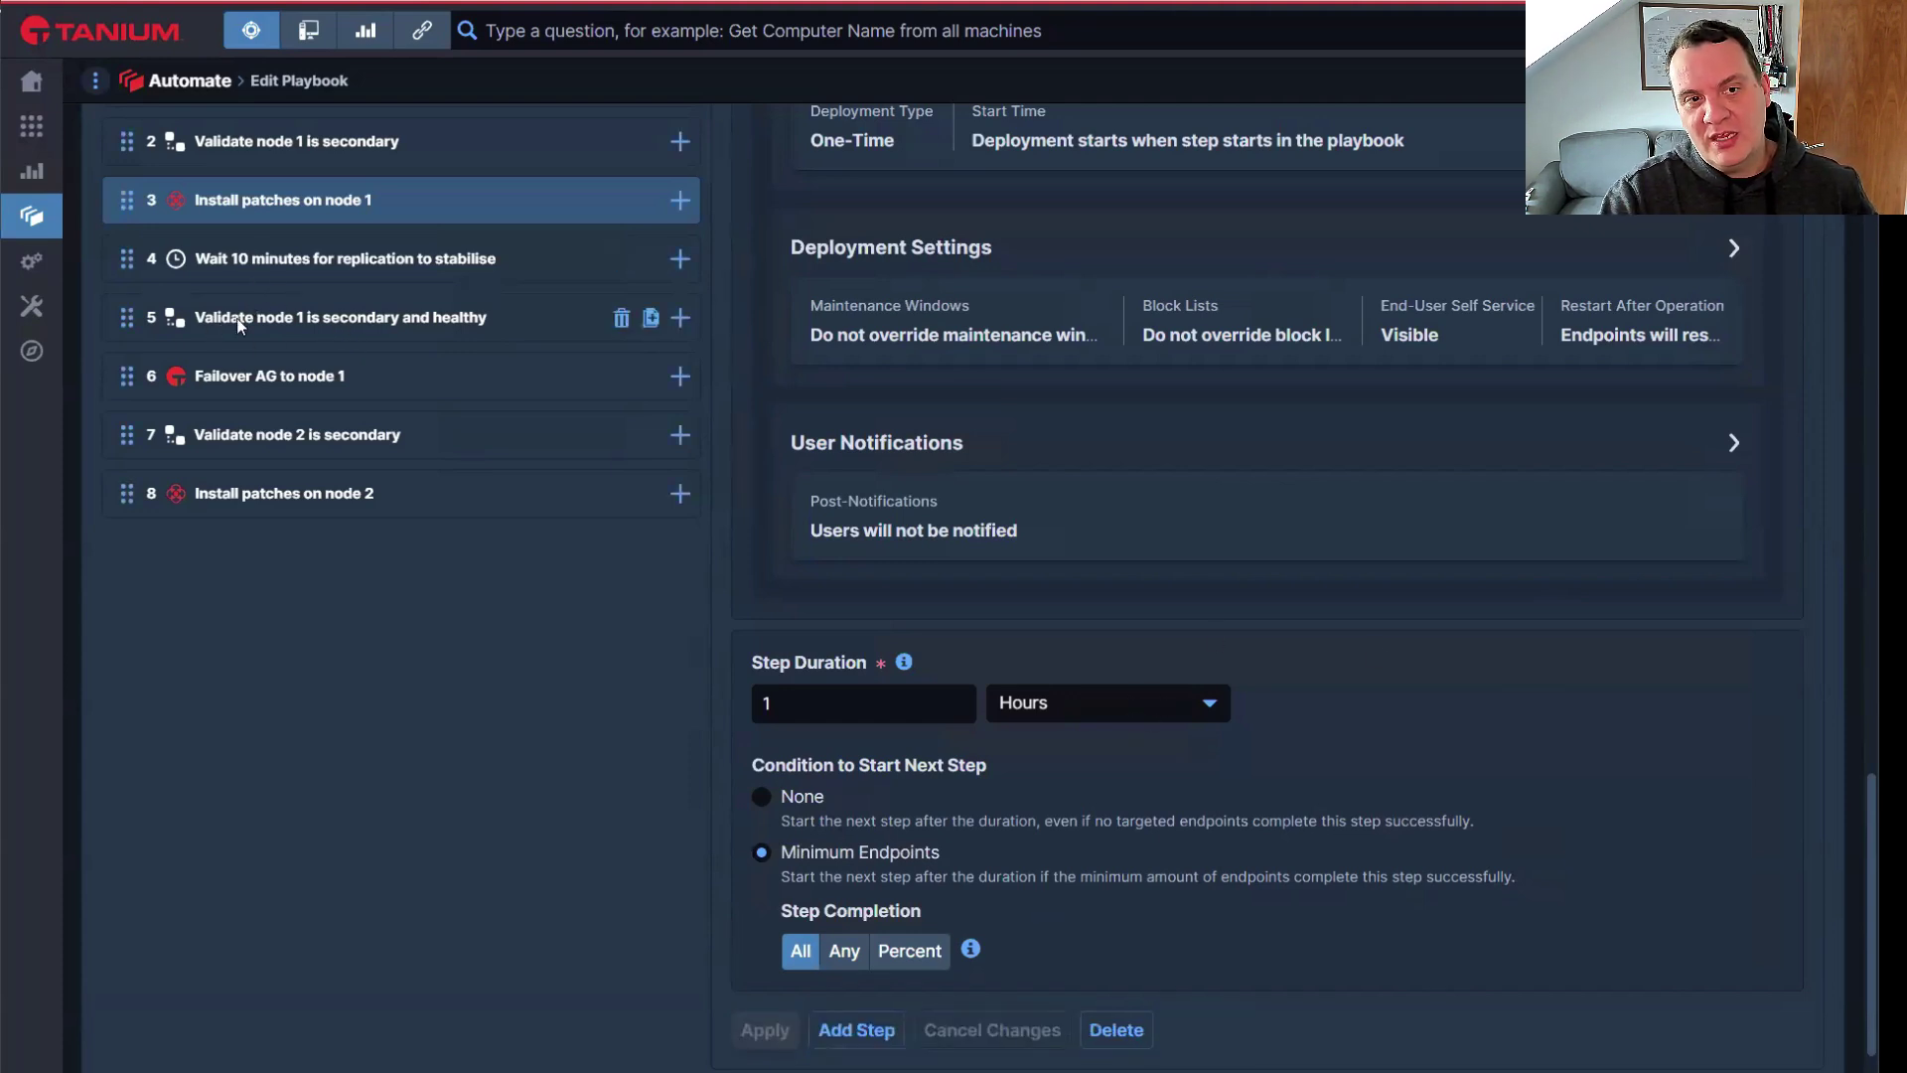
Review the replication wait step and the target and replica status meet condition of the "Validate node 1 is secondary and healthy" step
{"action": "left_click", "coordinate": [275, 333]}
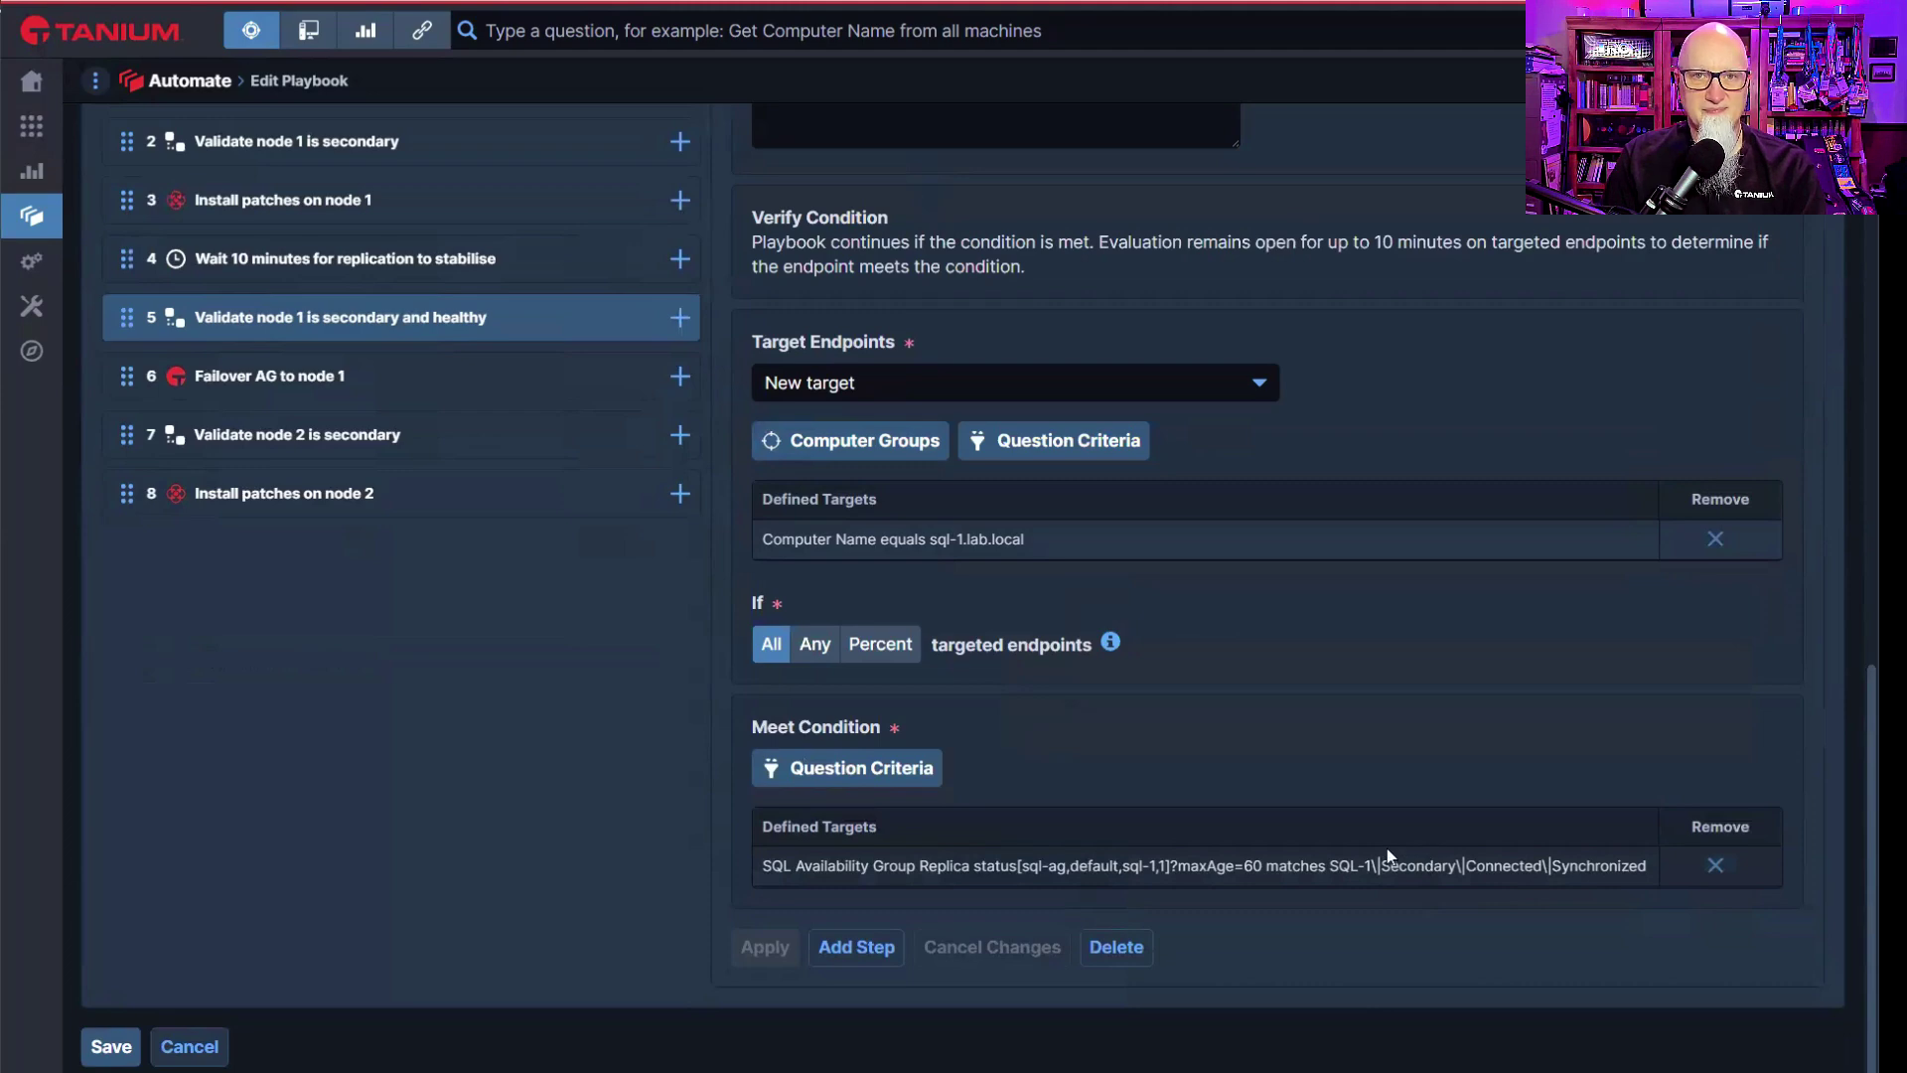
{"action": "left_click", "coordinate": [343, 258]}
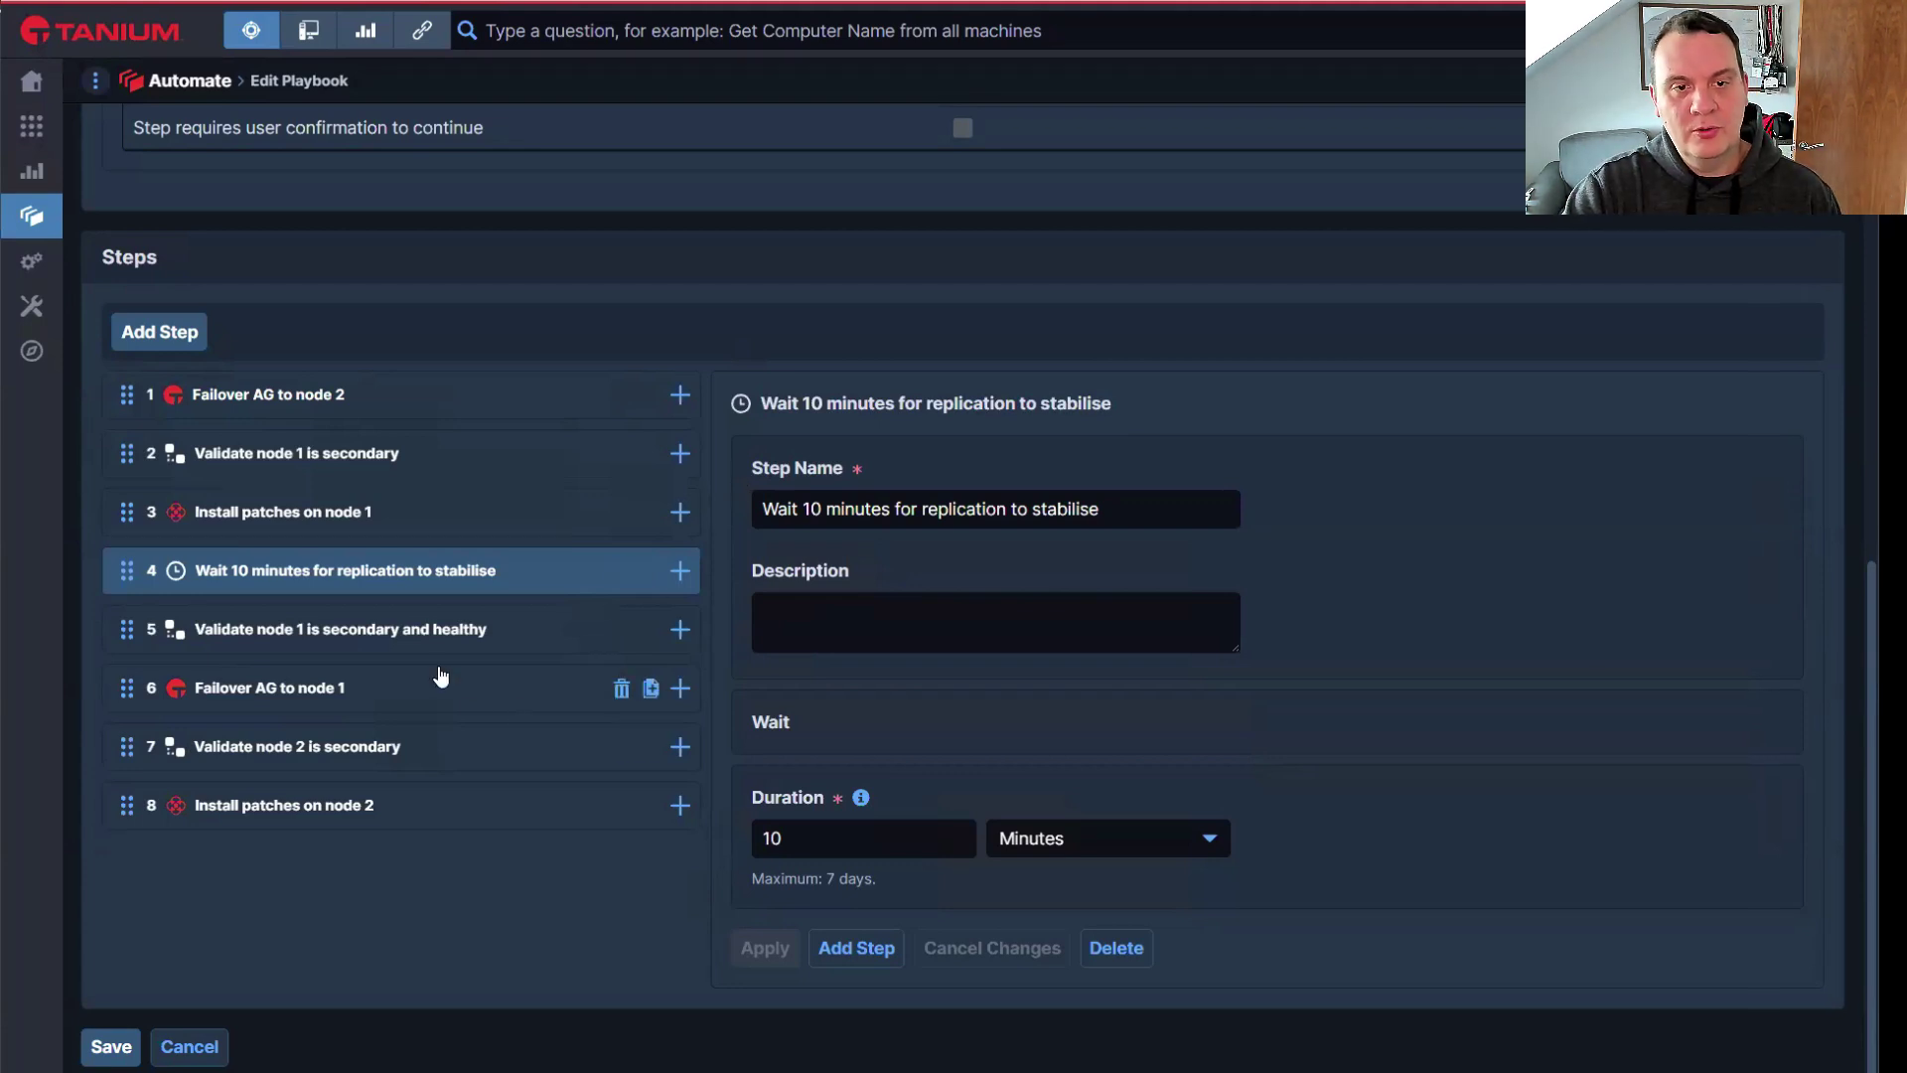
{"action": "left_click", "coordinate": [316, 636]}
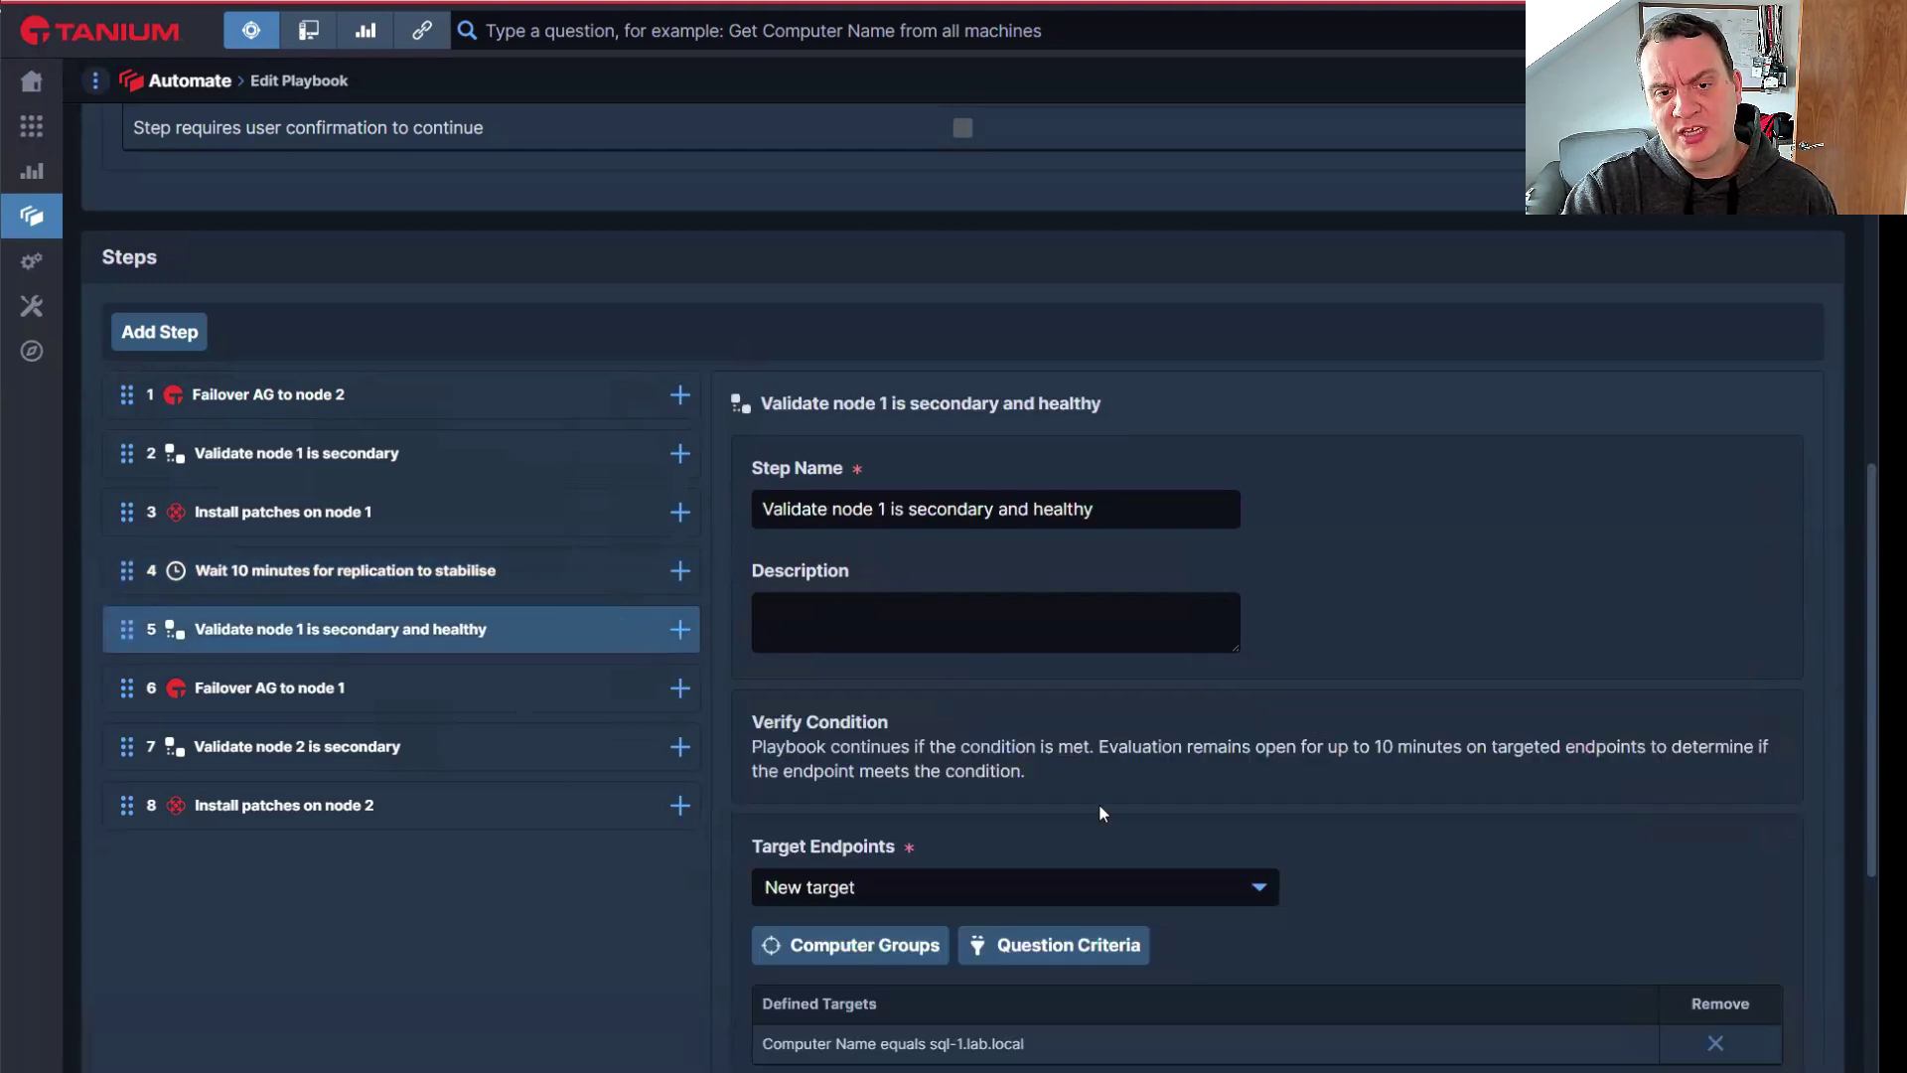
{"action": "scroll", "coordinate": [1094, 800], "scroll_direction": "down", "scroll_amount": 2}
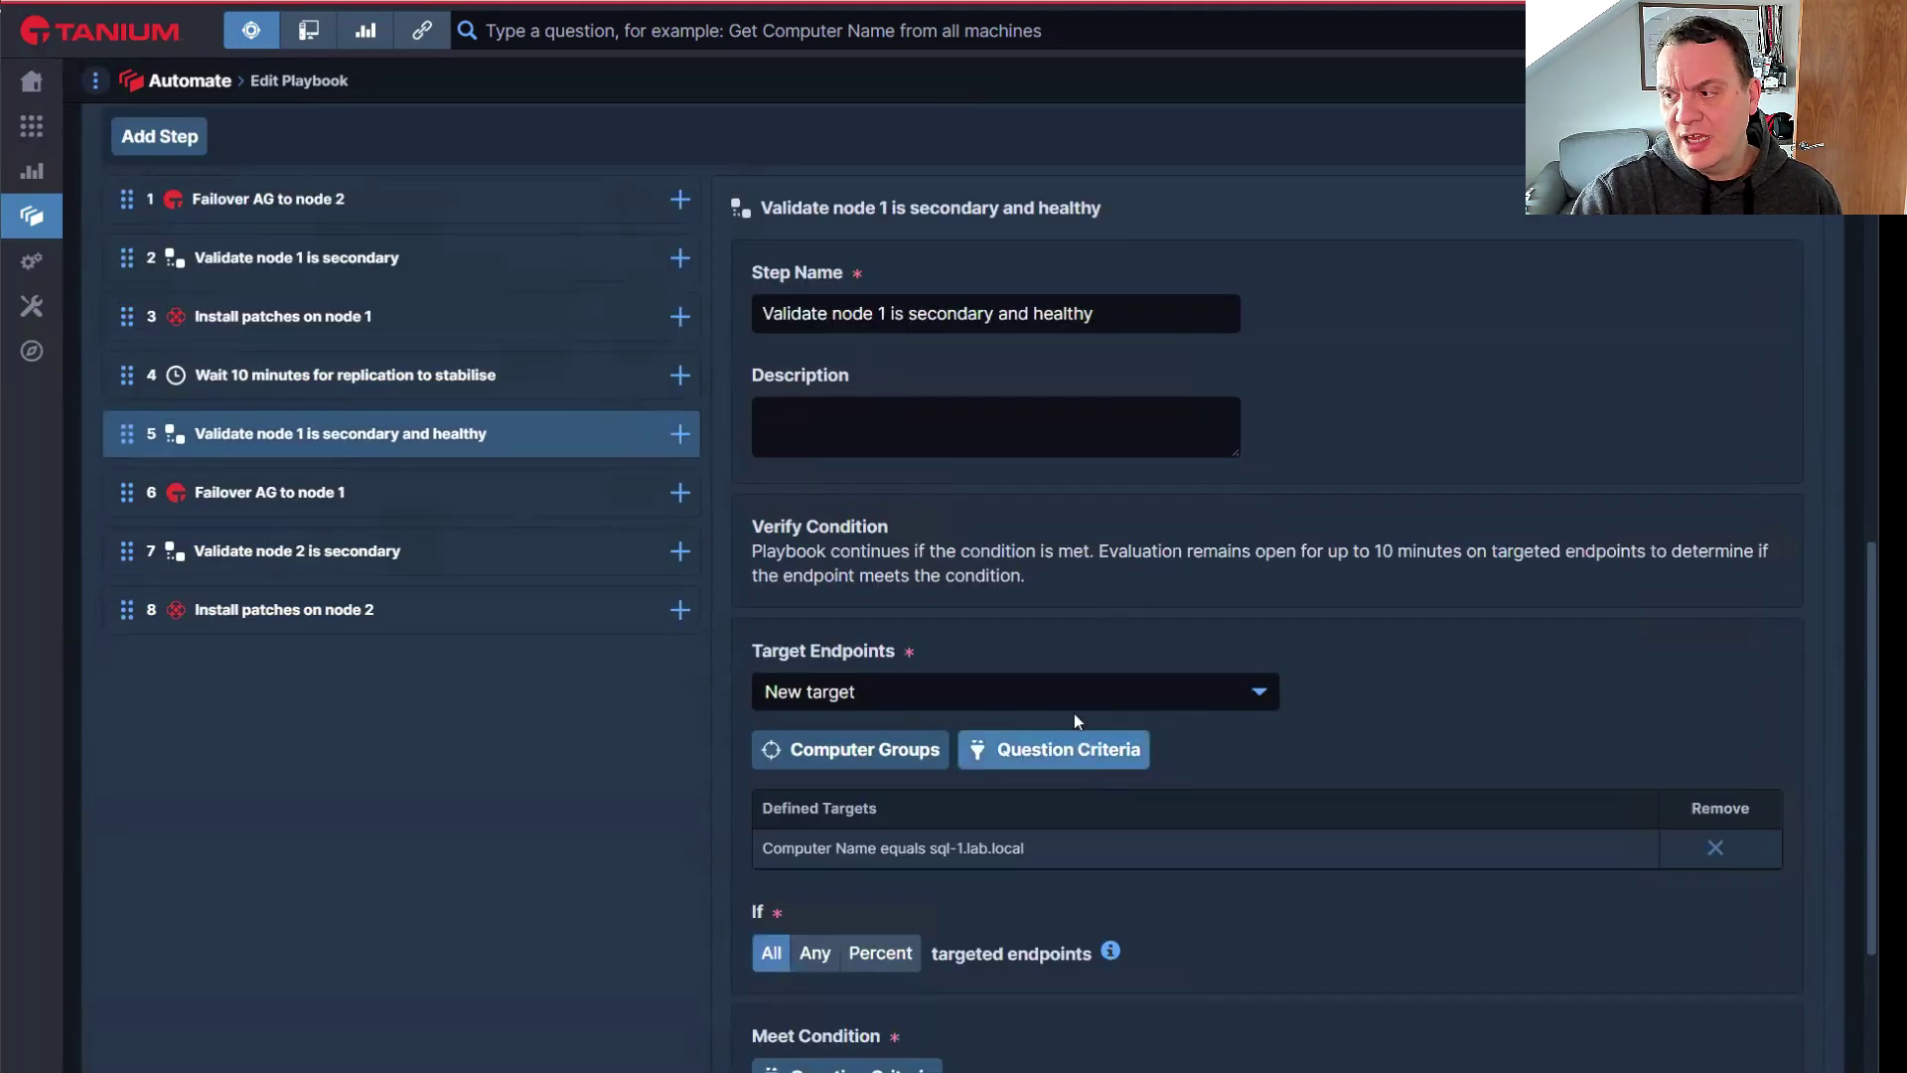
{"action": "scroll", "coordinate": [840, 869], "scroll_direction": "down", "scroll_amount": 2}
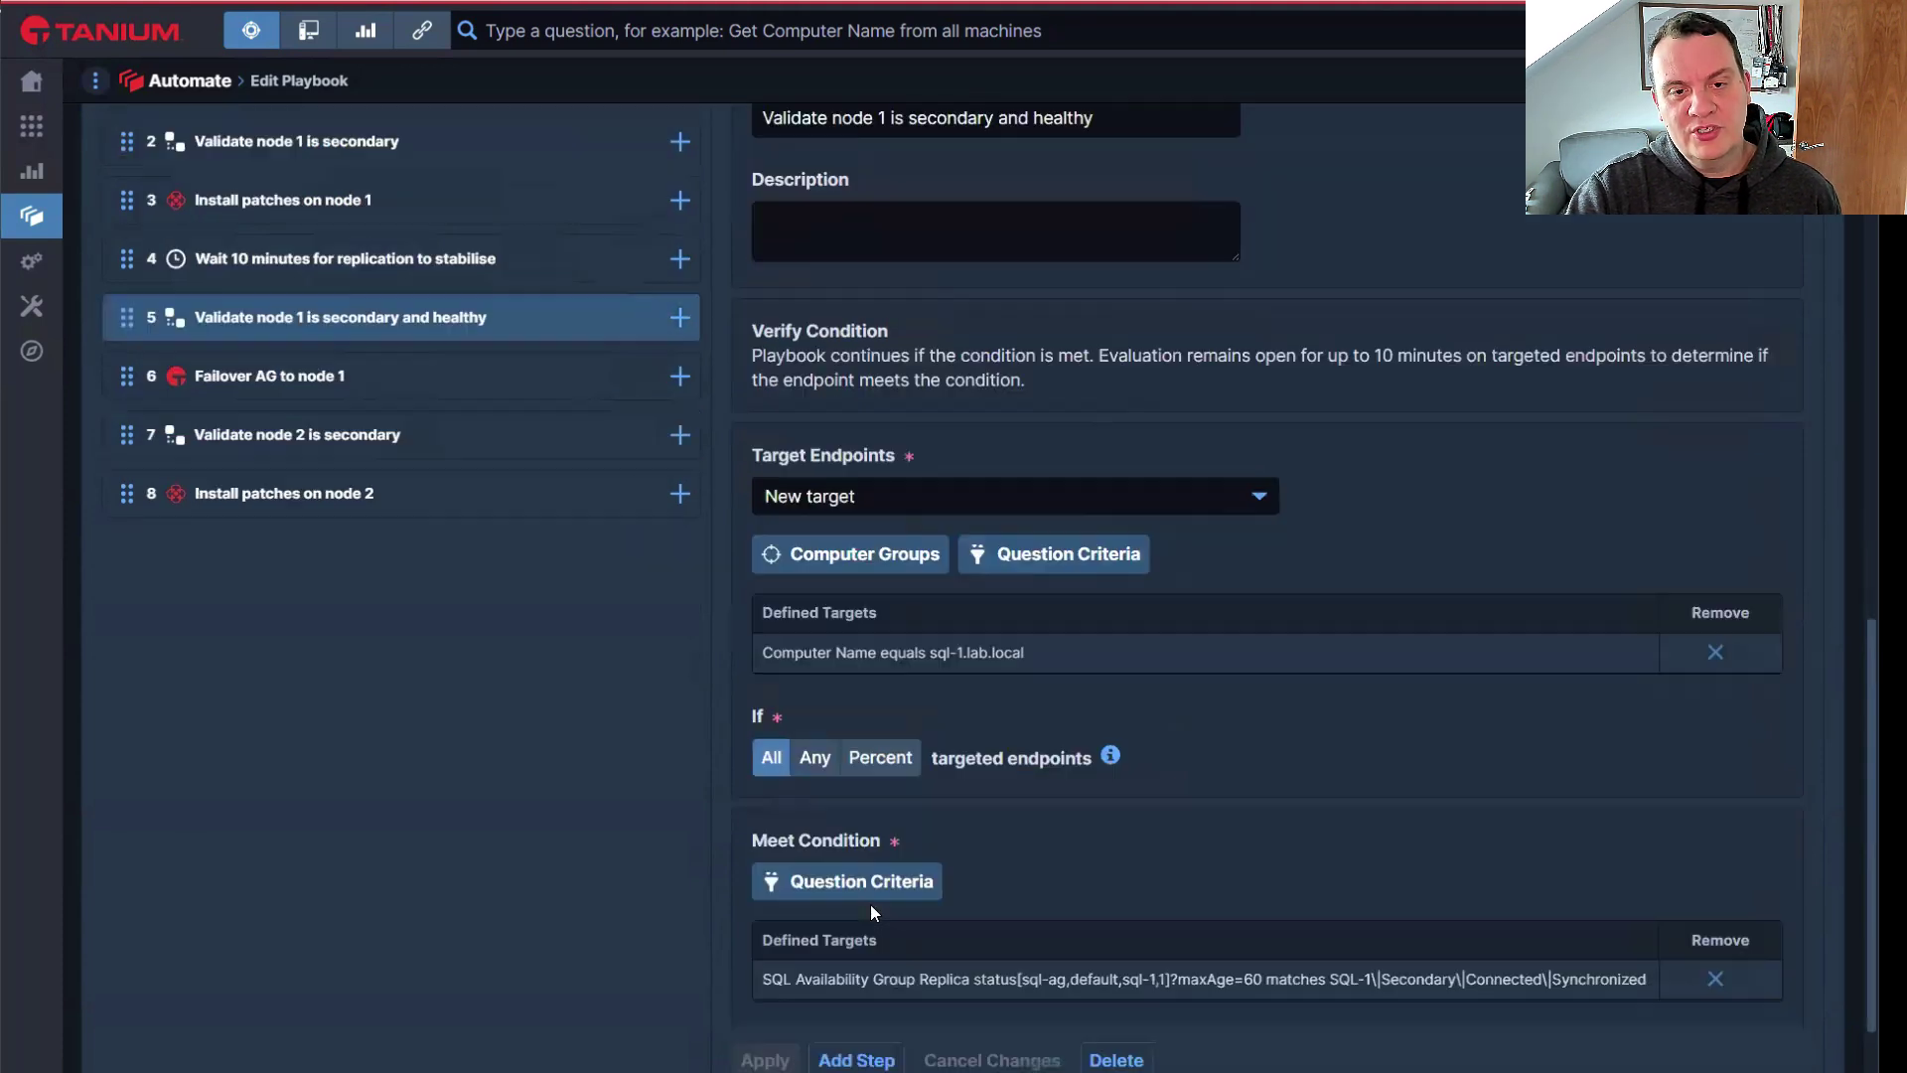
{"action": "left_click_drag", "start_coordinate": [886, 983], "coordinate": [1015, 983]}
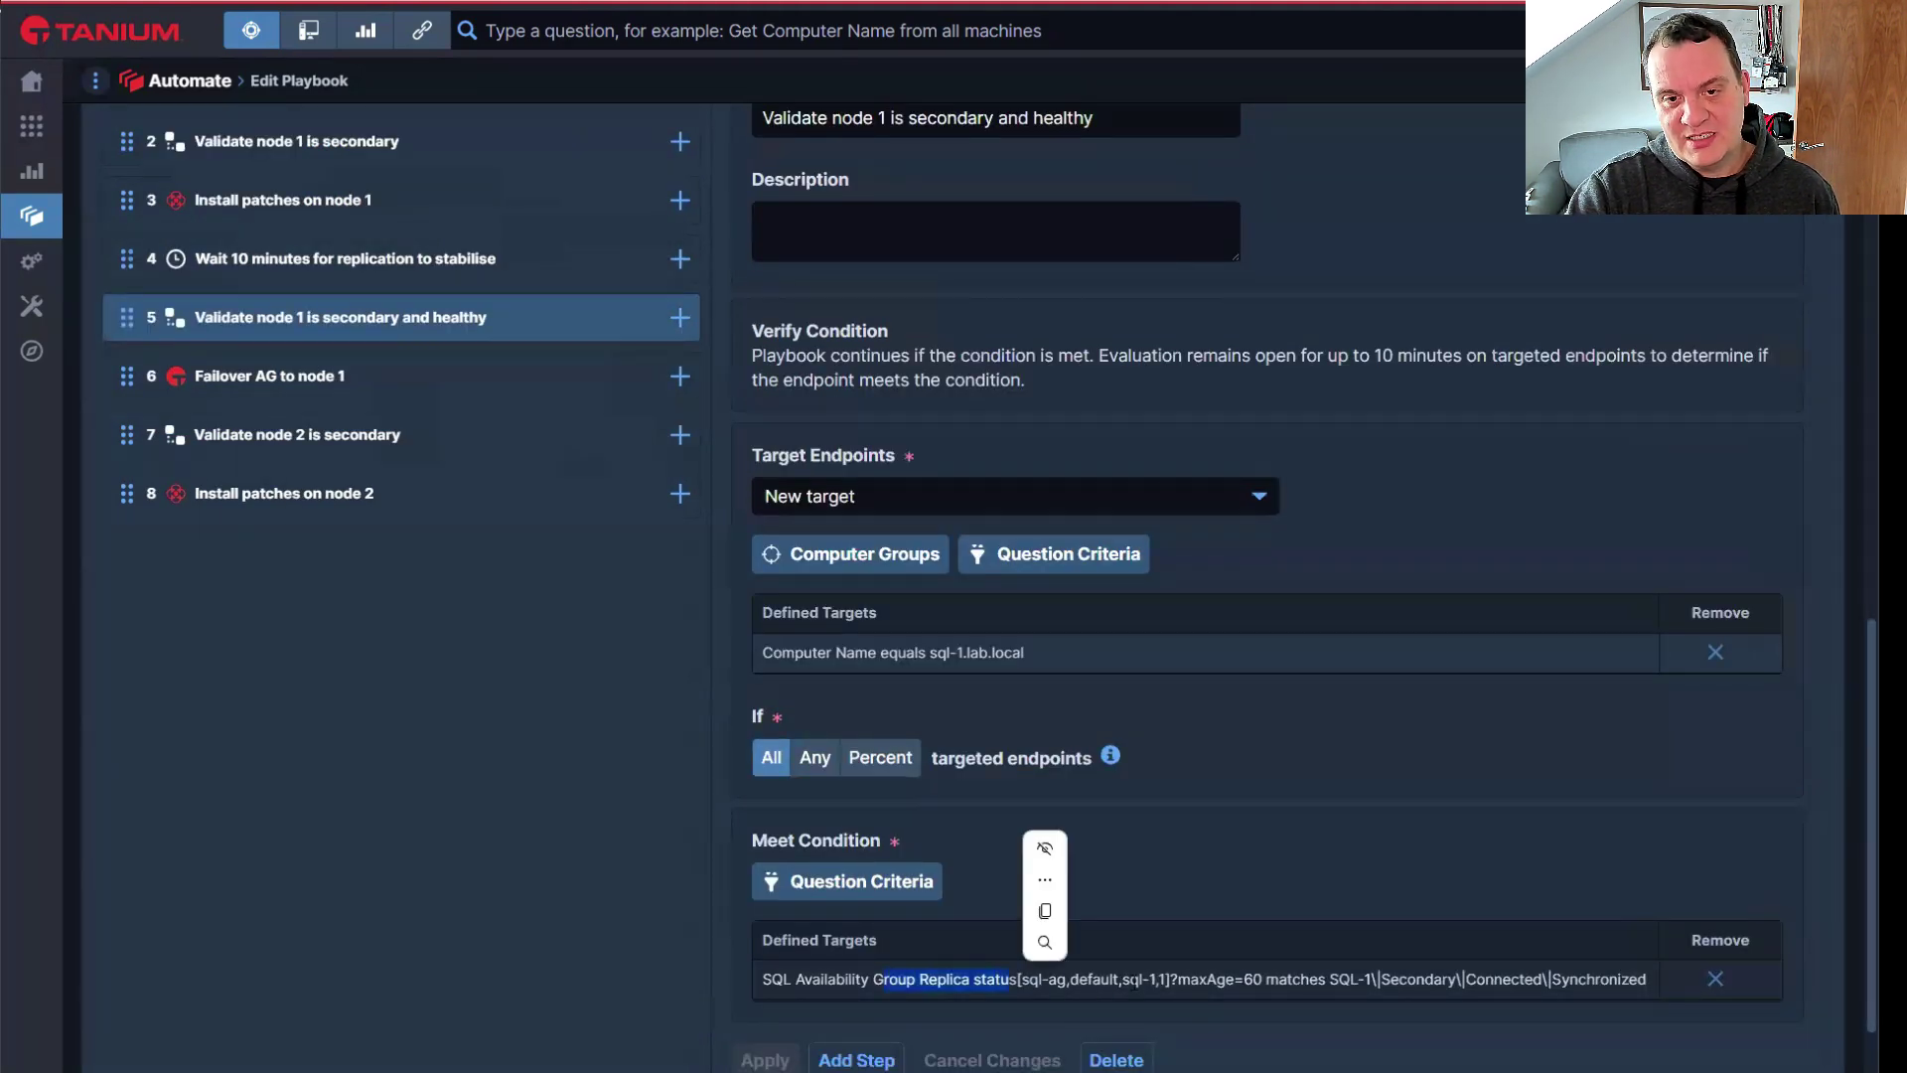
Examine the maxAge parameter and replica status criteria in the meet condition of the "Validate node 1 is secondary and healthy" step
{"action": "left_click", "coordinate": [1190, 984]}
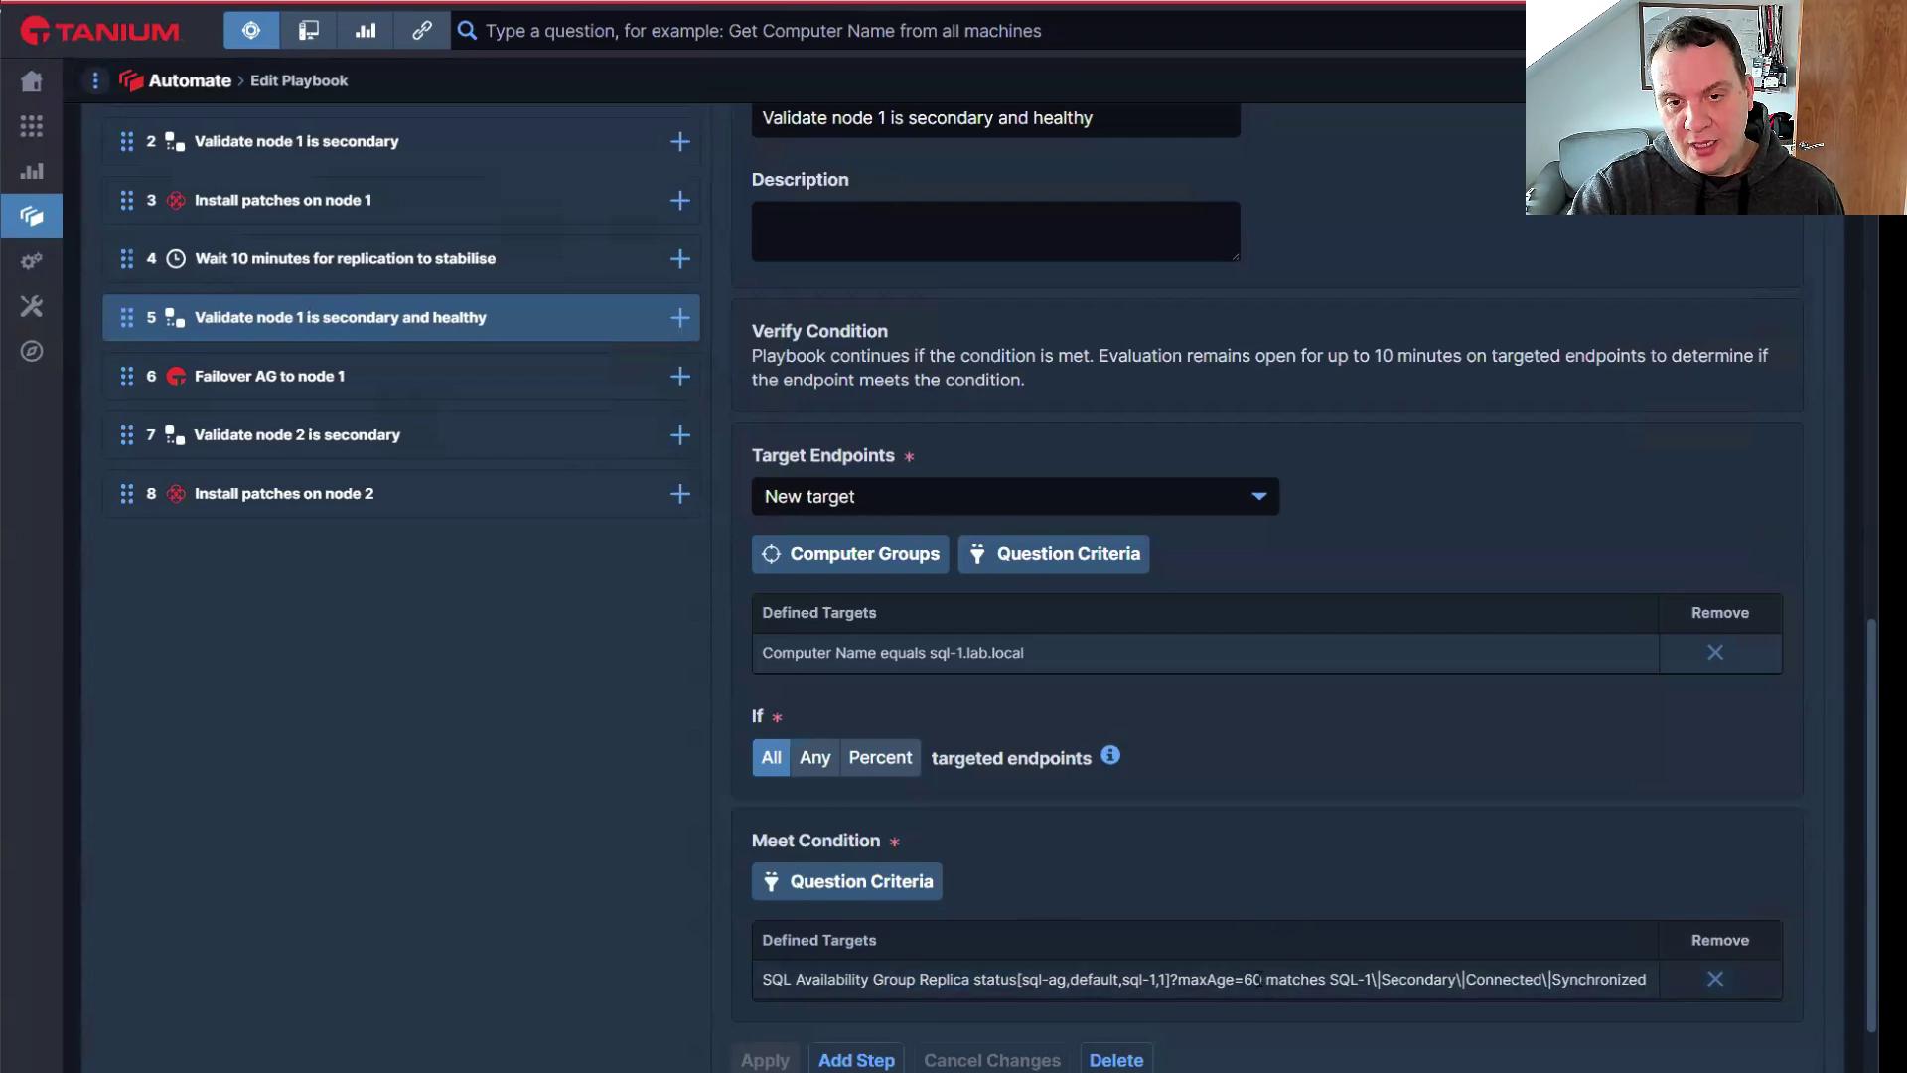
{"action": "left_click_drag", "start_coordinate": [1260, 979], "coordinate": [1177, 989]}
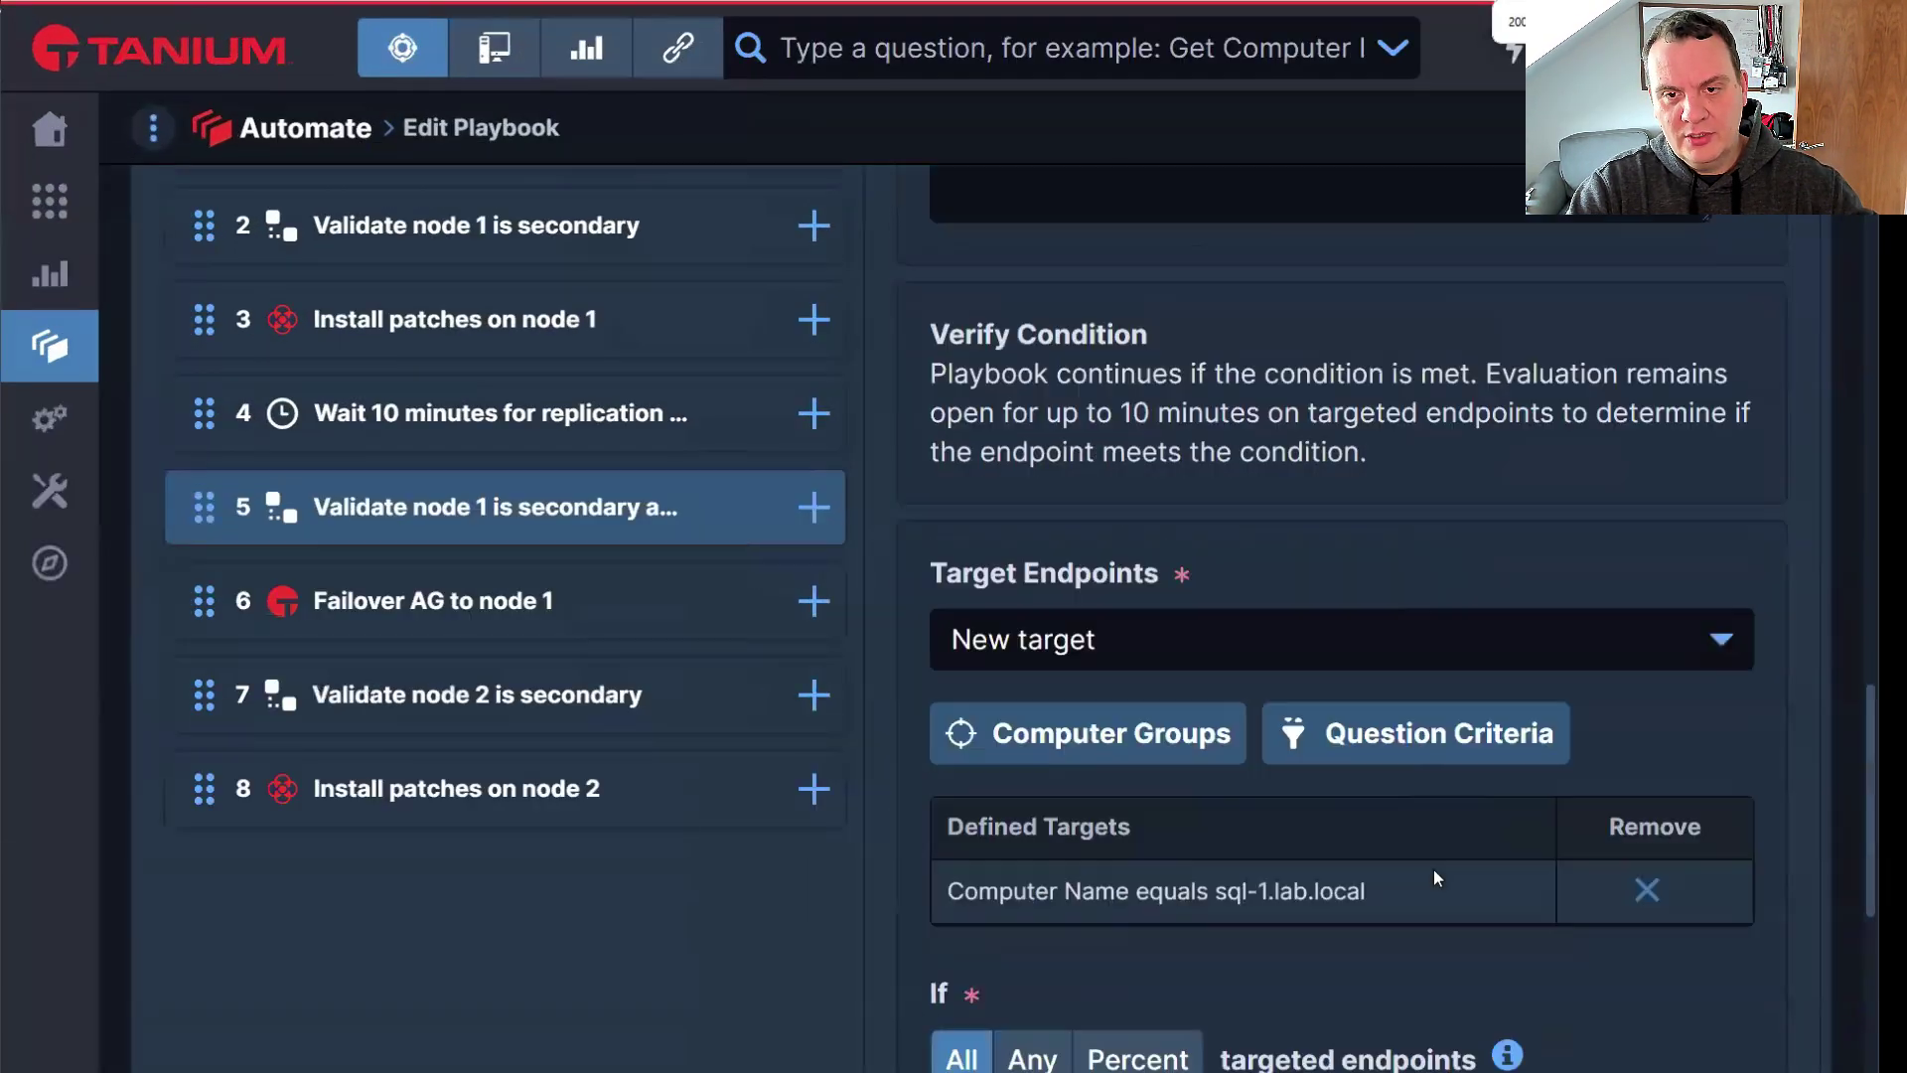
{"action": "scroll", "coordinate": [1434, 868], "scroll_direction": "down", "scroll_amount": 6}
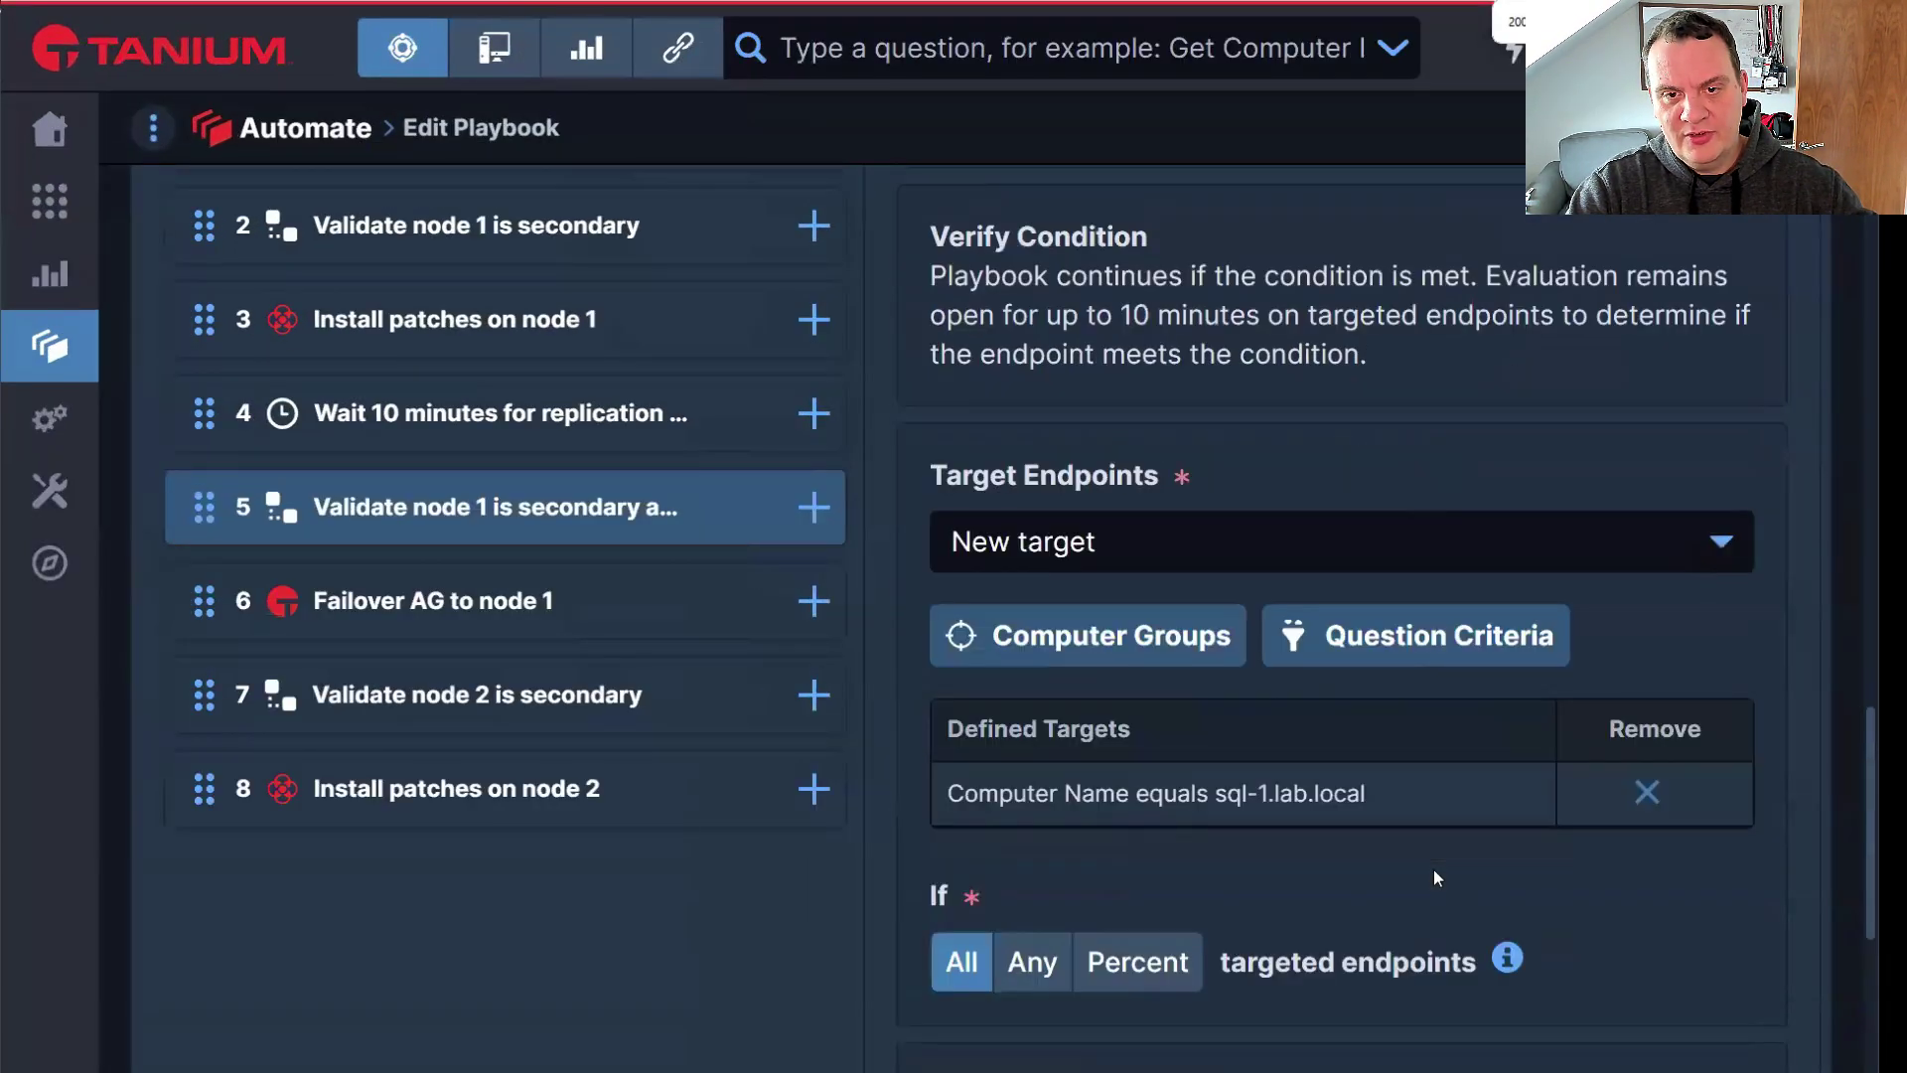
{"action": "scroll", "coordinate": [1429, 868], "scroll_direction": "down", "scroll_amount": 3}
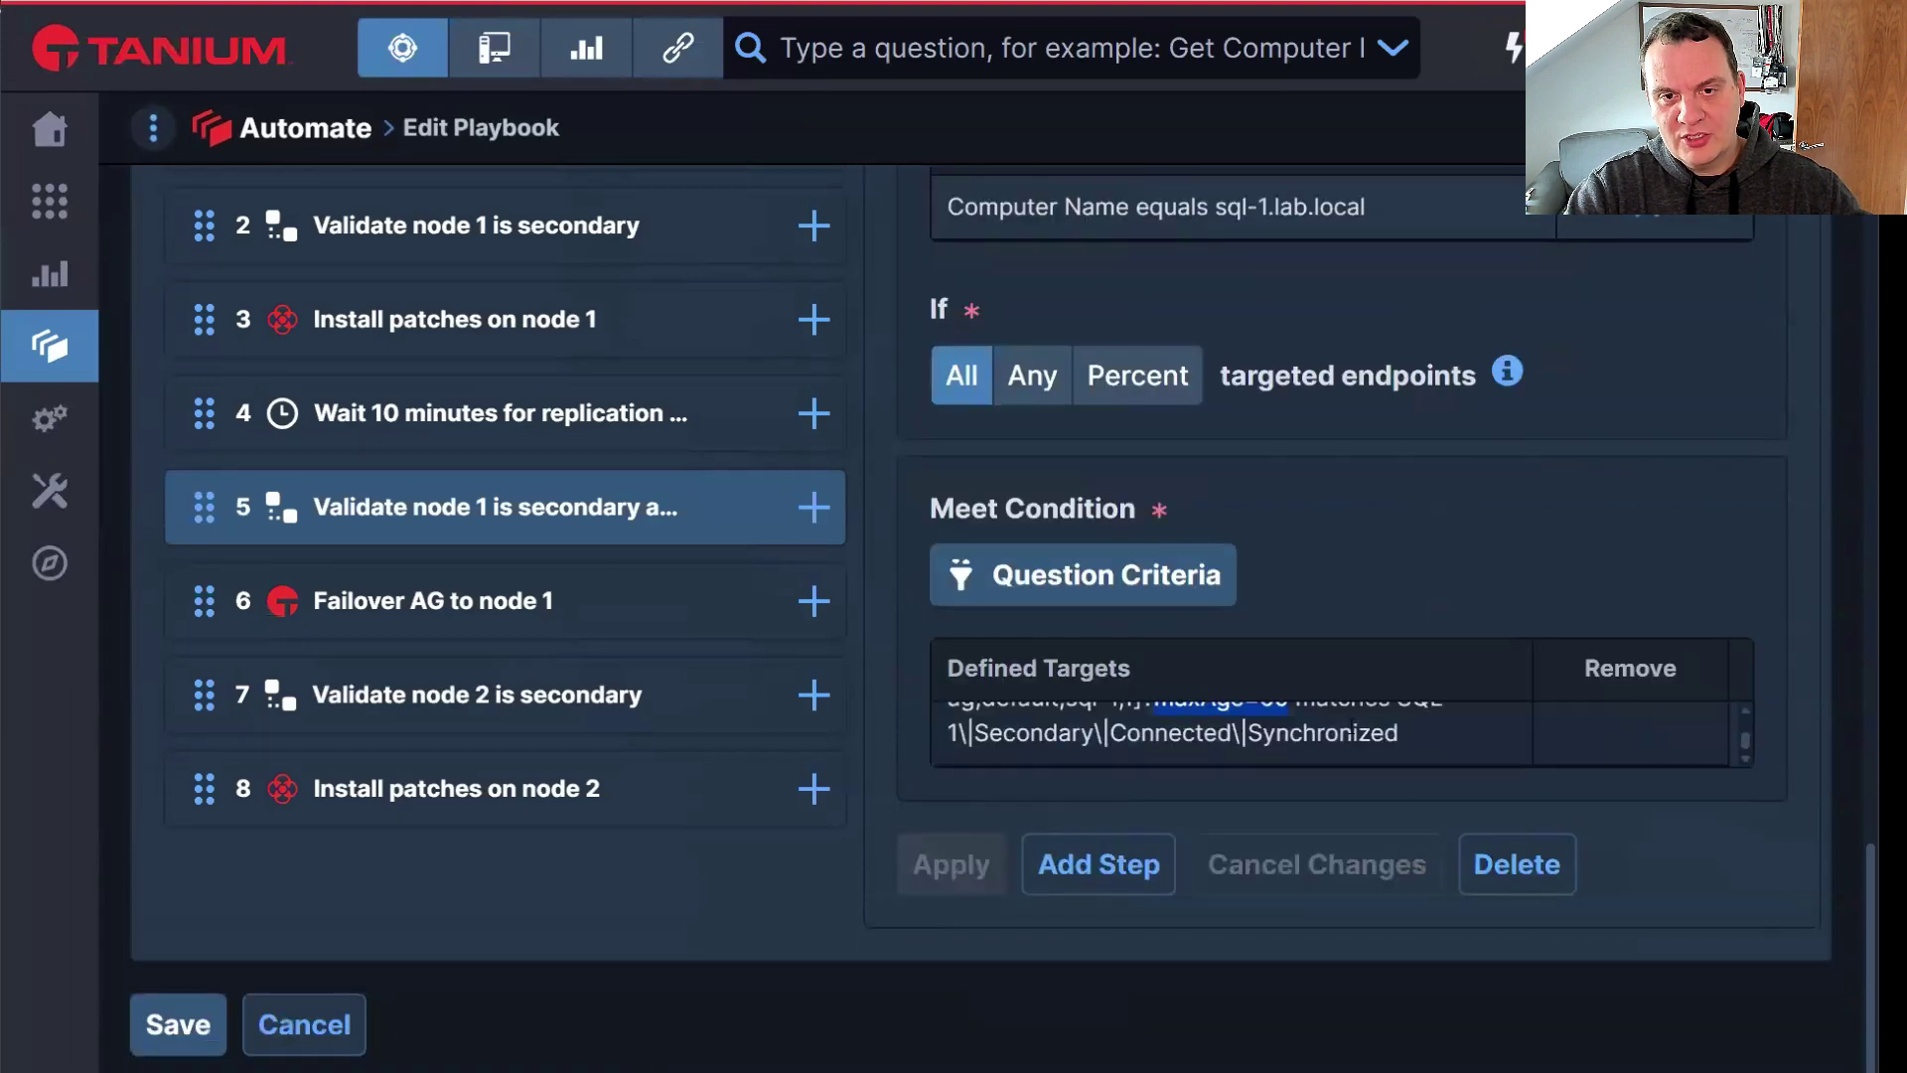
{"action": "scroll", "coordinate": [1741, 755], "scroll_direction": "up", "scroll_amount": 2}
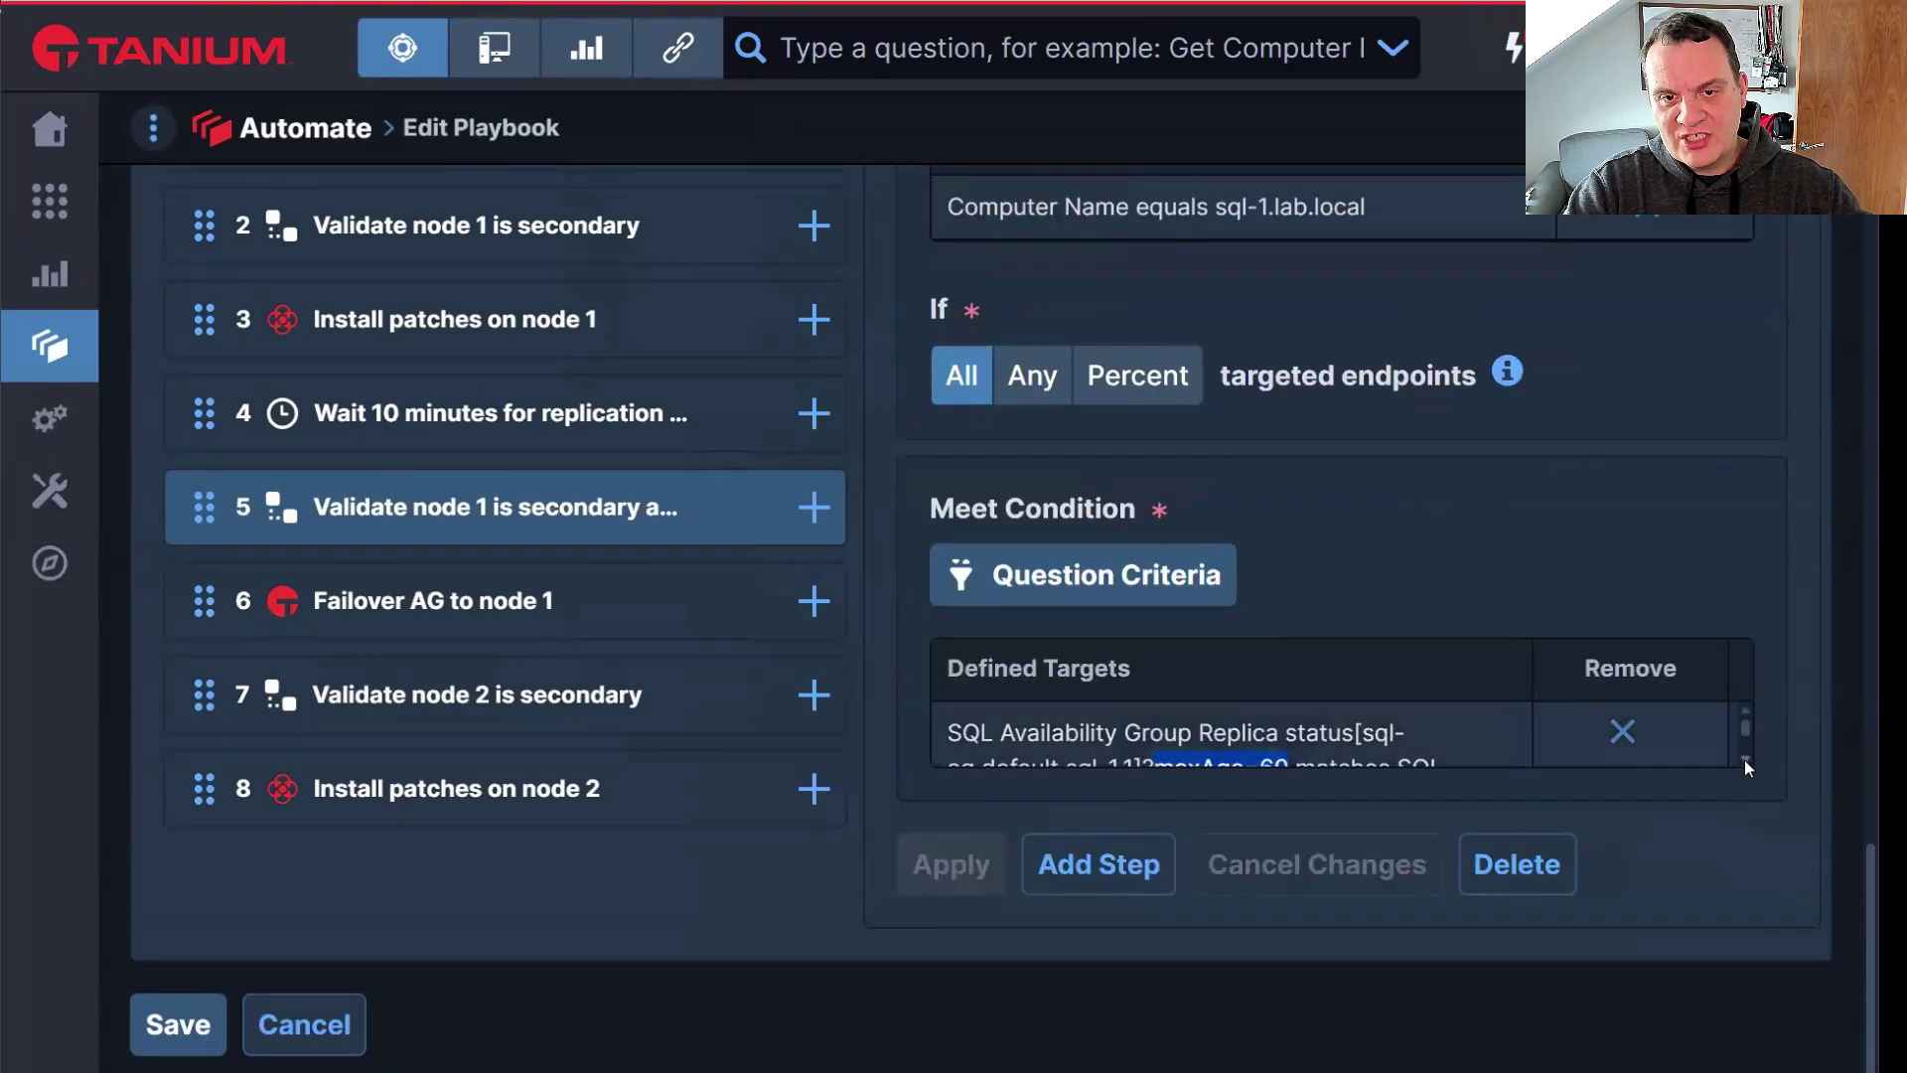
{"action": "scroll", "coordinate": [1745, 760], "scroll_direction": "down", "scroll_amount": 1}
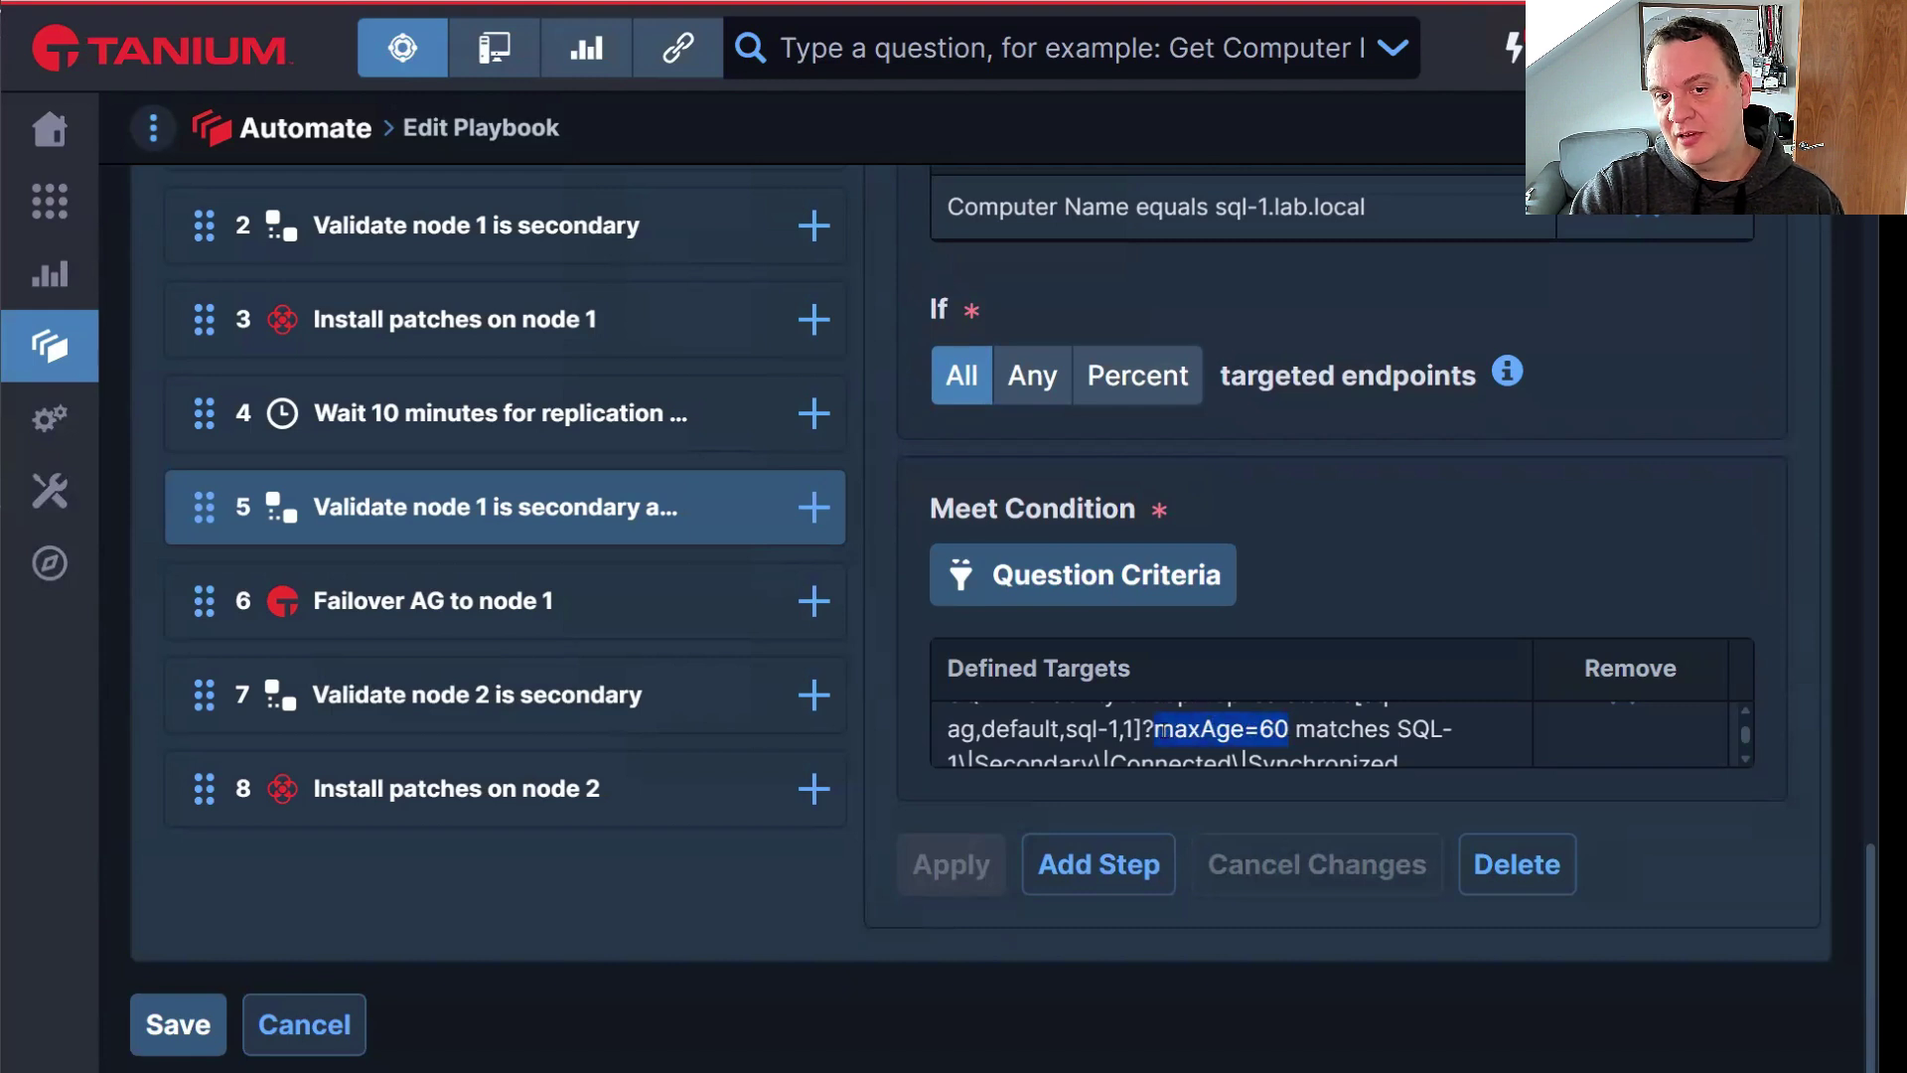
{"action": "left_click", "coordinate": [1158, 730]}
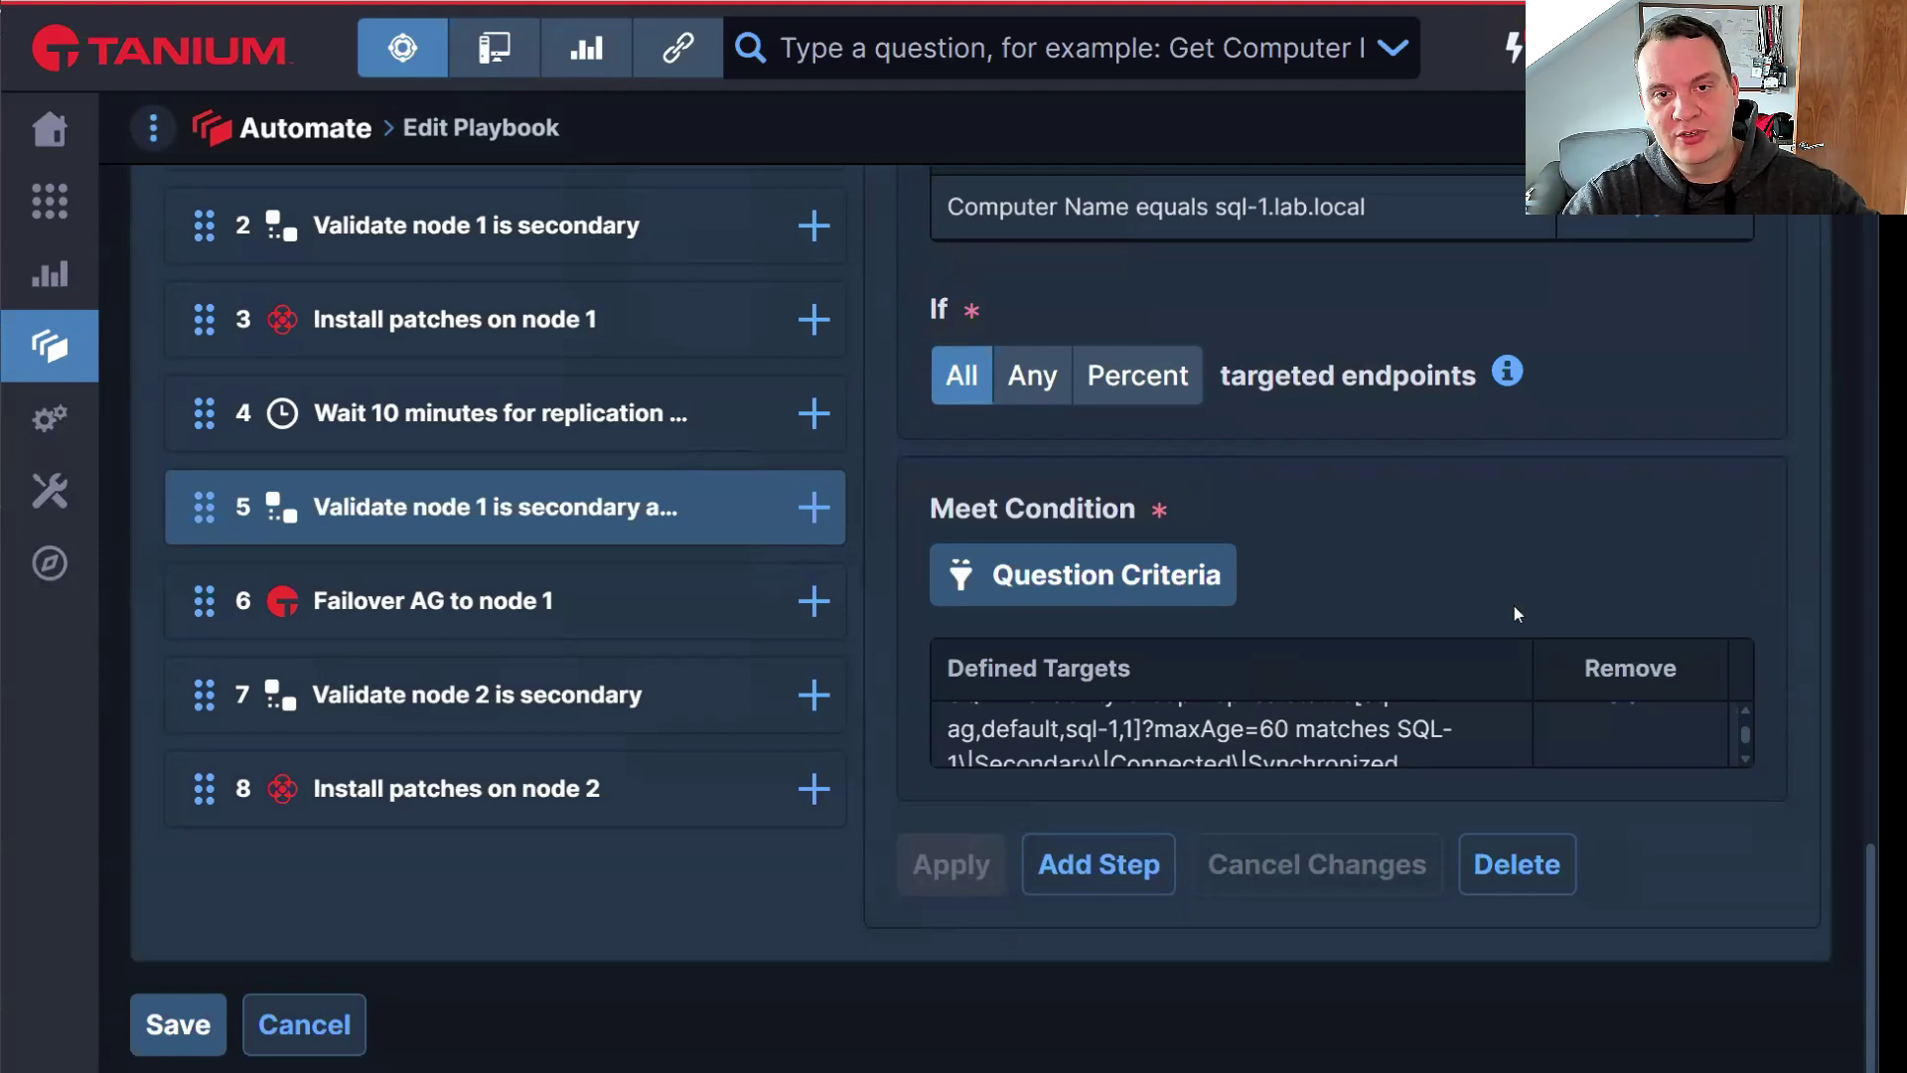
Review the "Failover AG to node 1" step's package, target and duration, and apply Minimum Endpoints as its condition to start the next step
{"action": "mouse_move", "coordinate": [717, 610]}
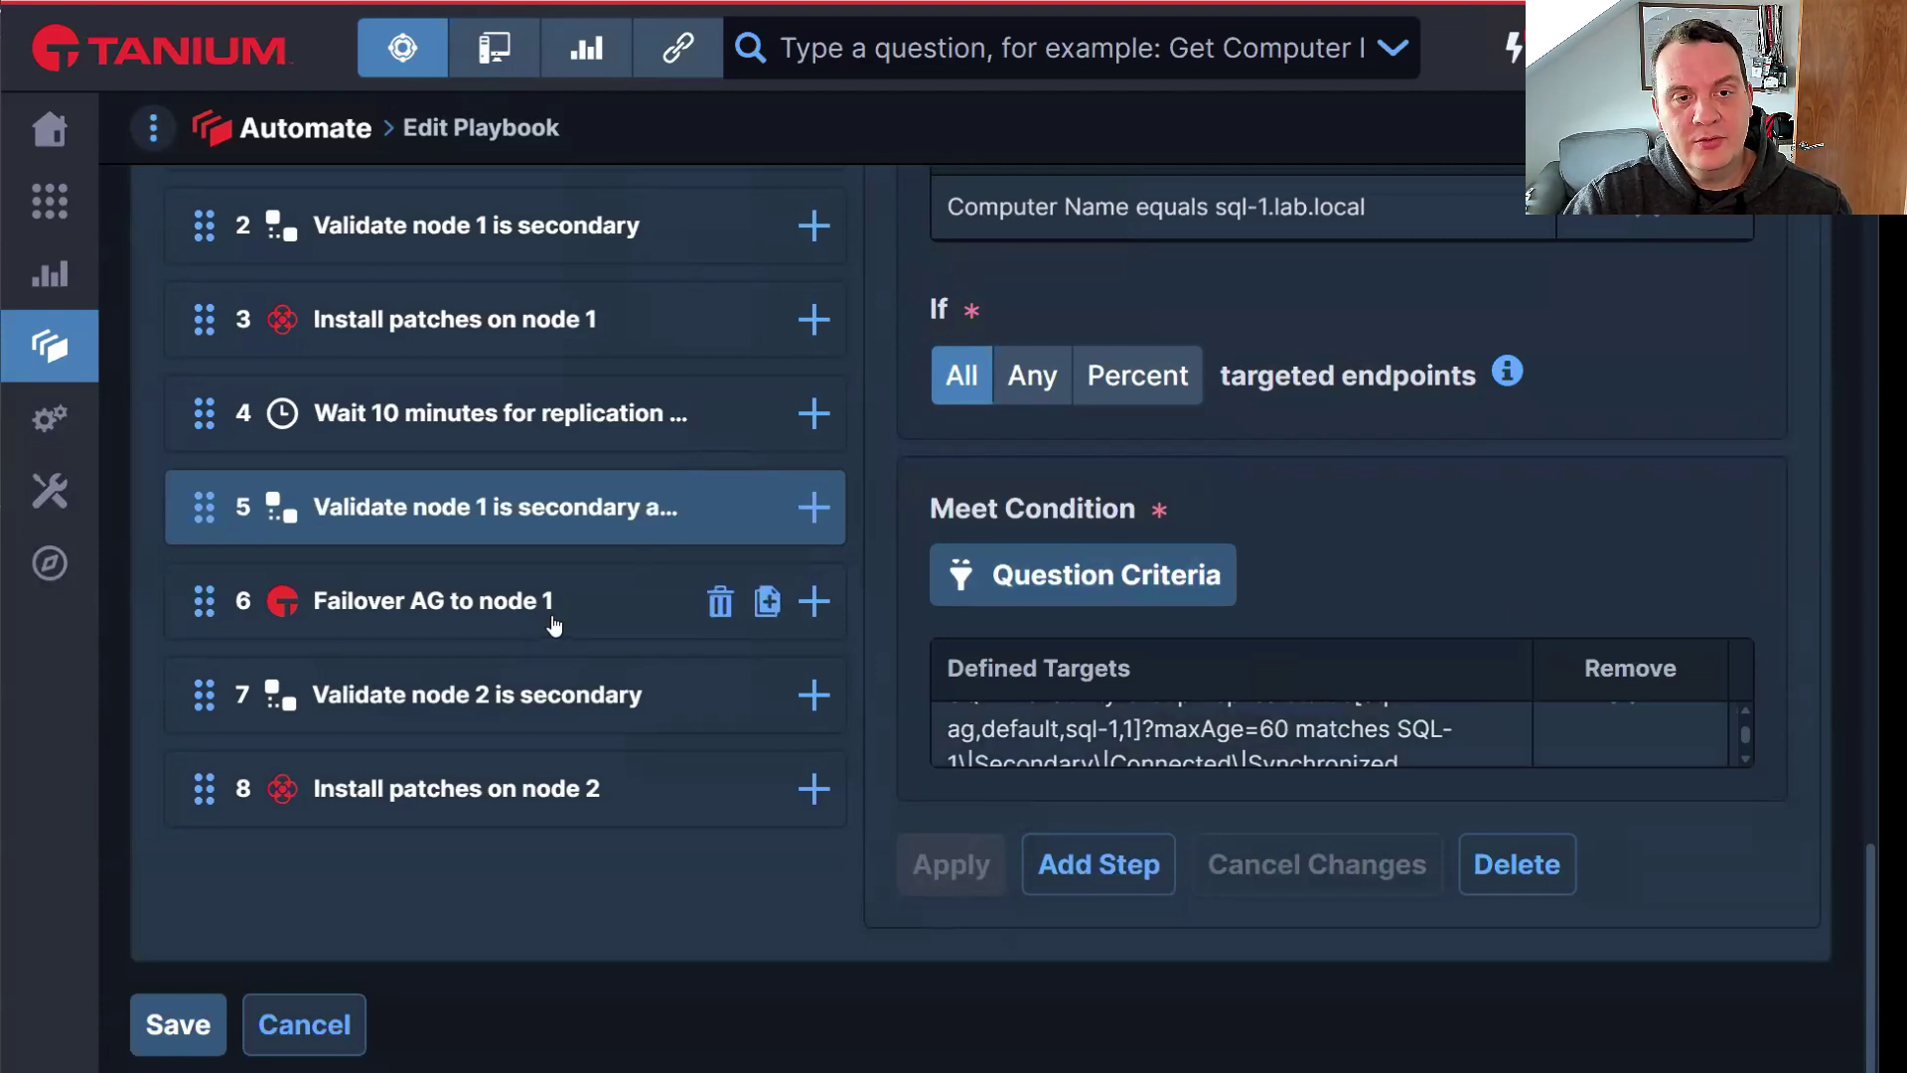
{"action": "left_click", "coordinate": [608, 601]}
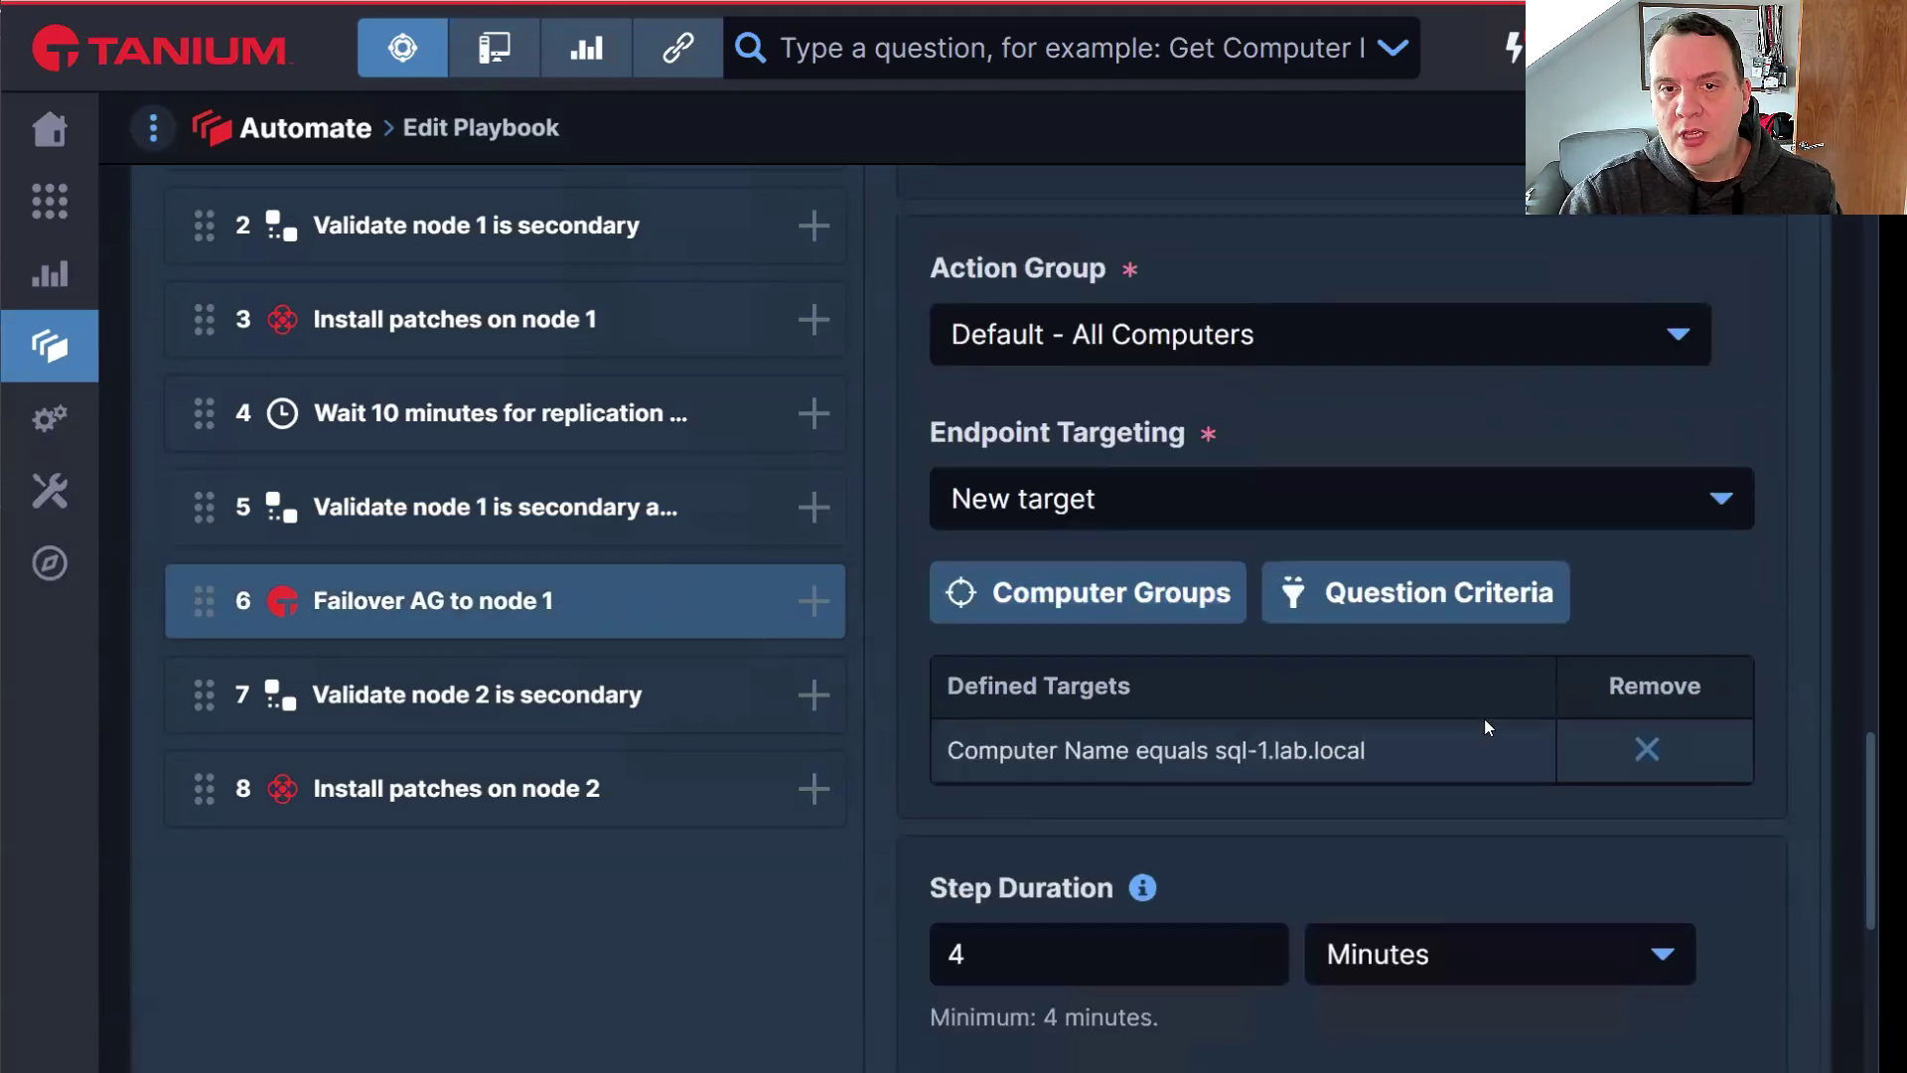
{"action": "scroll", "coordinate": [1440, 705], "scroll_direction": "up", "scroll_amount": 10}
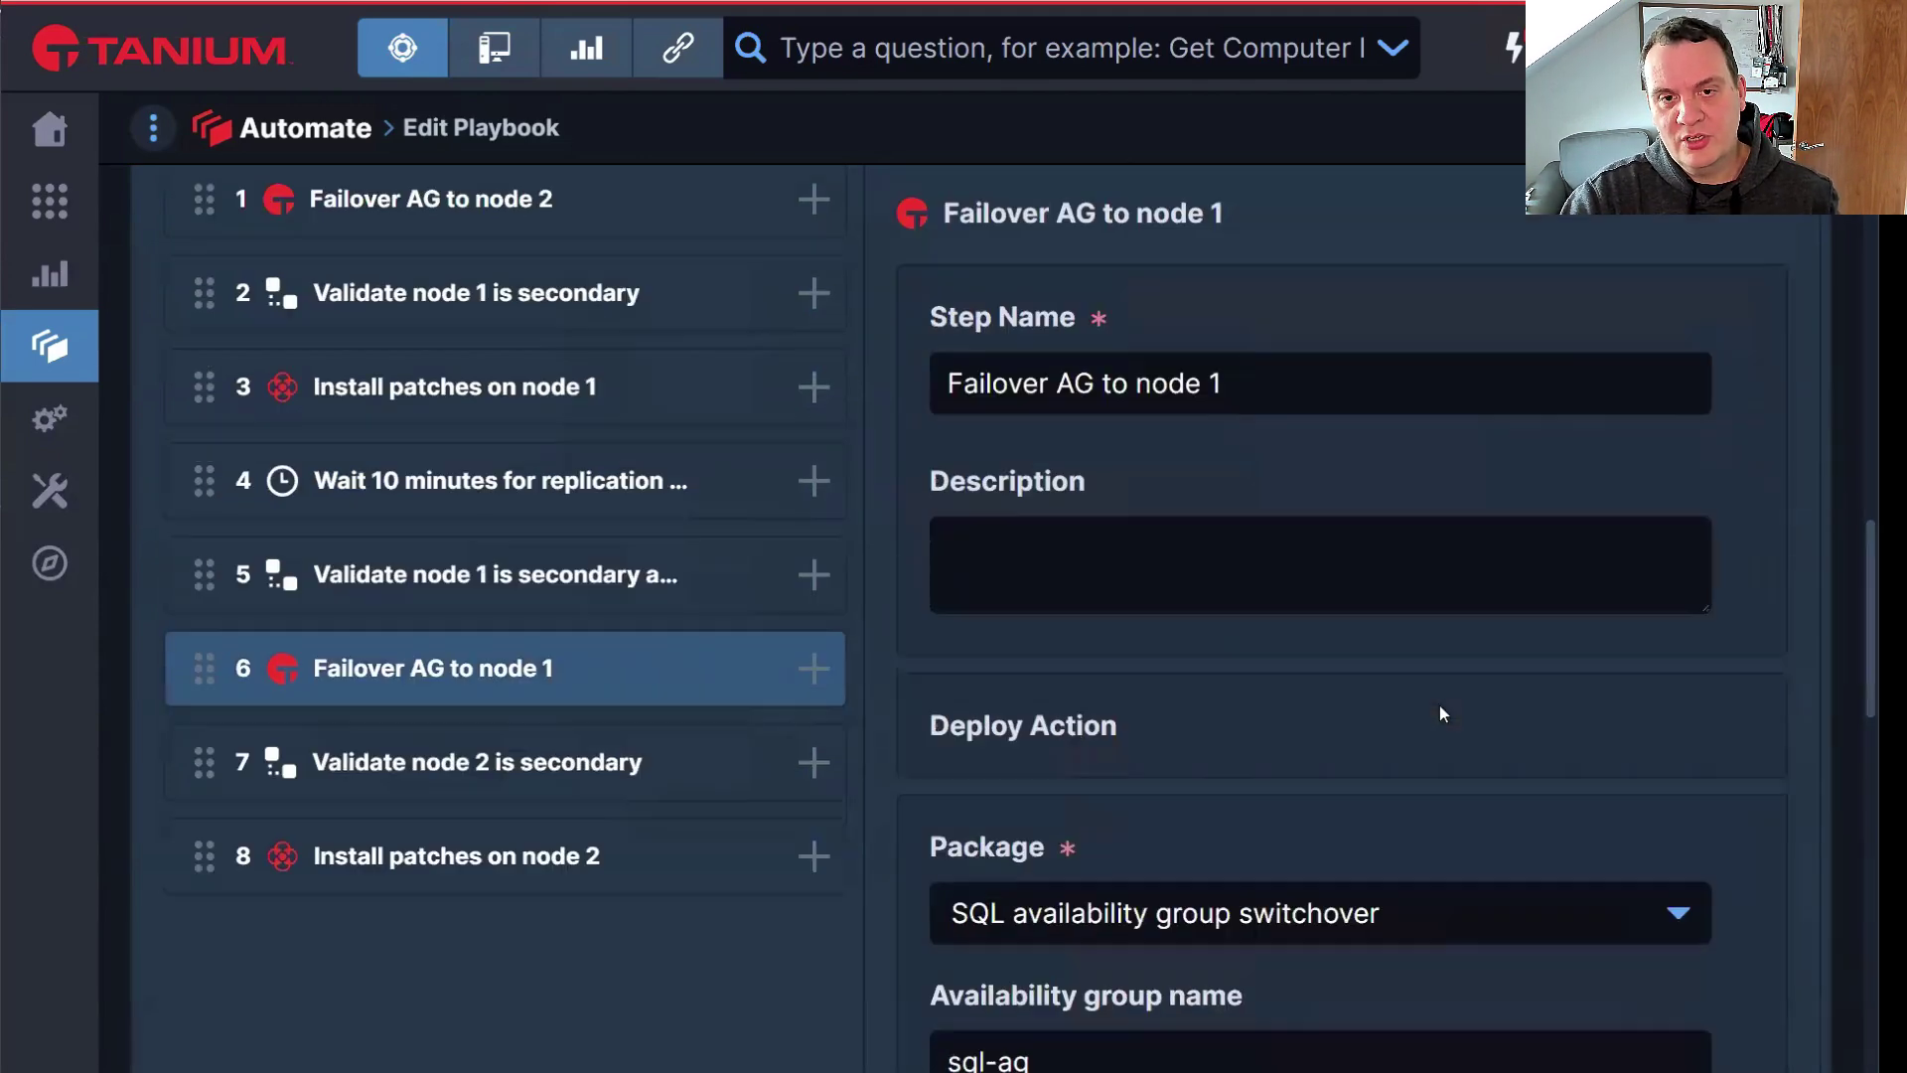
{"action": "scroll", "coordinate": [1476, 516], "scroll_direction": "down", "scroll_amount": 10}
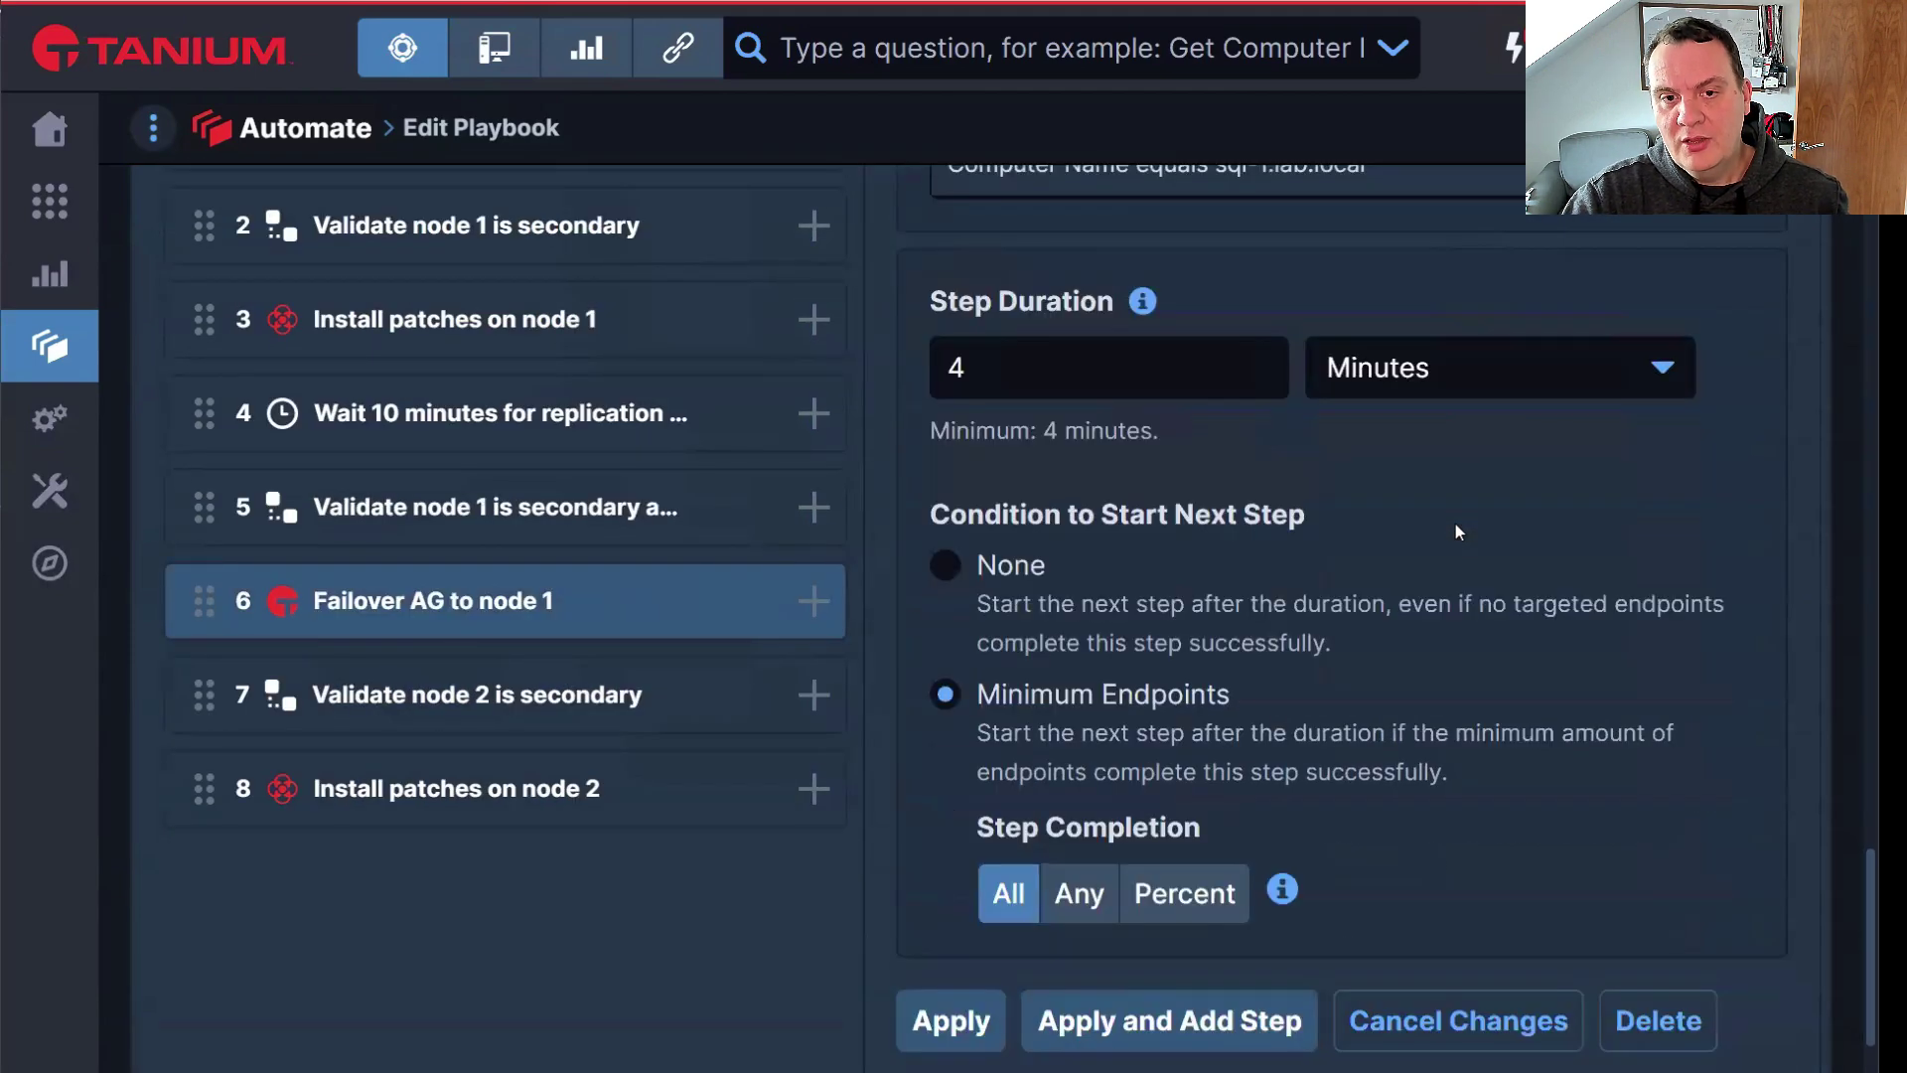
{"action": "scroll", "coordinate": [1456, 523], "scroll_direction": "up", "scroll_amount": 5}
{"action": "scroll", "coordinate": [1451, 533], "scroll_direction": "up", "scroll_amount": 2}
{"action": "scroll", "coordinate": [1452, 533], "scroll_direction": "up", "scroll_amount": 5}
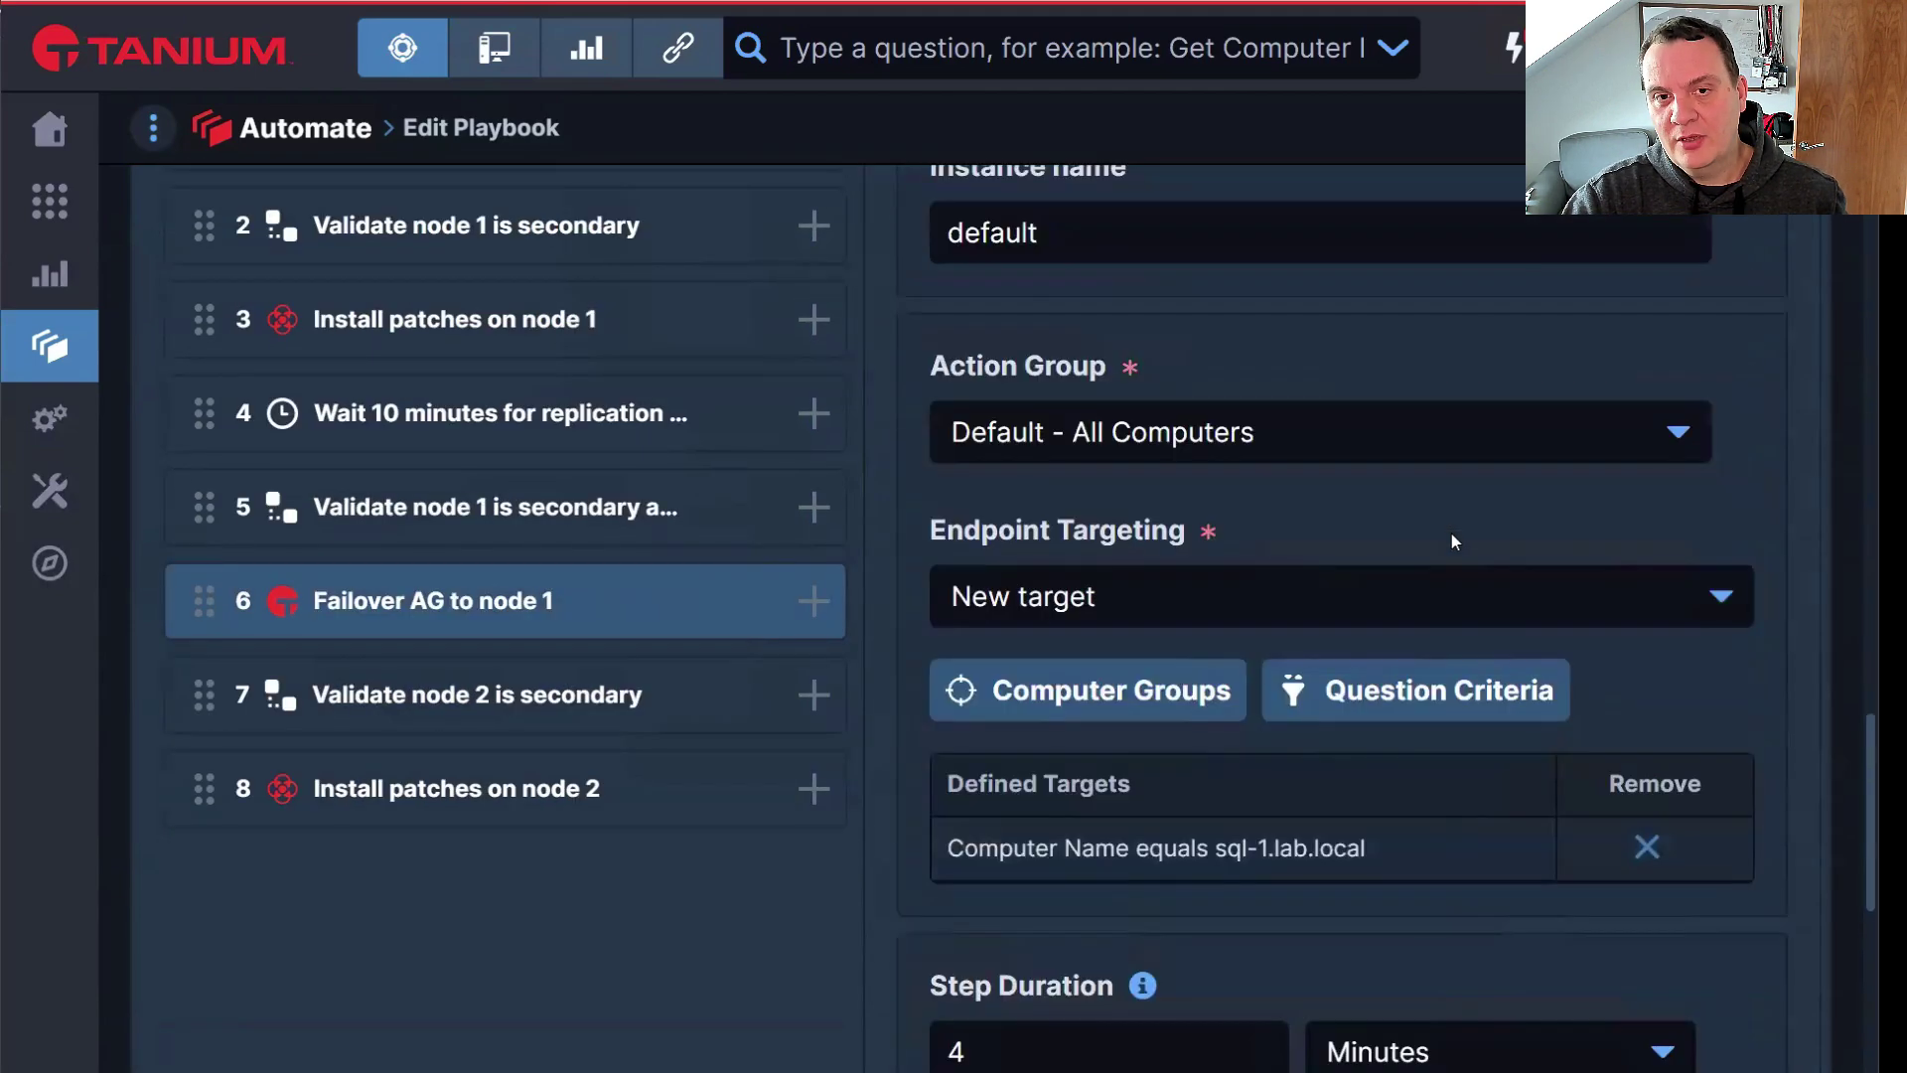
{"action": "scroll", "coordinate": [1182, 593], "scroll_direction": "down", "scroll_amount": 5}
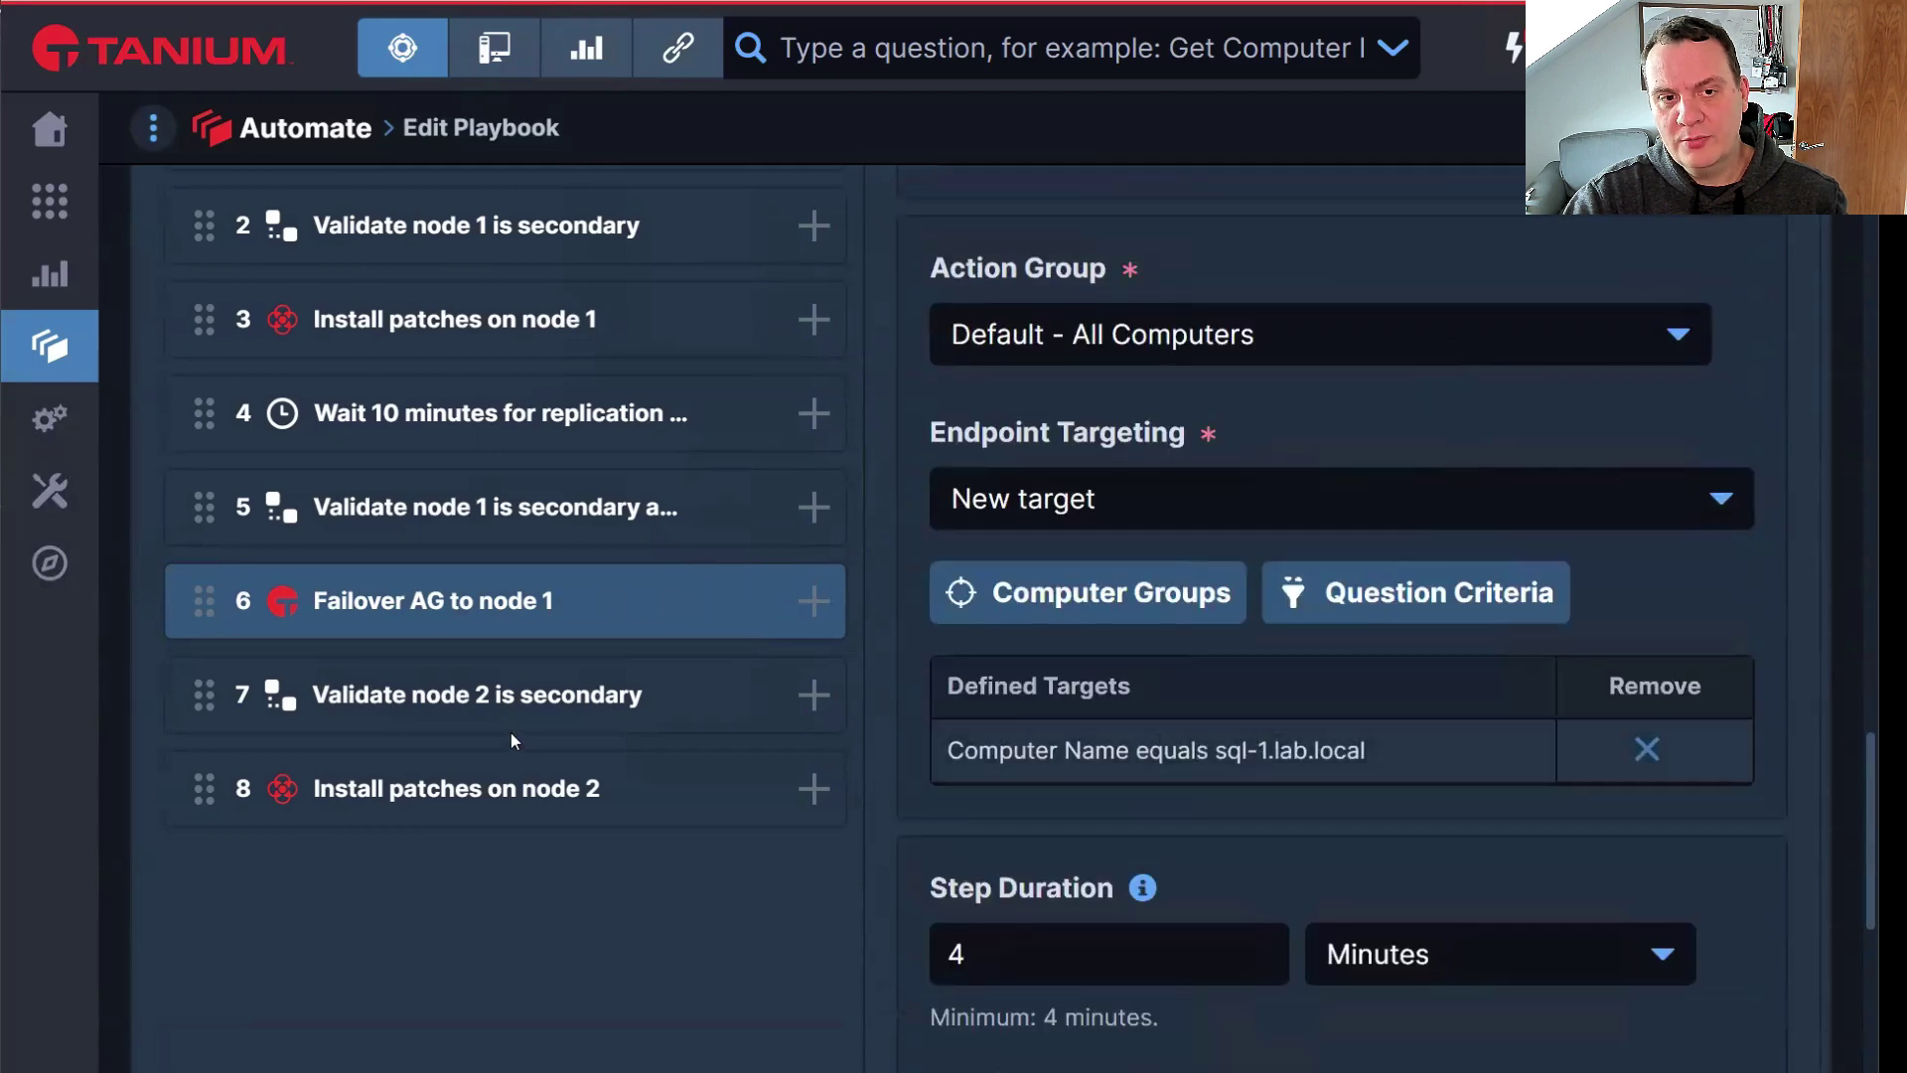
{"action": "scroll", "coordinate": [1104, 903], "scroll_direction": "down", "scroll_amount": 5}
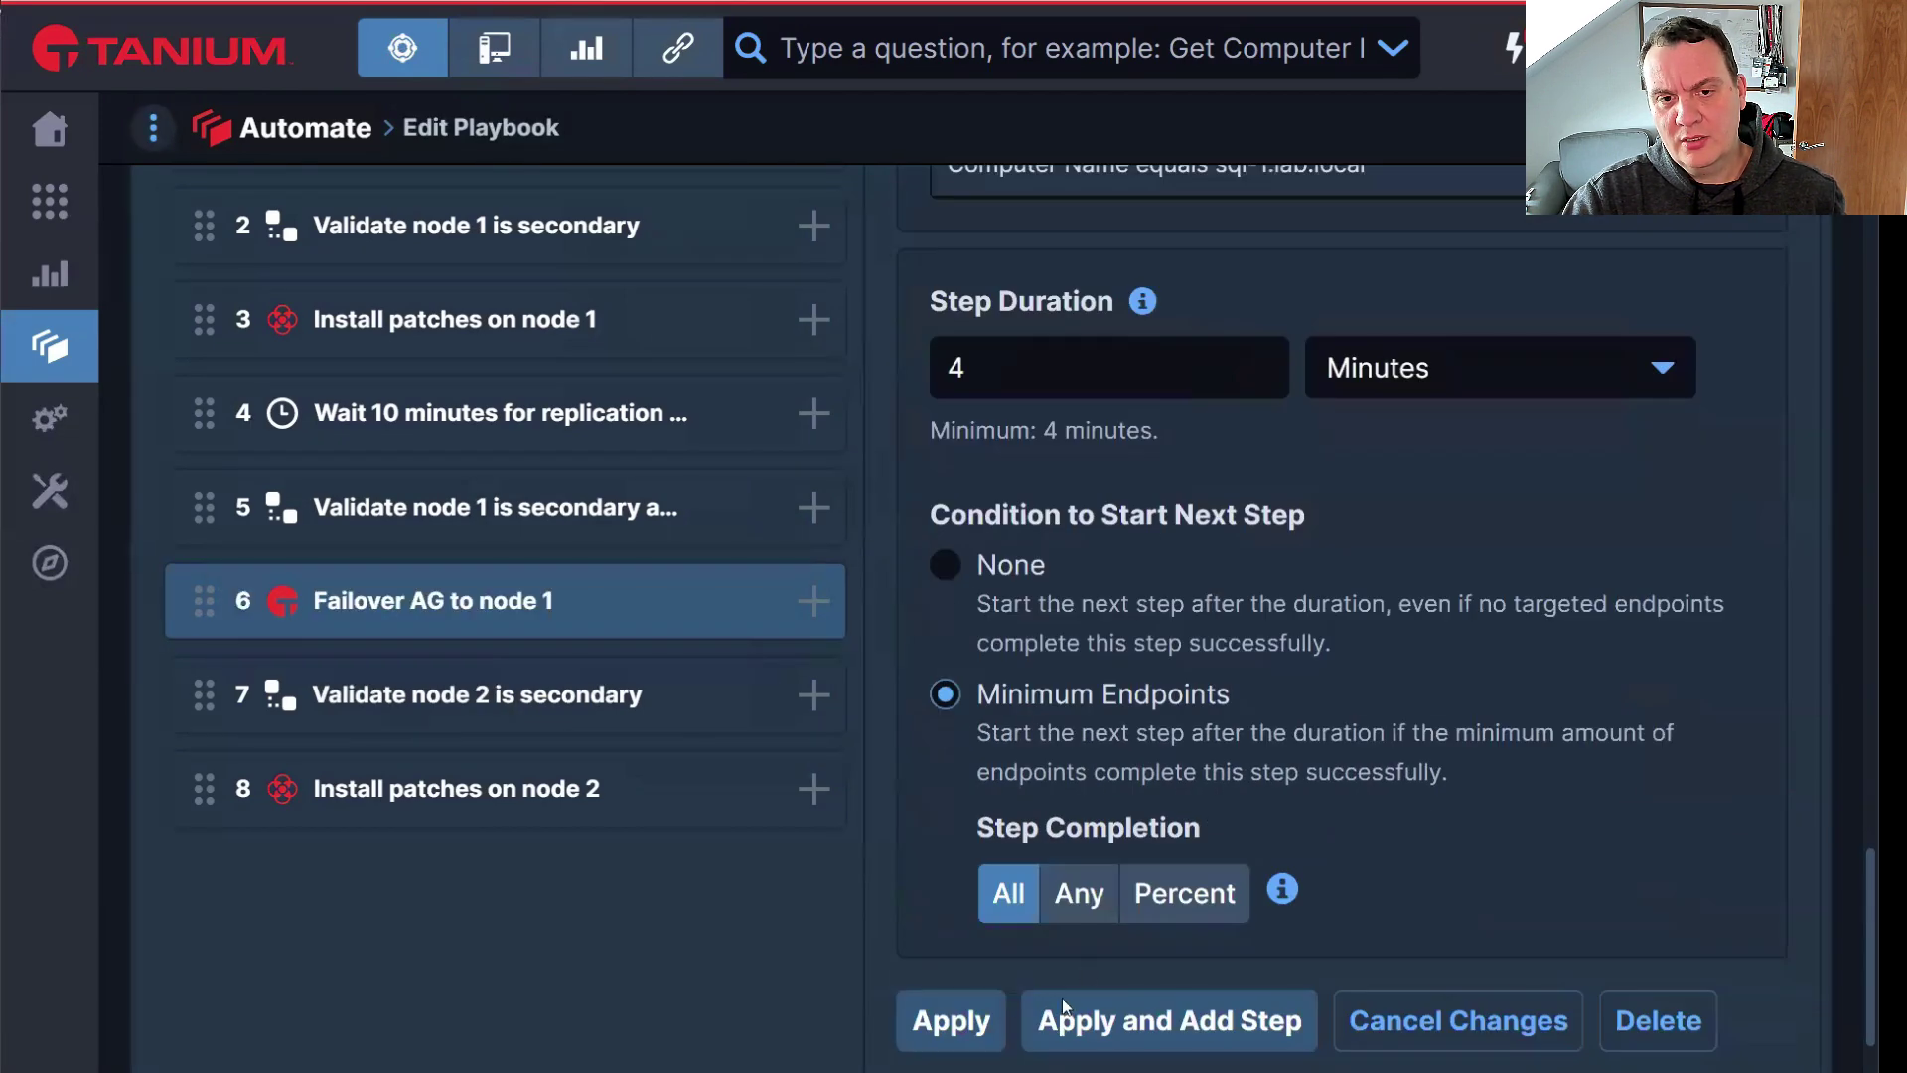
{"action": "left_click", "coordinate": [950, 1022]}
Review the replica status criteria in the meet condition of the "Validate node 2 is secondary" step
{"action": "left_click", "coordinate": [467, 715]}
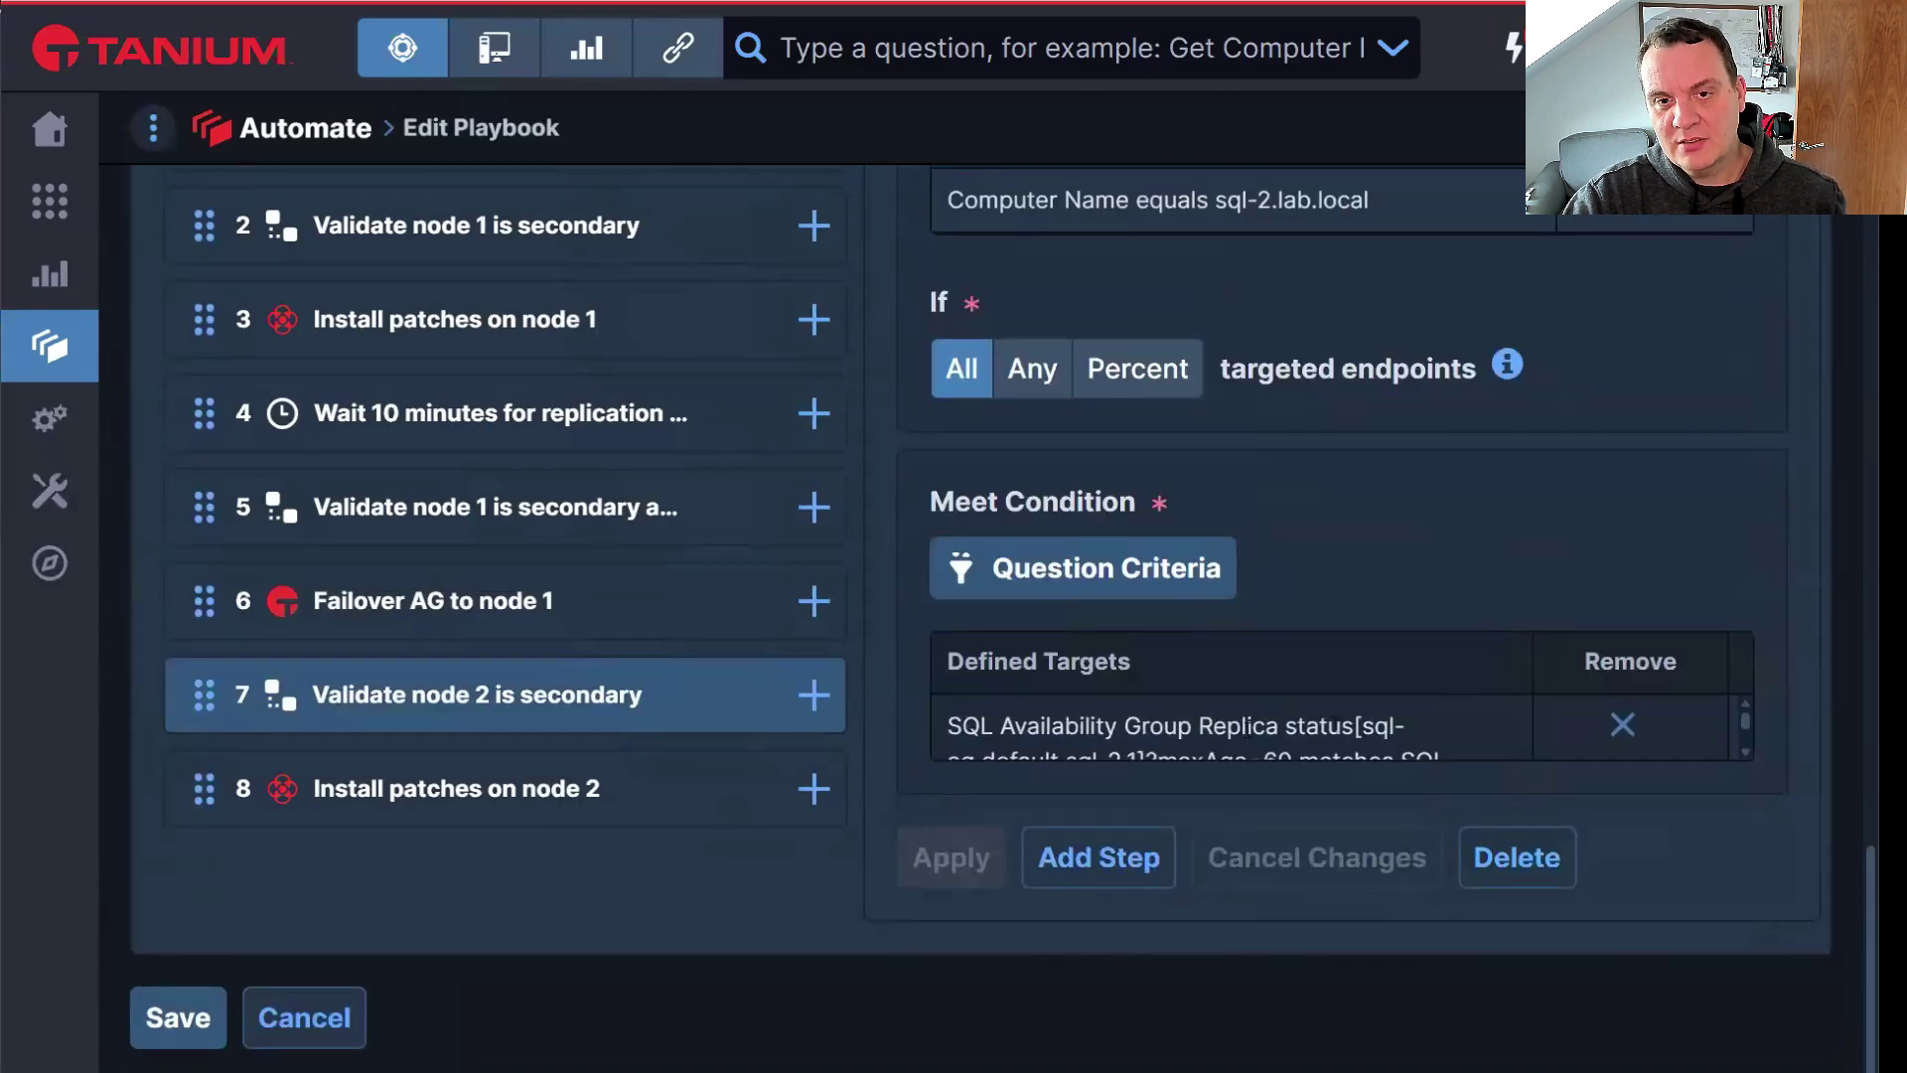
{"action": "left_click", "coordinate": [1747, 753]}
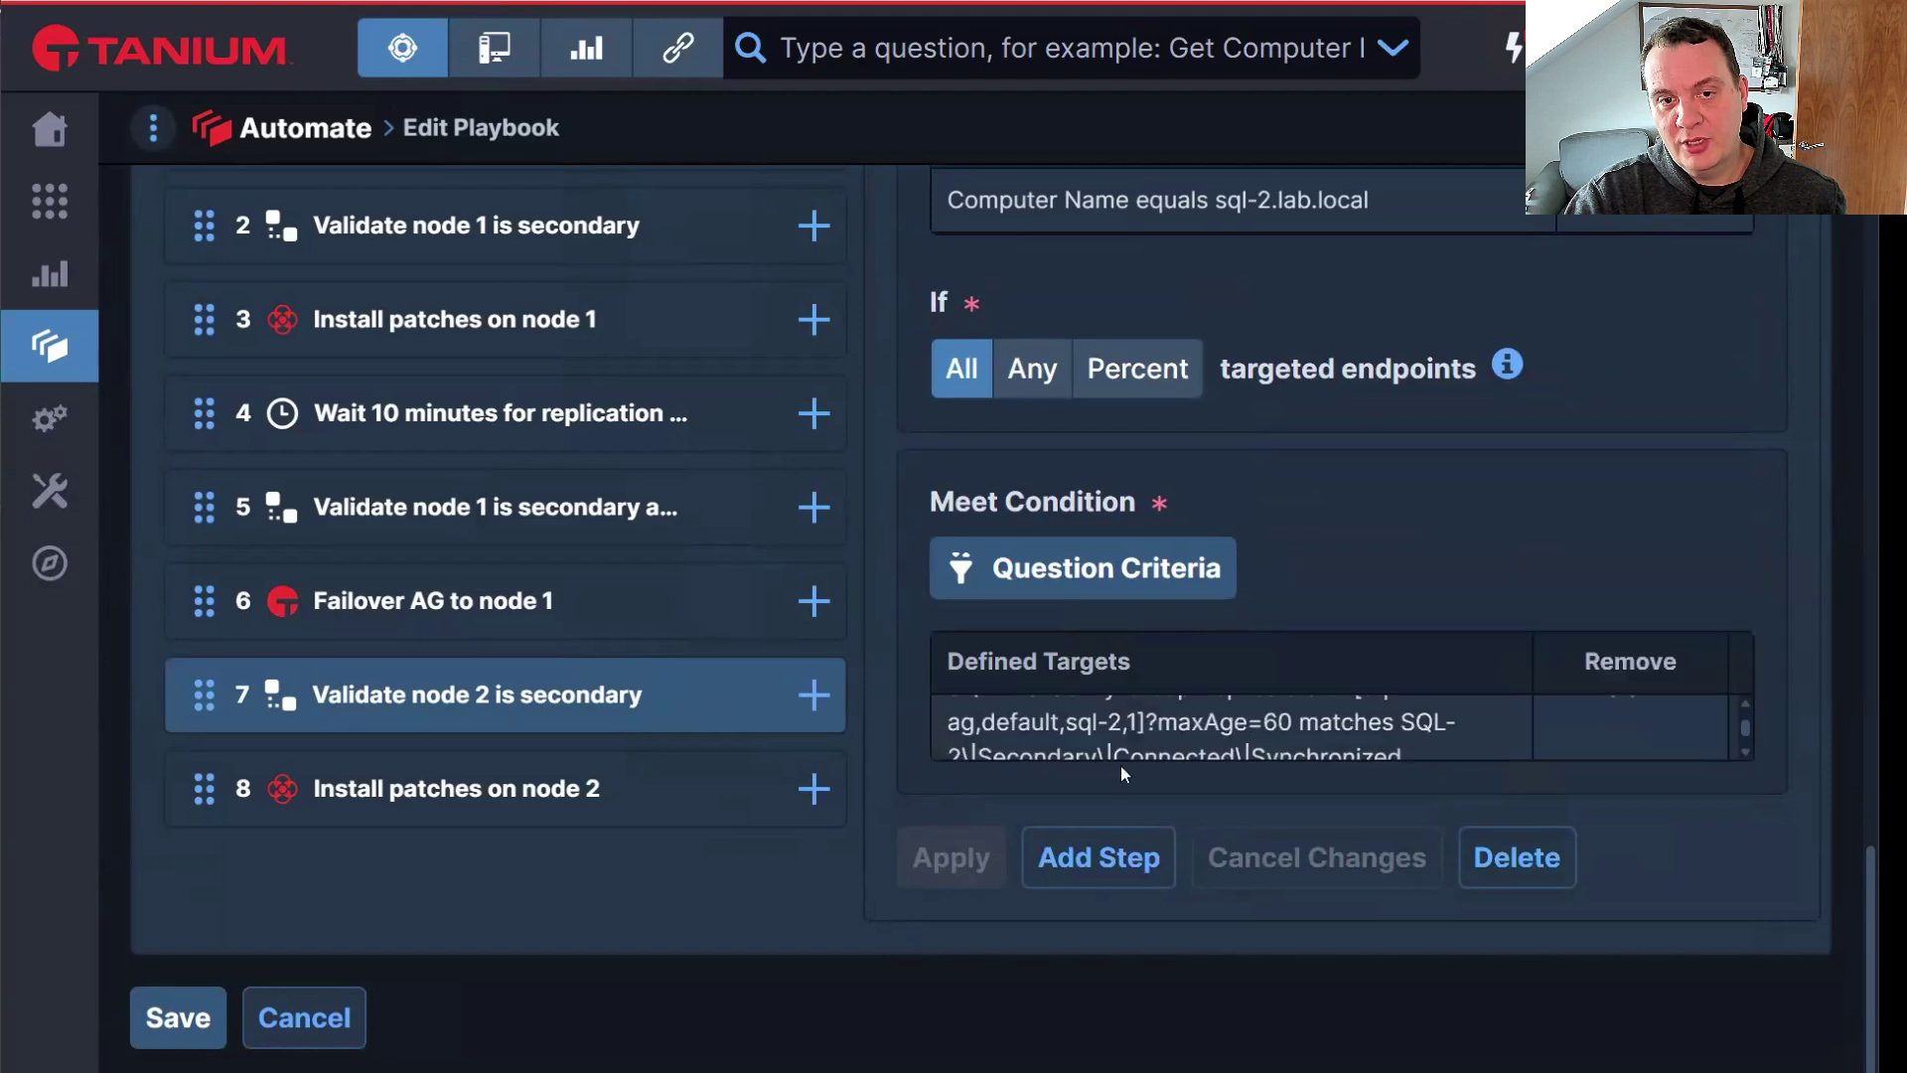
{"action": "left_click", "coordinate": [1746, 752]}
{"action": "left_click_drag", "start_coordinate": [1136, 728], "coordinate": [1189, 730]}
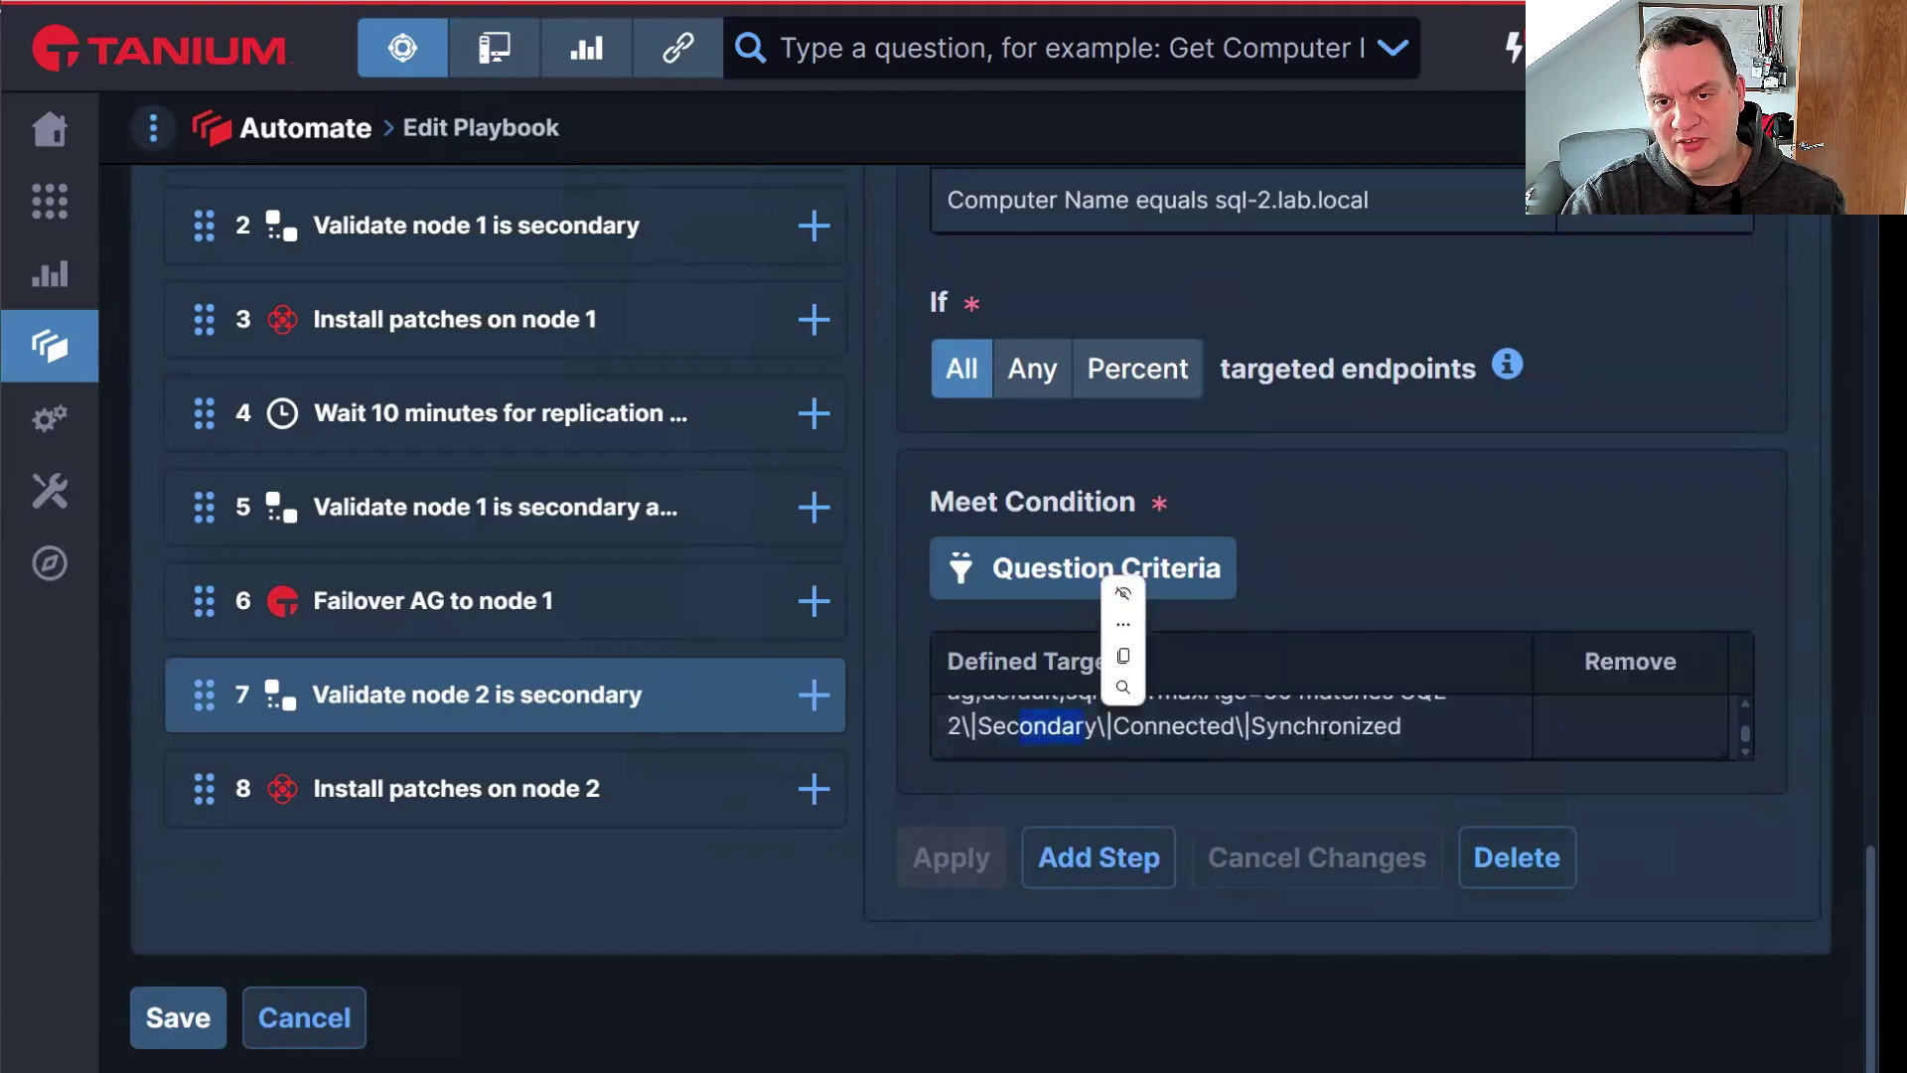
{"action": "left_click", "coordinate": [1123, 724]}
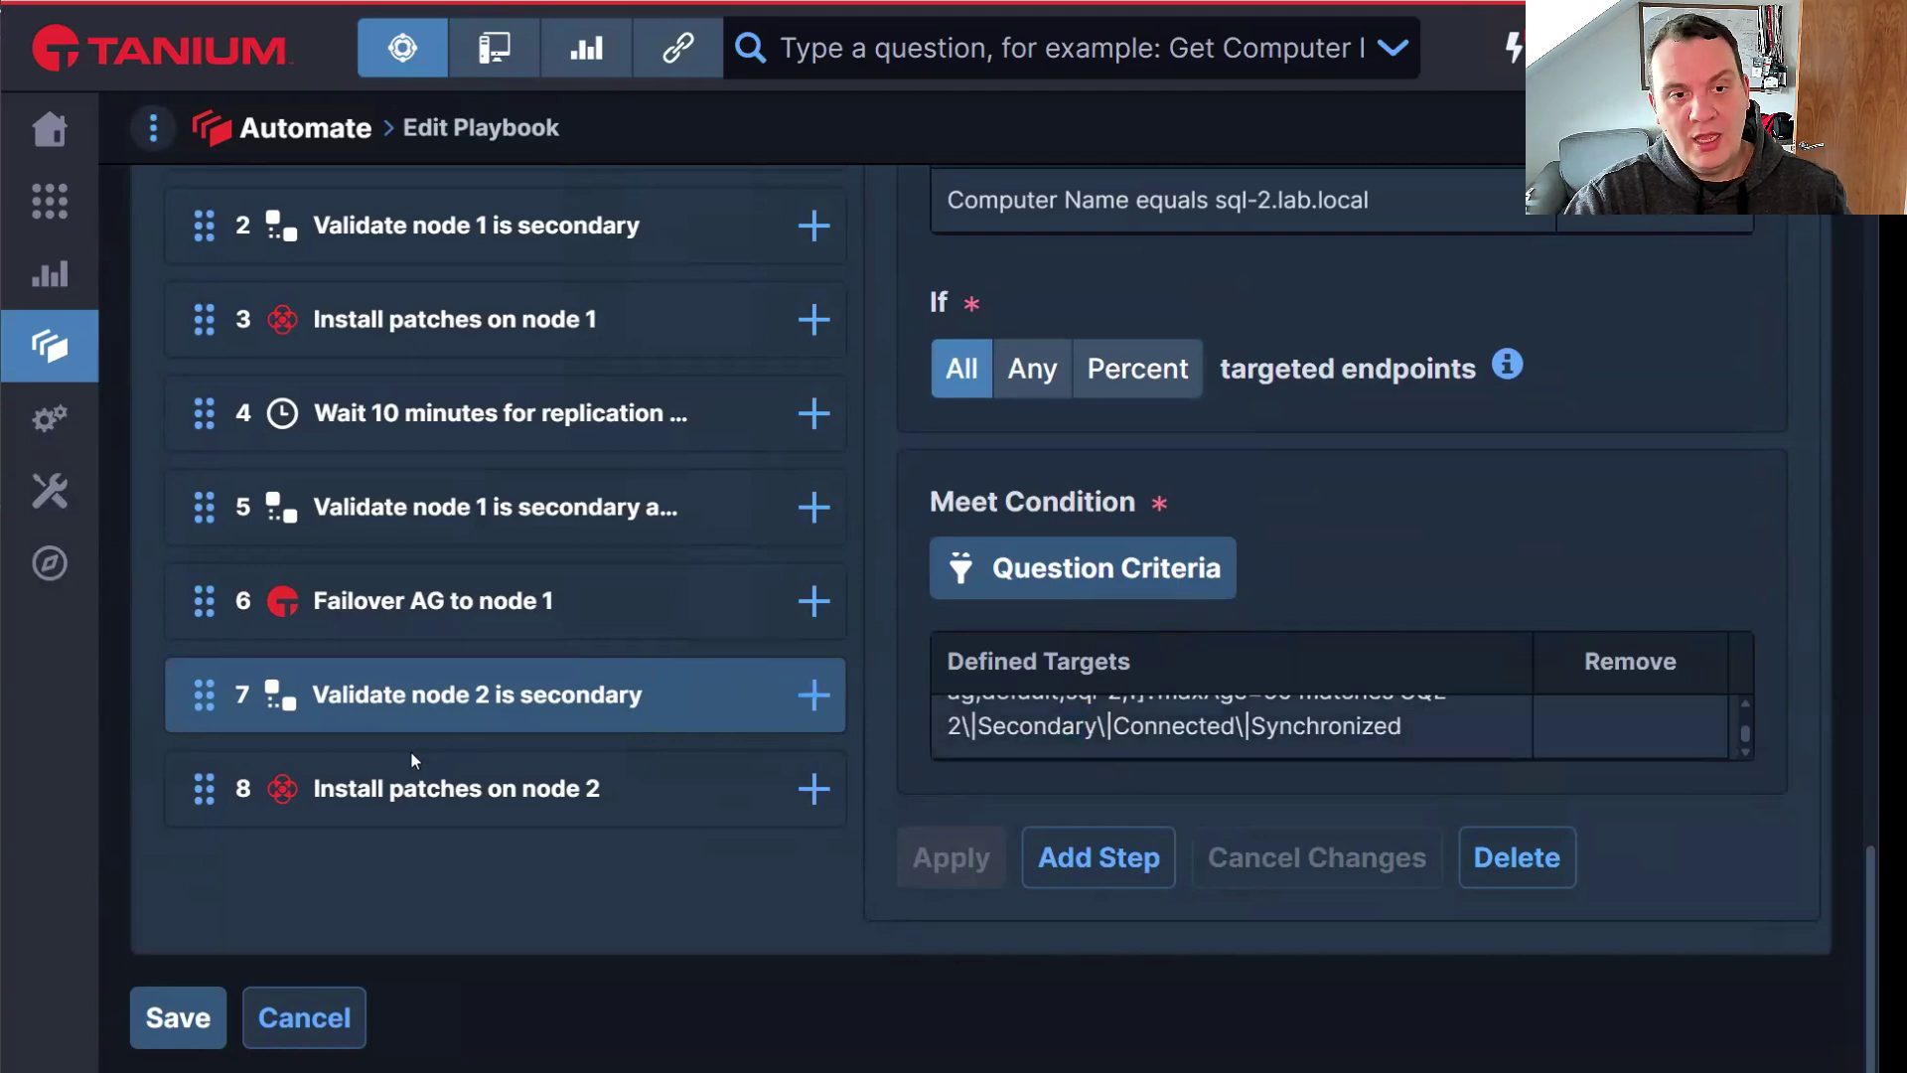
Review the deployment content, target endpoints, schedule and settings of the "Install patches on node 2" step
{"action": "left_click", "coordinate": [416, 806]}
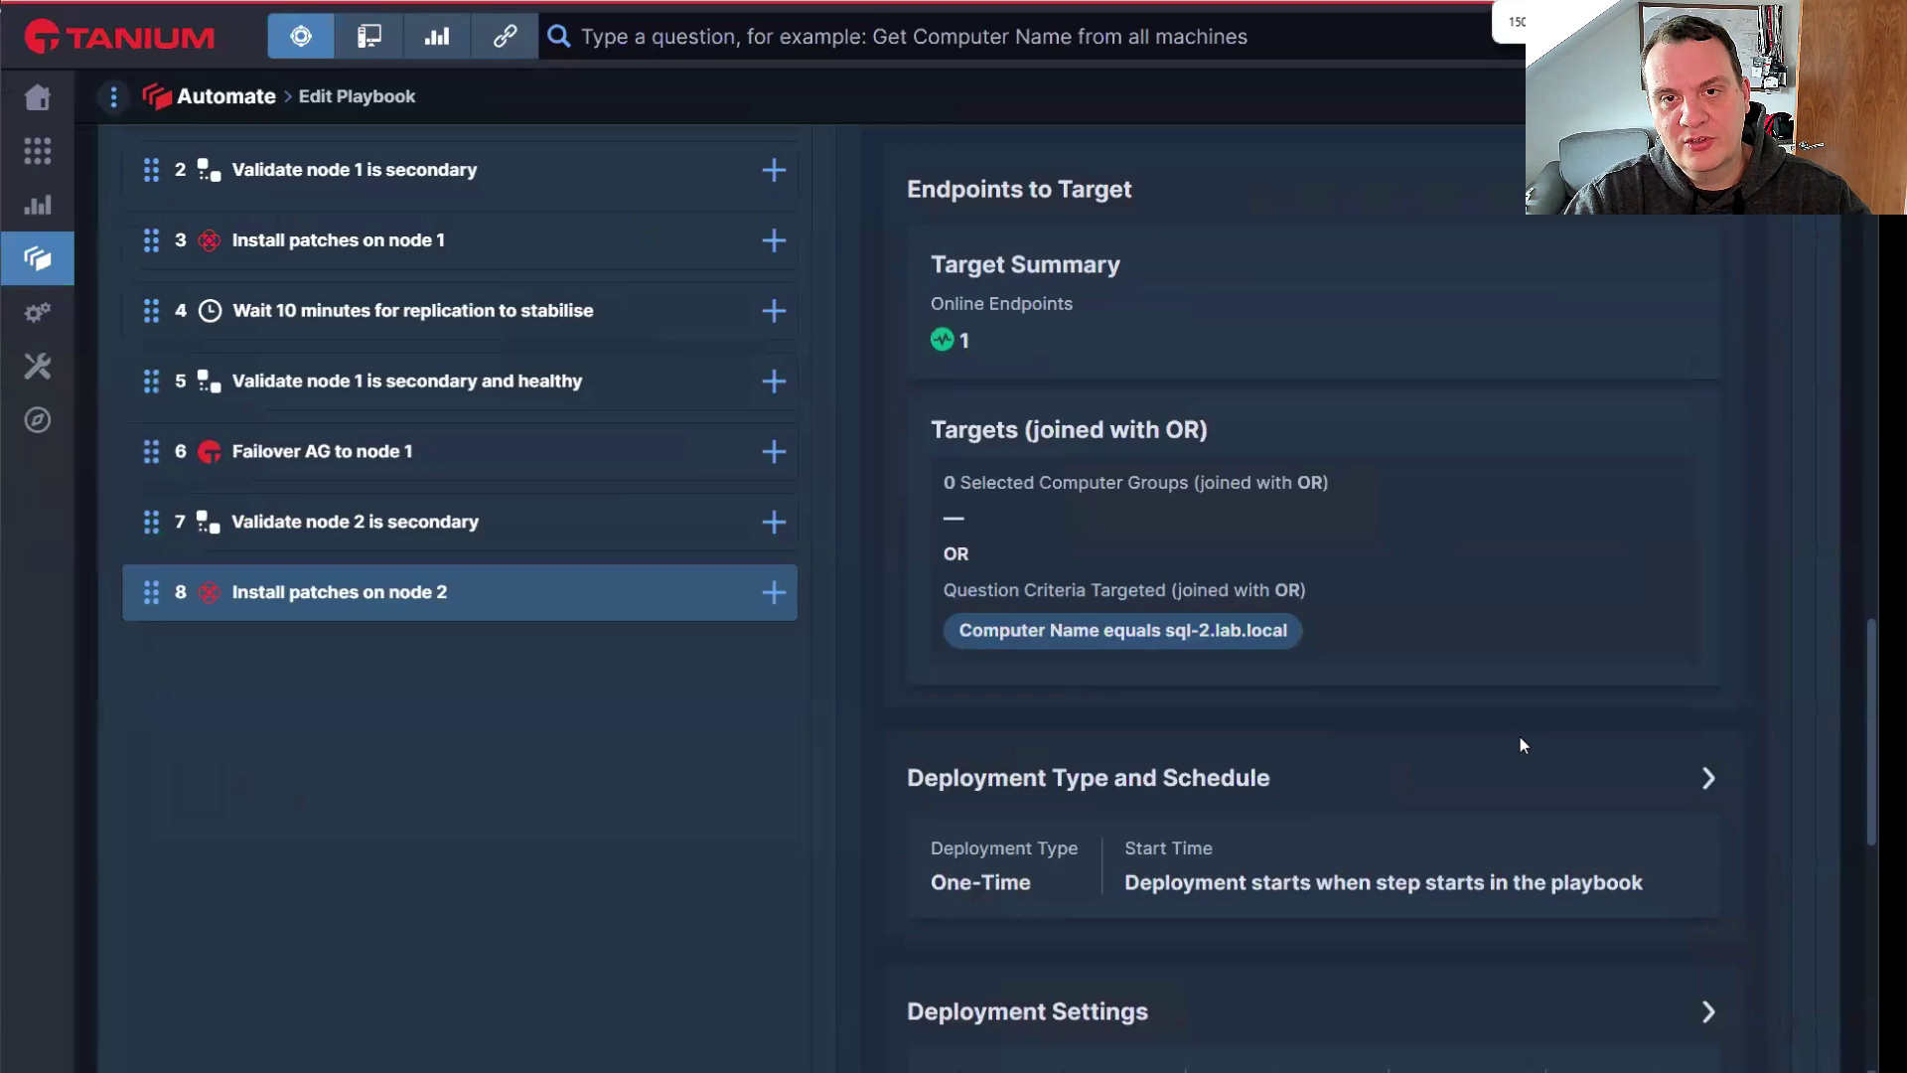
{"action": "scroll", "coordinate": [1517, 730], "scroll_direction": "down", "scroll_amount": 1}
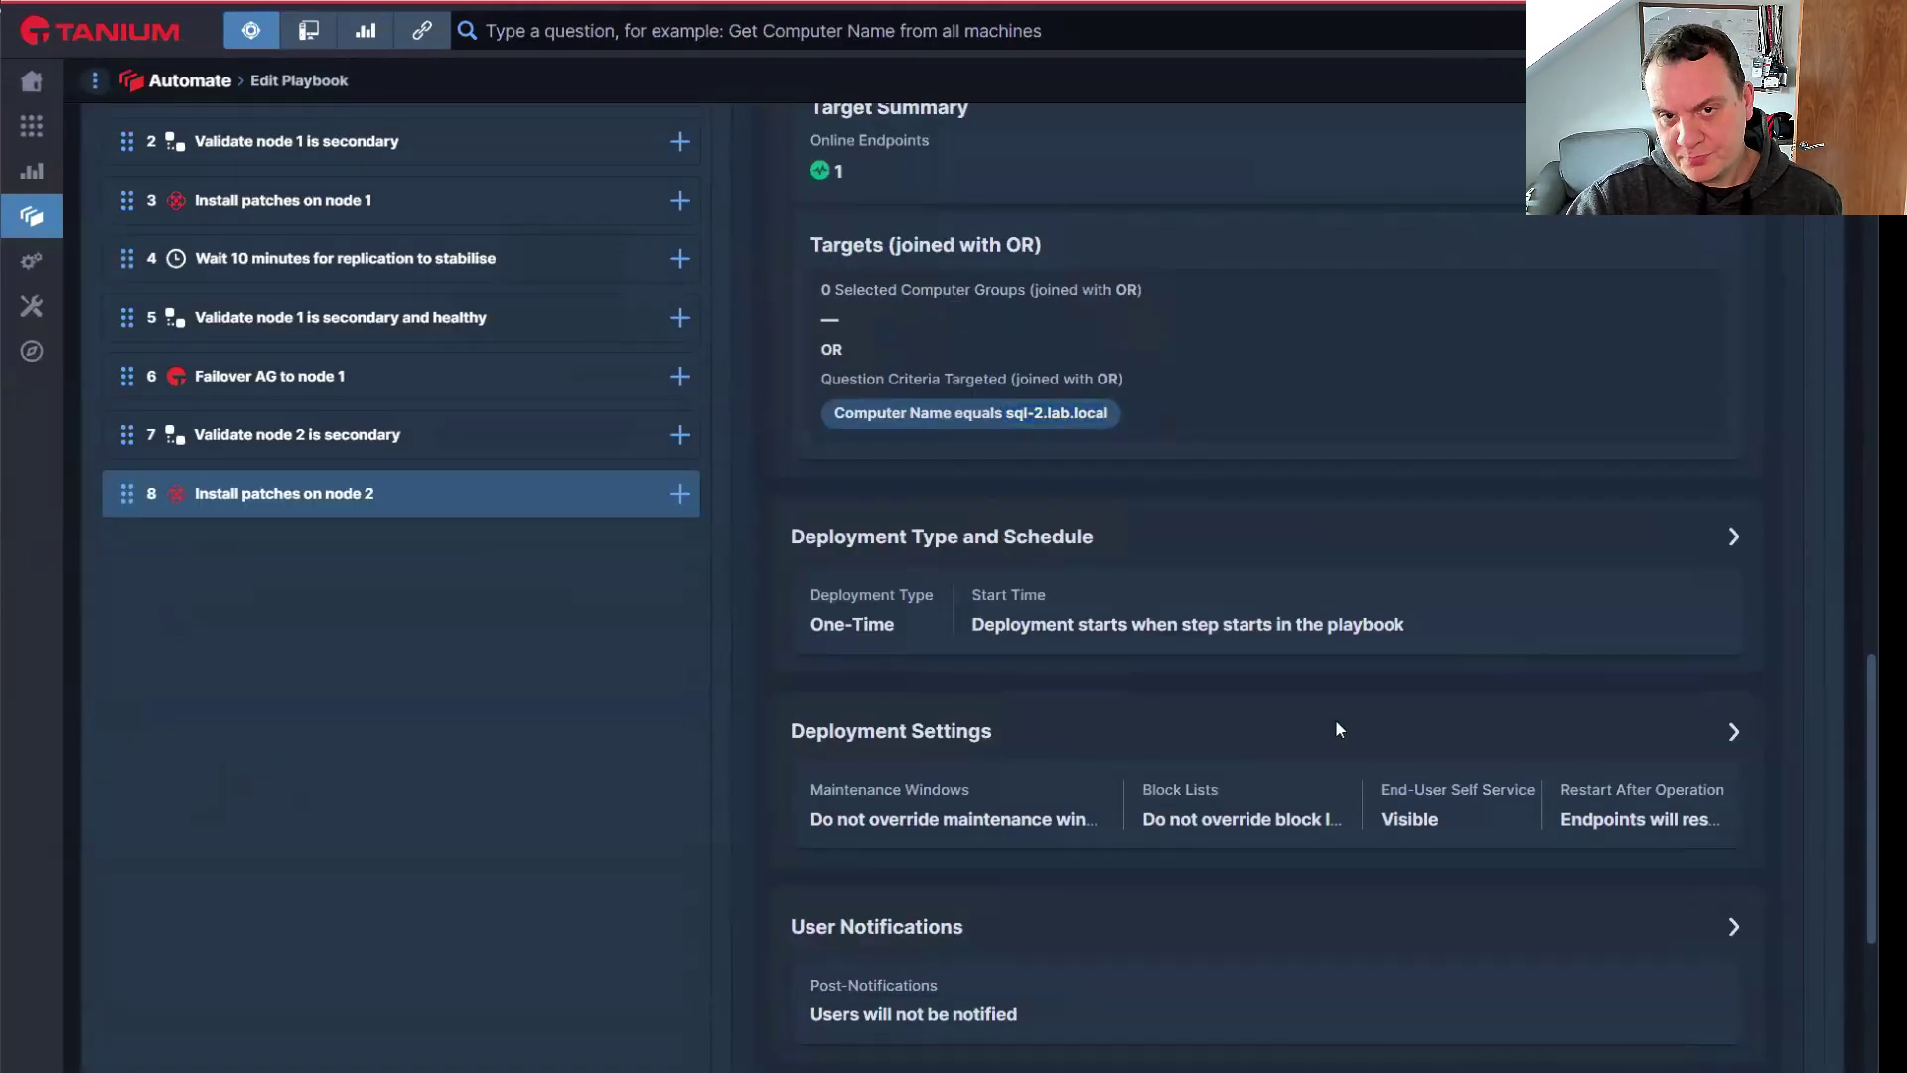
{"action": "scroll", "coordinate": [1332, 721], "scroll_direction": "down", "scroll_amount": 3}
{"action": "scroll", "coordinate": [1265, 715], "scroll_direction": "up", "scroll_amount": 10}
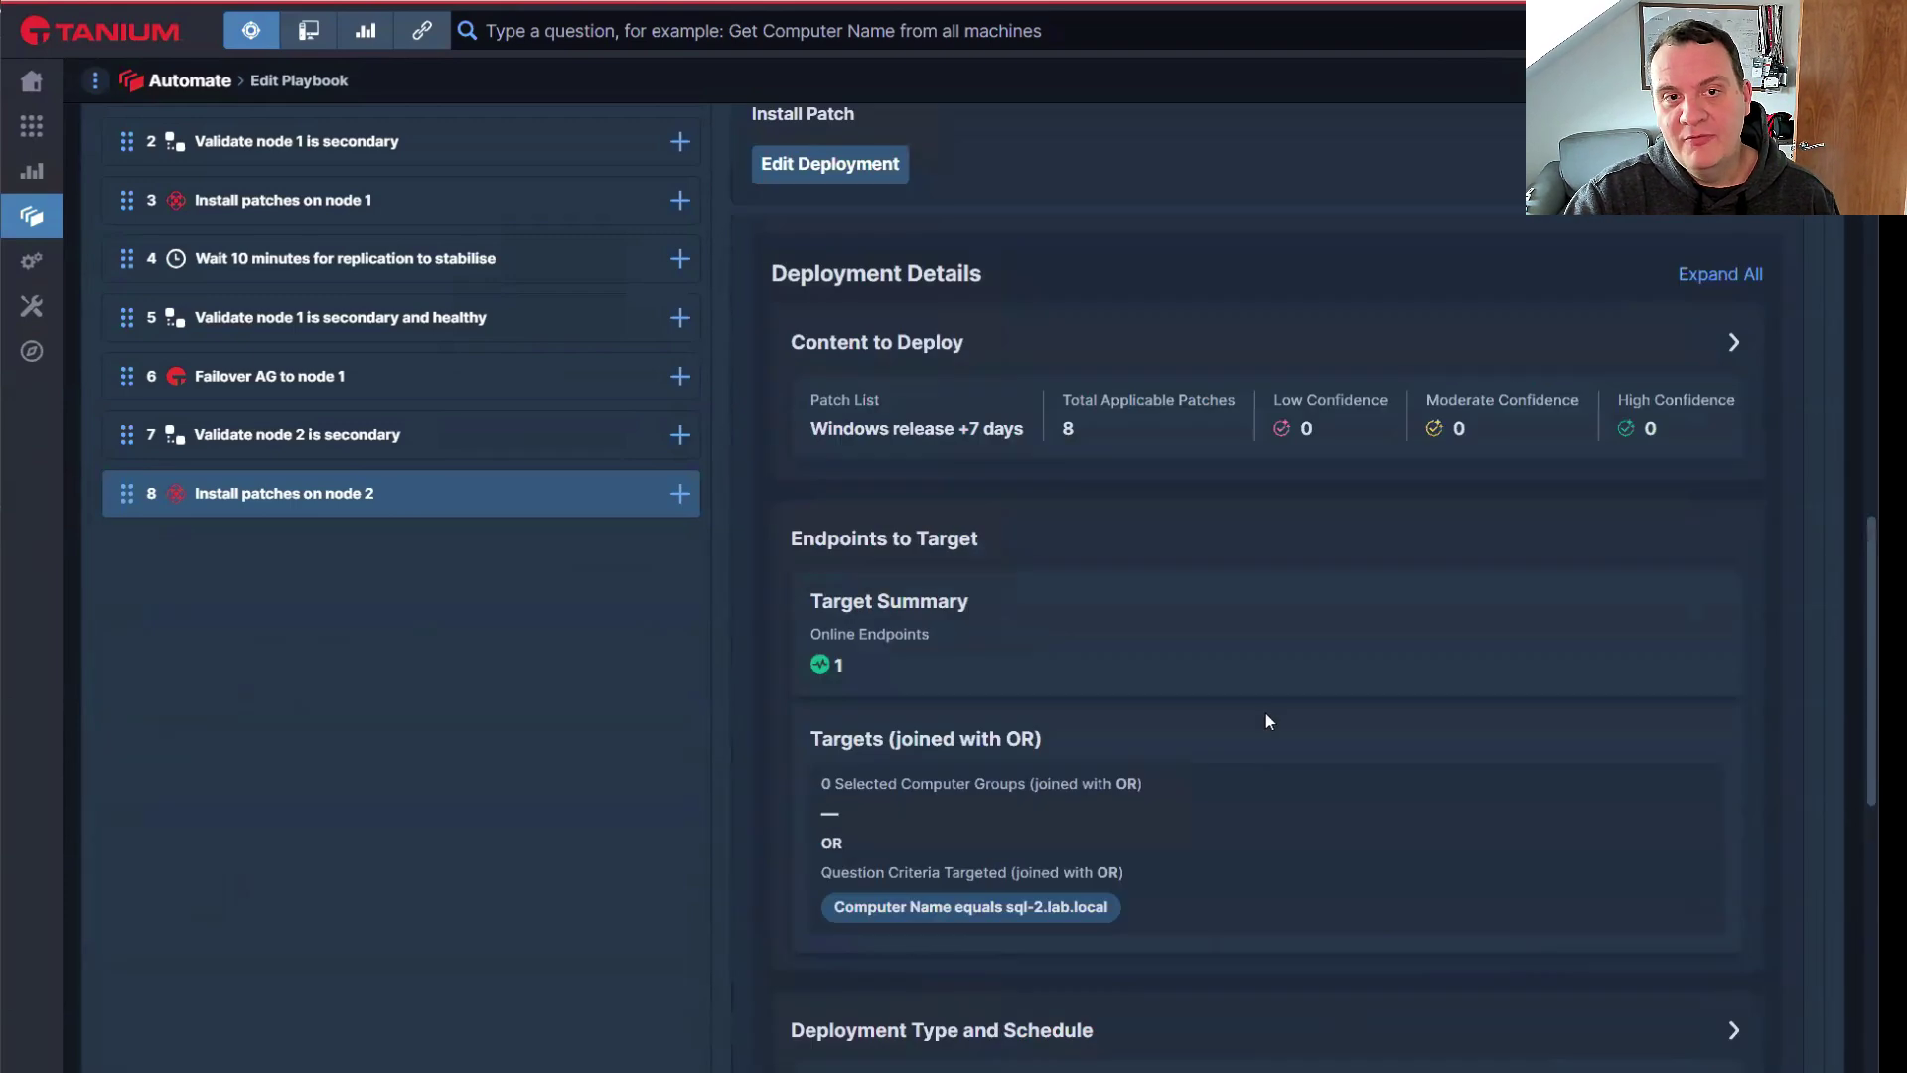
Browse the step types available for the playbook, including platform actions, Install Patch and controls, and close the catalog without adding one
{"action": "left_click", "coordinate": [159, 509]}
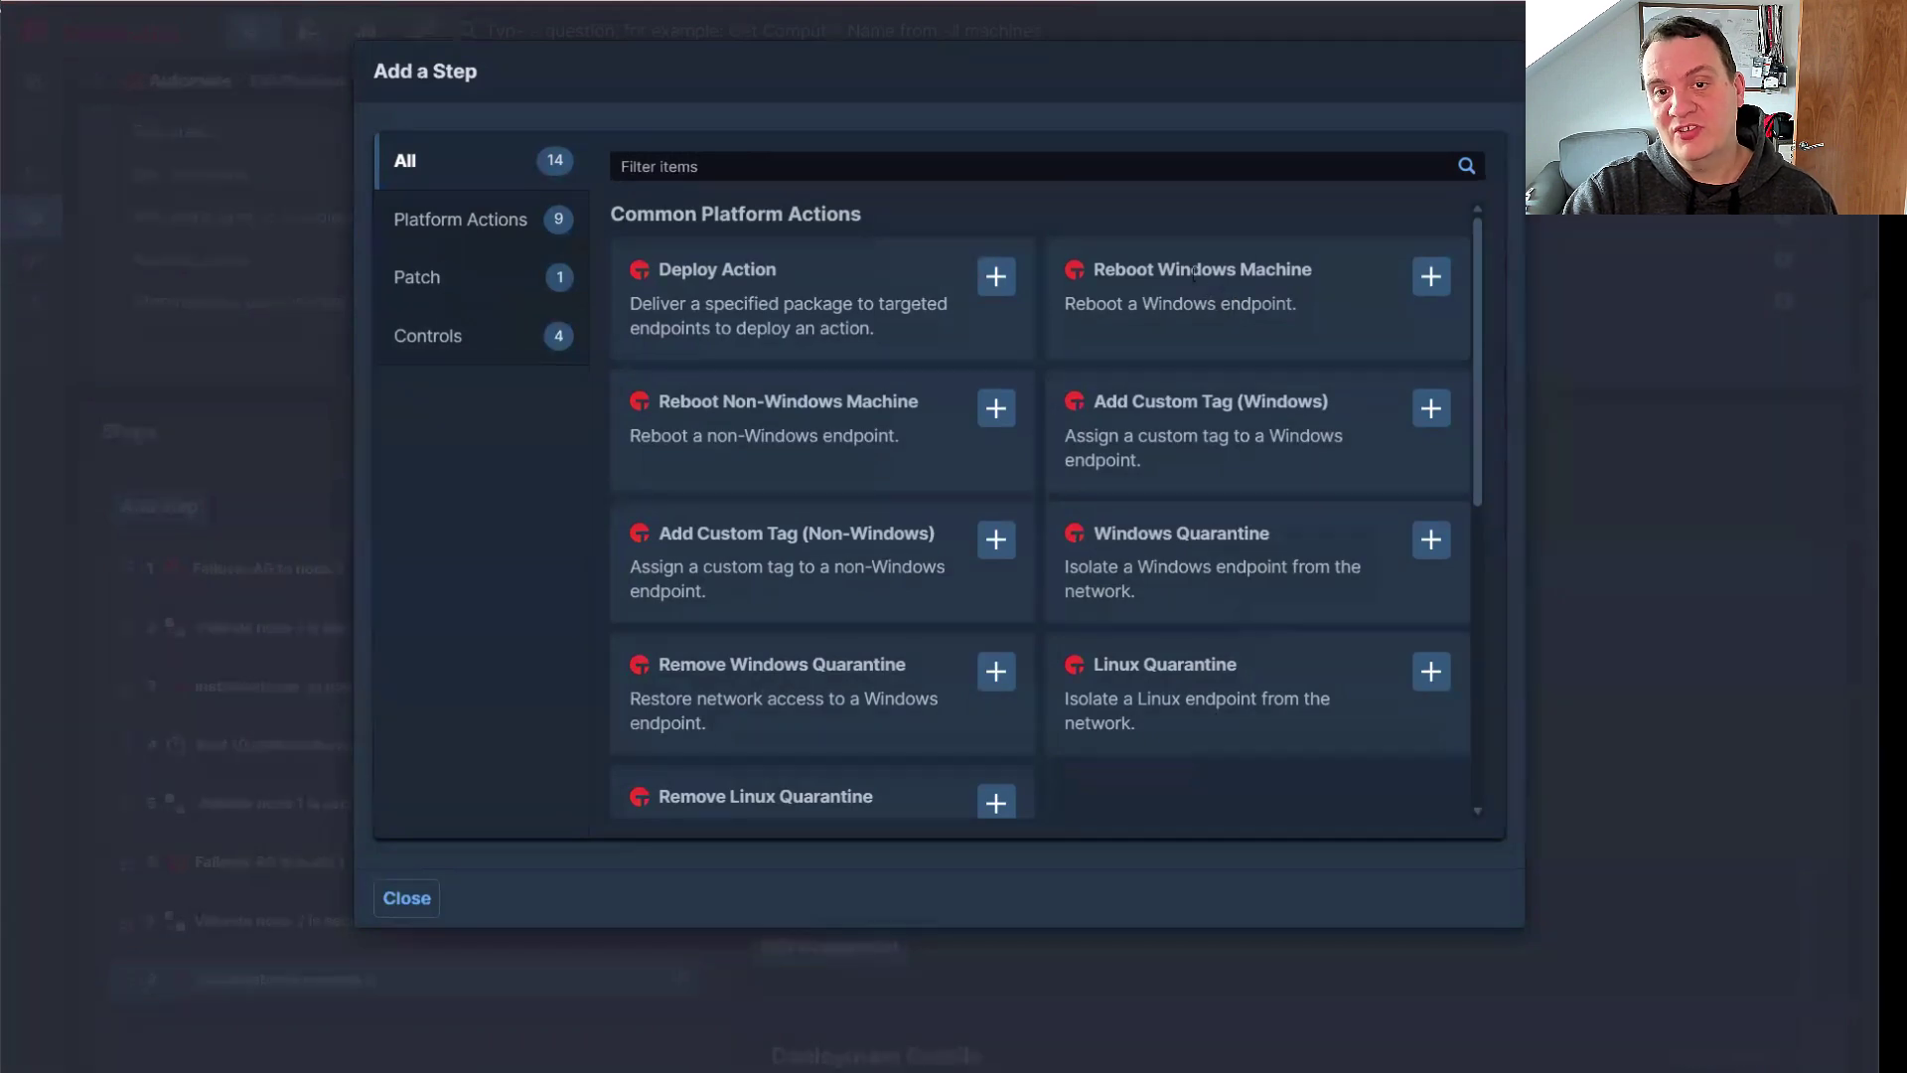
{"action": "scroll", "coordinate": [1192, 375], "scroll_direction": "down", "scroll_amount": 3}
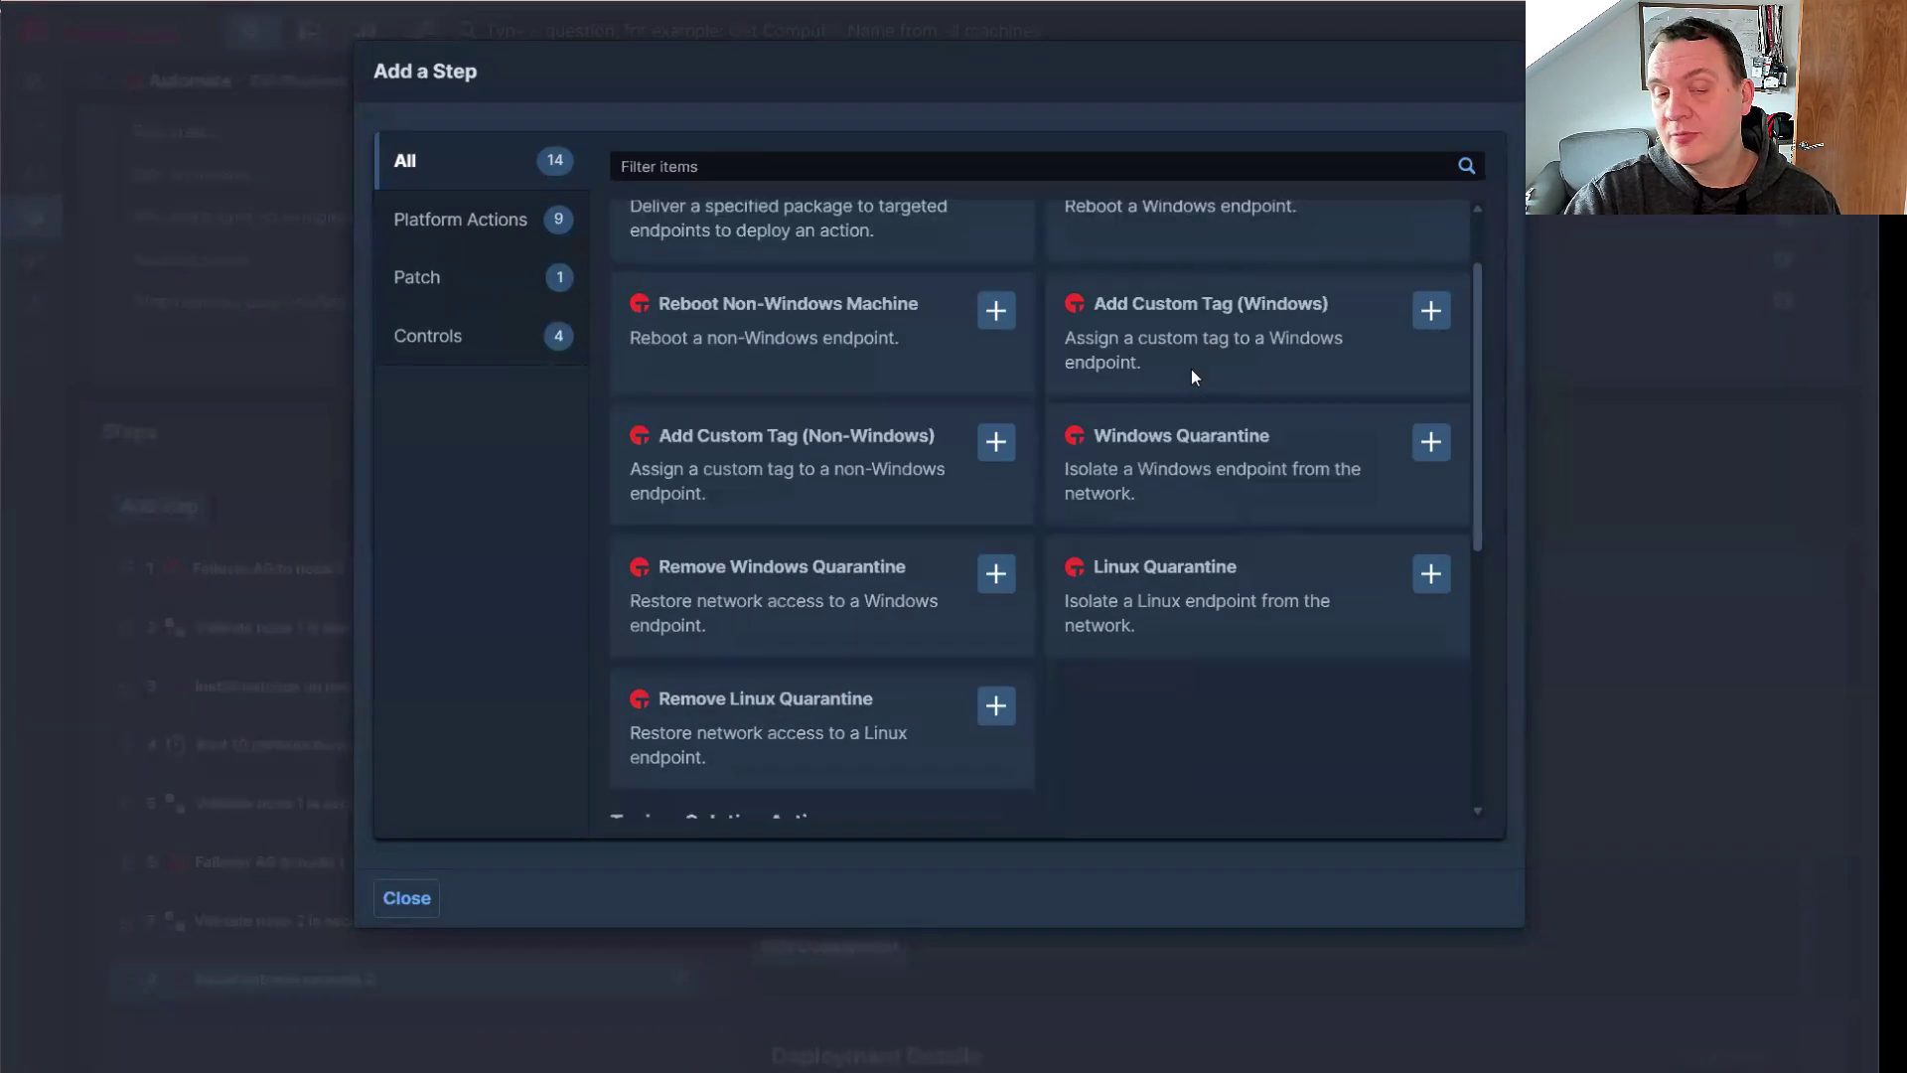
{"action": "scroll", "coordinate": [1192, 360], "scroll_direction": "down", "scroll_amount": 2}
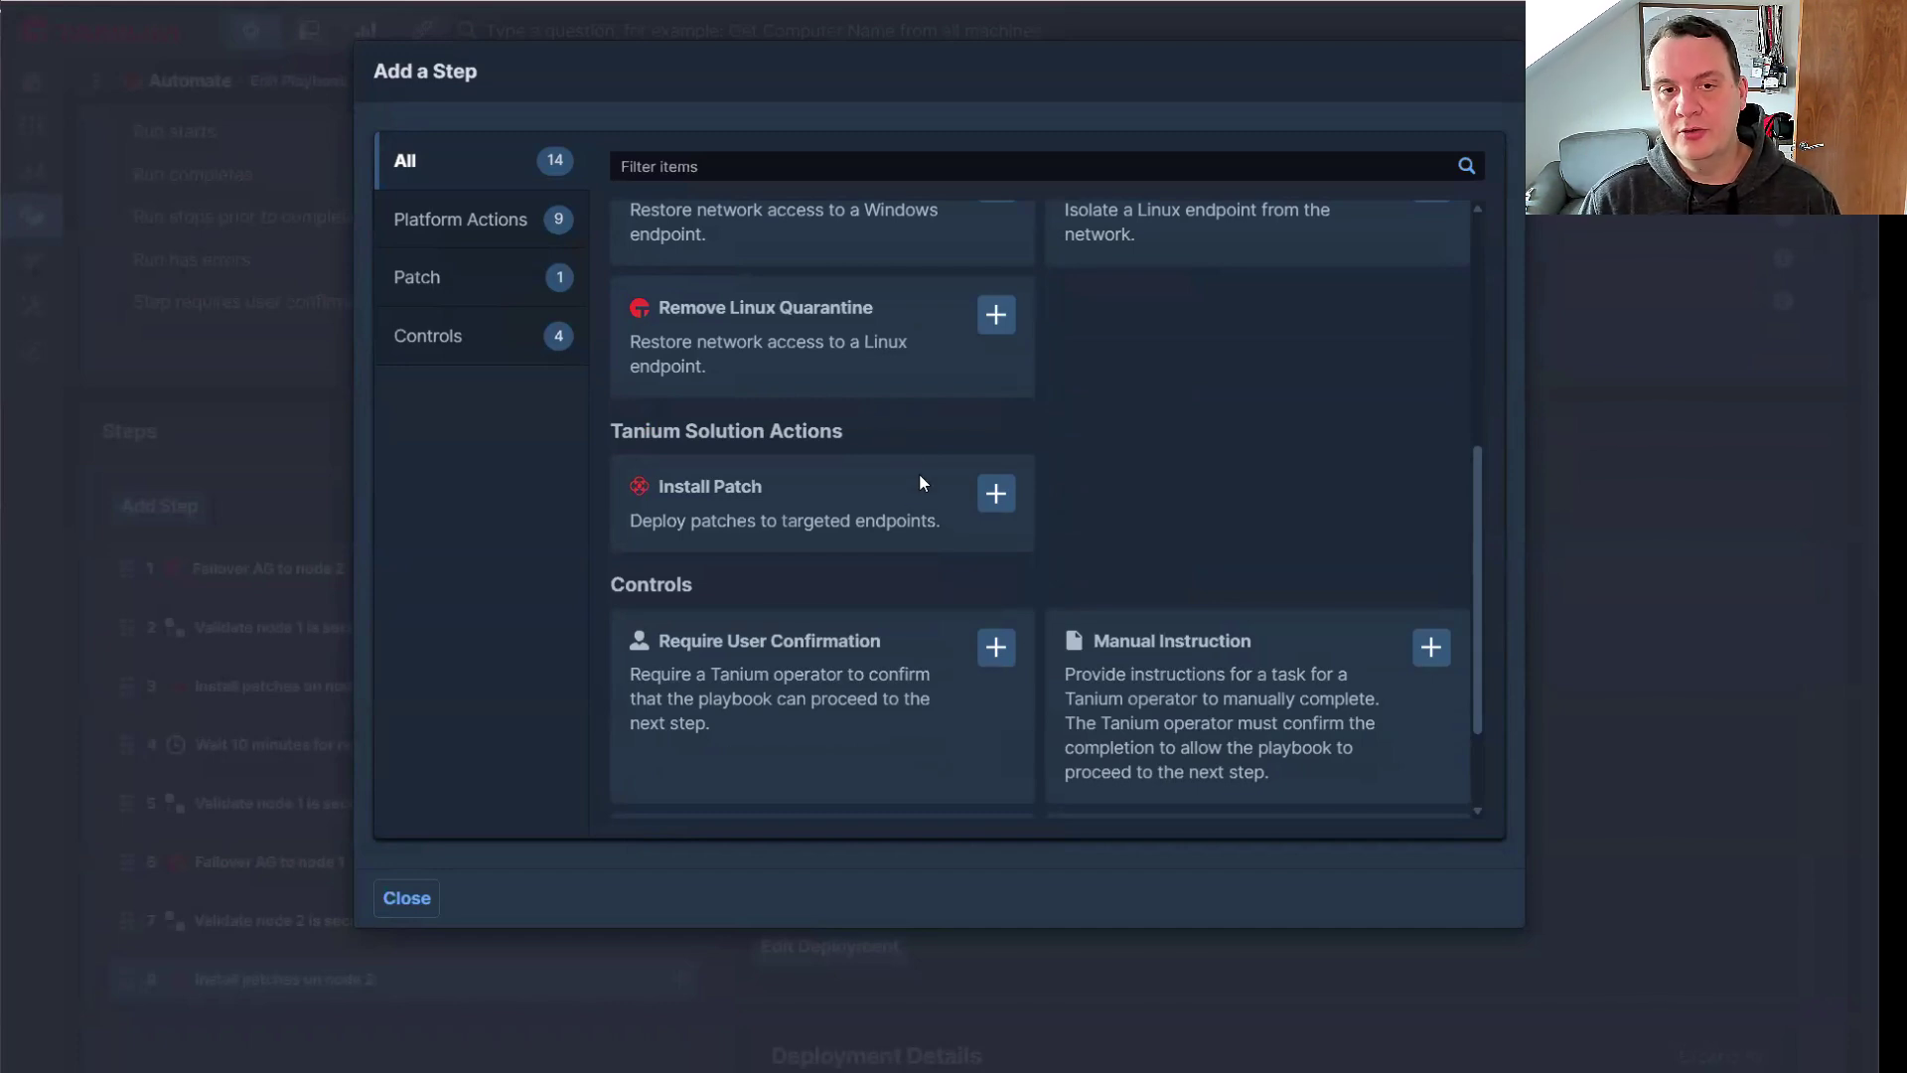
{"action": "scroll", "coordinate": [951, 485], "scroll_direction": "down", "scroll_amount": 2}
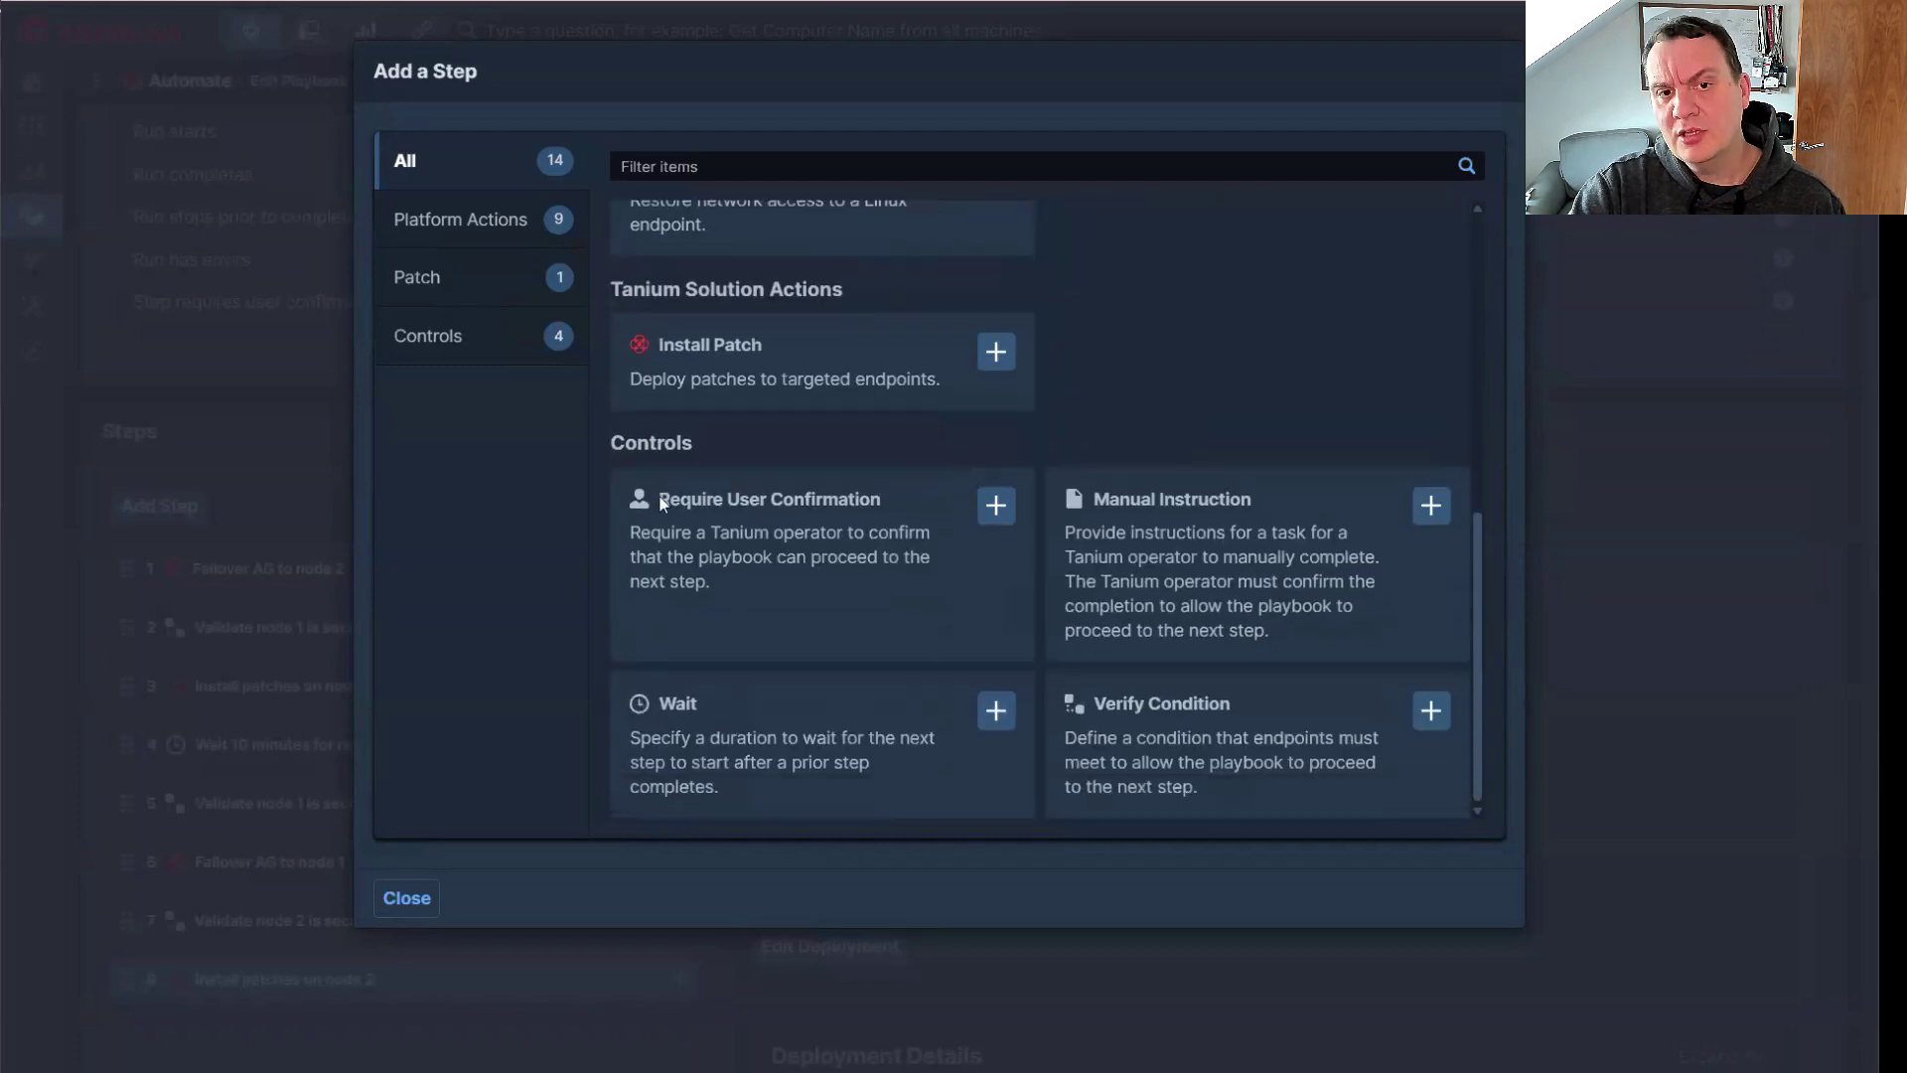
{"action": "left_click_drag", "start_coordinate": [711, 533], "coordinate": [760, 556]}
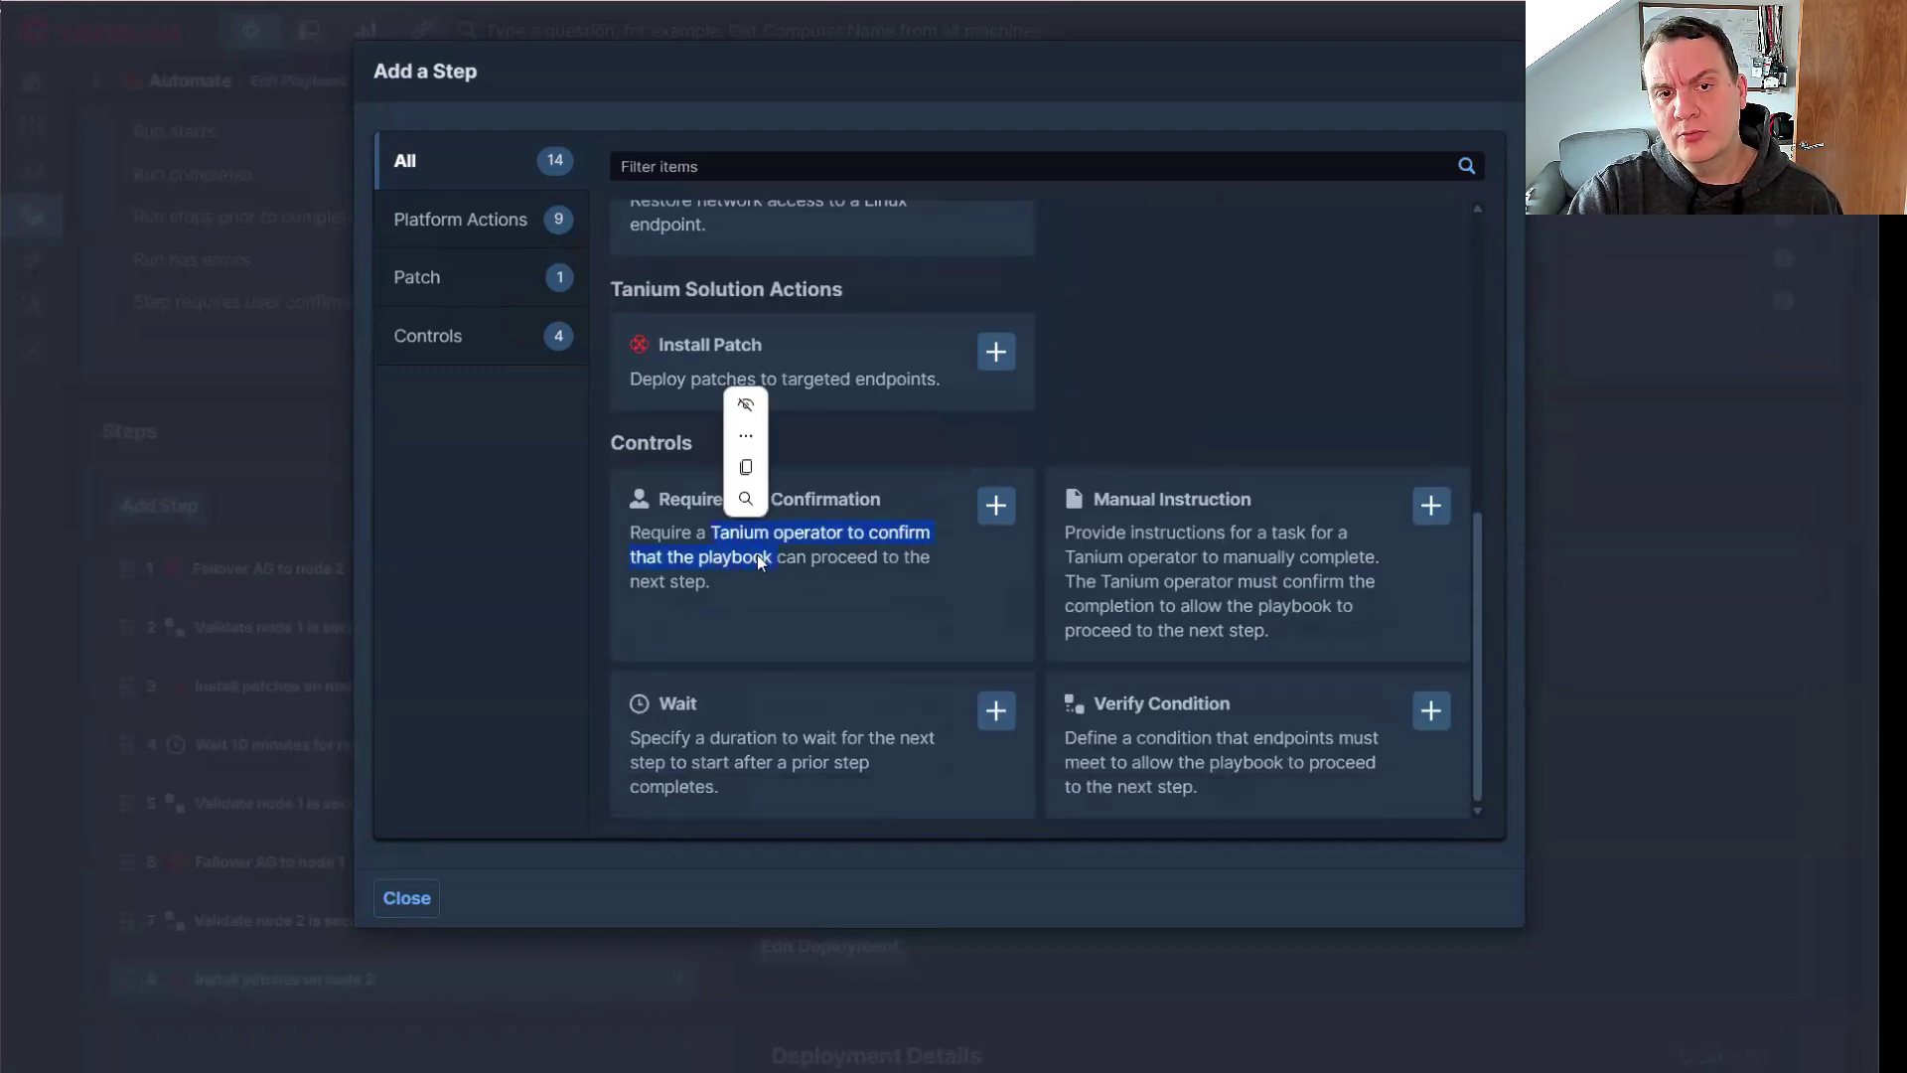
{"action": "left_click", "coordinate": [791, 594]}
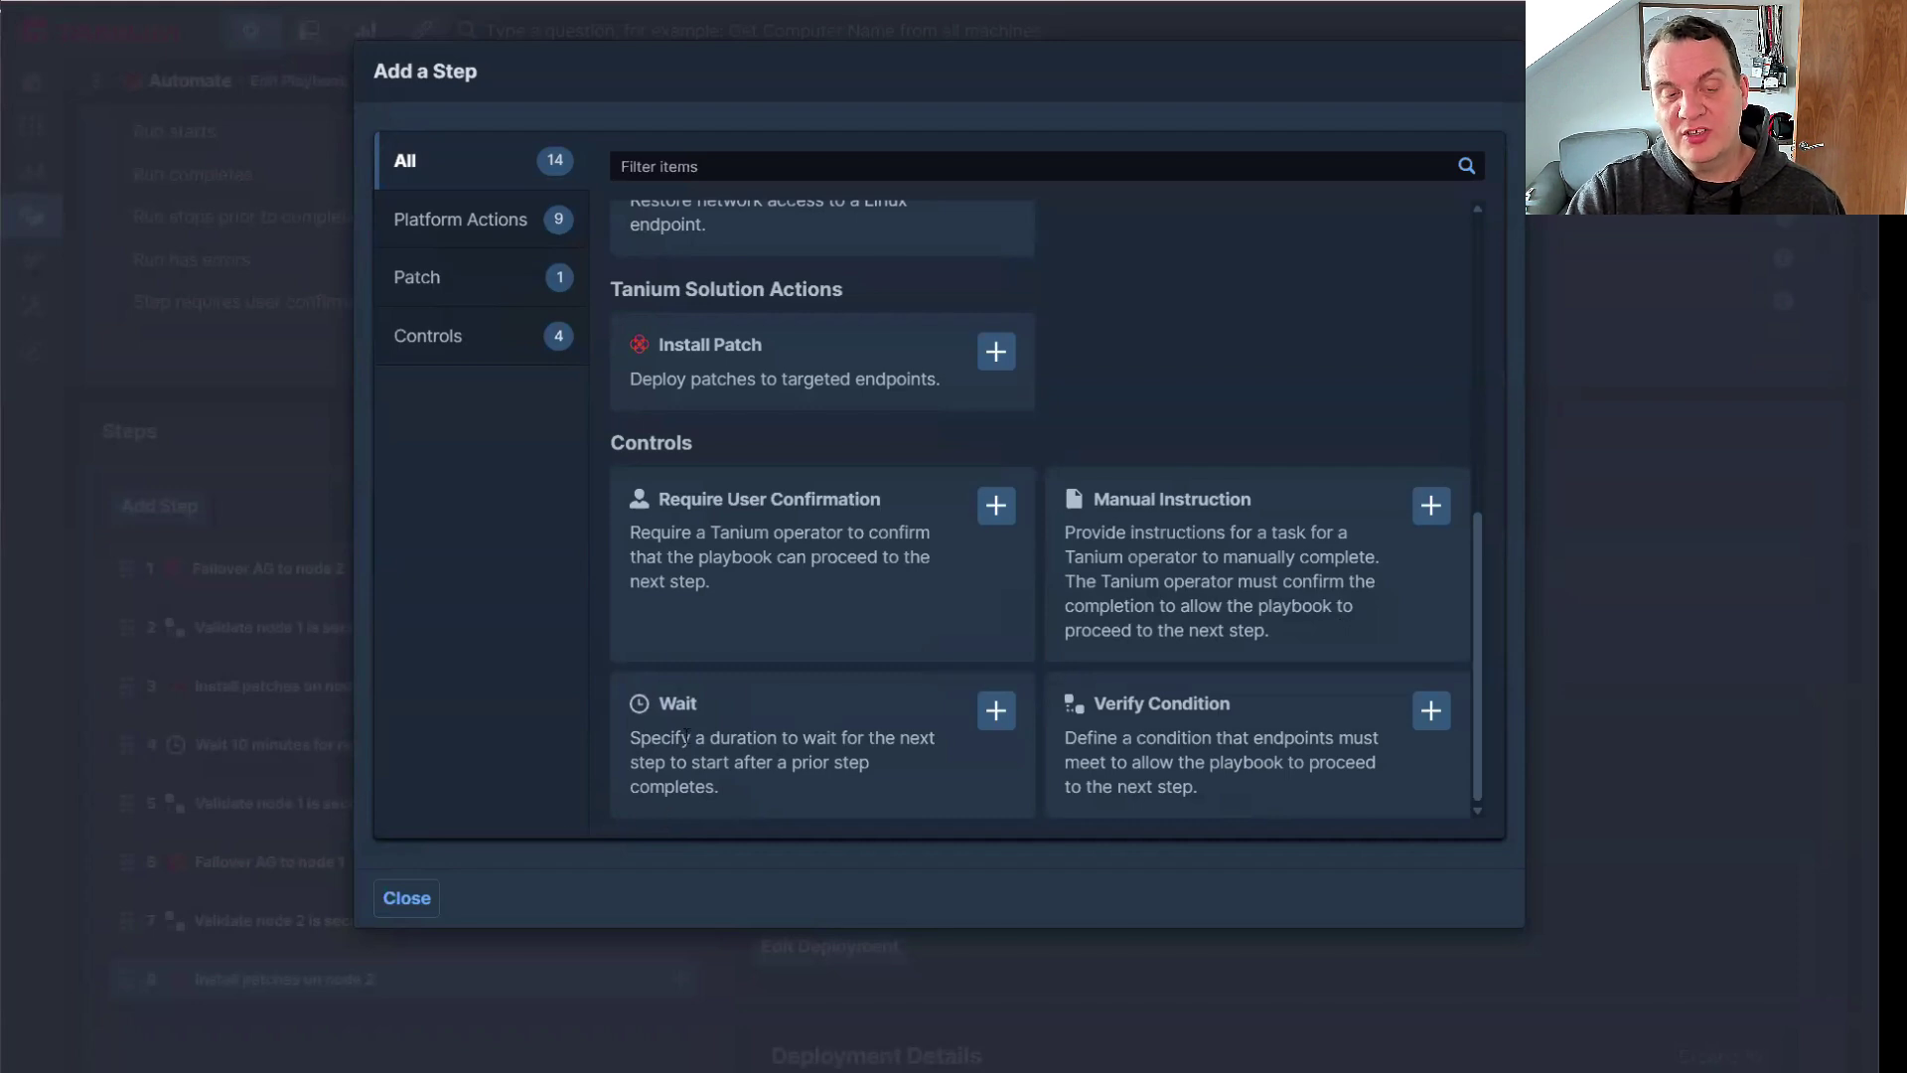
{"action": "left_click", "coordinate": [431, 900]}
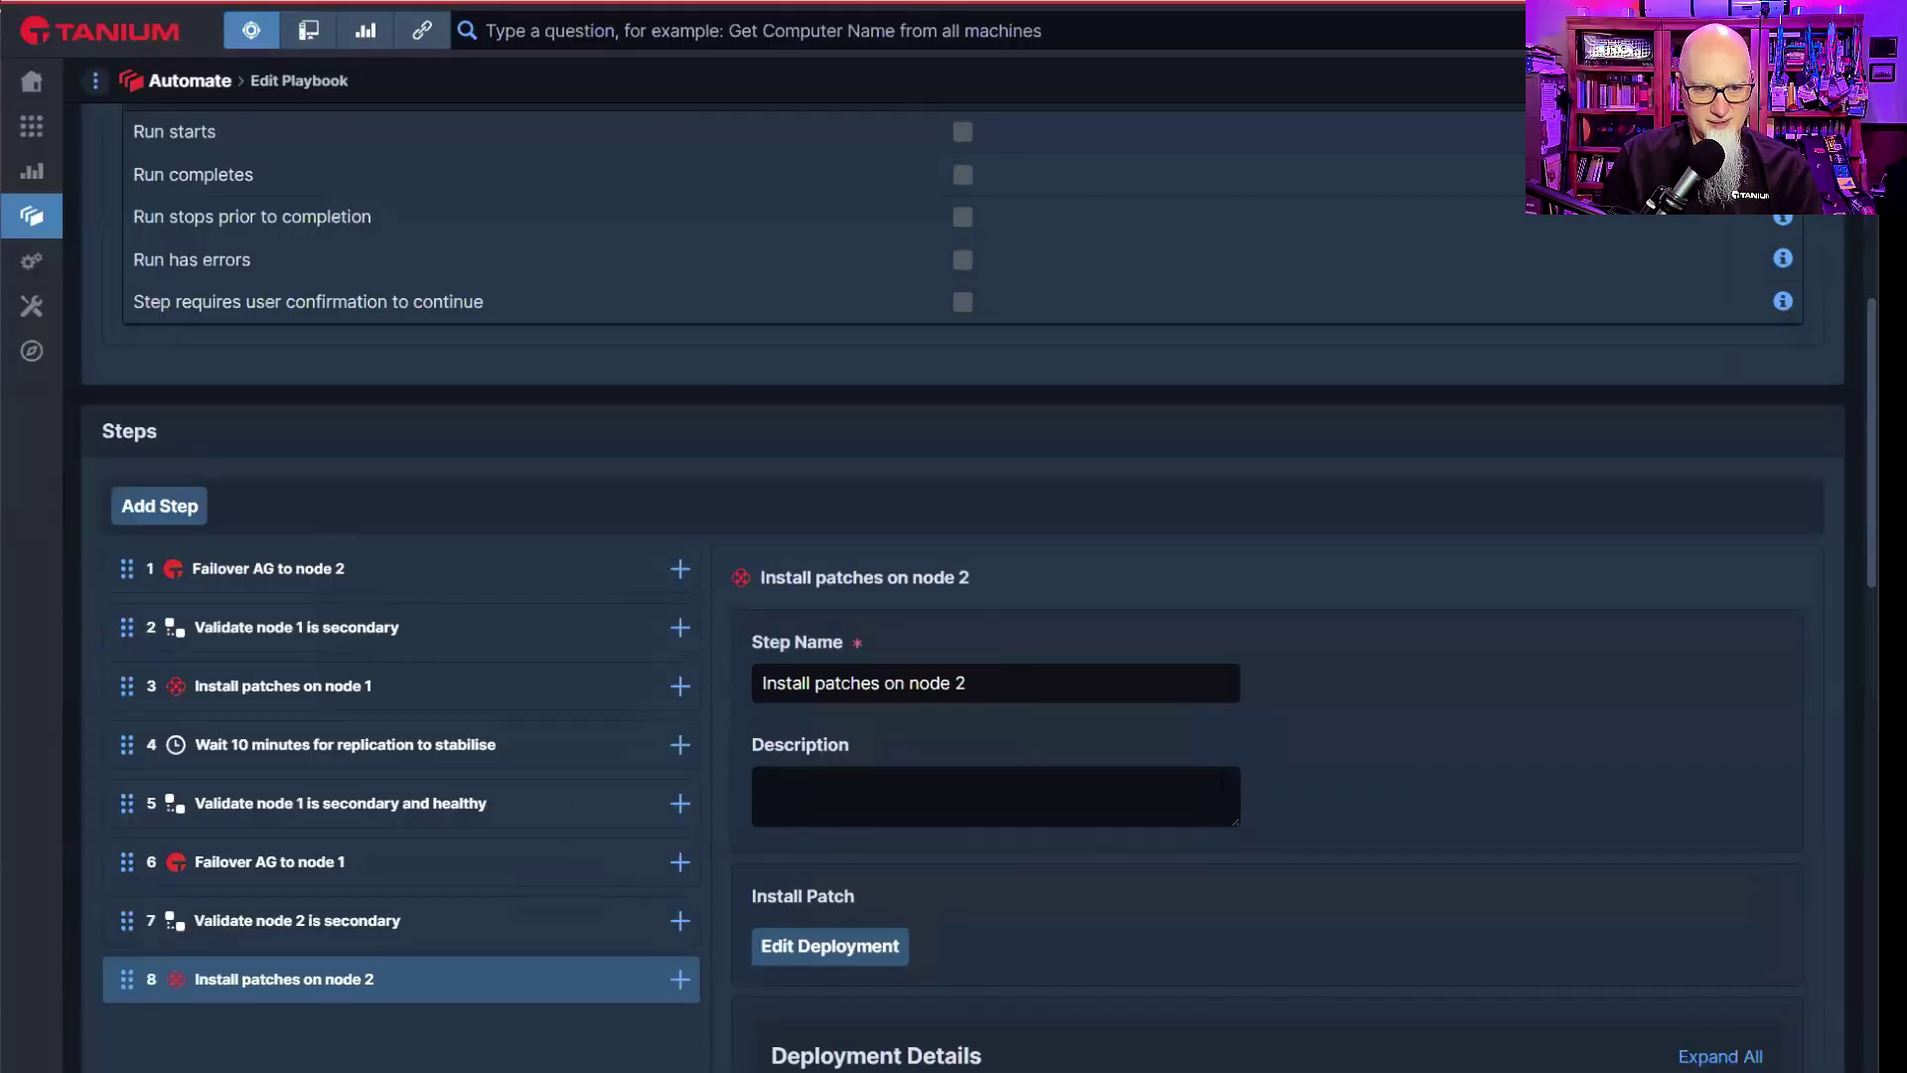
Look over the node 2 patching step's deployment settings and step duration, and the playbook's notification events and step list
{"action": "scroll", "coordinate": [1347, 728], "scroll_direction": "down", "scroll_amount": 8}
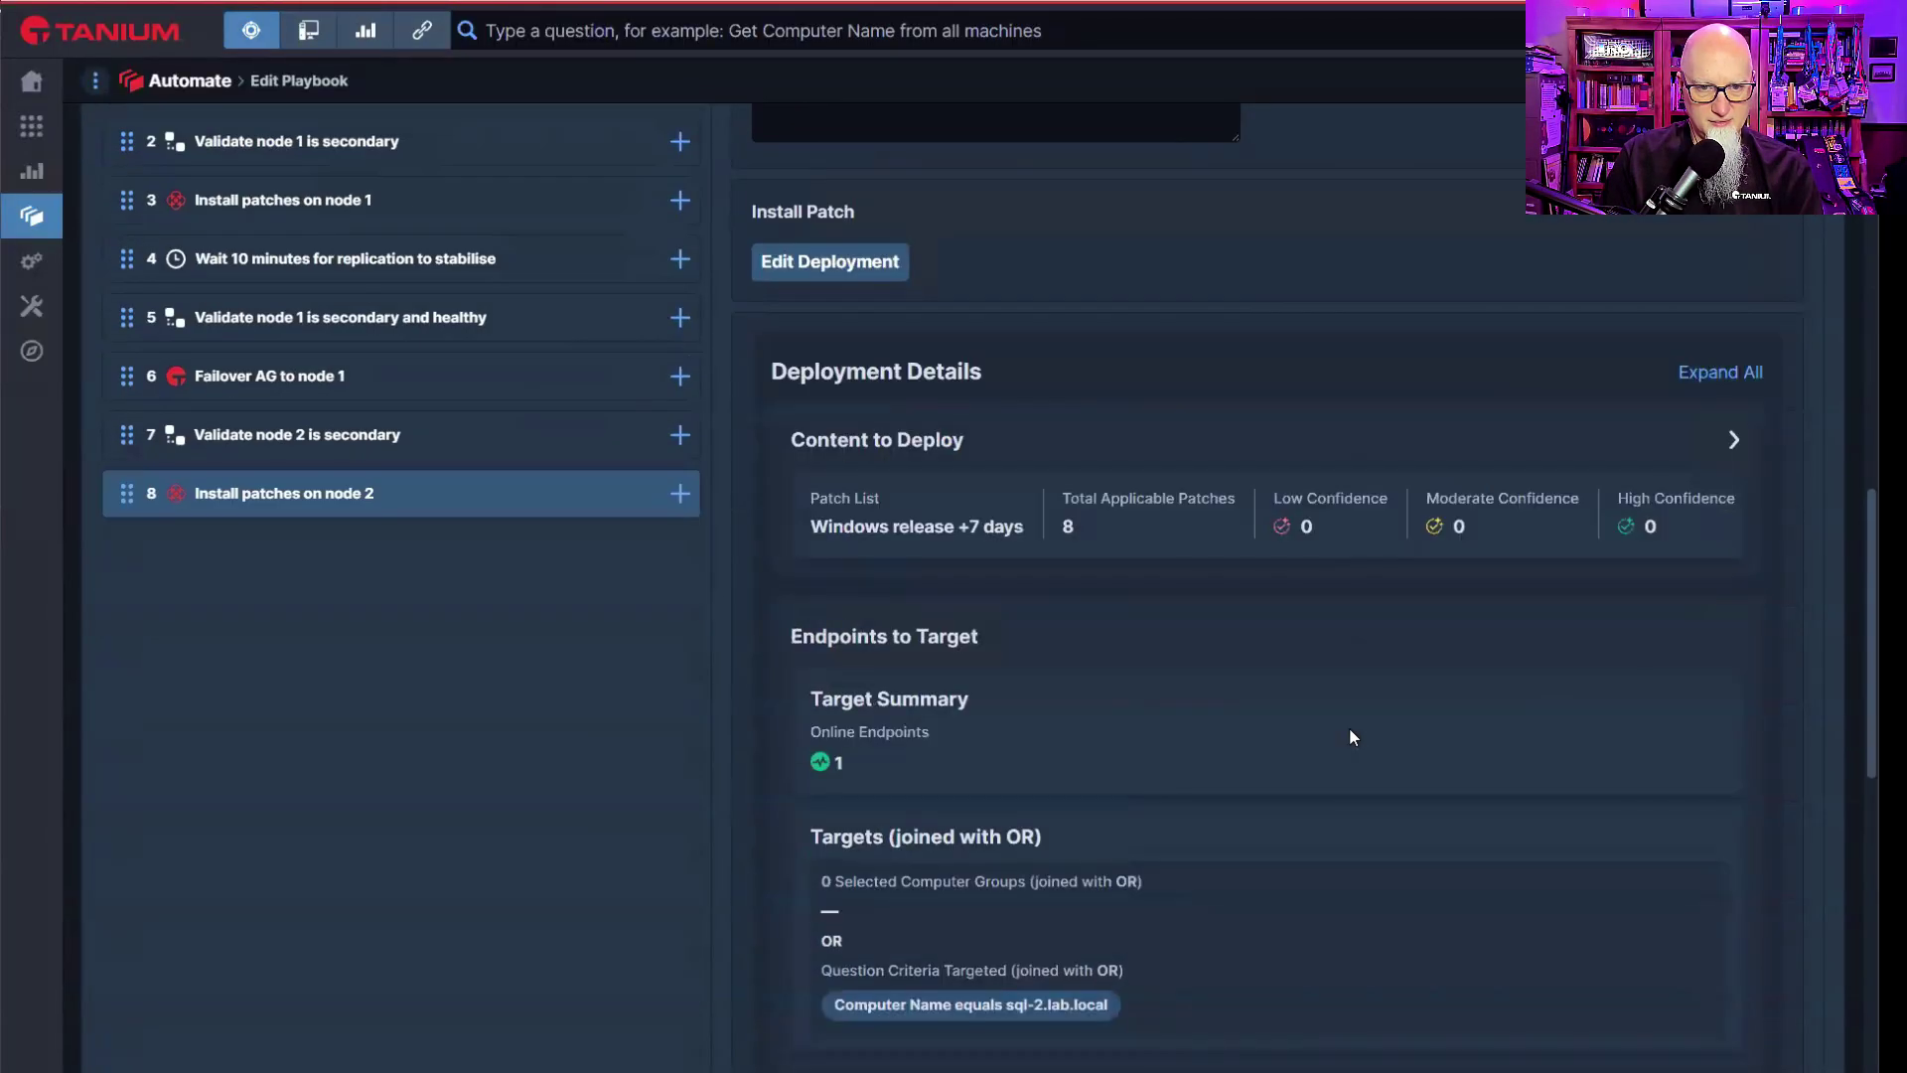
{"action": "scroll", "coordinate": [1349, 730], "scroll_direction": "down", "scroll_amount": 3}
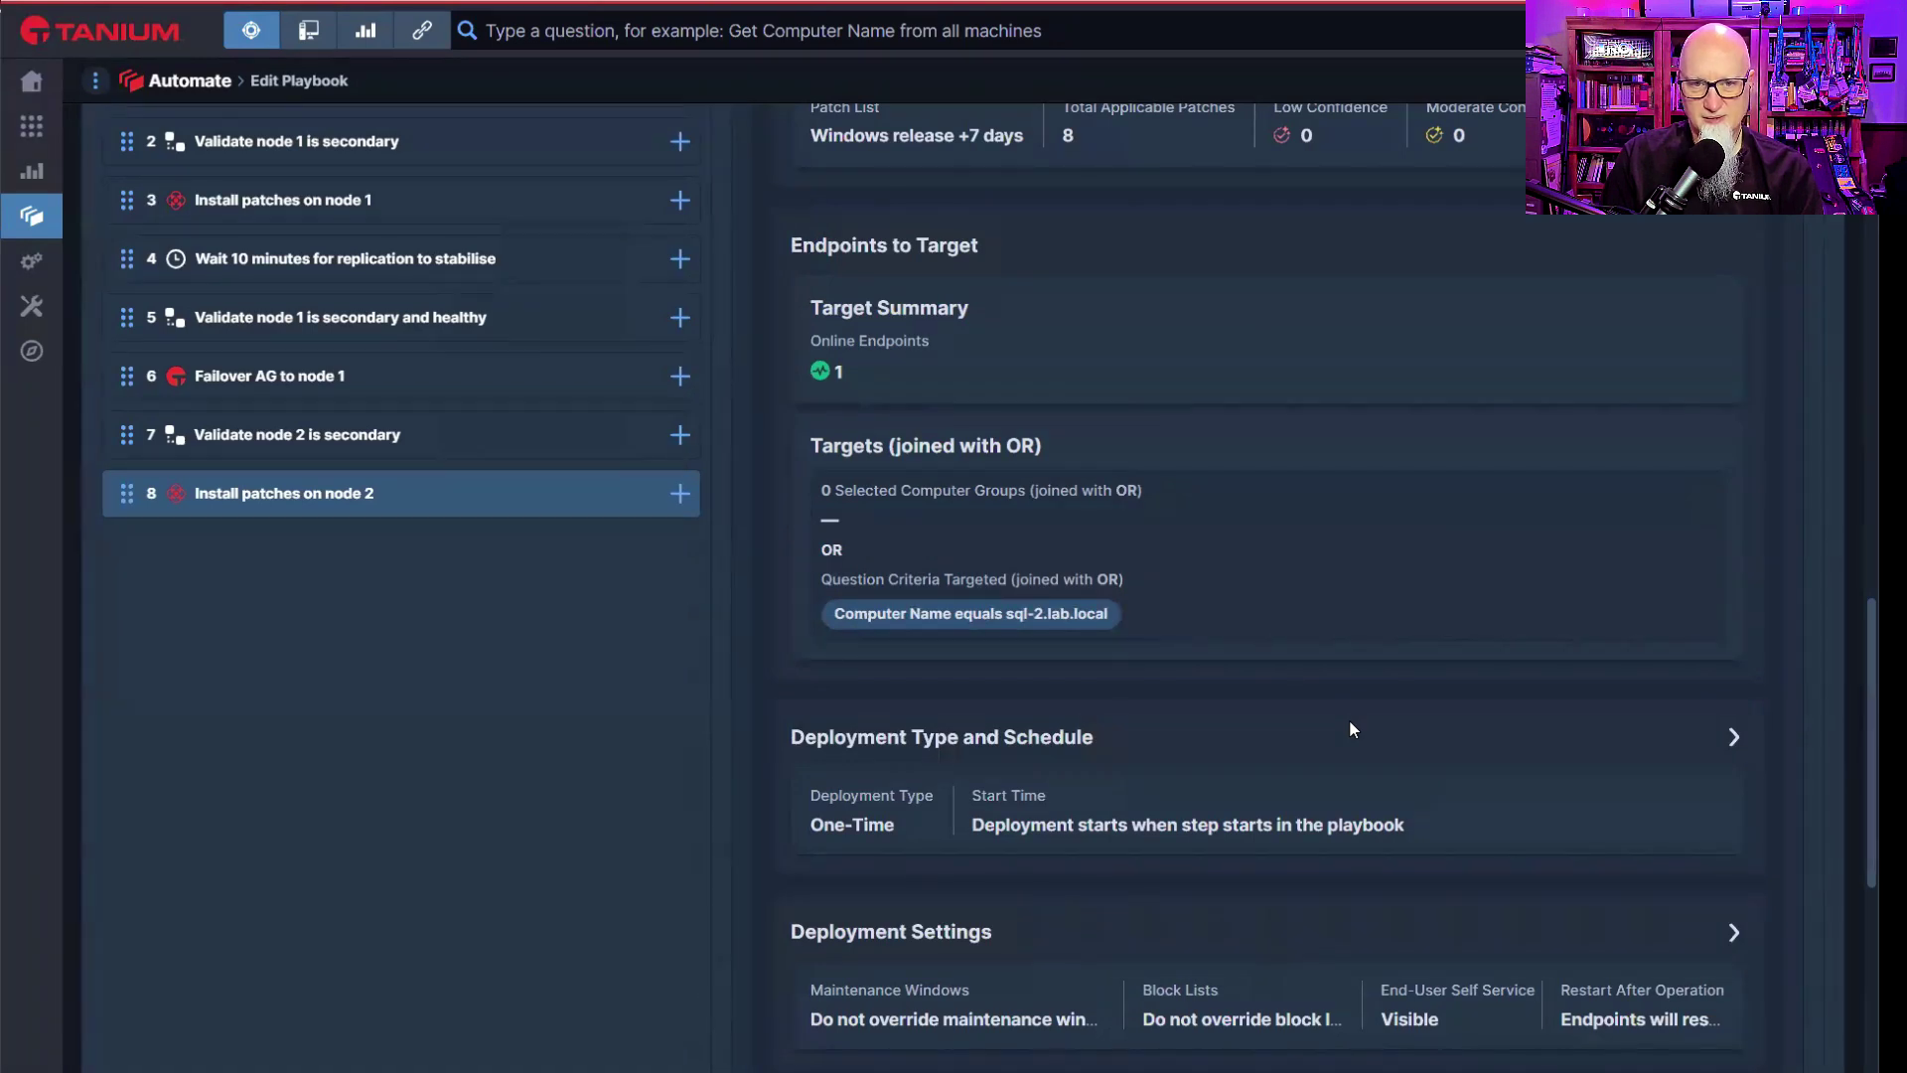
{"action": "scroll", "coordinate": [1350, 728], "scroll_direction": "down", "scroll_amount": 3}
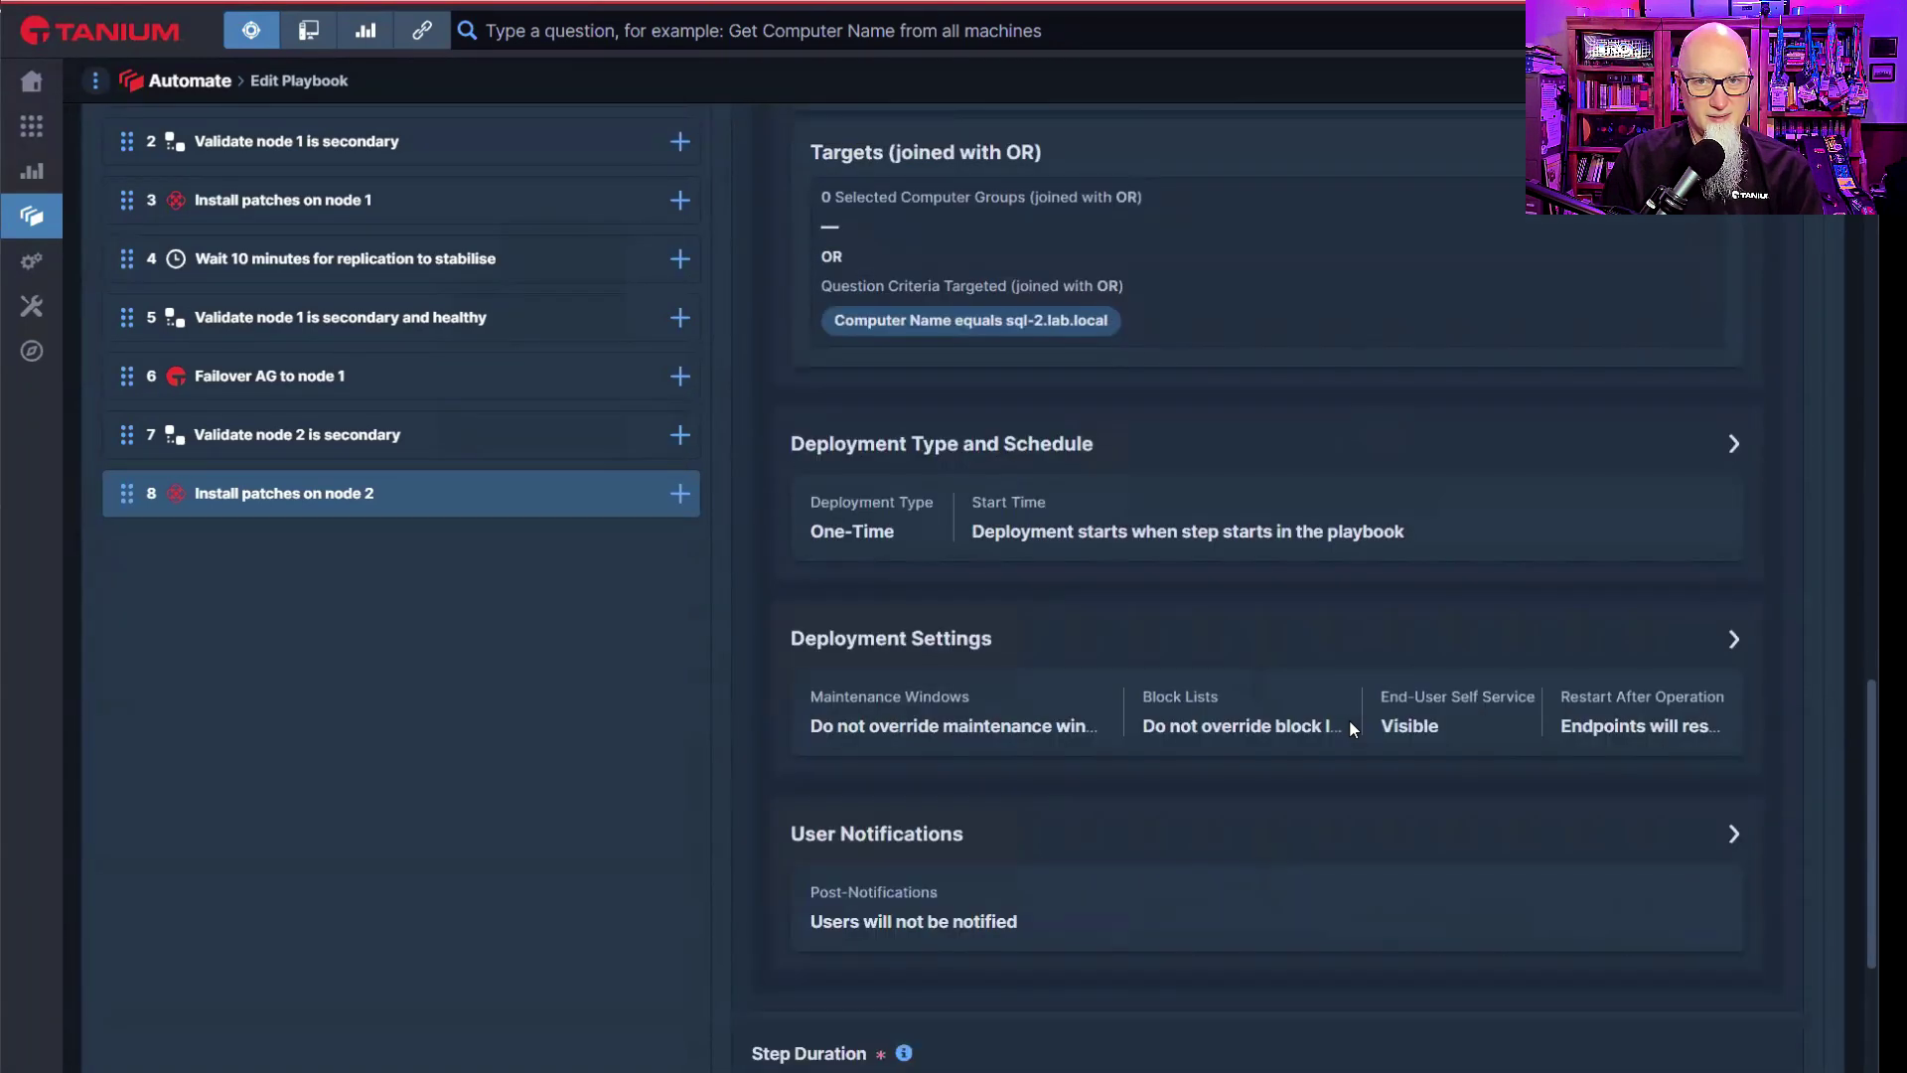
{"action": "scroll", "coordinate": [1350, 728], "scroll_direction": "down", "scroll_amount": 1}
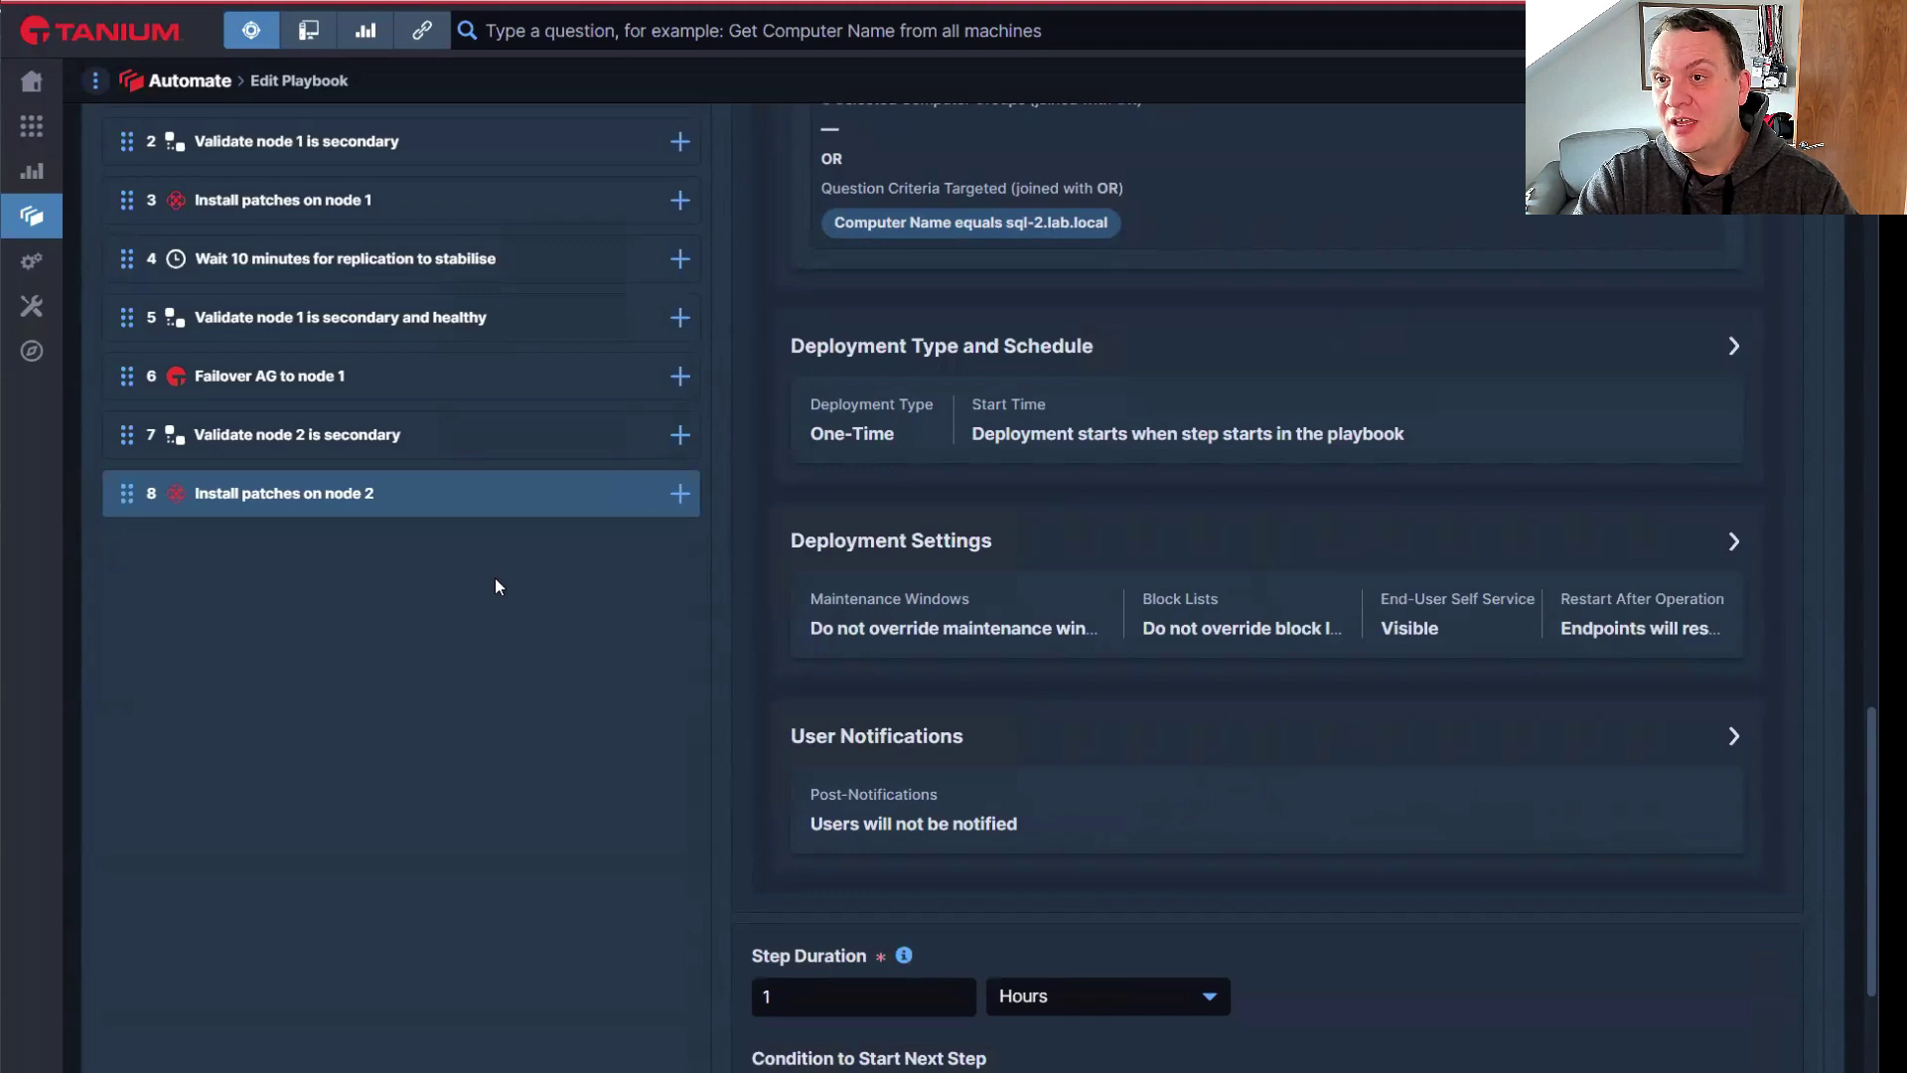
{"action": "scroll", "coordinate": [620, 627], "scroll_direction": "up", "scroll_amount": 10}
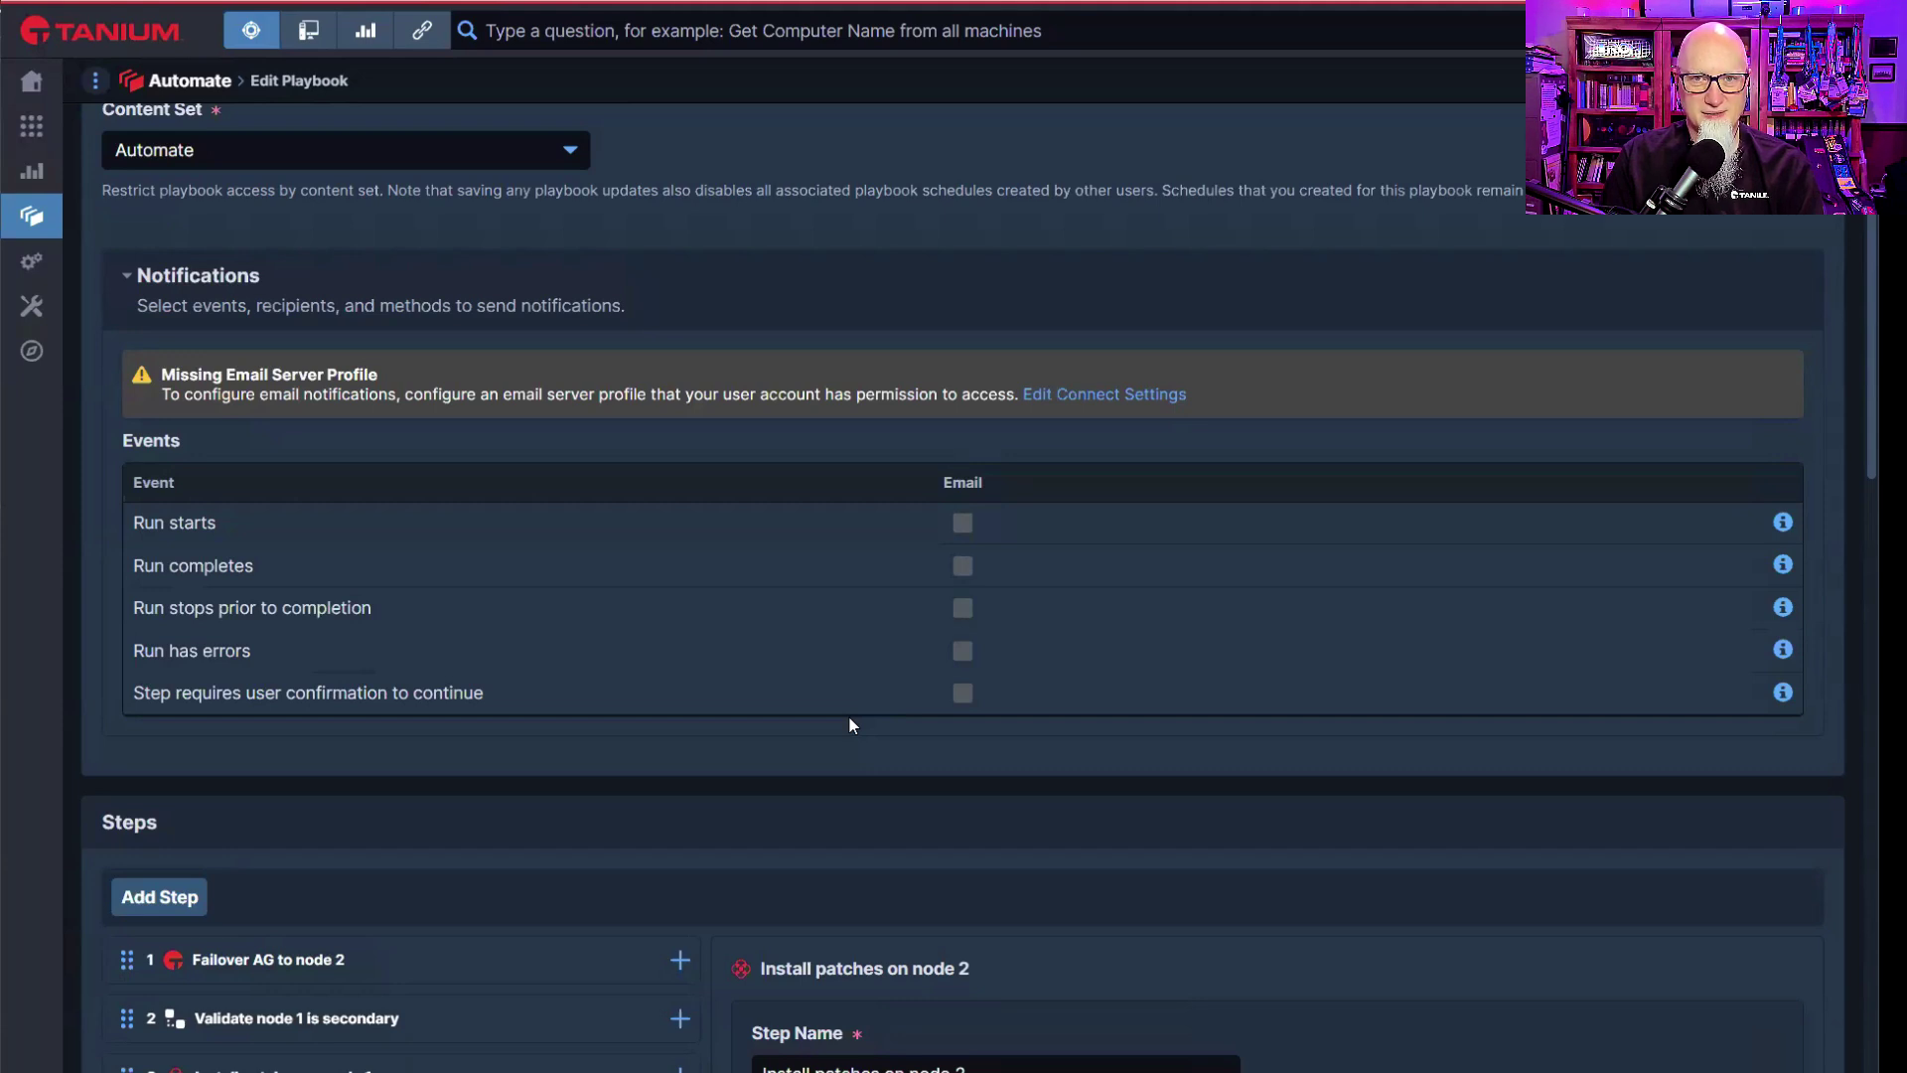
{"action": "scroll", "coordinate": [846, 695], "scroll_direction": "down", "scroll_amount": 4}
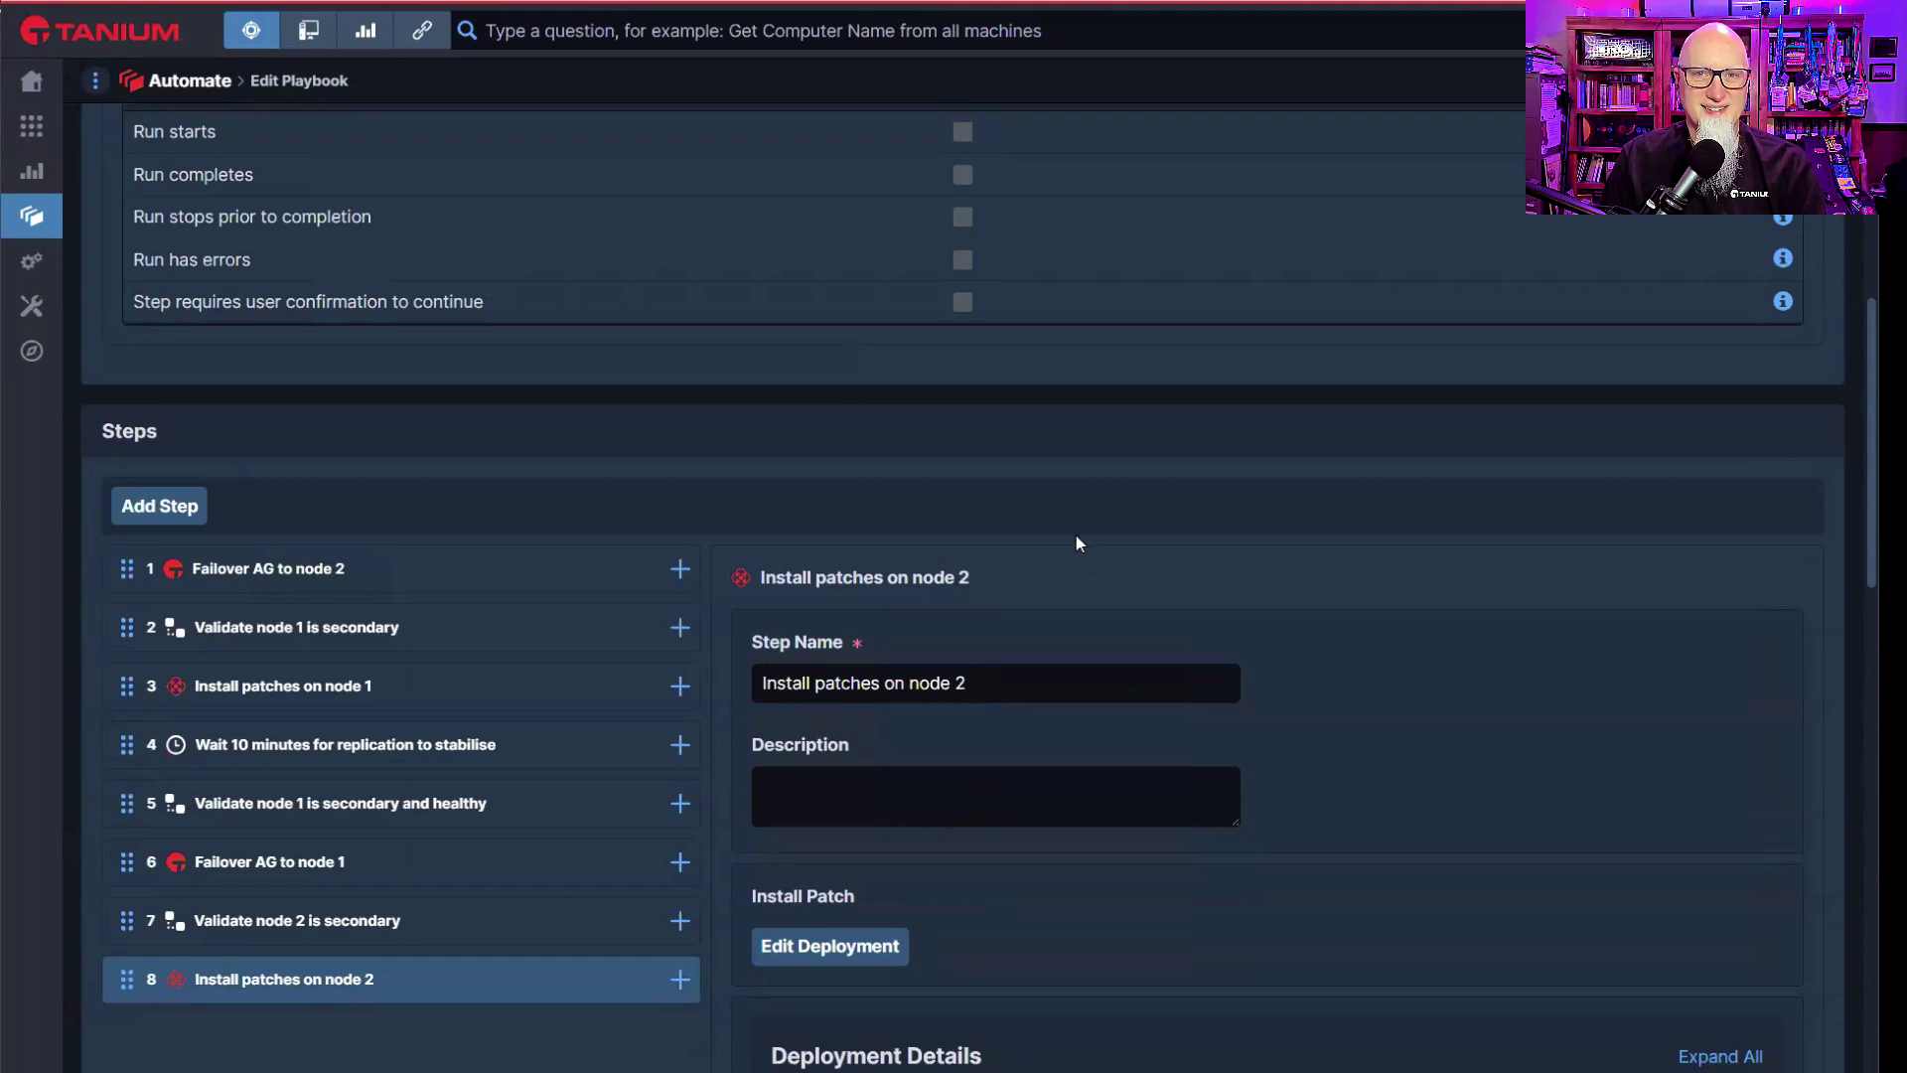
{"action": "scroll", "coordinate": [1076, 539], "scroll_direction": "down", "scroll_amount": 2}
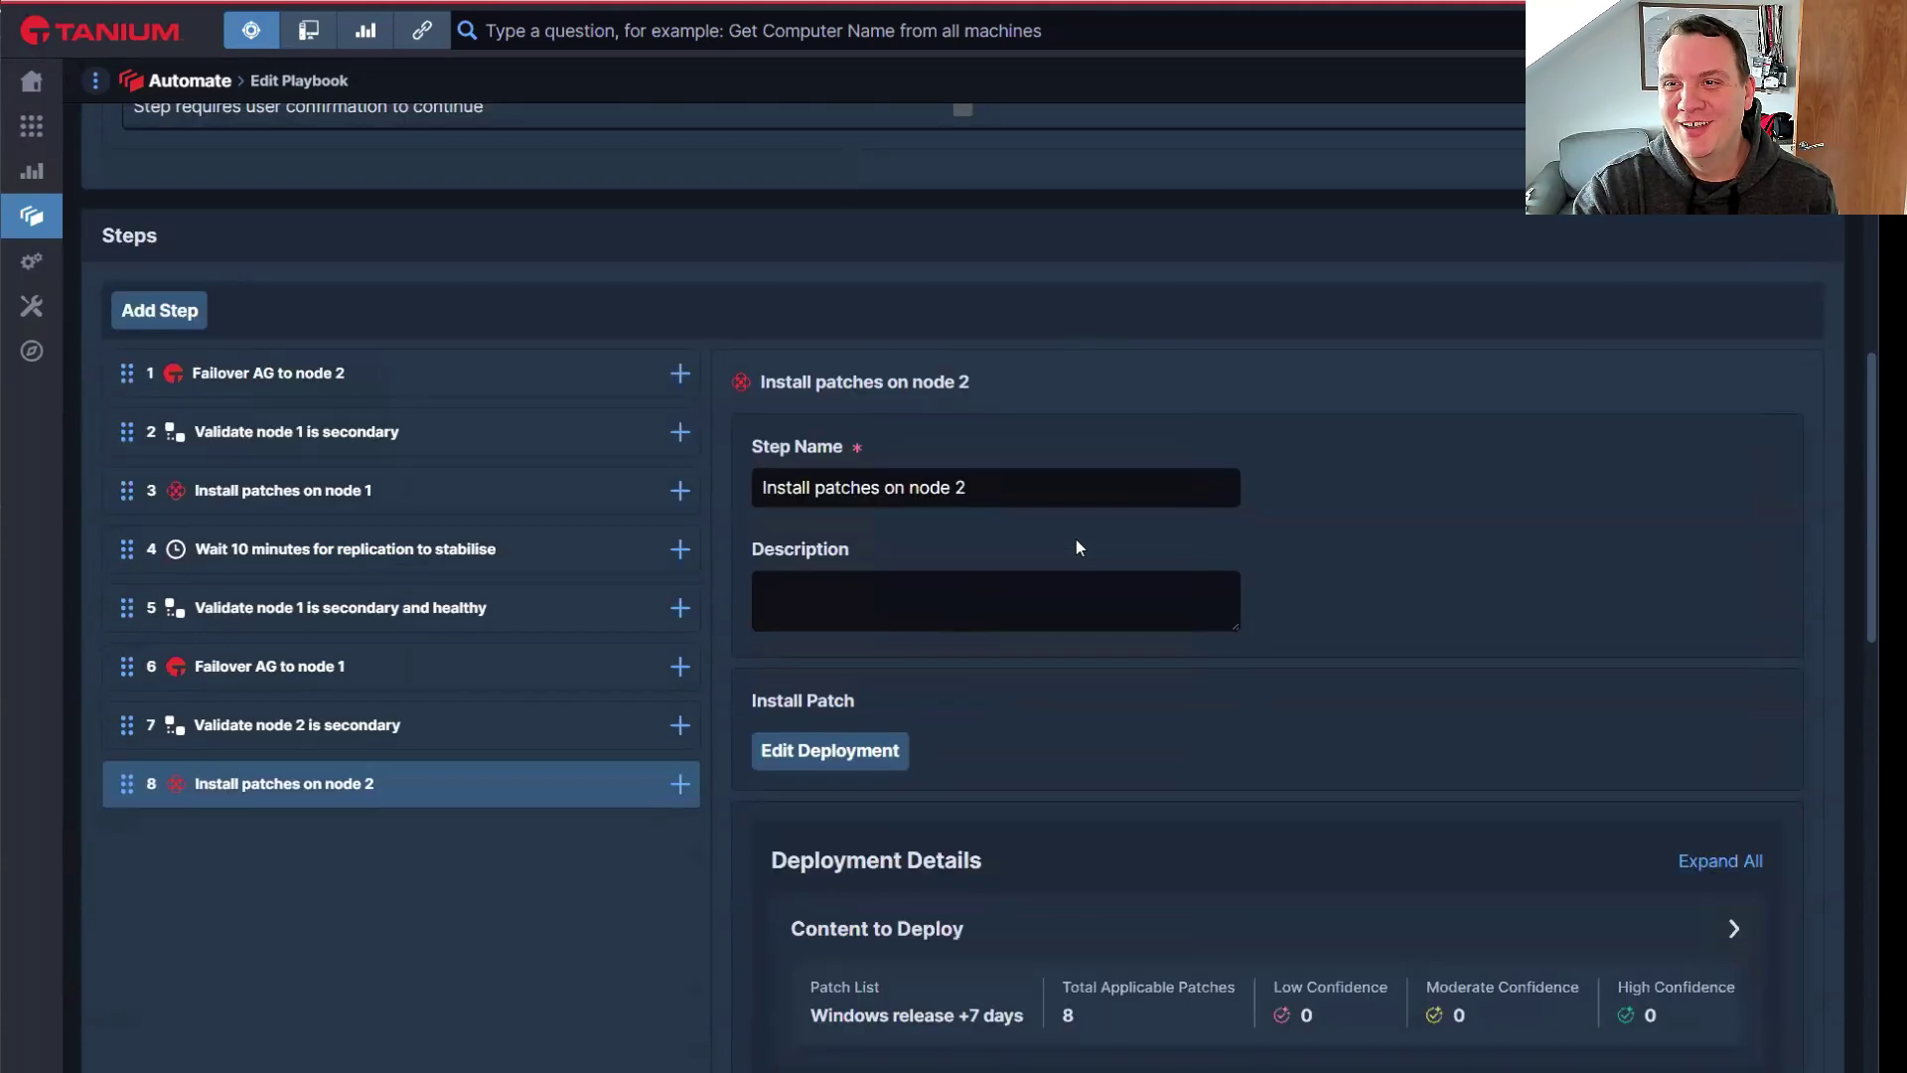